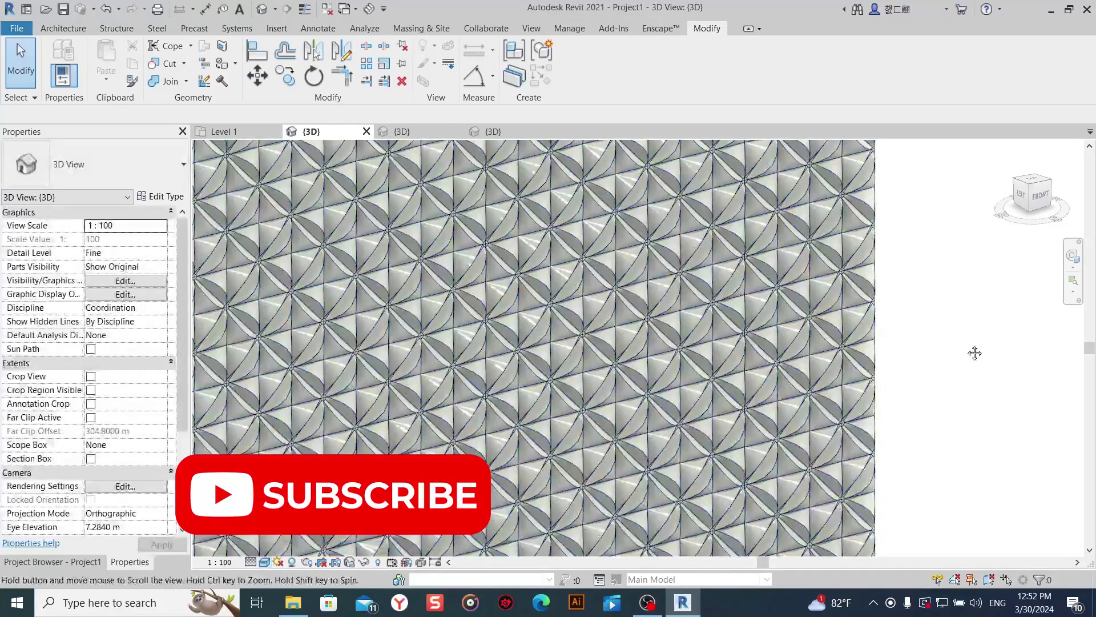
scroll(1035, 308, down, 3)
Zoom, orbit and pan around the finished curved-petal panel wall to inspect it up close.
mouse_move(1028, 256)
middle_down()
mouse_move(976, 251)
mouse_move(855, 115)
middle_up()
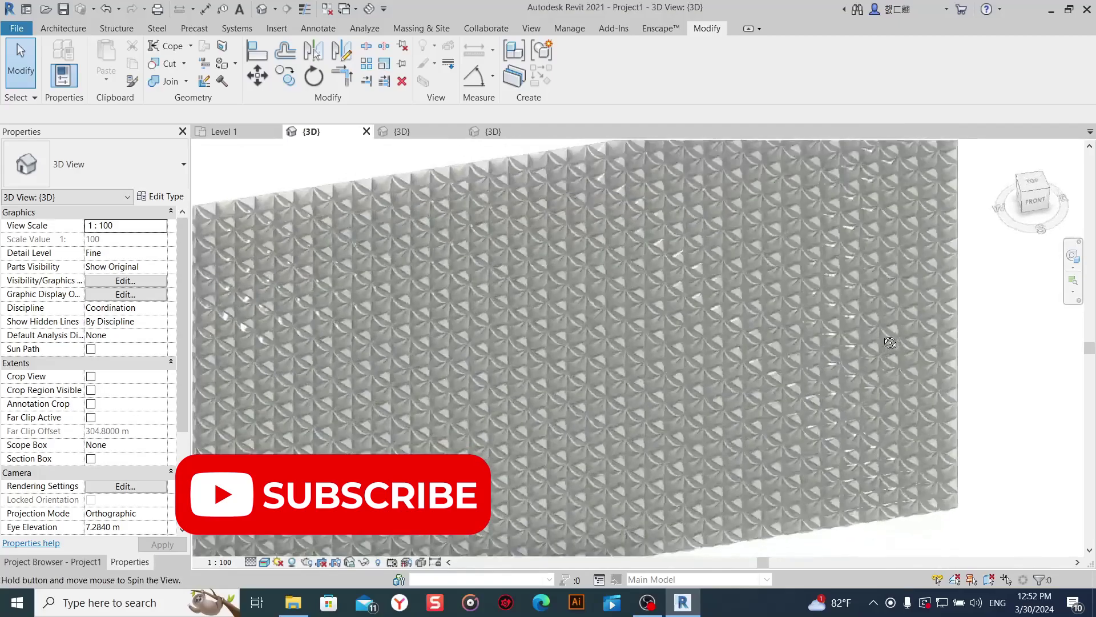
mouse_move(856, 114)
shift+middle_down()
mouse_move(987, 451)
mouse_move(938, 259)
shift+middle_up()
scroll(988, 452, up, 3)
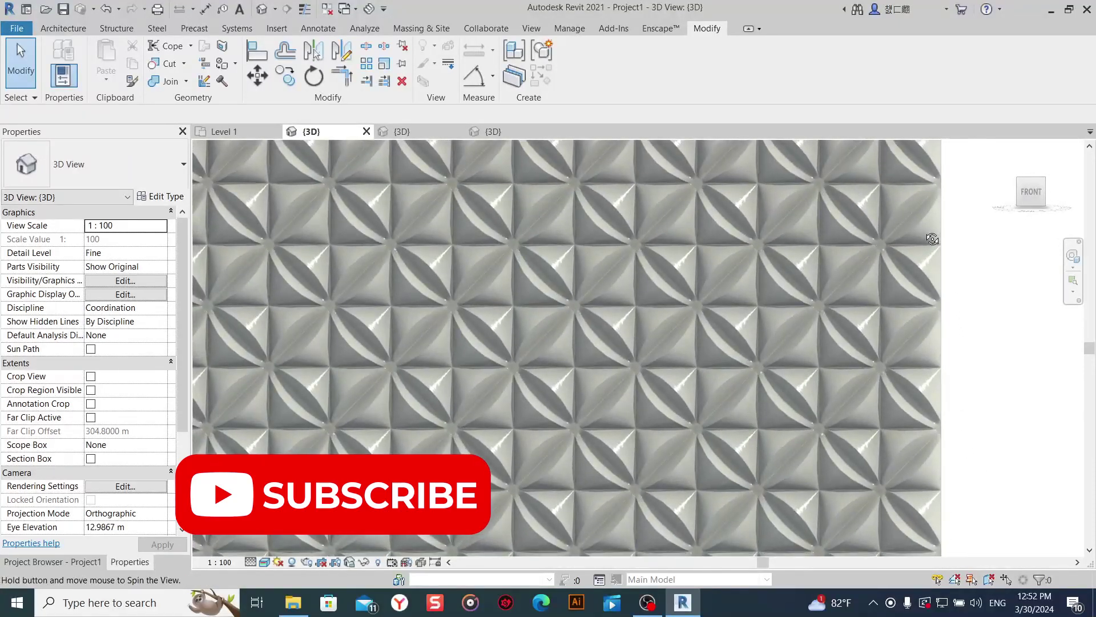
scroll(982, 371, up, 2)
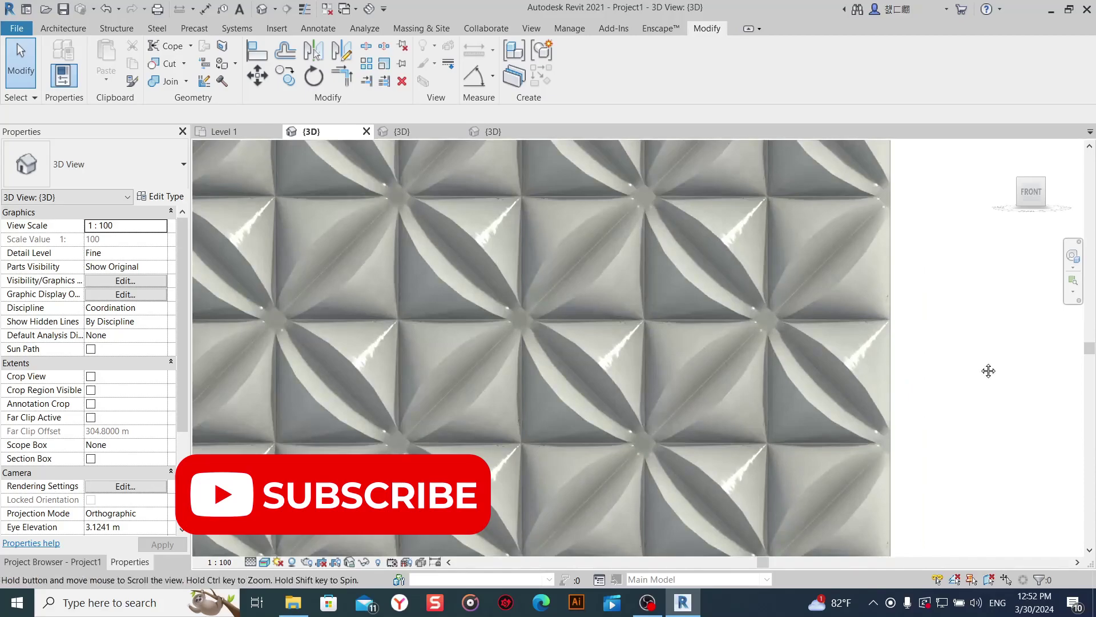
middle_drag(988, 369, 942, 496)
scroll(973, 363, up, 2)
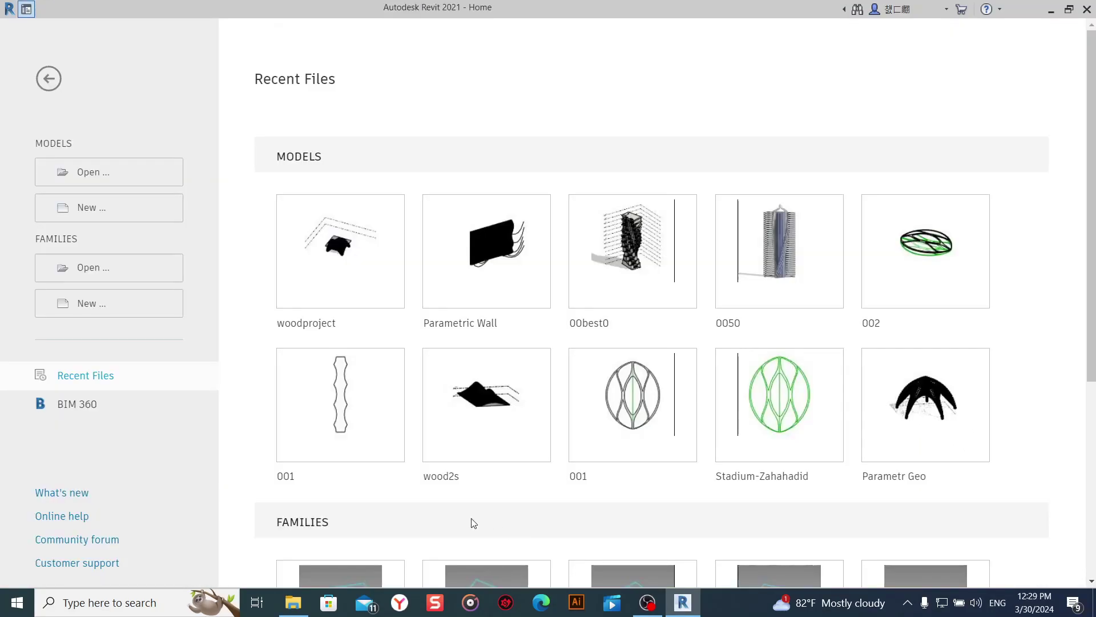
Create Project1 from the Metric-Architectural Template, opening its empty Level 1 plan.
click(86, 207)
click(482, 271)
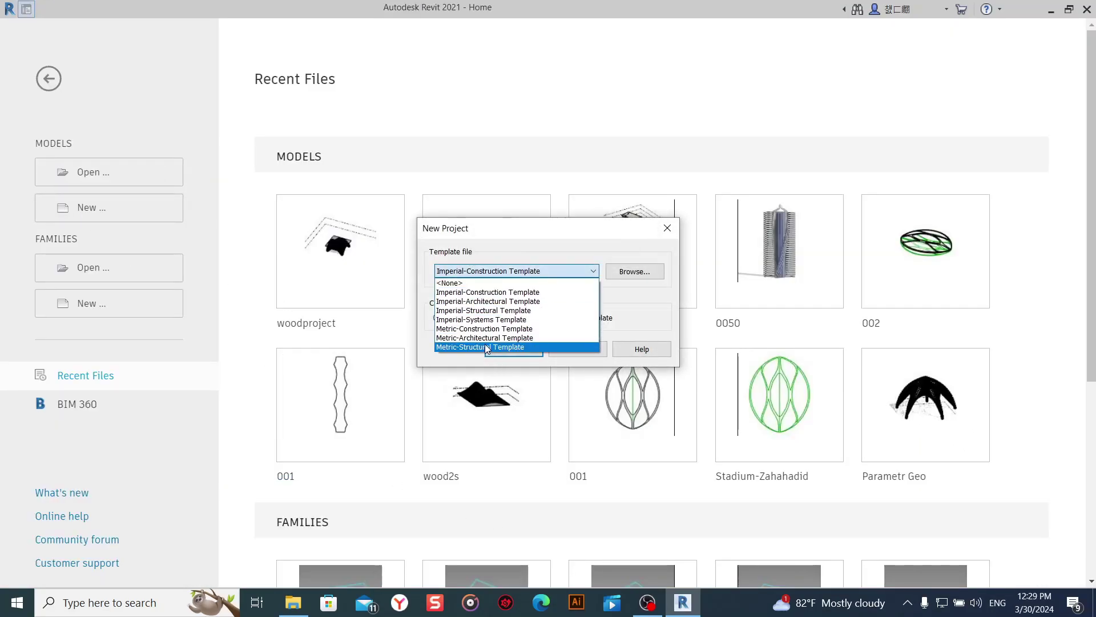
click(491, 345)
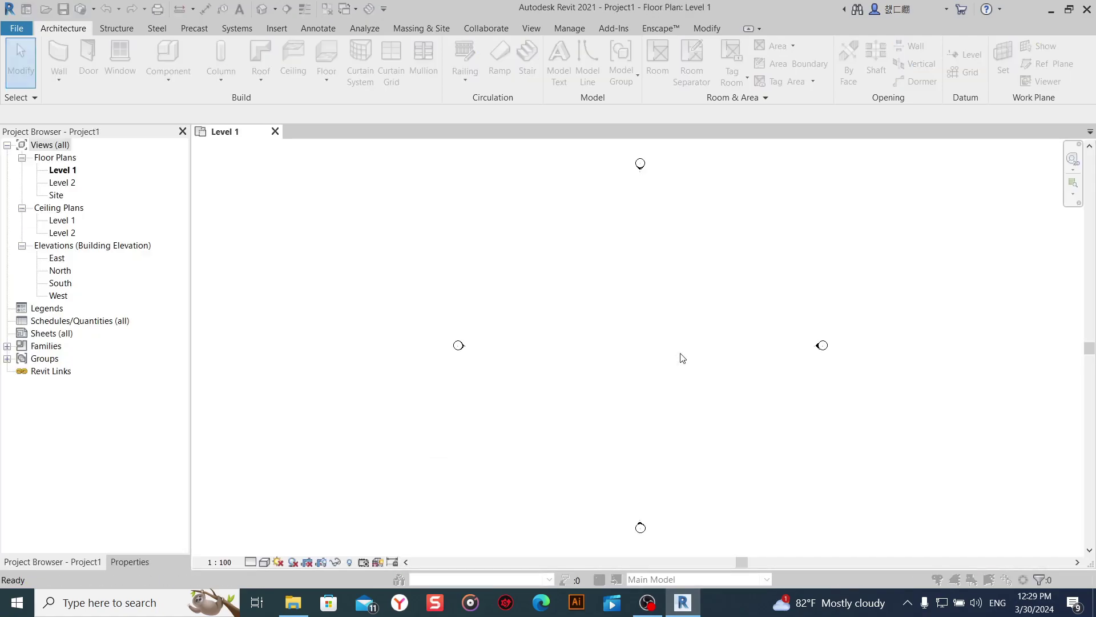
Use UN to set the Length format to Meters, 2 decimal places, with the m symbol.
key(u)
key(n)
click(584, 229)
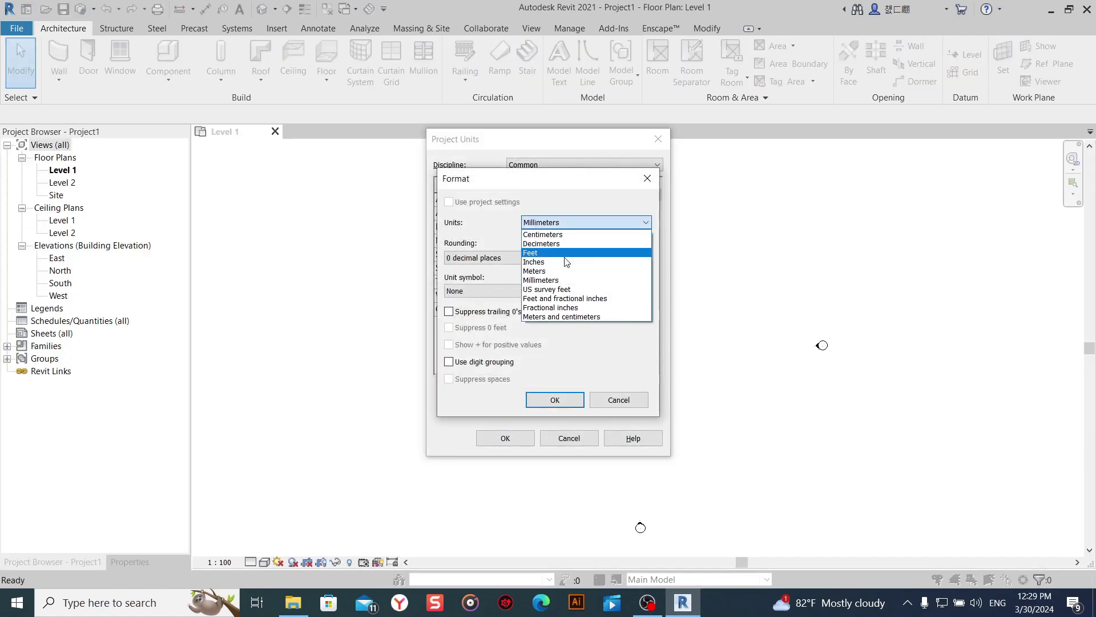
click(587, 222)
click(565, 274)
click(507, 260)
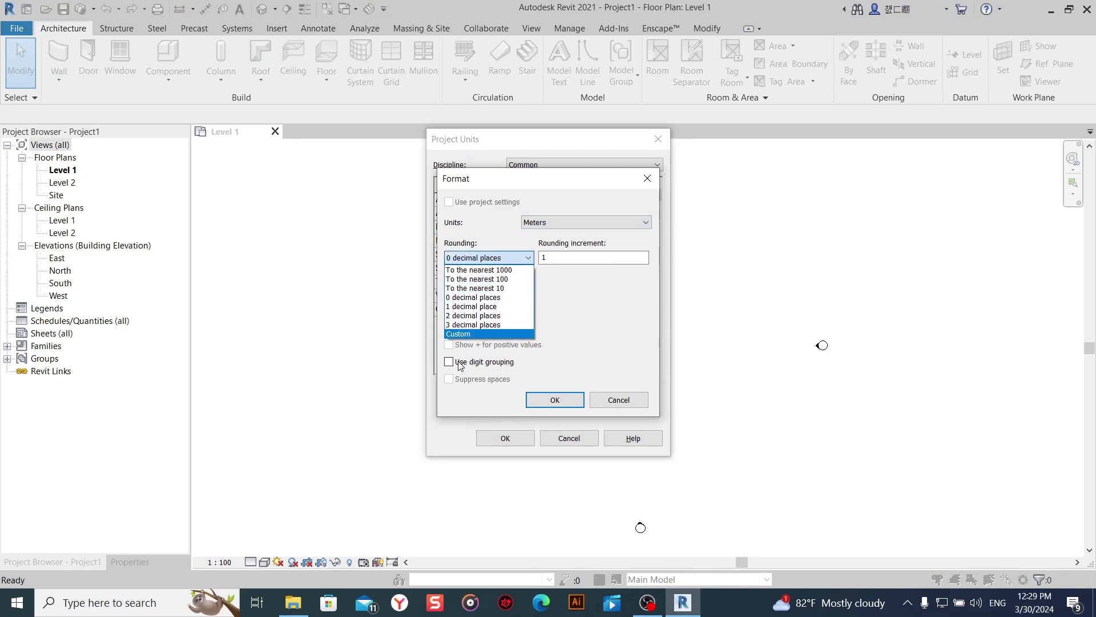
click(463, 321)
click(467, 292)
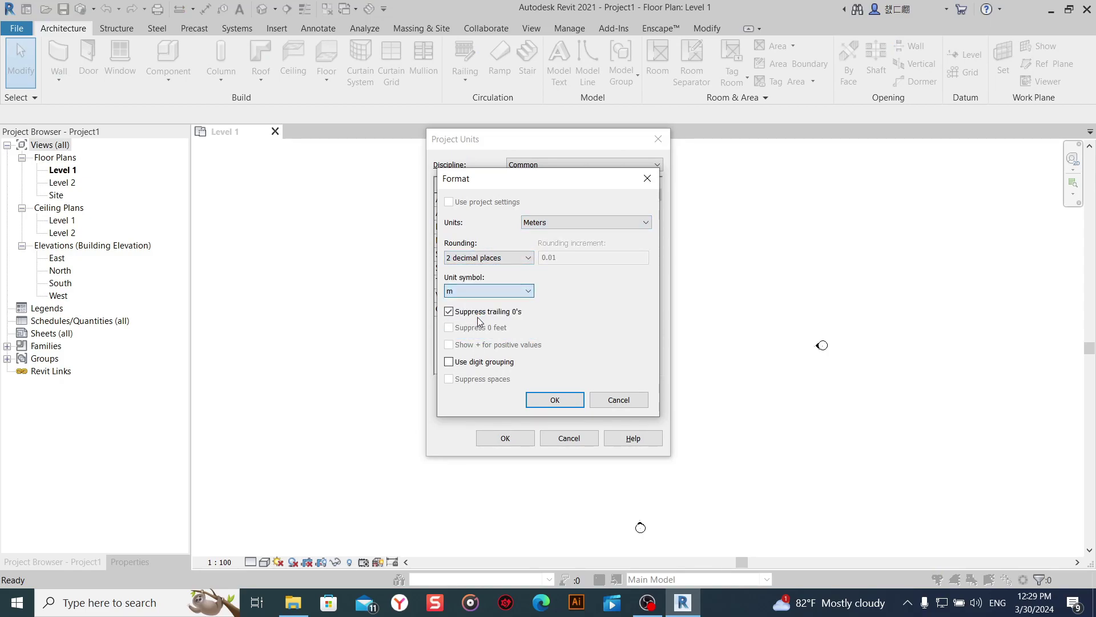
click(558, 398)
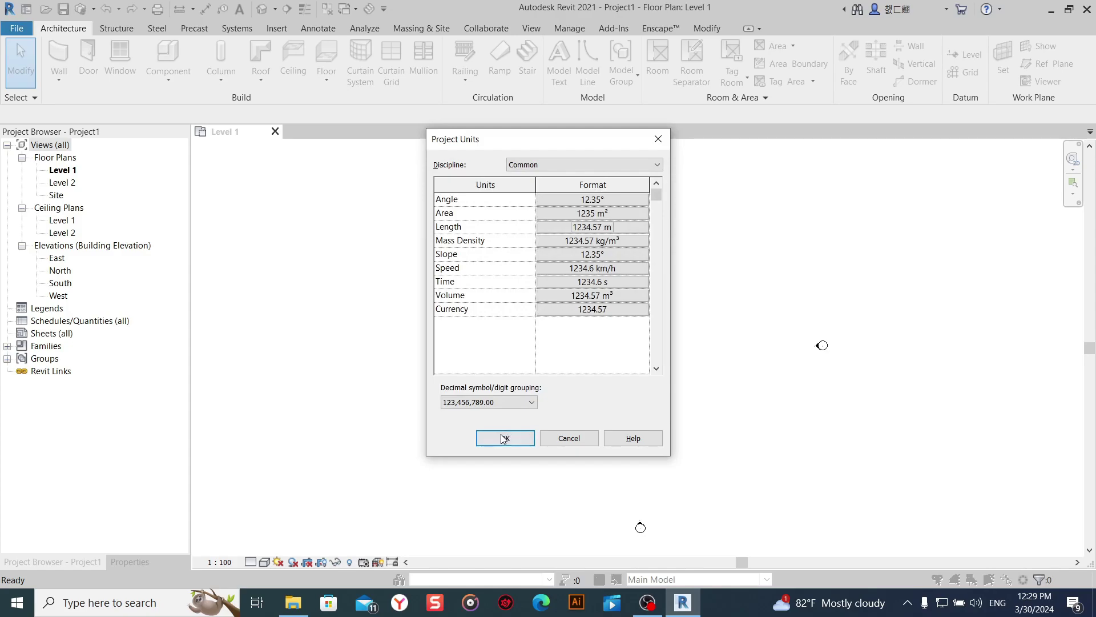
click(506, 438)
Give Level 1 Fine detail and a Realistic visual style, and show its view Properties.
click(250, 566)
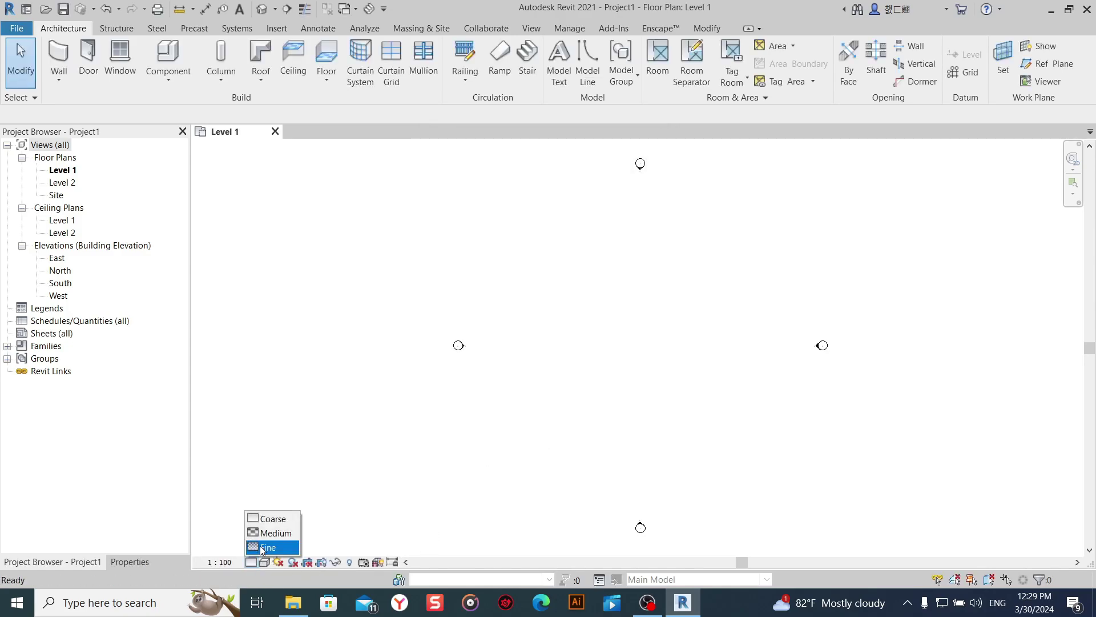
click(265, 562)
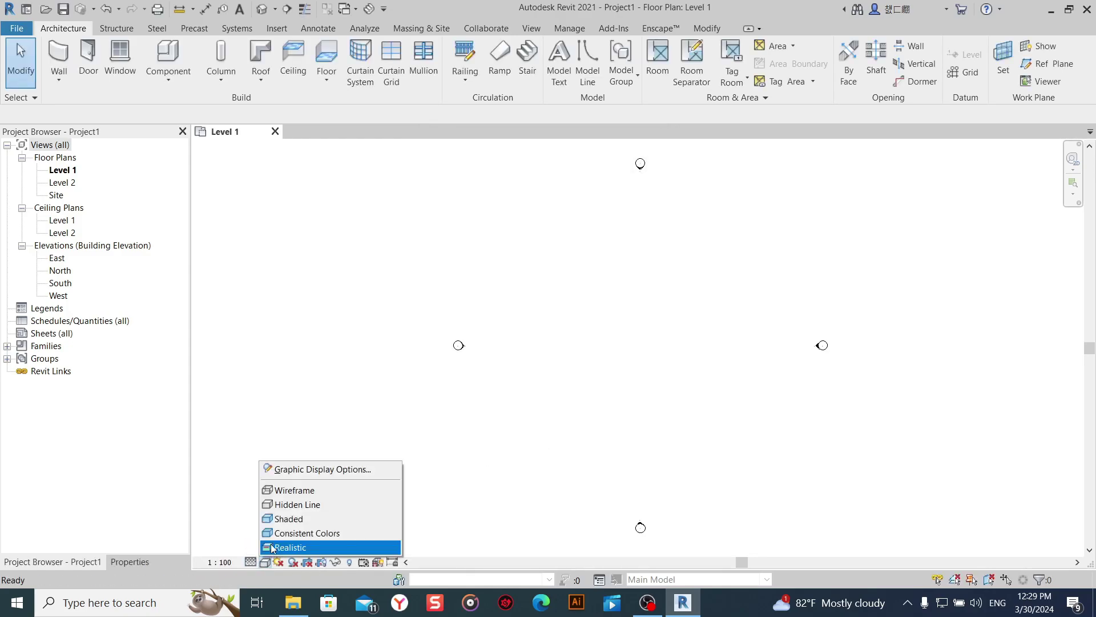
click(322, 518)
scroll(505, 424, down, 1)
scroll(506, 424, down, 1)
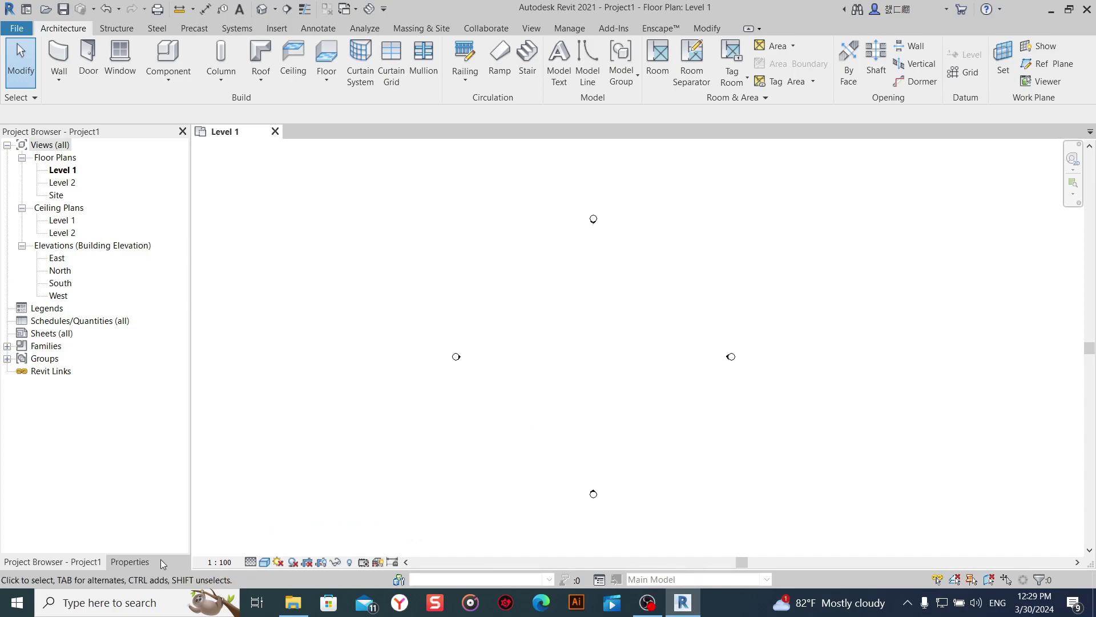
click(130, 561)
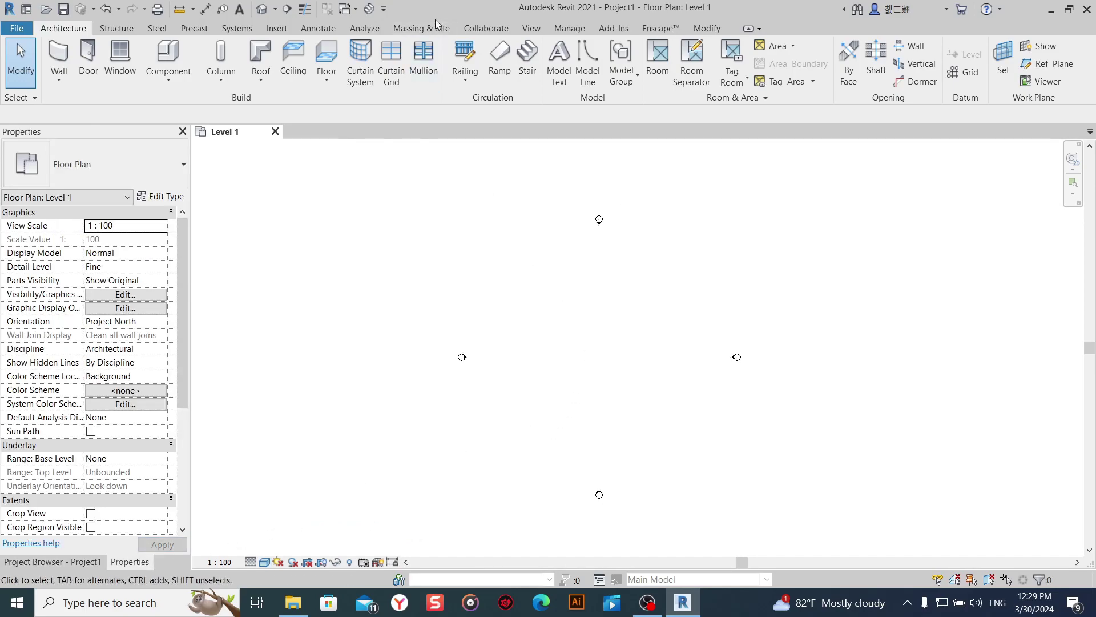
click(422, 28)
Start an in-place mass named Mass 1, dismissing the mass visibility notice.
click(144, 57)
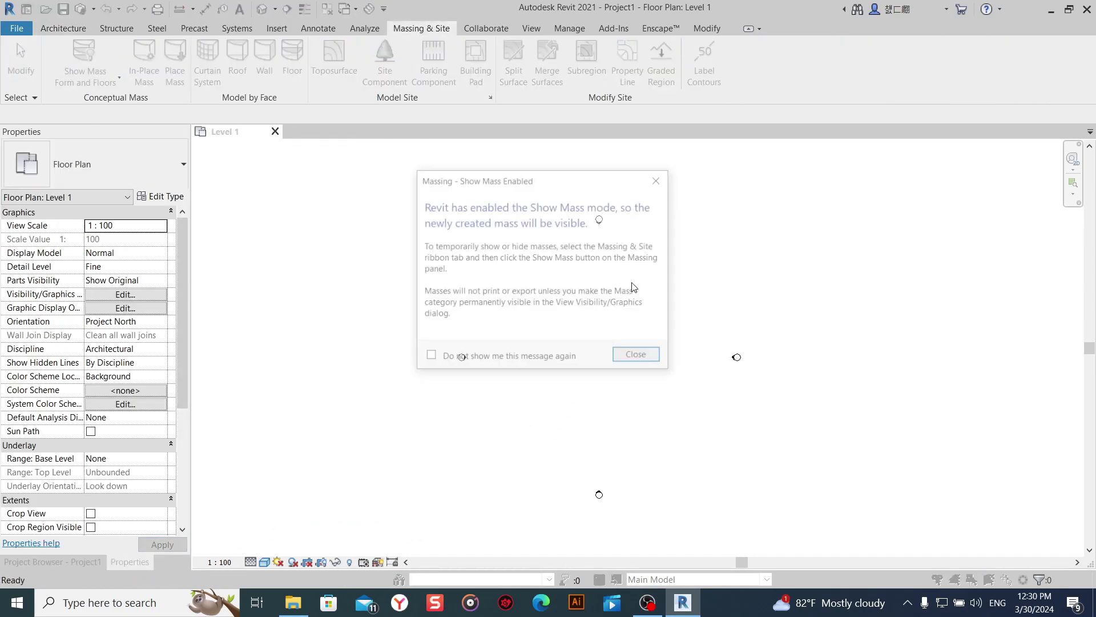
click(622, 355)
click(574, 330)
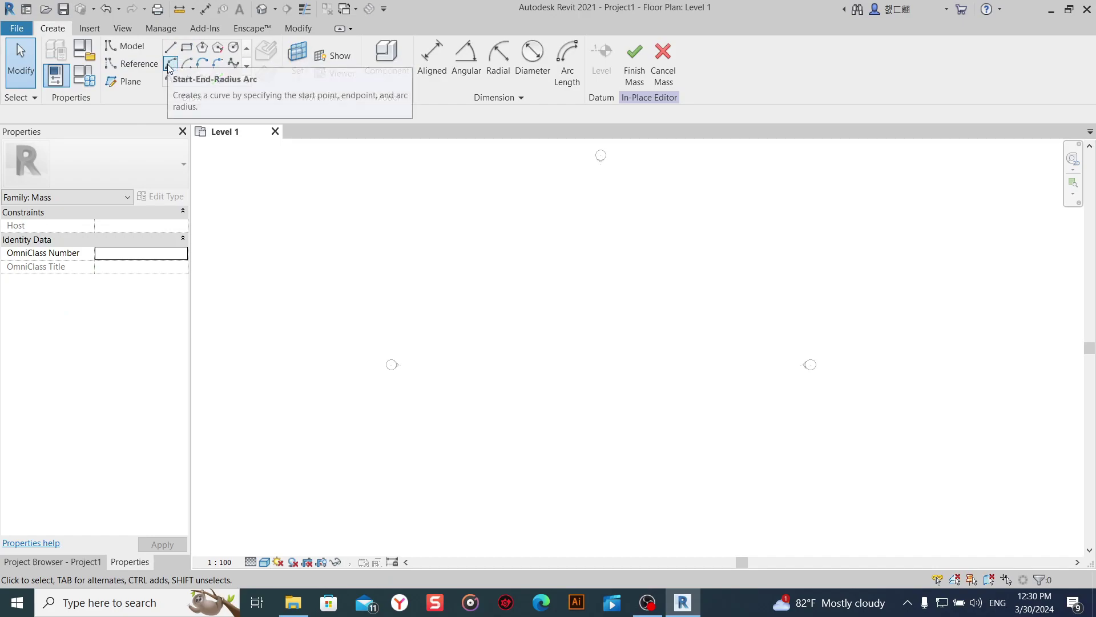
Draw a straight 20 m model line on Level 1 and stop the line tool.
click(201, 50)
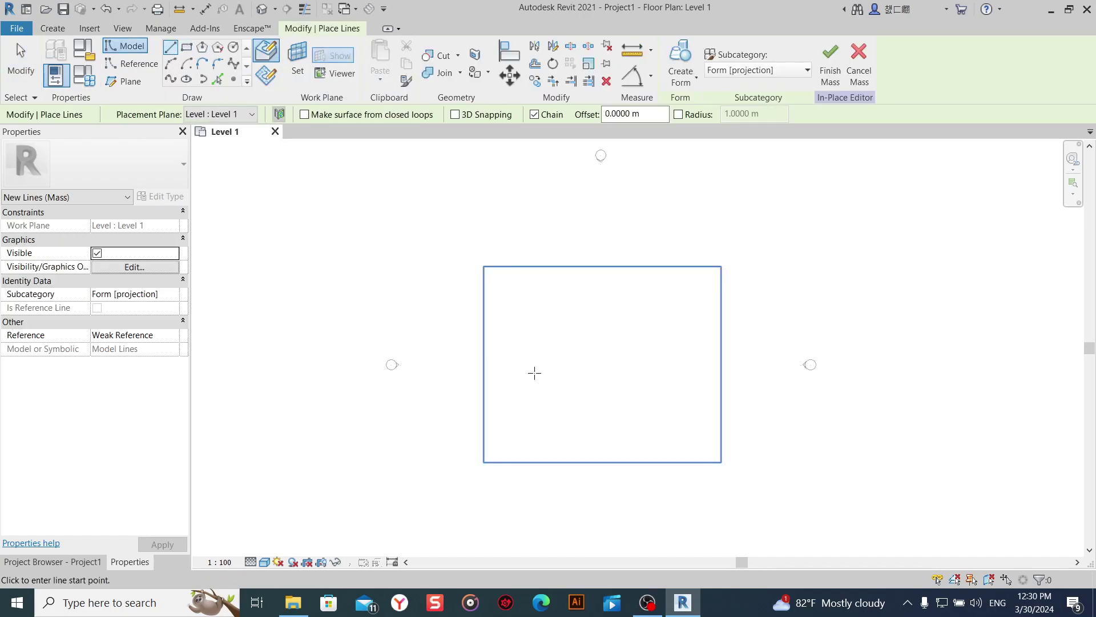
click(526, 330)
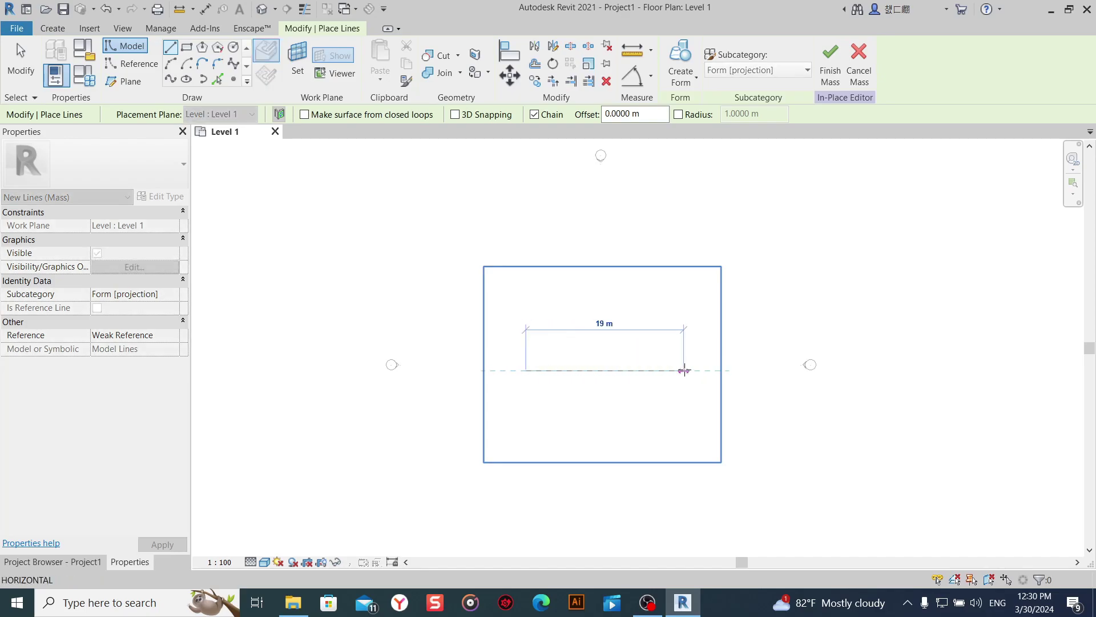
right_click(678, 189)
right_click(693, 262)
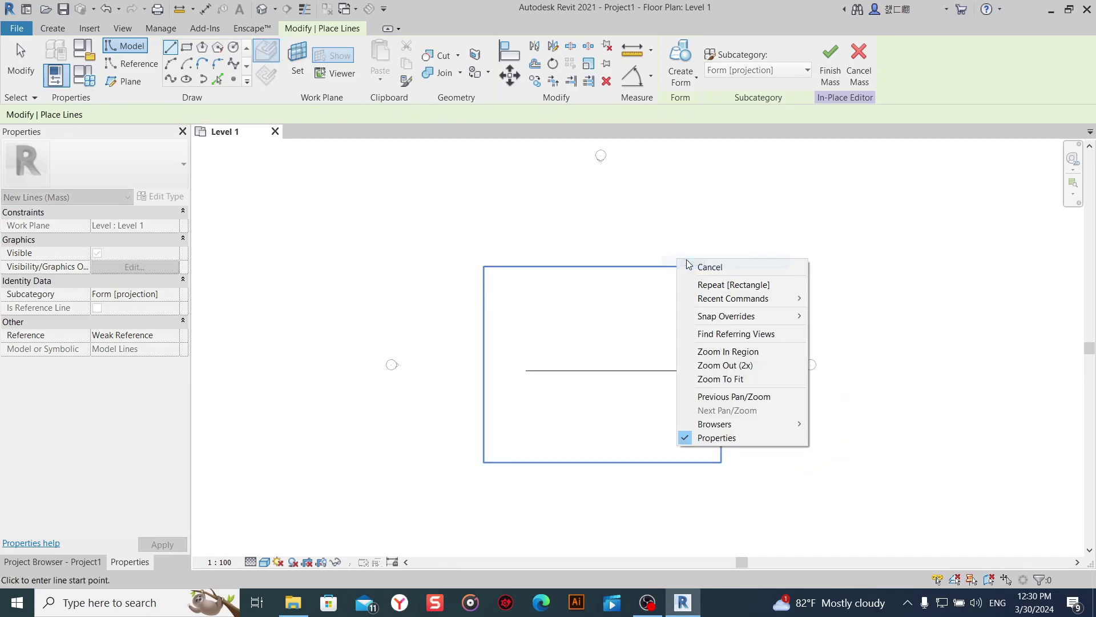
click(708, 268)
Extrude the 20 m line into a vertical surface form in the 3D view.
click(259, 8)
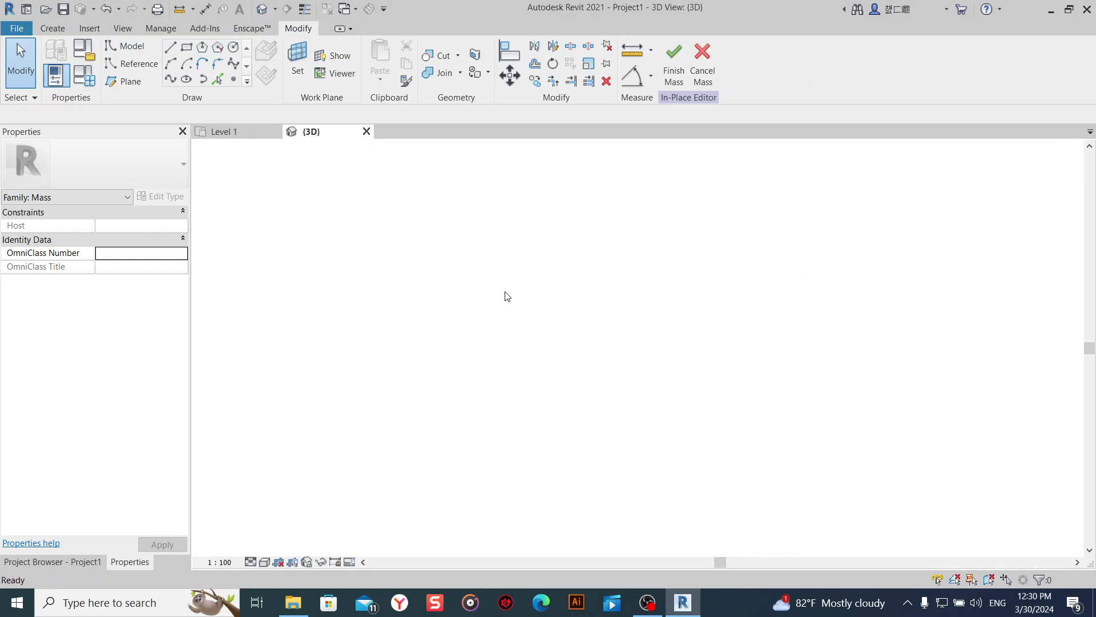
click(635, 378)
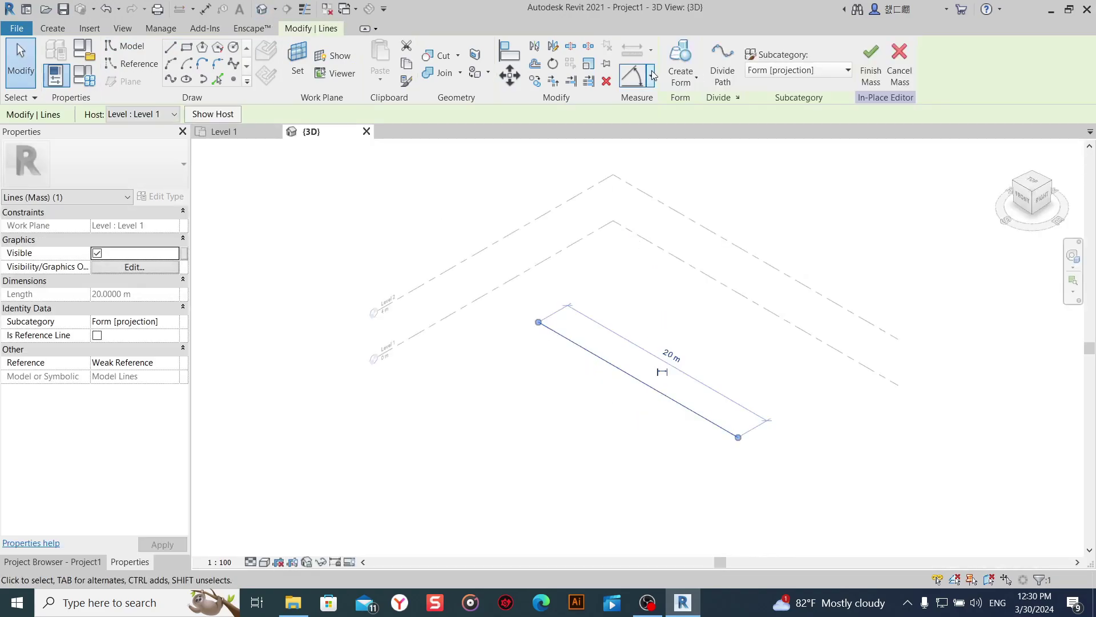
click(681, 57)
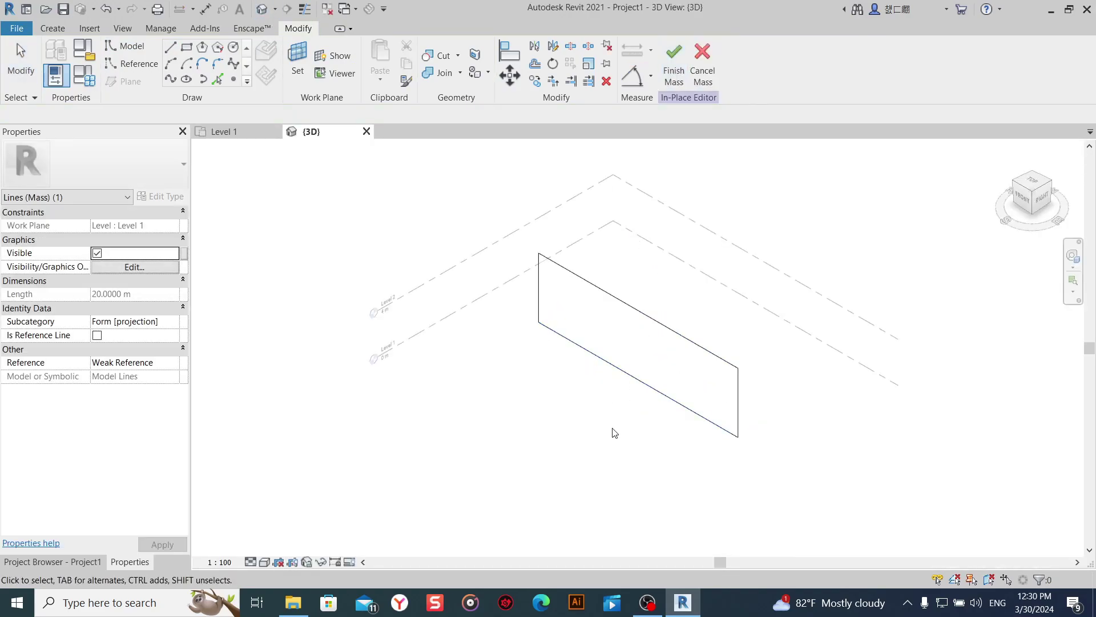
Change the surface form's height from 6 m to 14 m.
click(648, 318)
shift+middle_drag(680, 374, 717, 319)
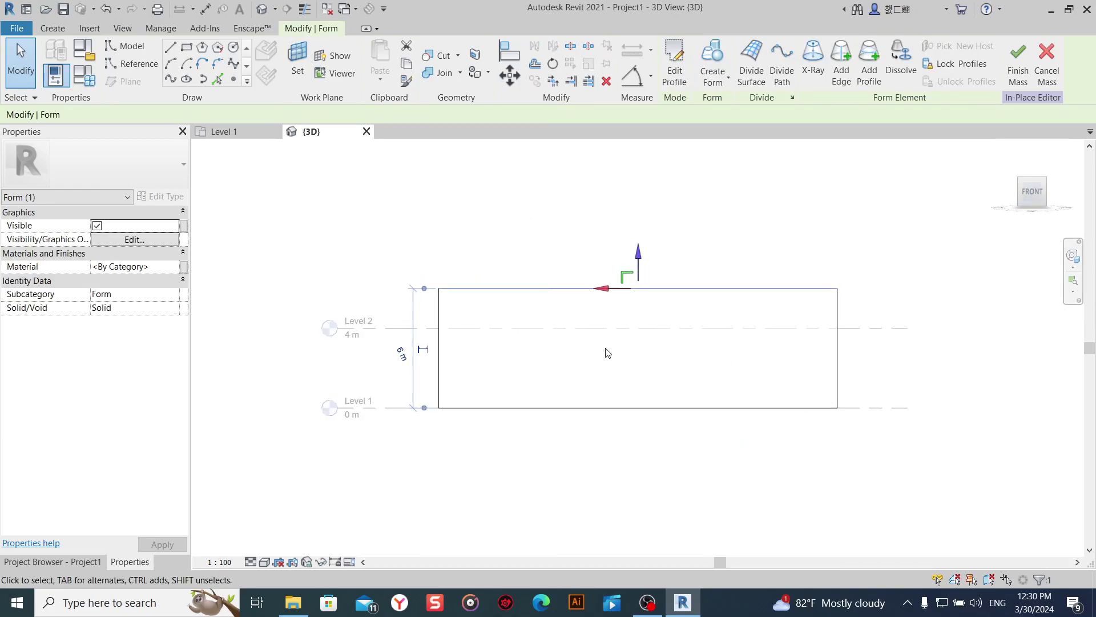
click(411, 349)
text(14)
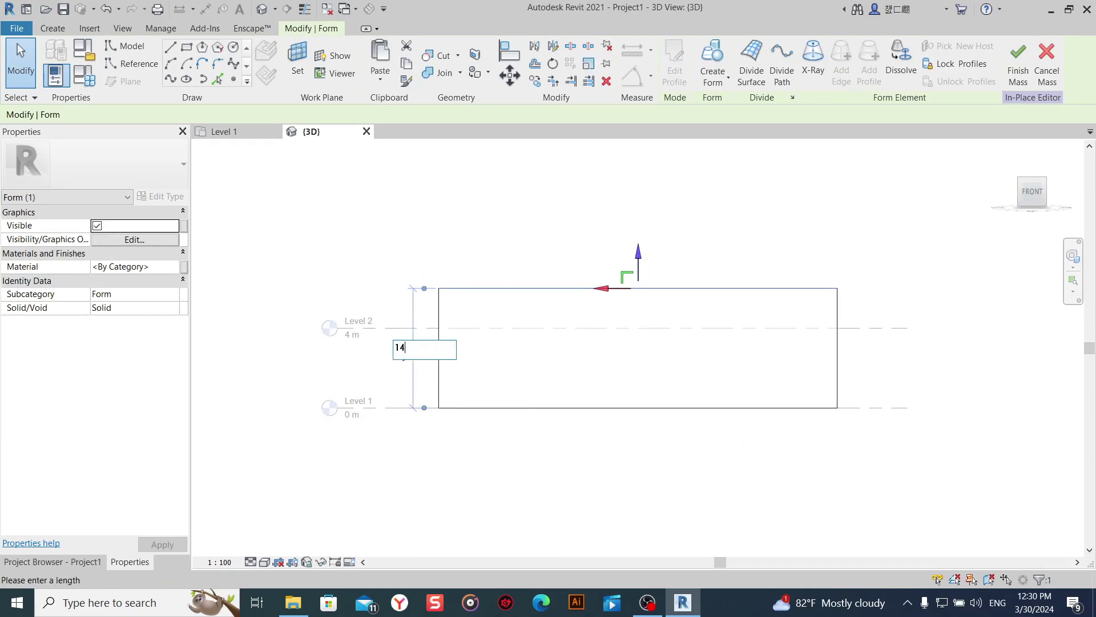
key(Return)
scroll(491, 406, down, 2)
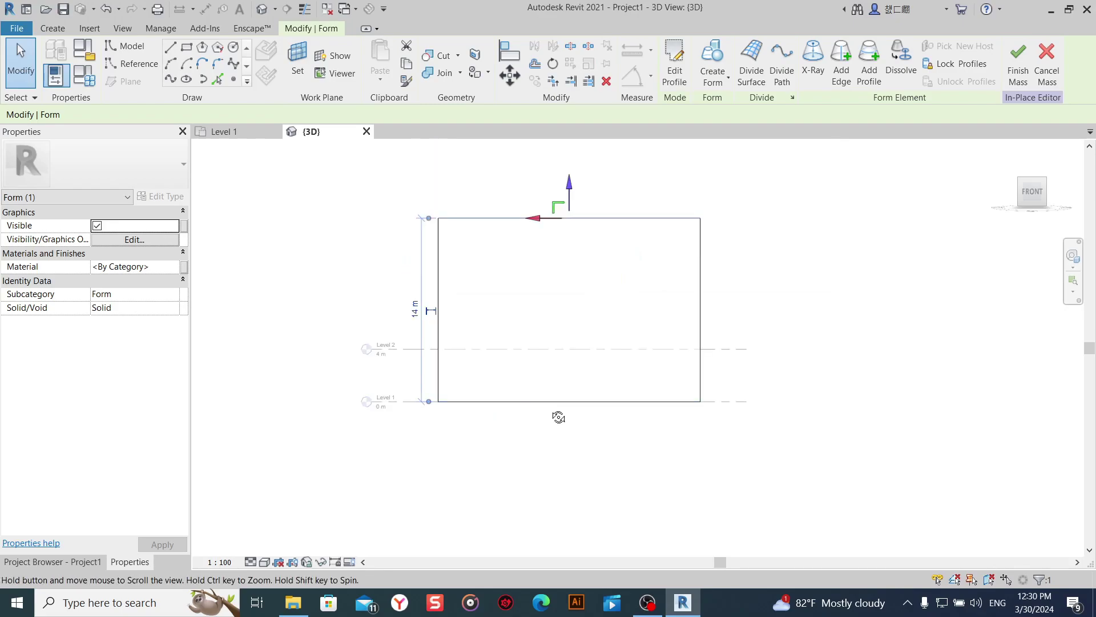
shift+middle_drag(560, 416, 503, 526)
scroll(575, 343, up, 3)
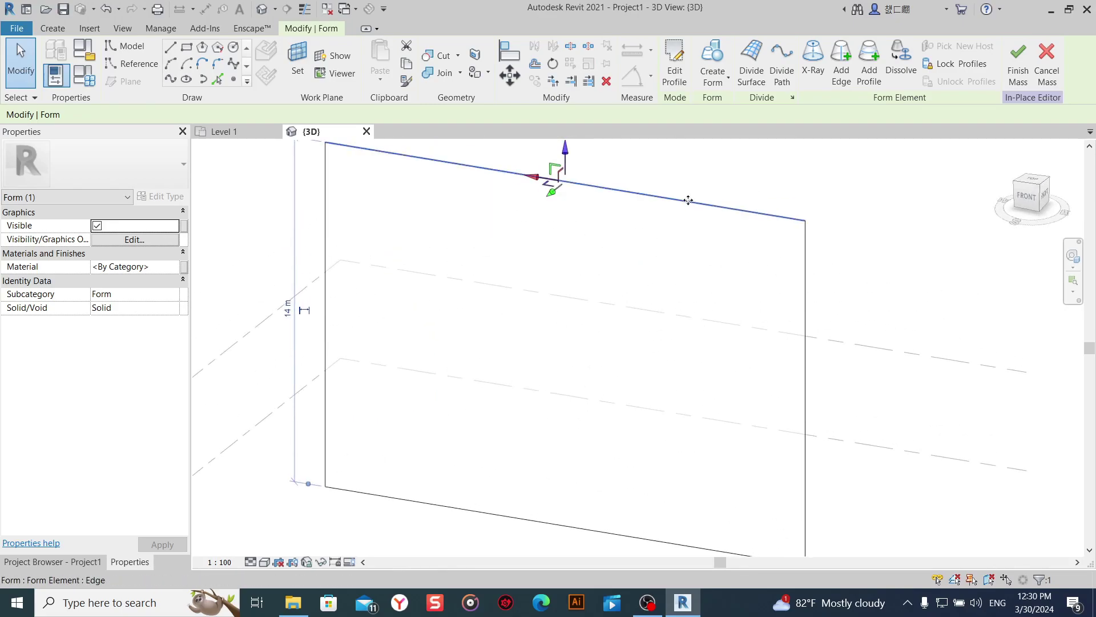
Select the surface form's face, using Tab to cycle the pick.
click(736, 181)
click(747, 210)
click(847, 263)
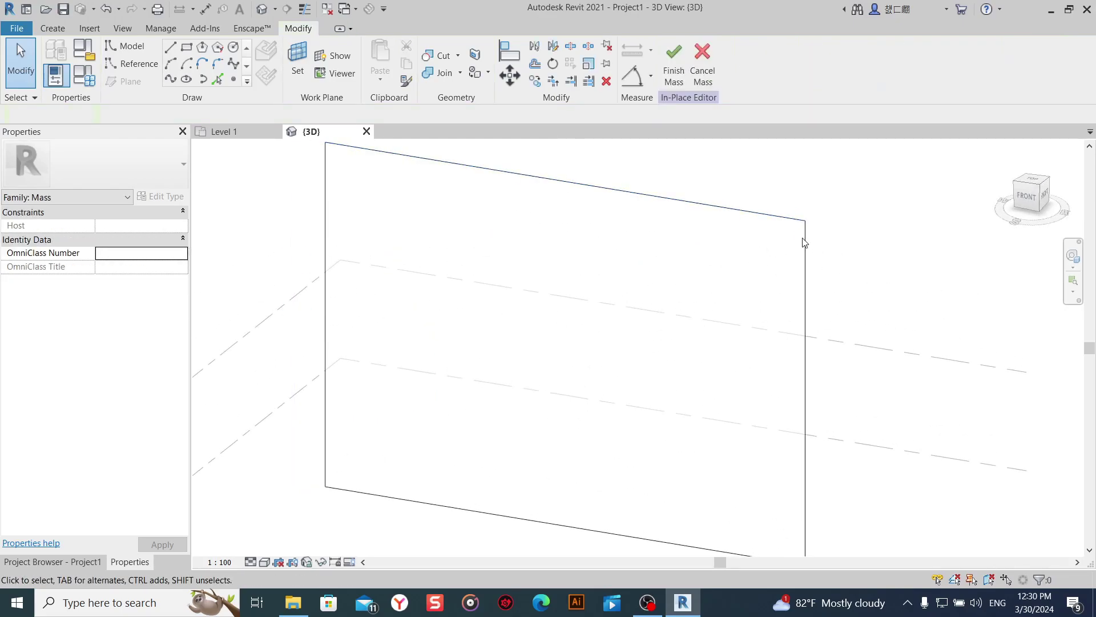
key(Tab)
click(790, 220)
Divide the form's face and set the U grid to maximum-distance spacing.
click(757, 63)
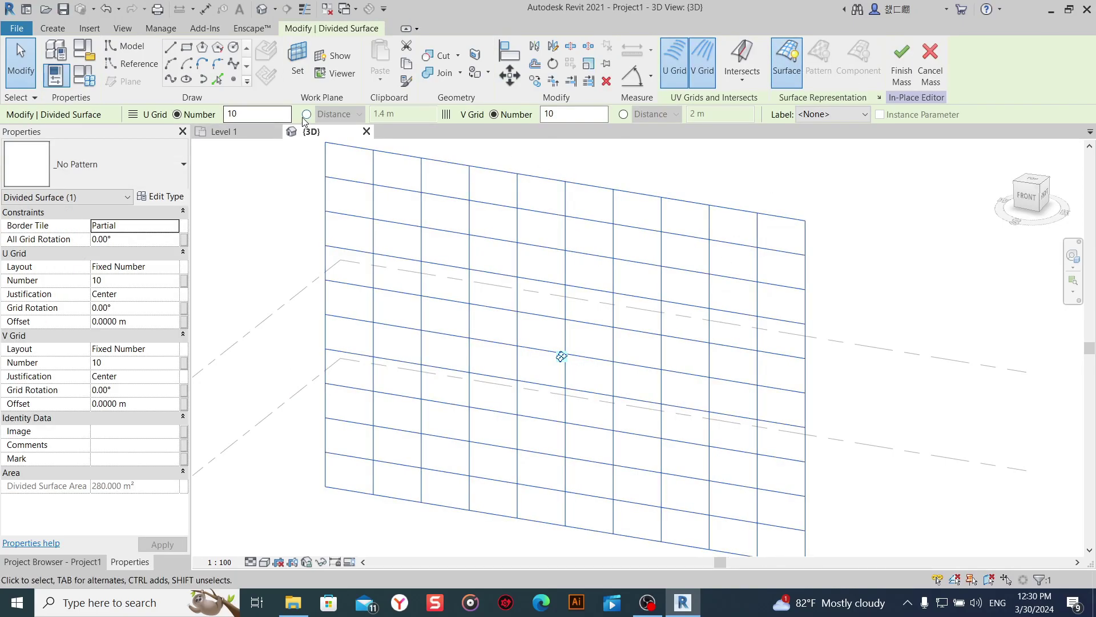
click(307, 114)
click(340, 113)
click(342, 146)
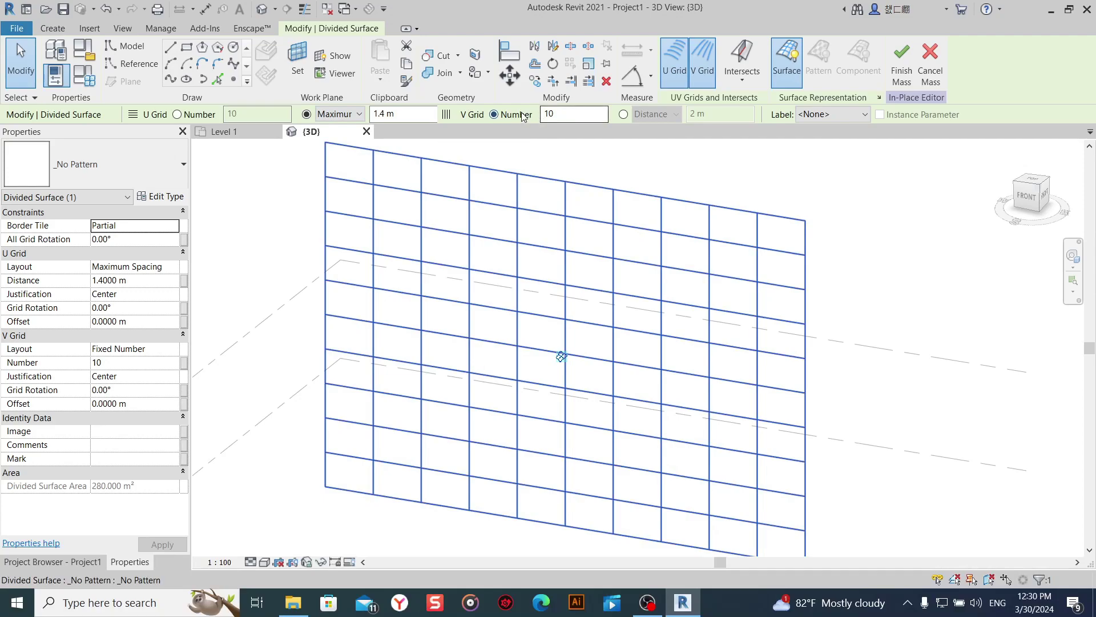
Switch the V grid to maximum distance and apply 1 m spacing to both grids.
click(624, 113)
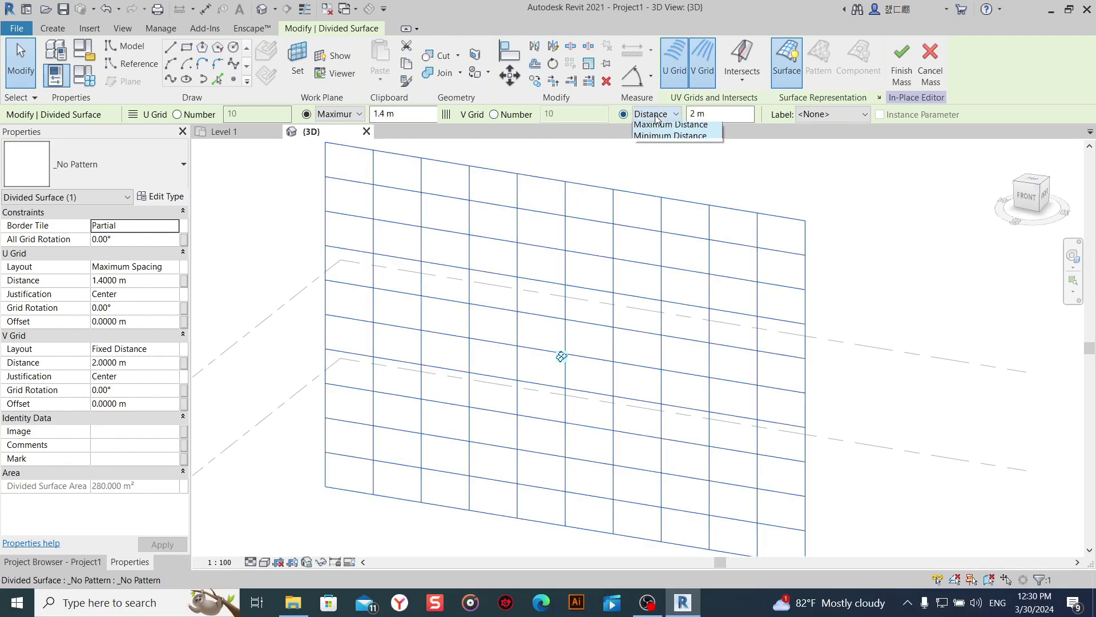
click(655, 139)
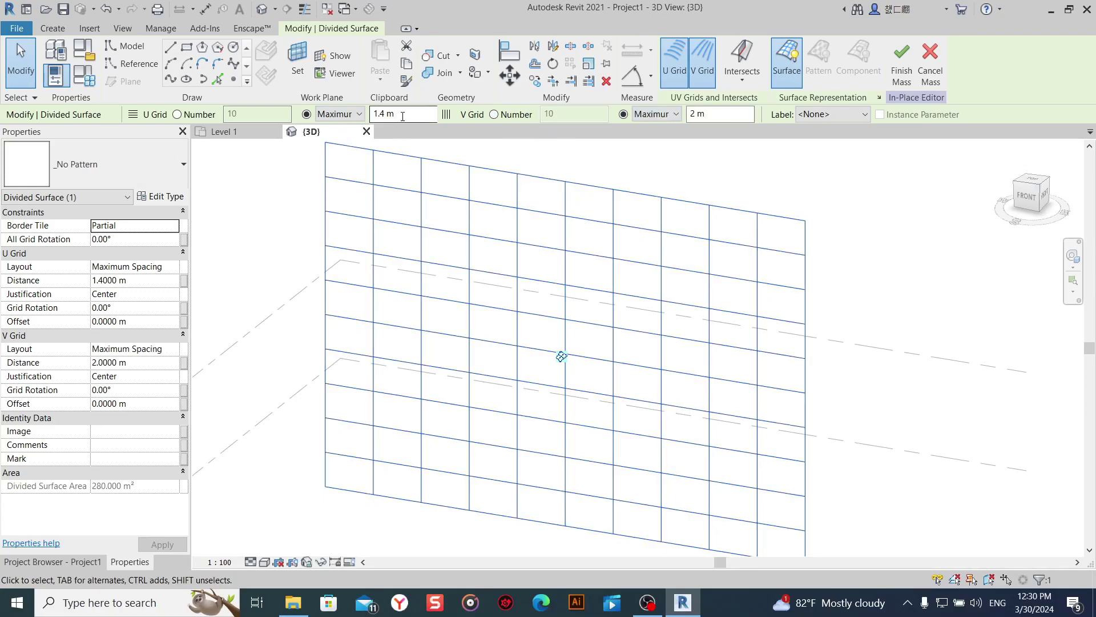
click(404, 114)
text(2)
key(Return)
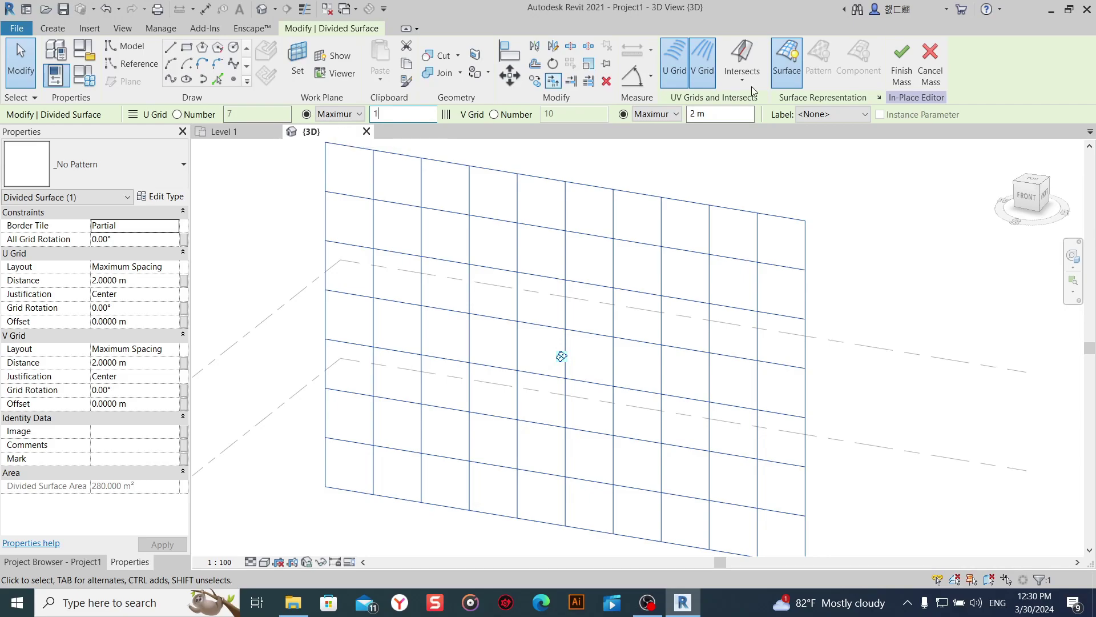
text(1)
key(Return)
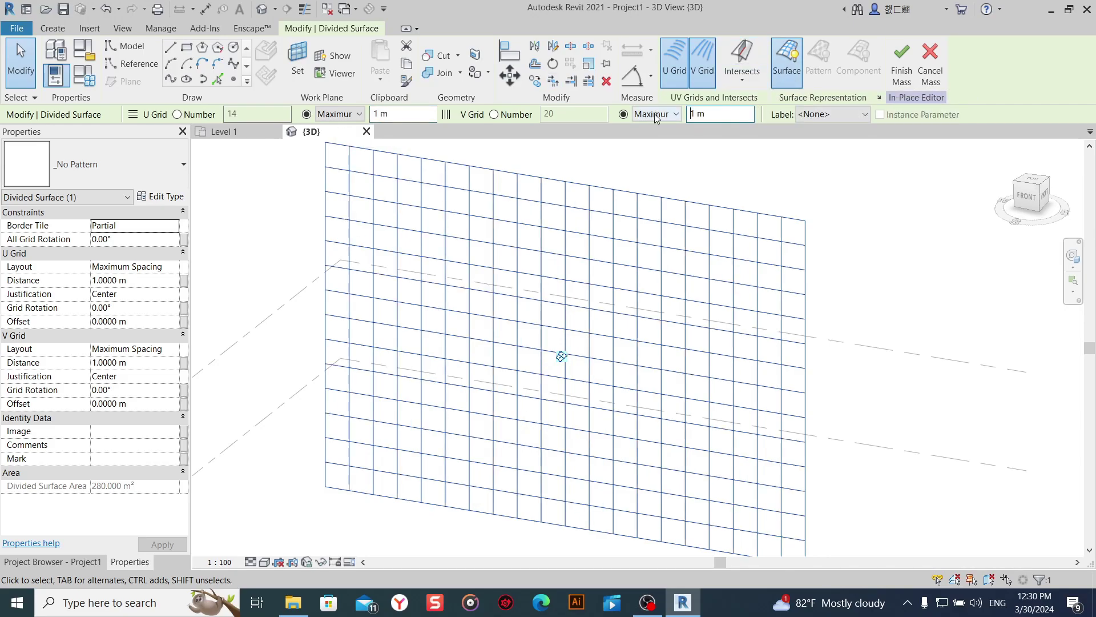
click(803, 169)
click(710, 312)
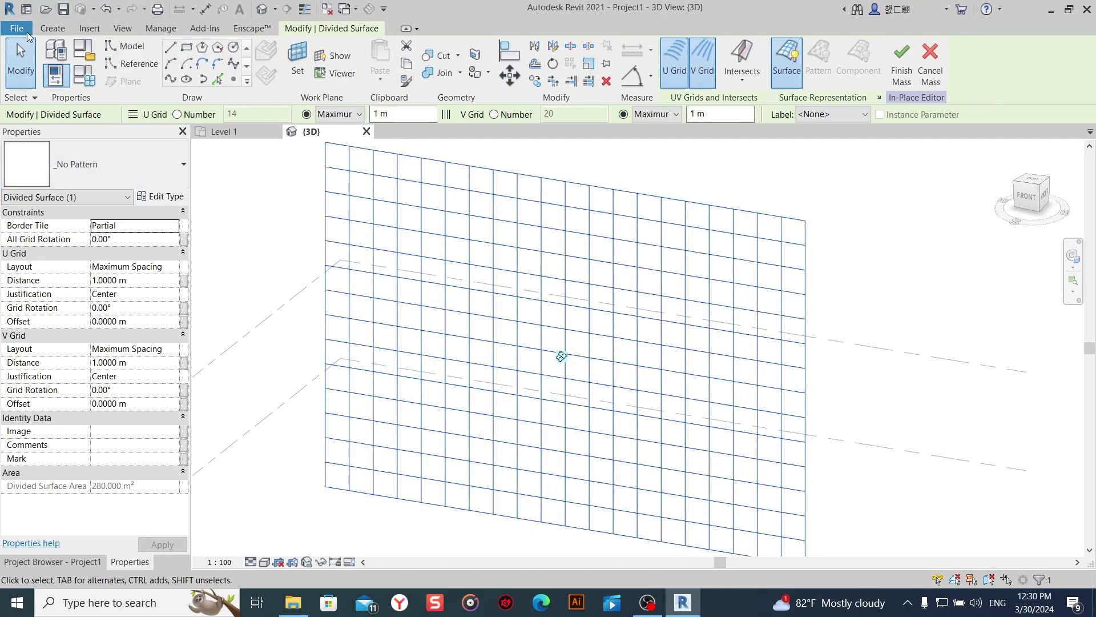
Begin a new family from a template, then cancel and dismiss a pop-up notification.
click(27, 34)
click(197, 140)
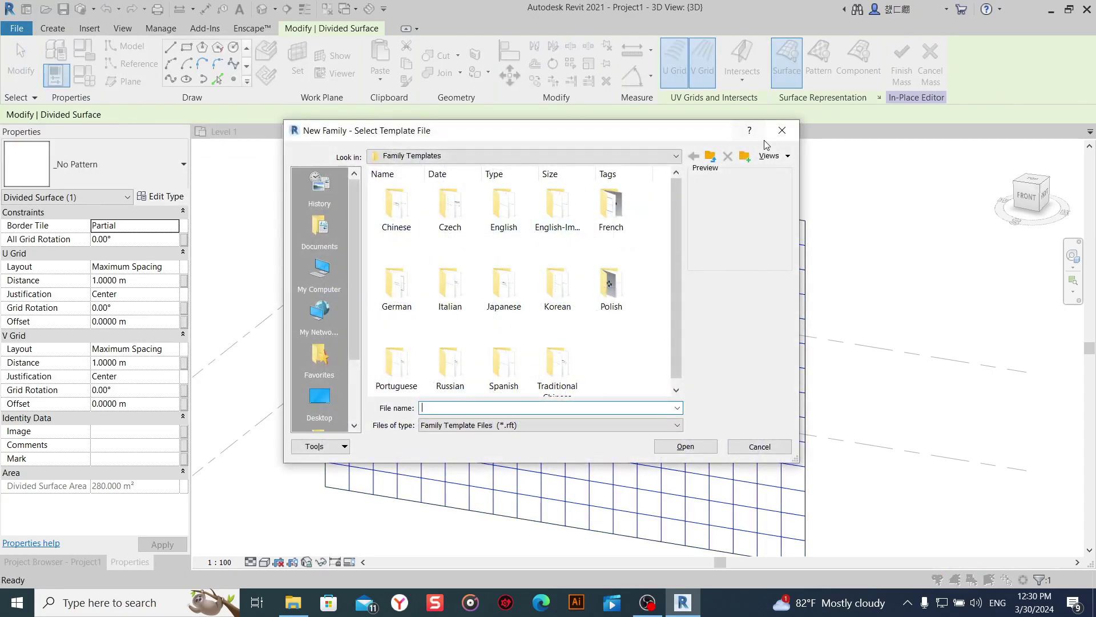
click(792, 132)
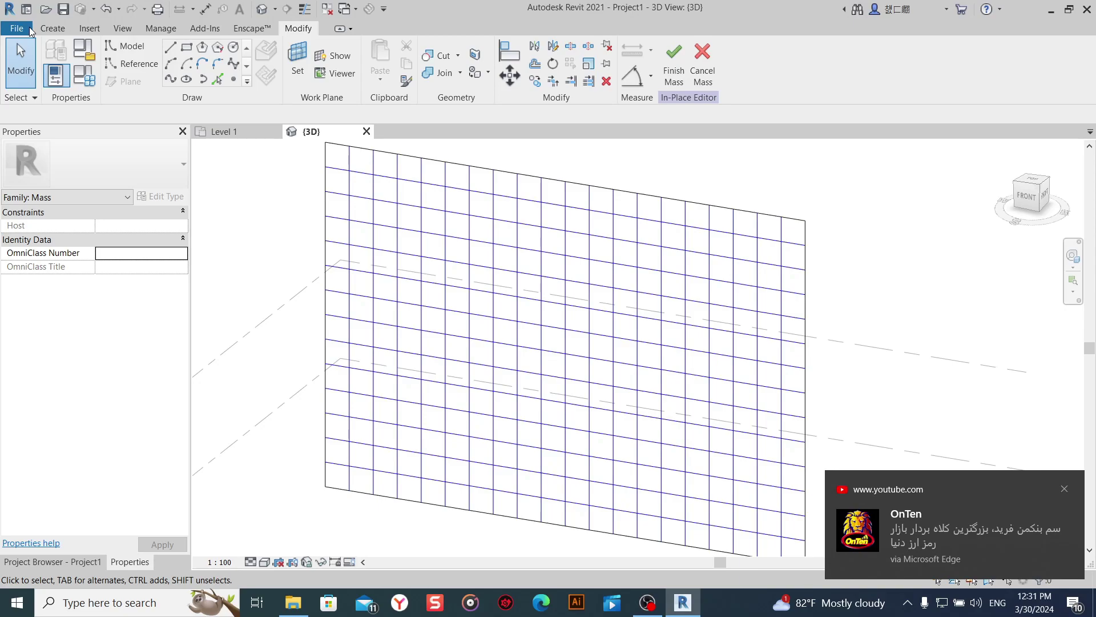
click(1065, 489)
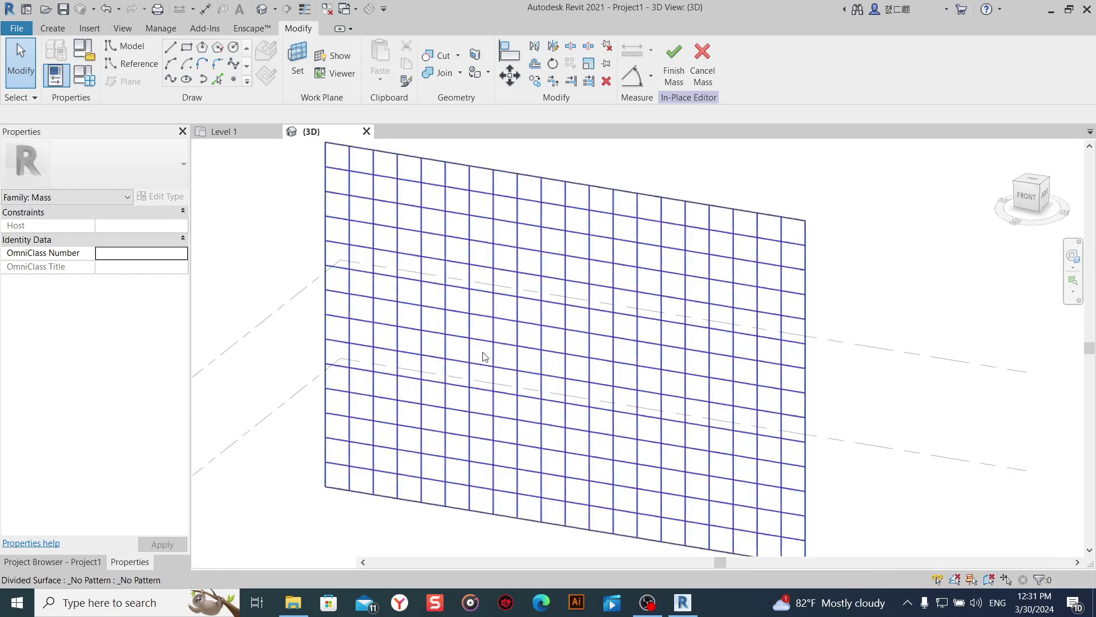
Create Family1 from Metric Generic Model.rft, listing templates as small icons.
click(22, 33)
mouse_move(47, 84)
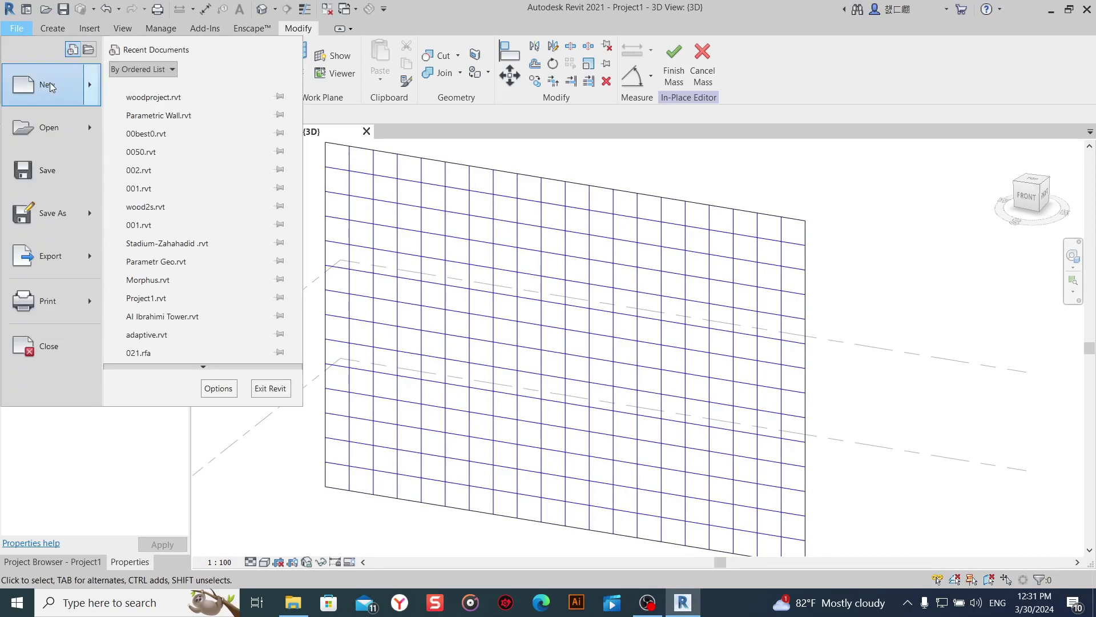
click(207, 129)
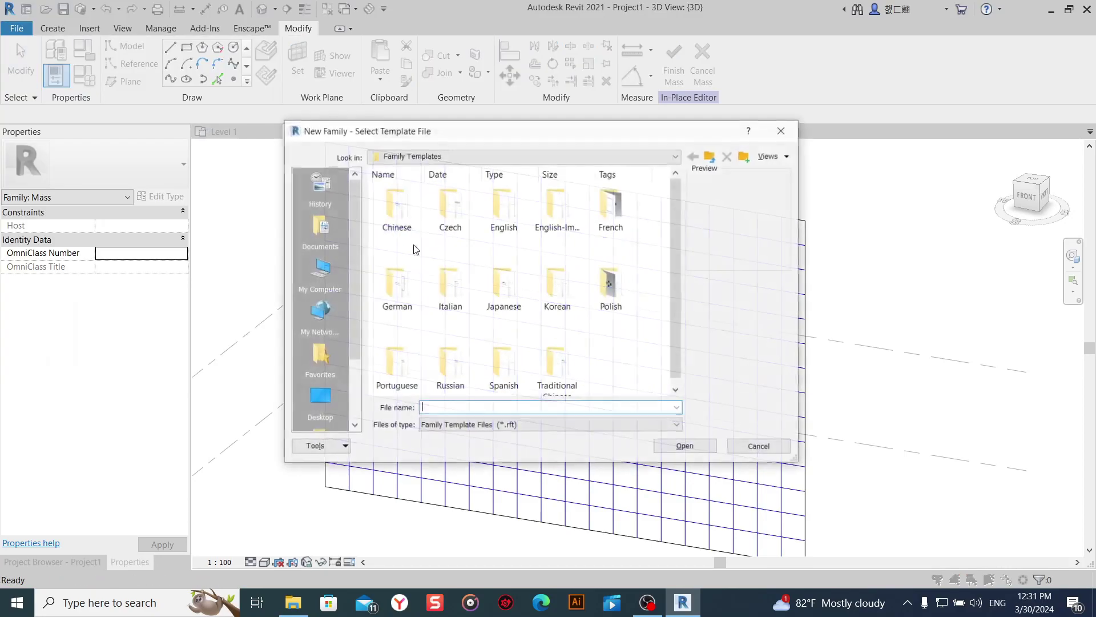
right_click(668, 281)
mouse_move(700, 293)
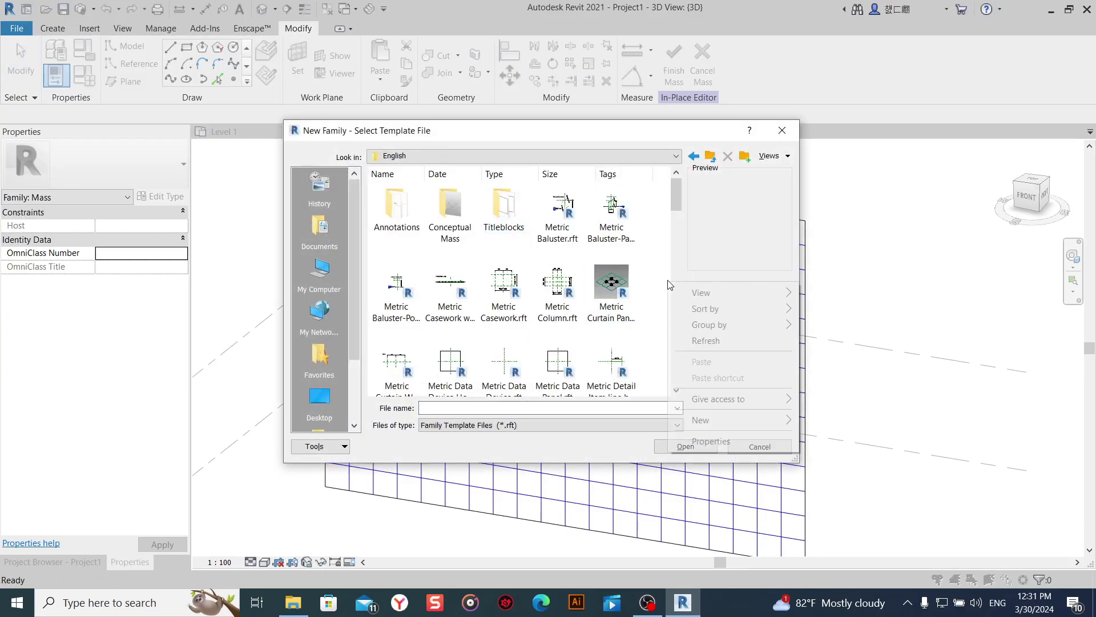
click(842, 341)
scroll(537, 305, down, 5)
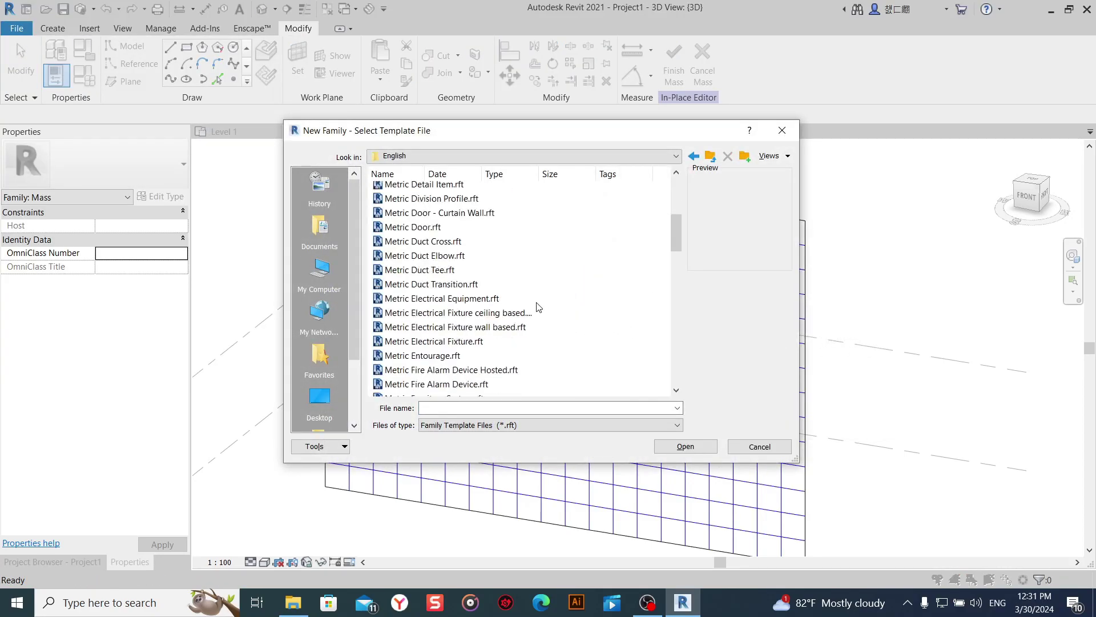
scroll(536, 305, down, 2)
double_click(502, 355)
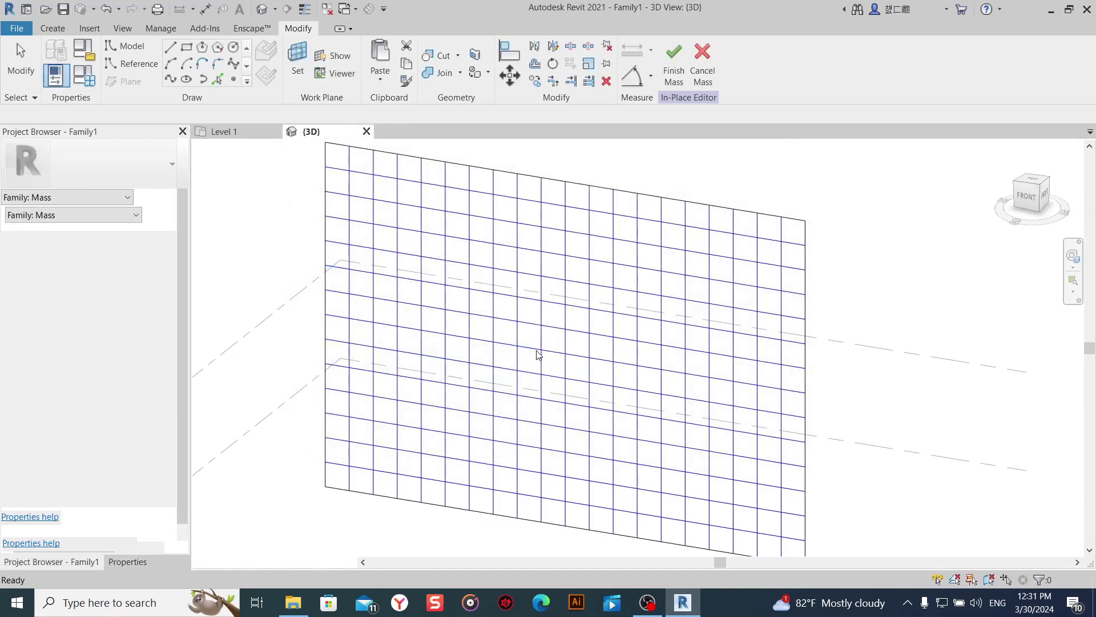
Use UN to give Family1 lengths in Meters, 2 decimal places, with the m symbol.
key(u)
key(n)
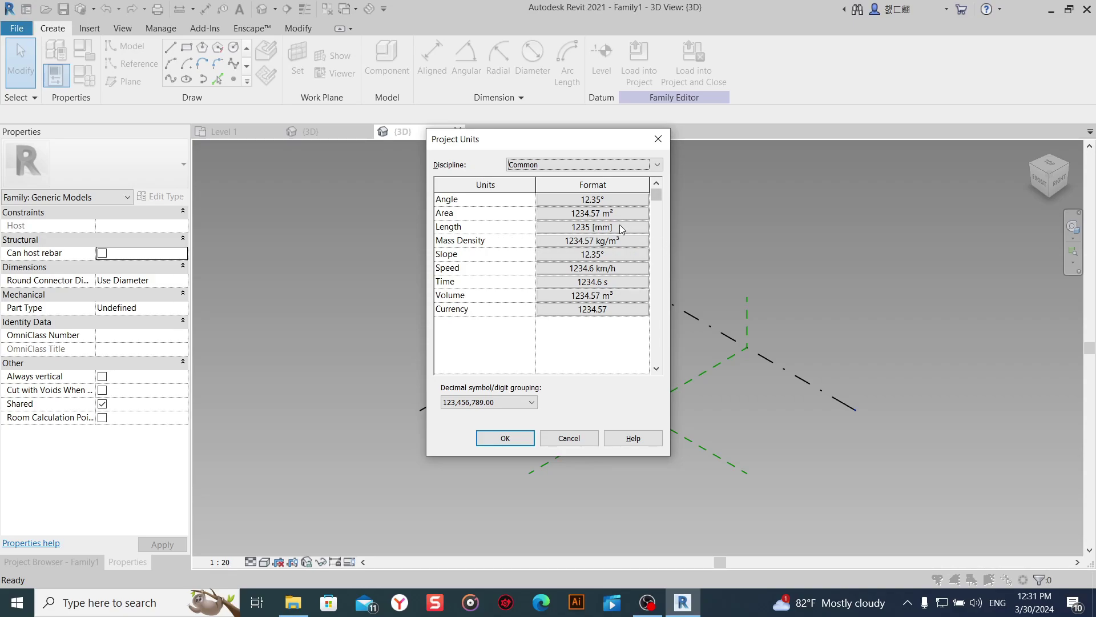
click(622, 229)
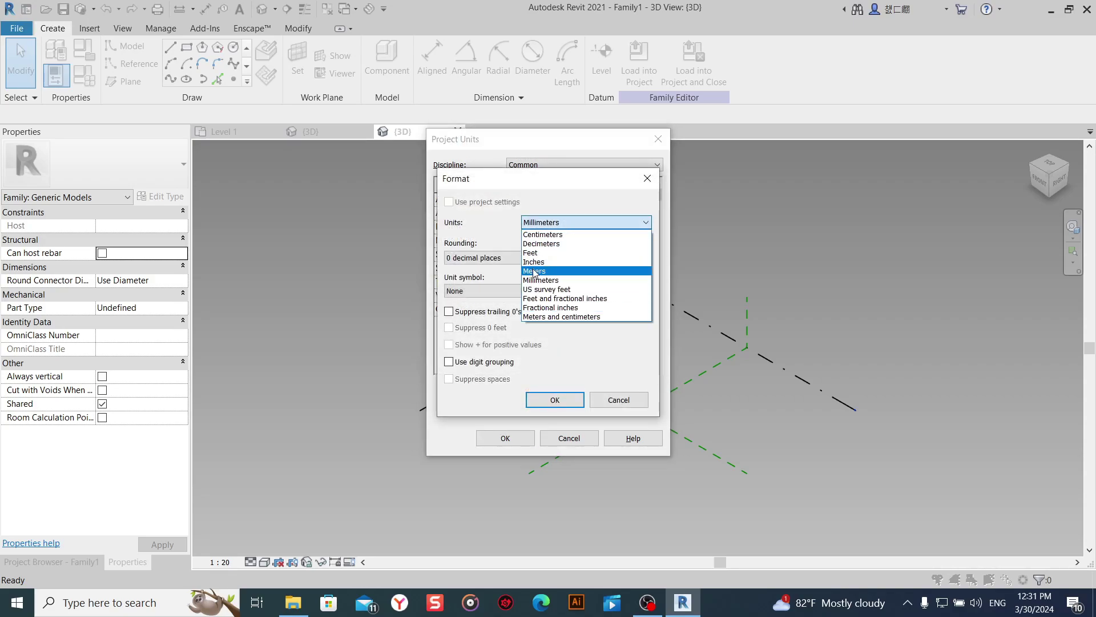
click(535, 271)
click(474, 258)
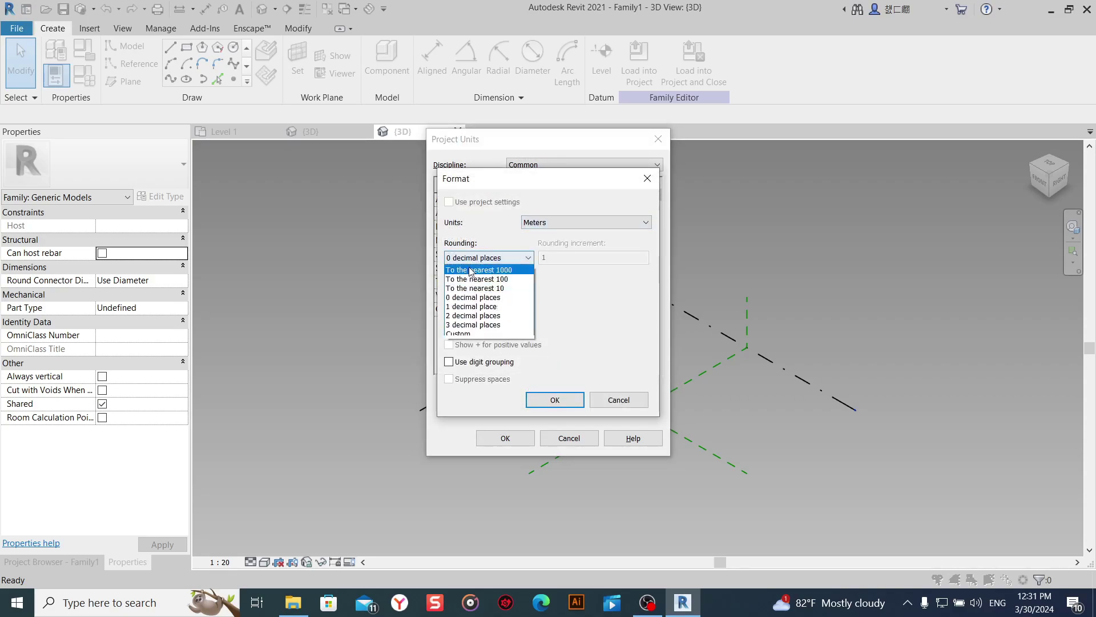
click(461, 316)
click(489, 290)
click(467, 314)
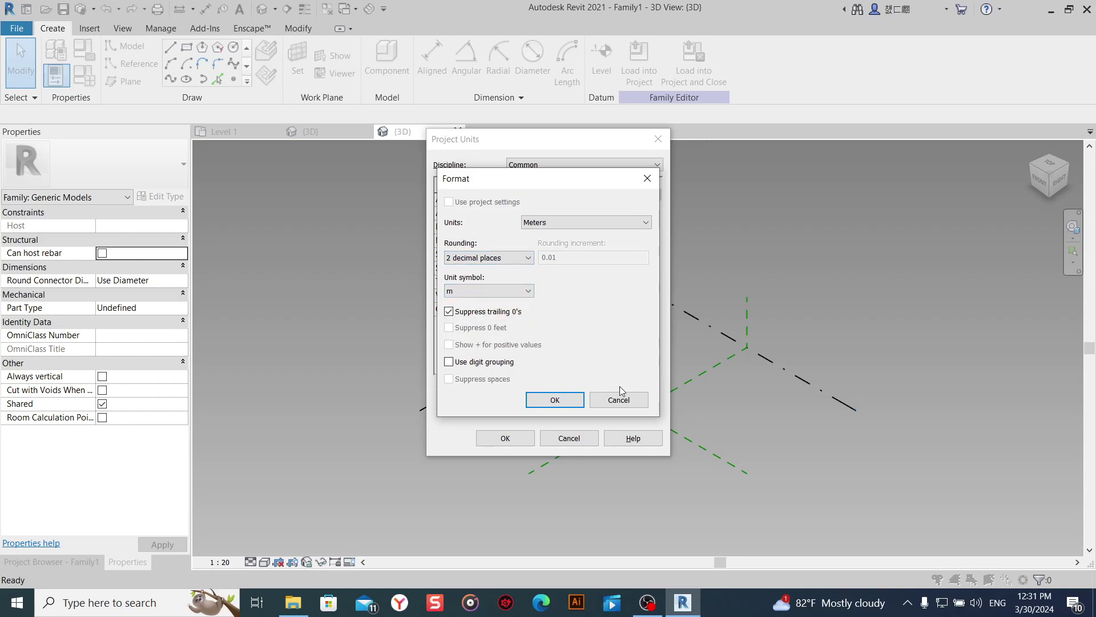
click(562, 406)
click(502, 438)
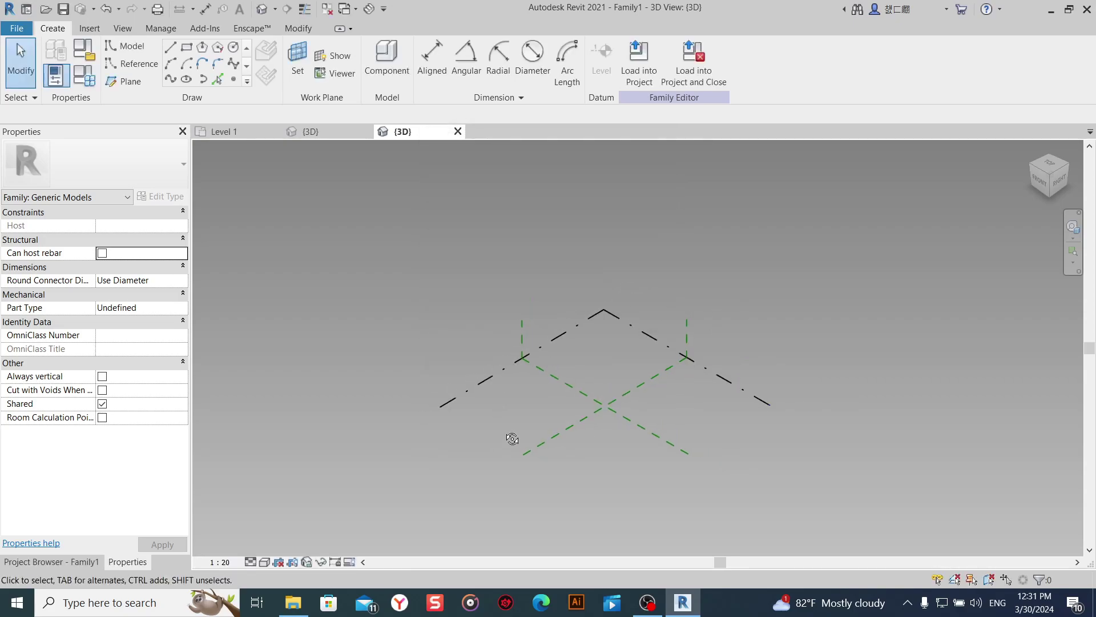
Set the family view to Fine detail and view the crossing reference planes from the top.
shift+middle_drag(512, 438, 491, 442)
click(251, 564)
click(279, 545)
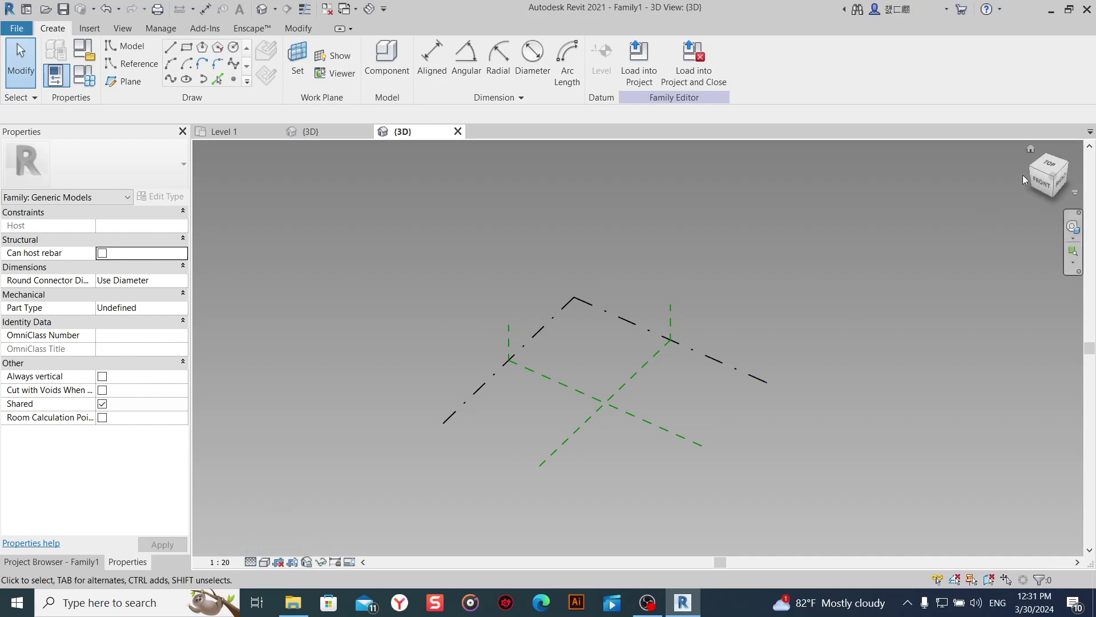
click(1049, 169)
scroll(639, 399, up, 3)
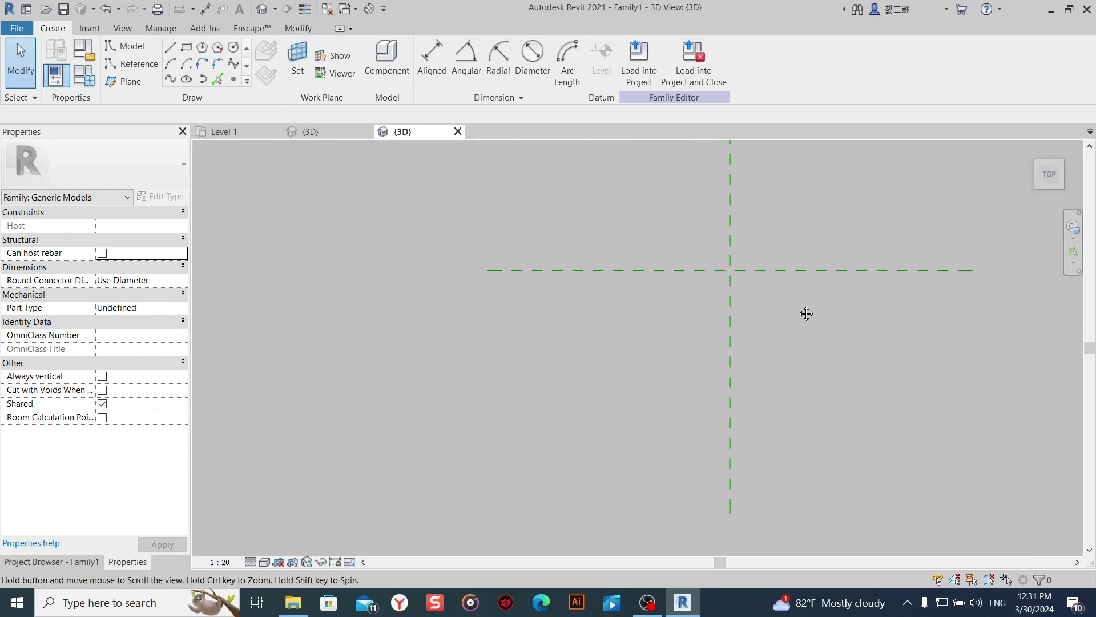
middle_drag(805, 313, 387, 218)
Sketch a 3 m square rectangle of model lines at the reference planes.
click(233, 79)
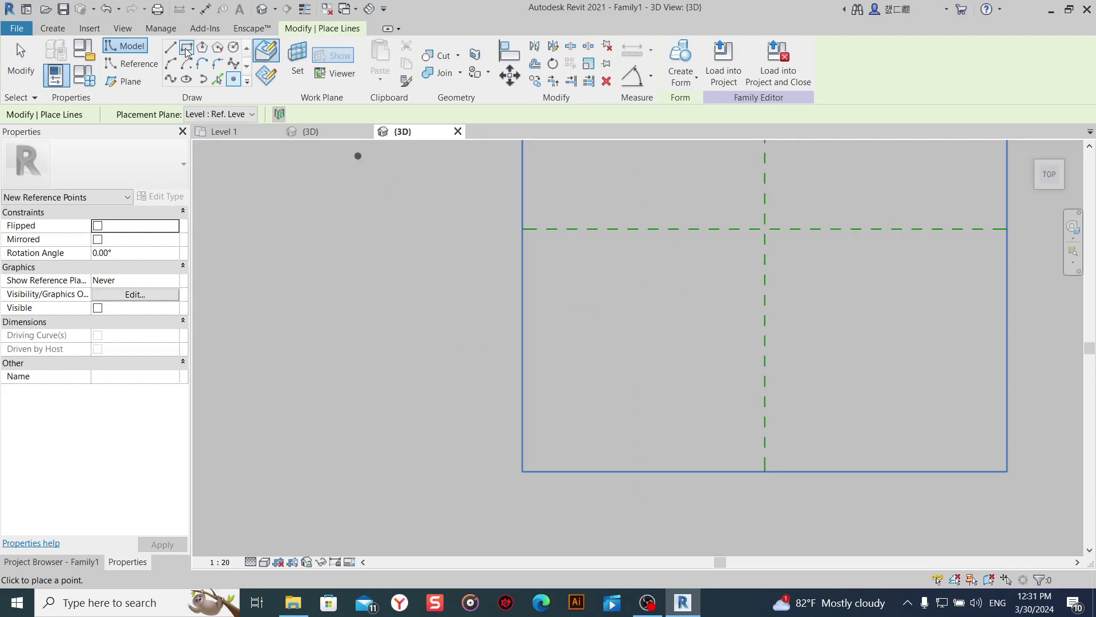
click(187, 52)
middle_drag(580, 296, 527, 292)
click(536, 292)
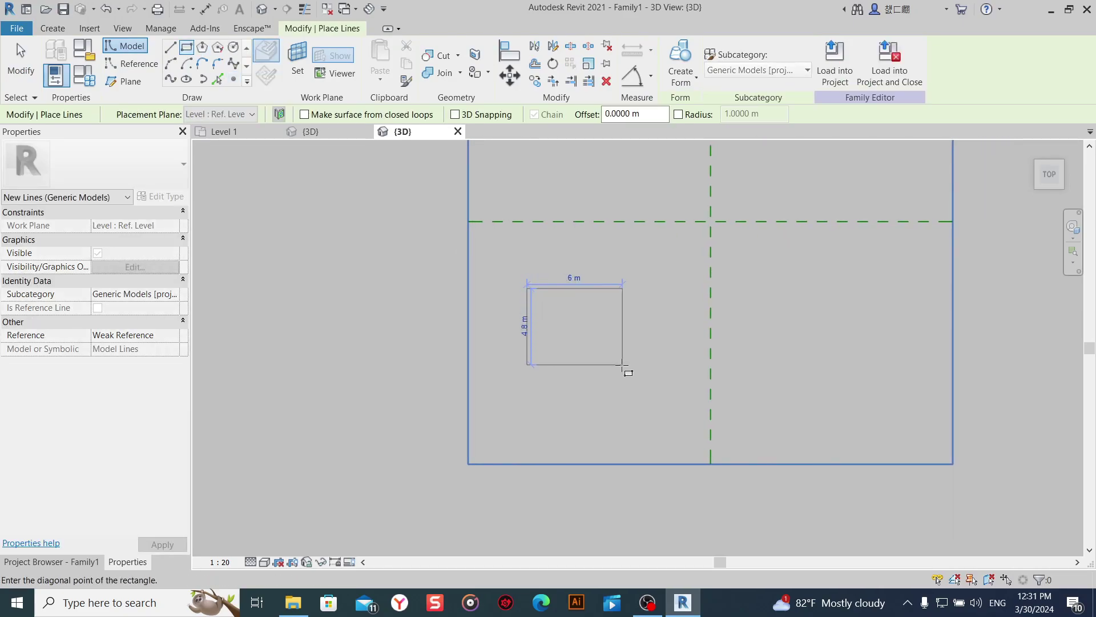
scroll(607, 337, up, 2)
scroll(608, 342, up, 2)
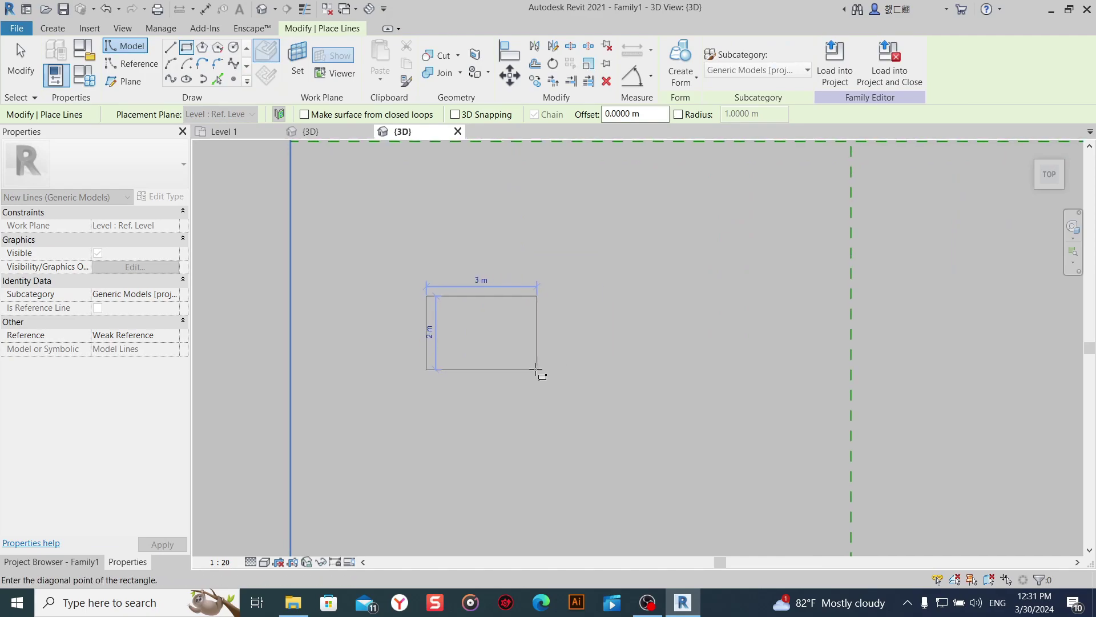
middle_drag(531, 374, 616, 348)
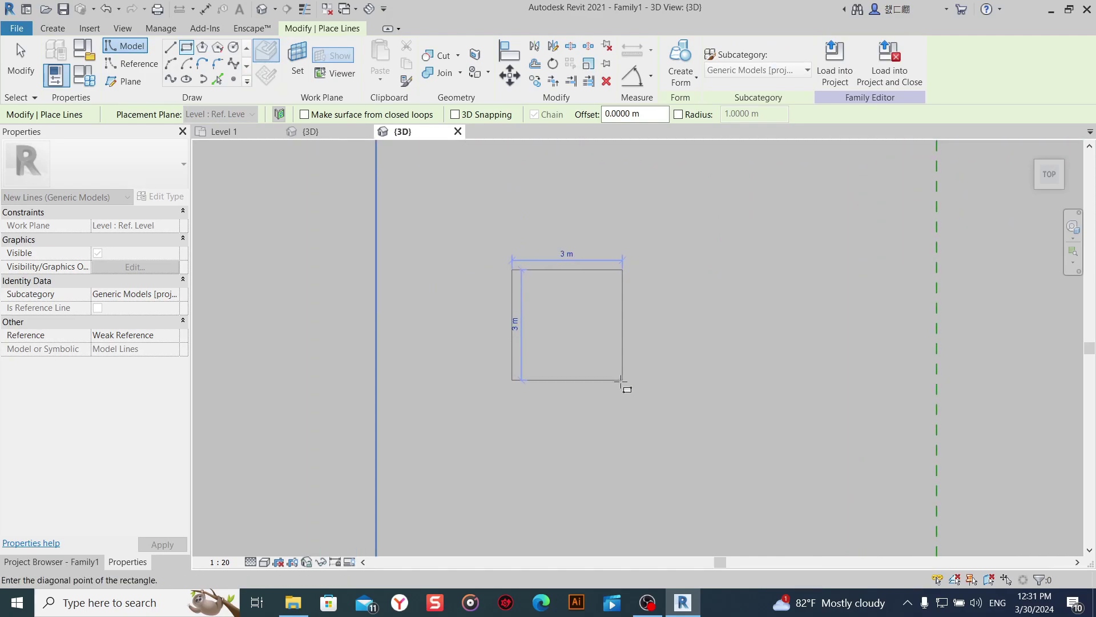
click(622, 381)
key(Escape)
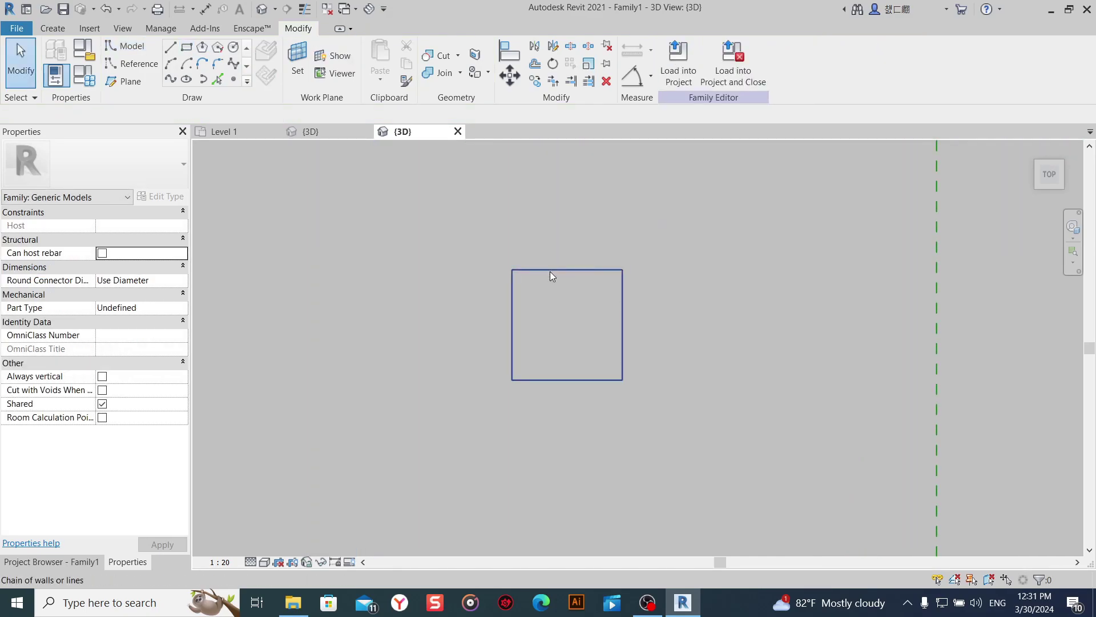
Resize the square's sides to 0.5 m by 0.5 m.
click(550, 272)
click(646, 328)
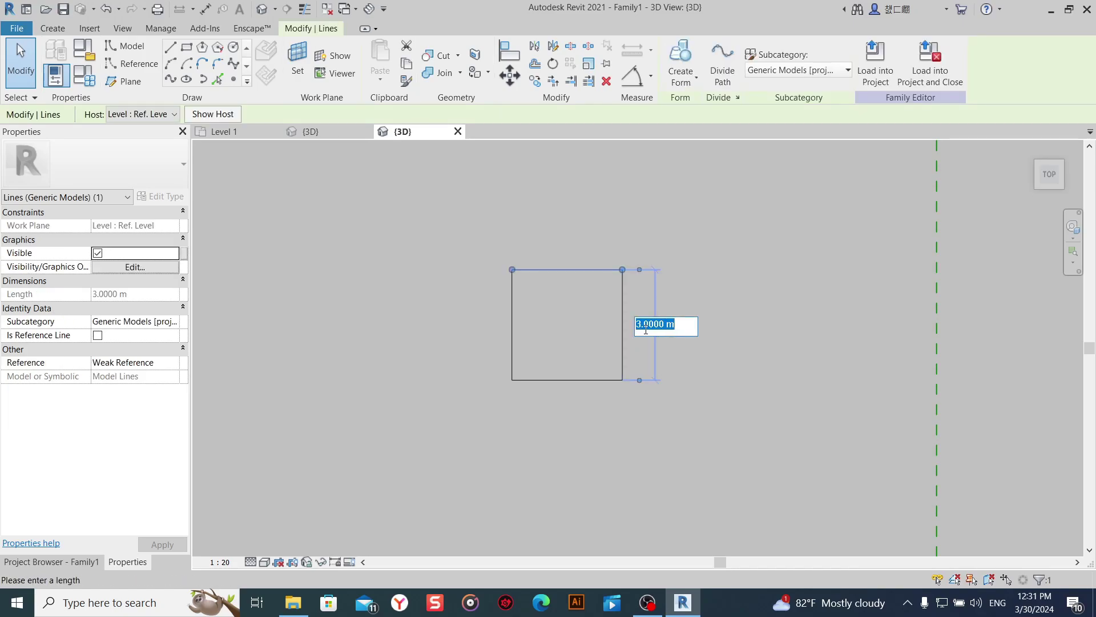
key(Return)
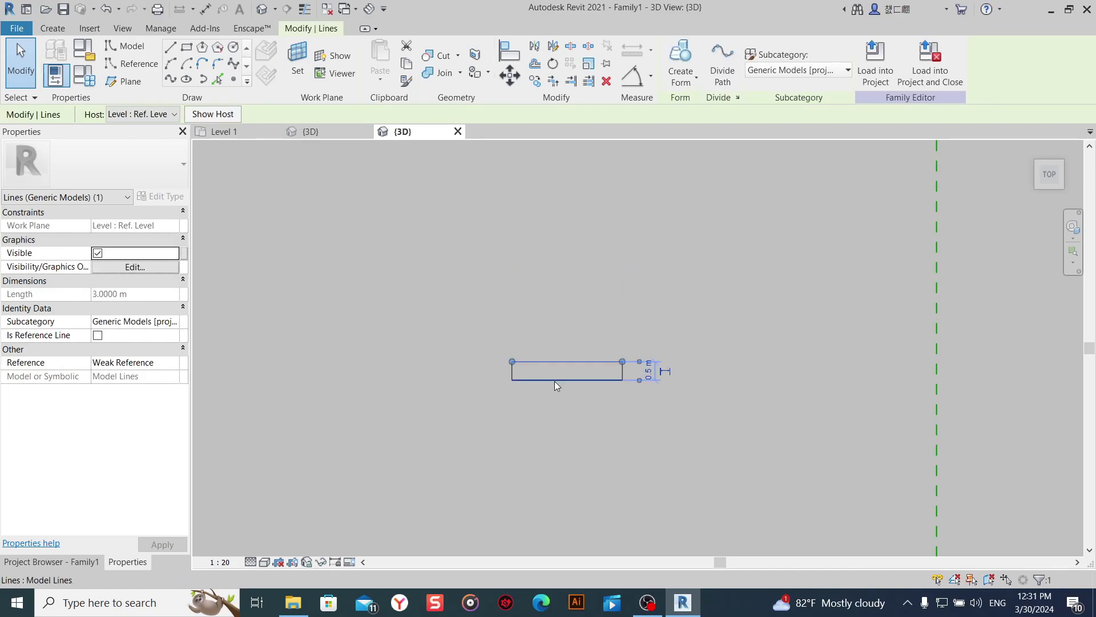
scroll(548, 371, up, 4)
key(Escape)
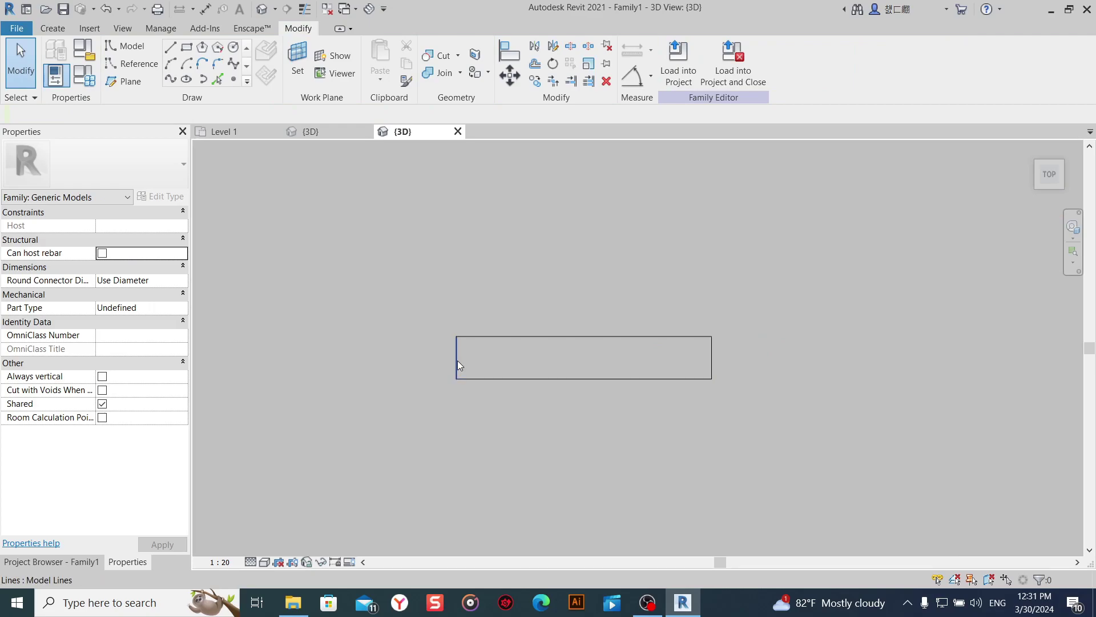
click(457, 361)
text(0.5)
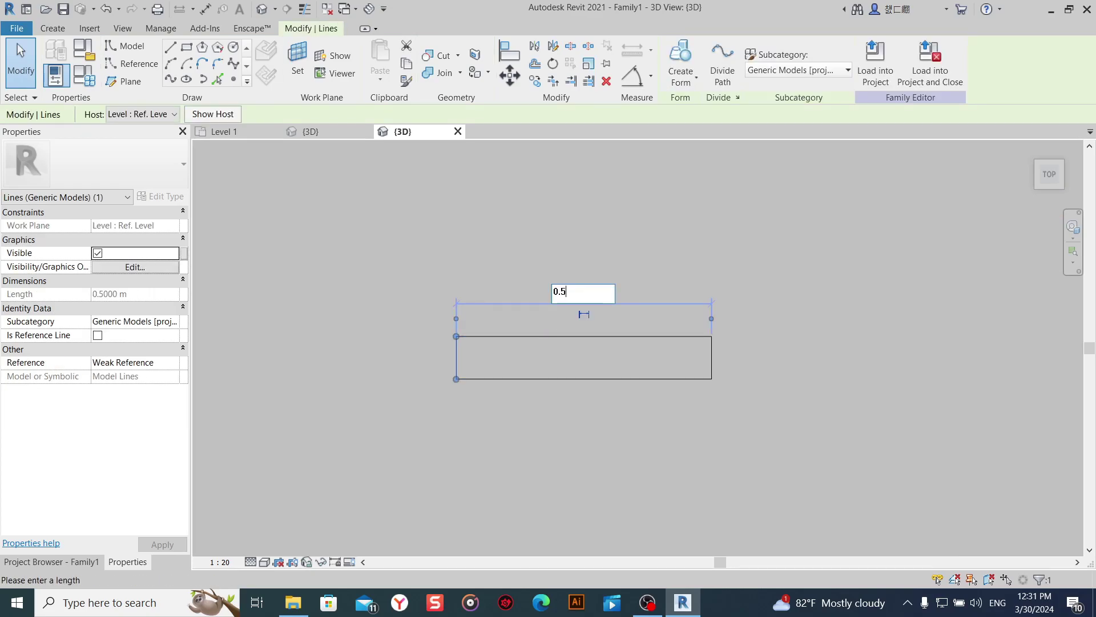
key(Return)
scroll(720, 373, up, 2)
scroll(743, 365, up, 2)
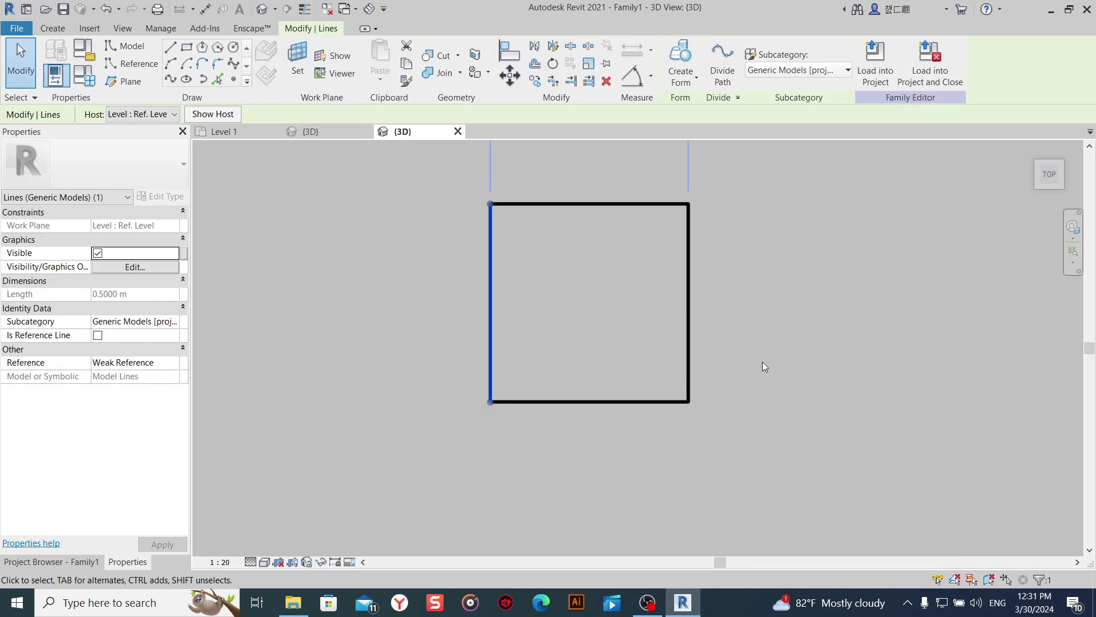
Set the view scale to 1:2 and recentre the square.
click(221, 562)
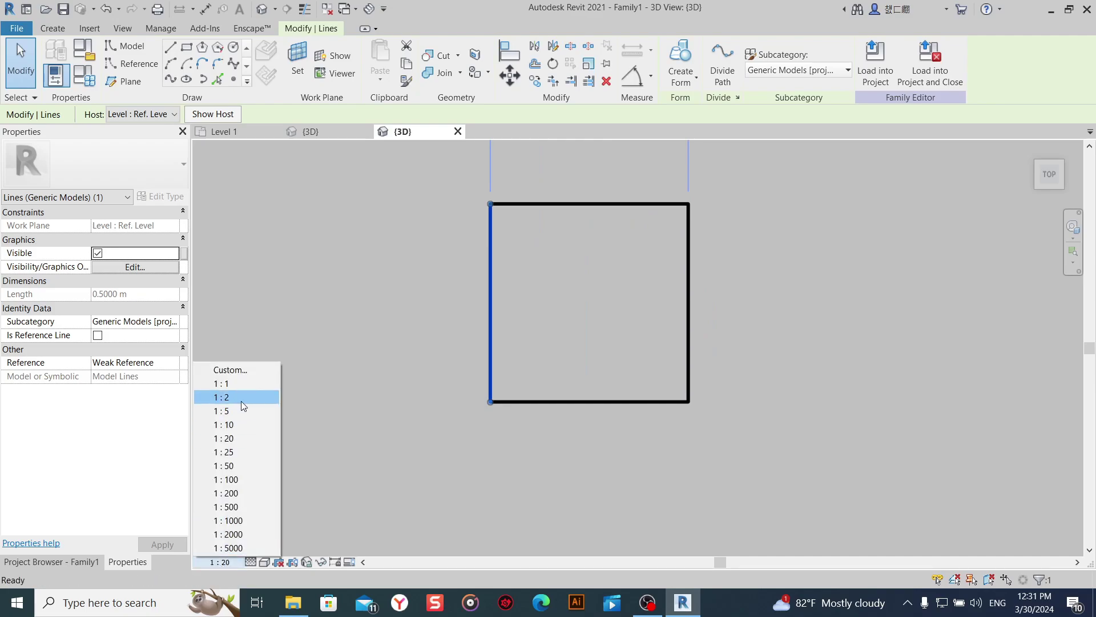
click(263, 398)
click(699, 326)
middle_drag(743, 287, 732, 271)
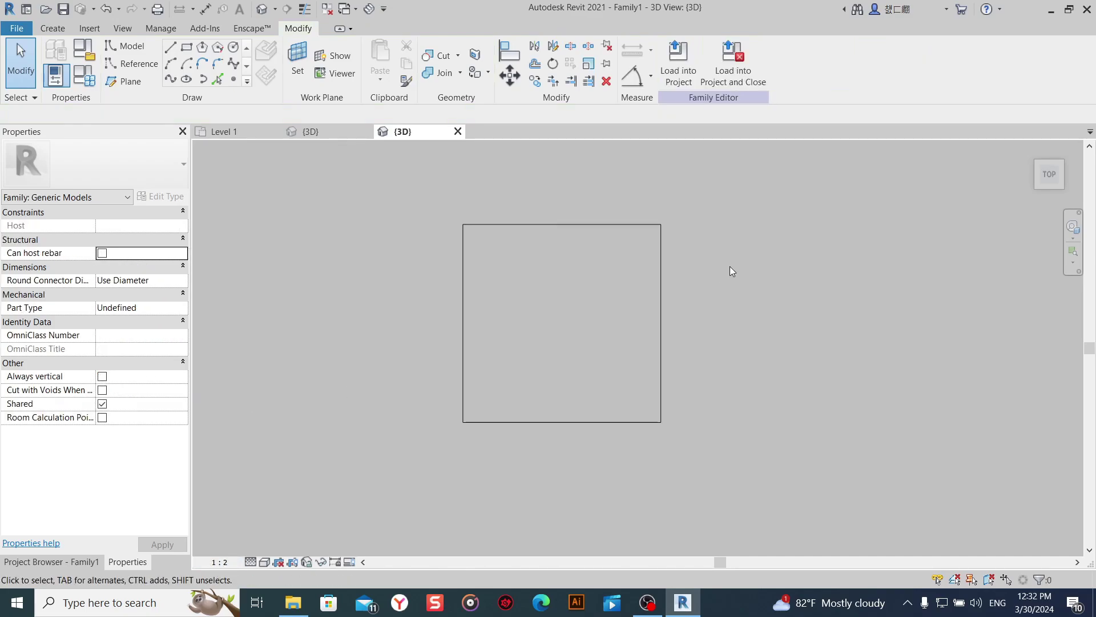
Place reference points on the square's corners using Point Element.
click(234, 78)
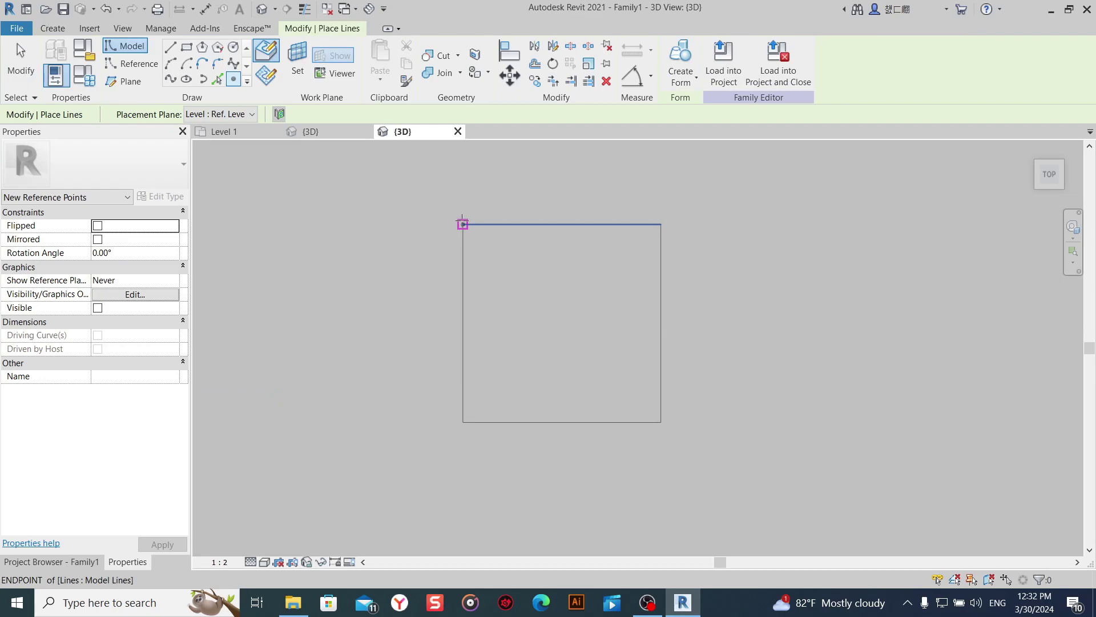
click(661, 223)
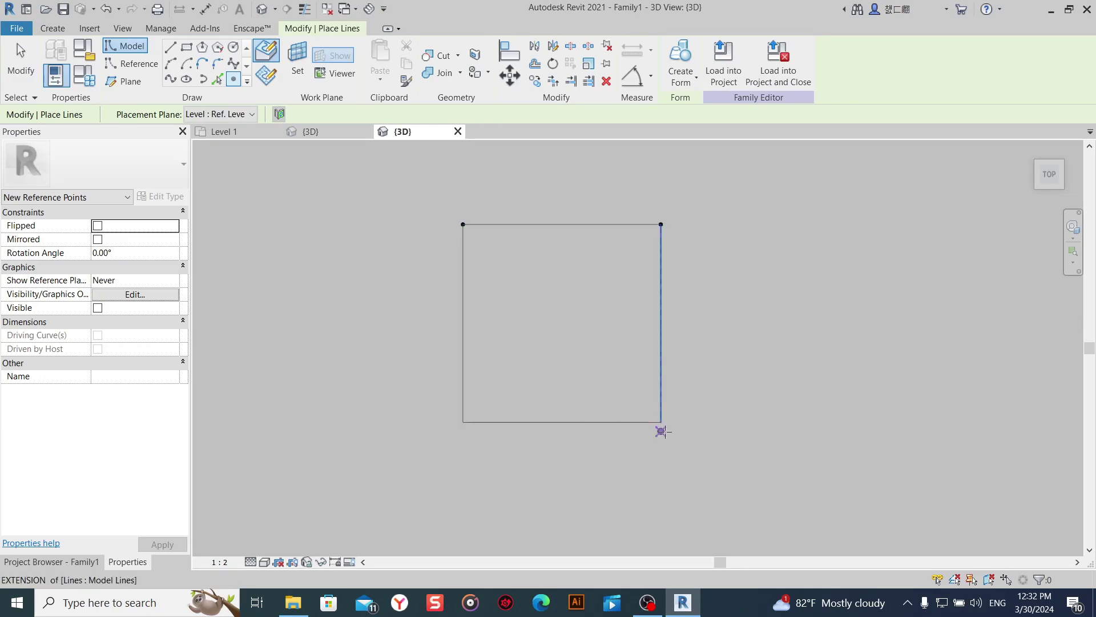
click(661, 422)
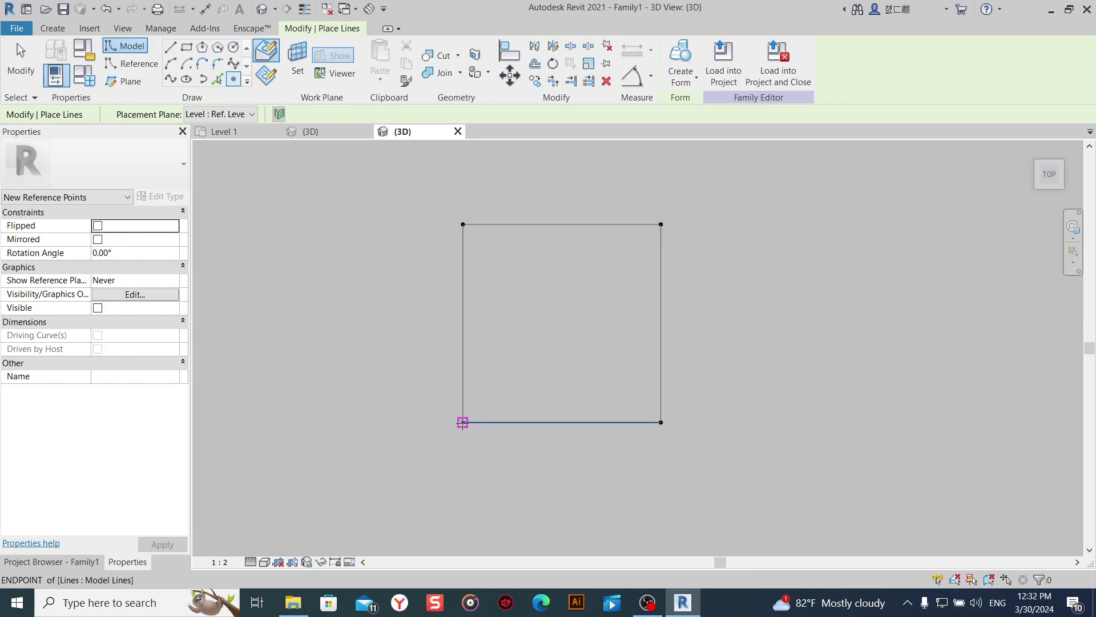
right_click(526, 338)
click(548, 345)
right_click(549, 342)
click(568, 351)
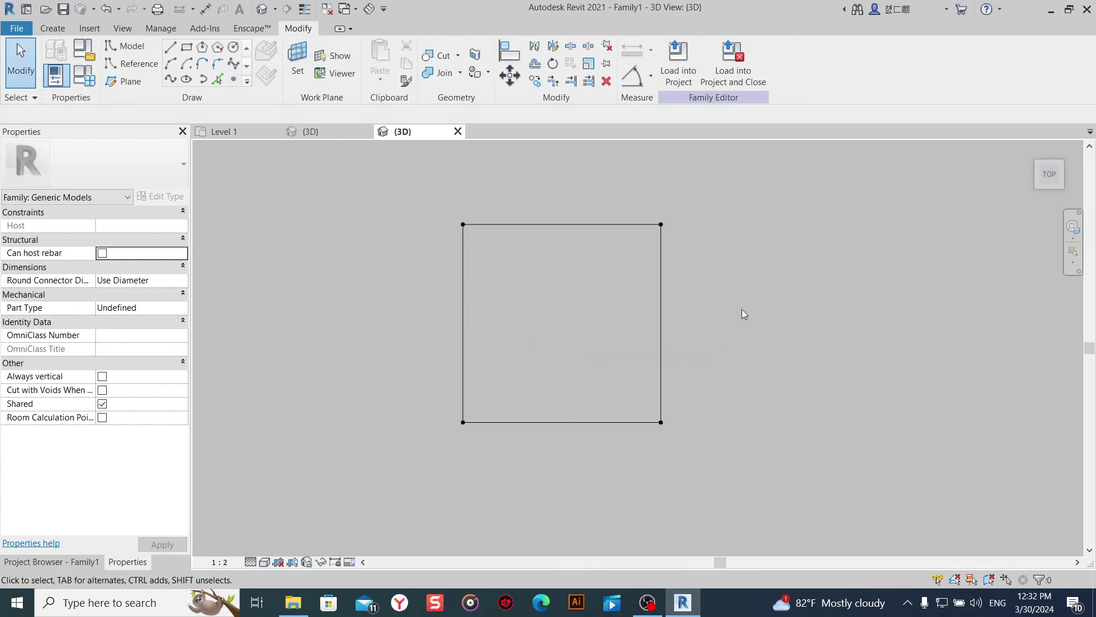
Delete the square's lines, then undo a trial line between the two top points.
click(671, 311)
key(Delete)
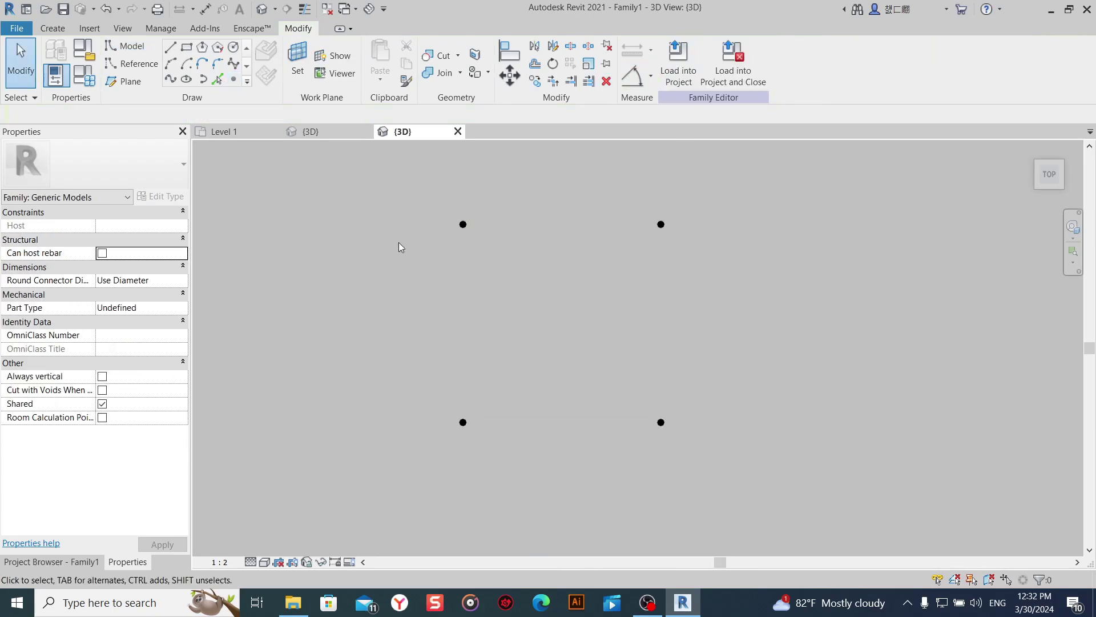
drag(375, 243, 812, 184)
click(170, 79)
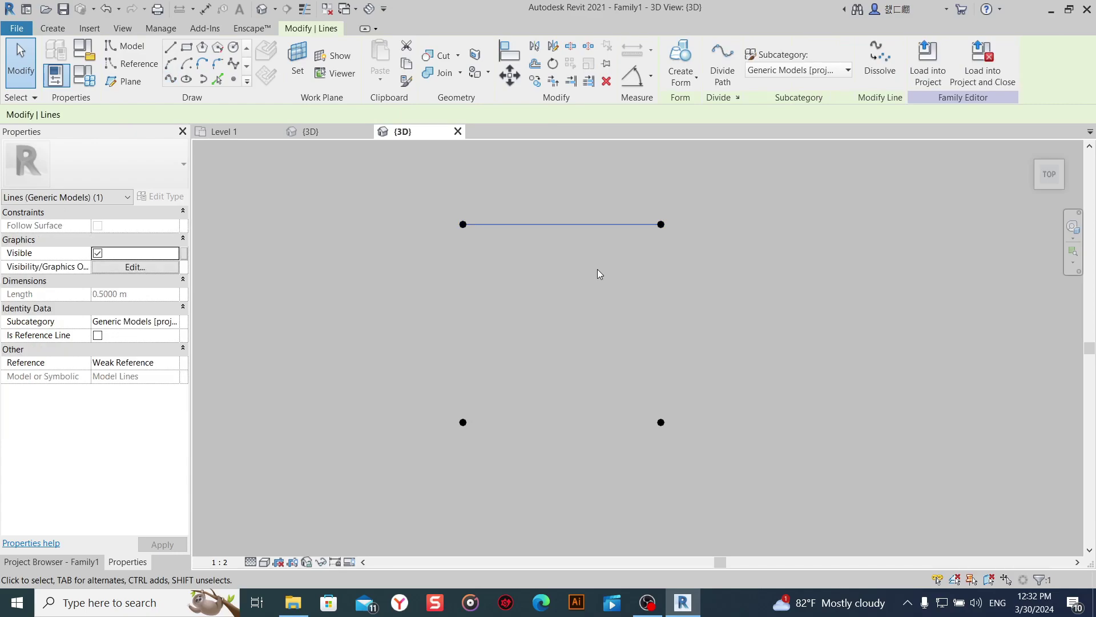
click(108, 9)
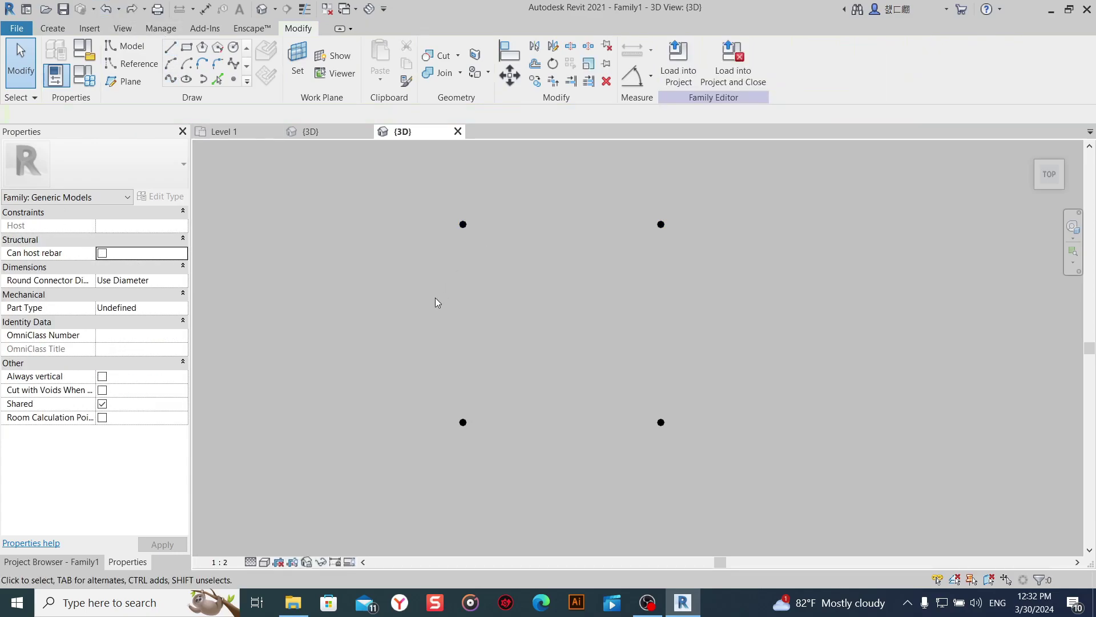
Make the four corner points adaptive so they are numbered 1–4.
drag(355, 465, 764, 175)
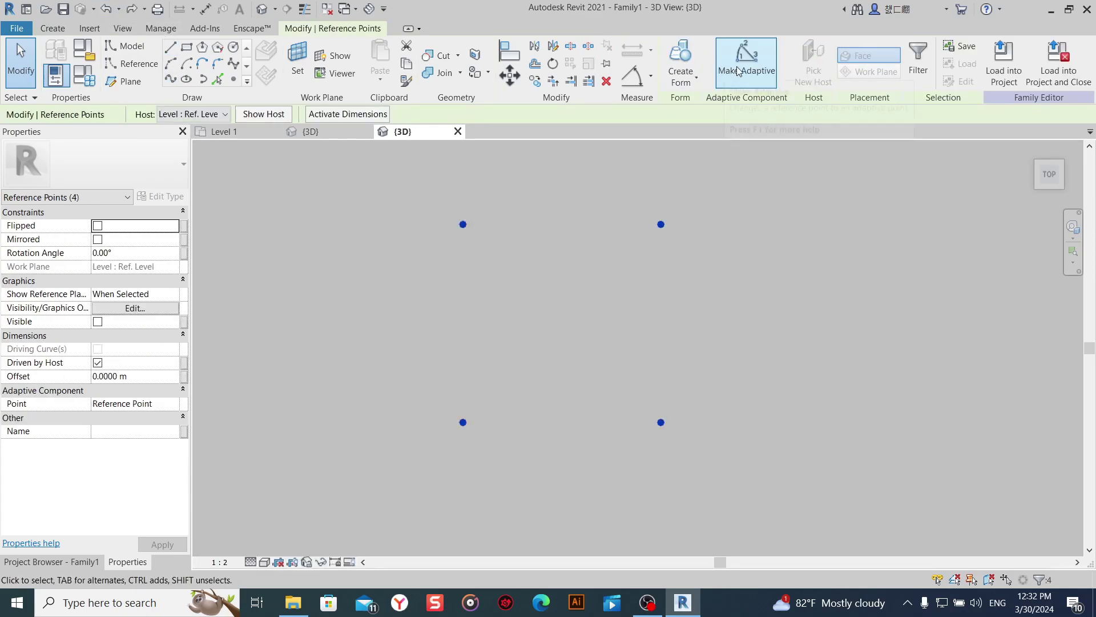
click(747, 63)
click(629, 289)
Join adaptive points 1–2, 2–3, 3–4 and 1–4 with lines forming a closed square.
drag(339, 292, 742, 174)
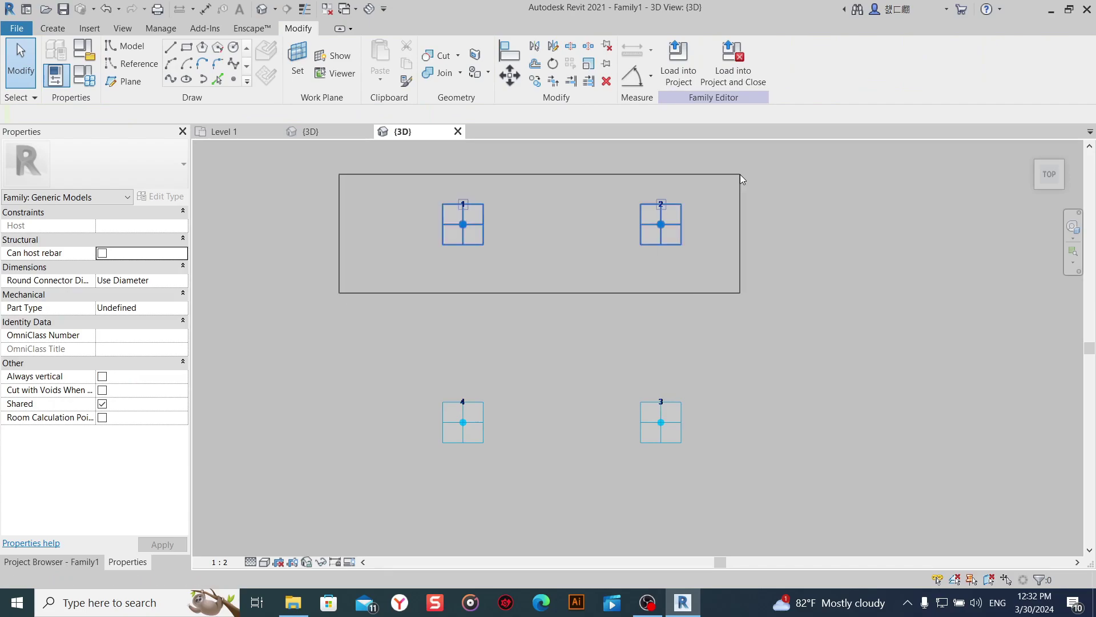
click(170, 79)
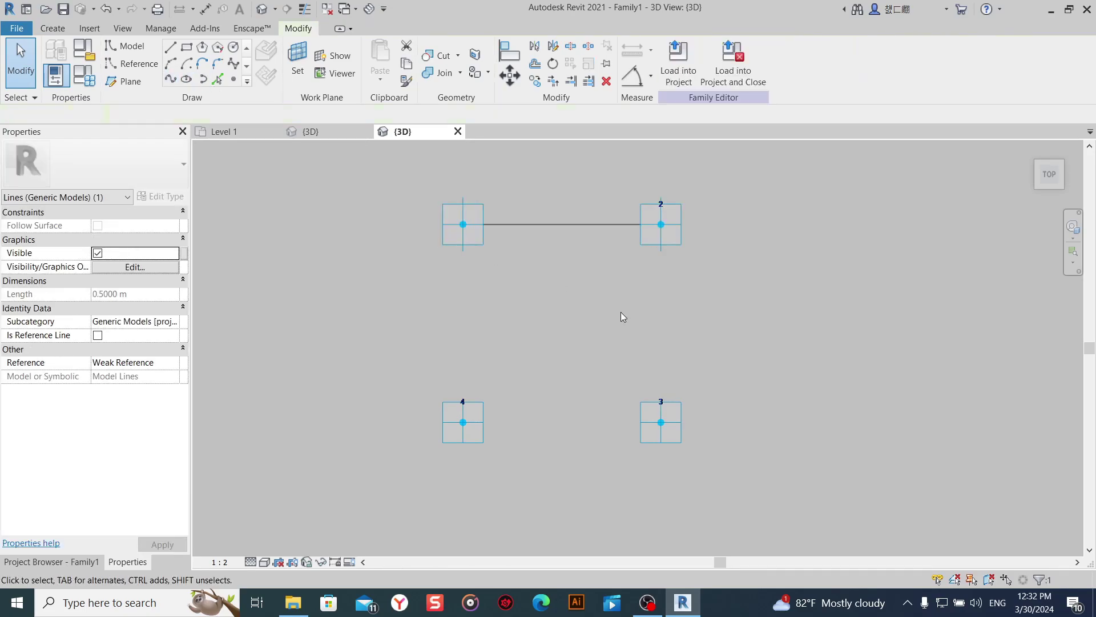
click(621, 312)
mouse_move(623, 494)
mouse_down()
mouse_move(749, 227)
mouse_move(742, 173)
mouse_up()
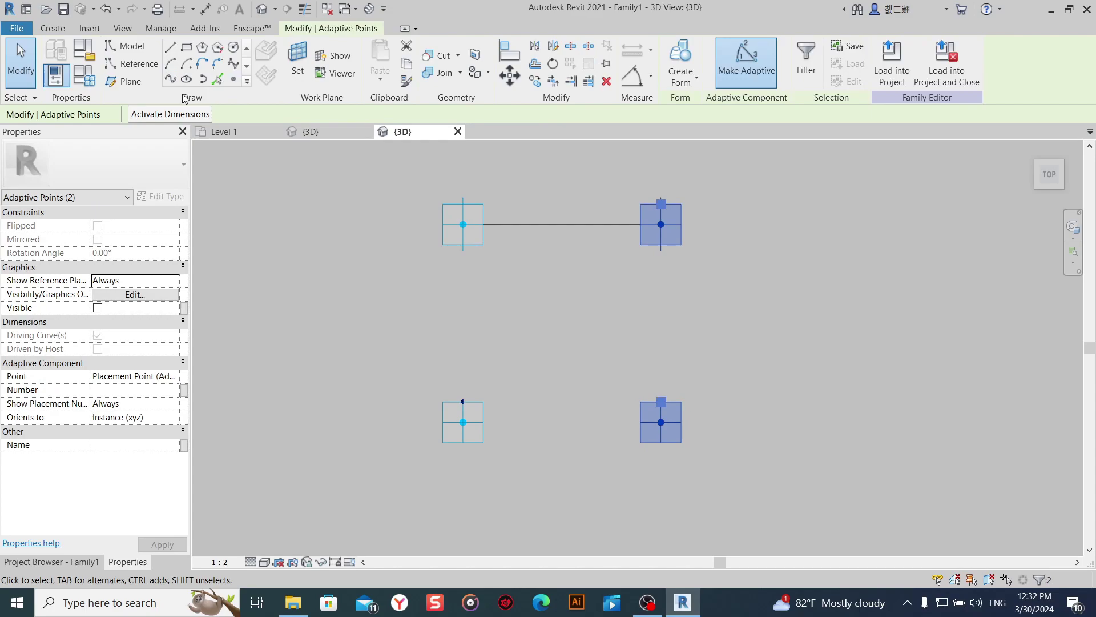
click(170, 80)
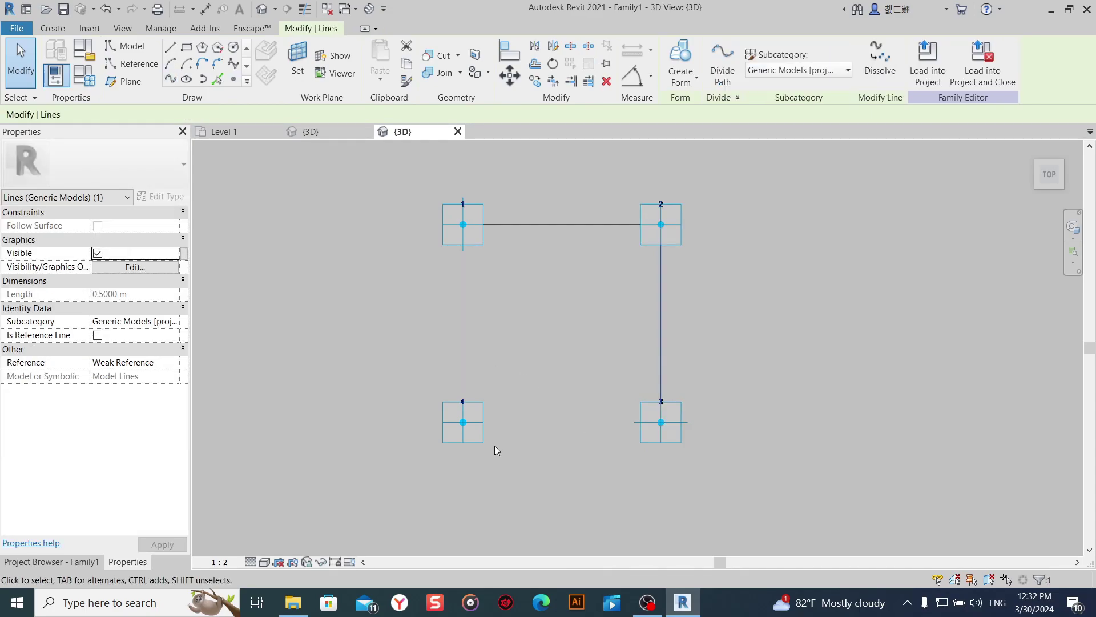
drag(839, 467, 391, 370)
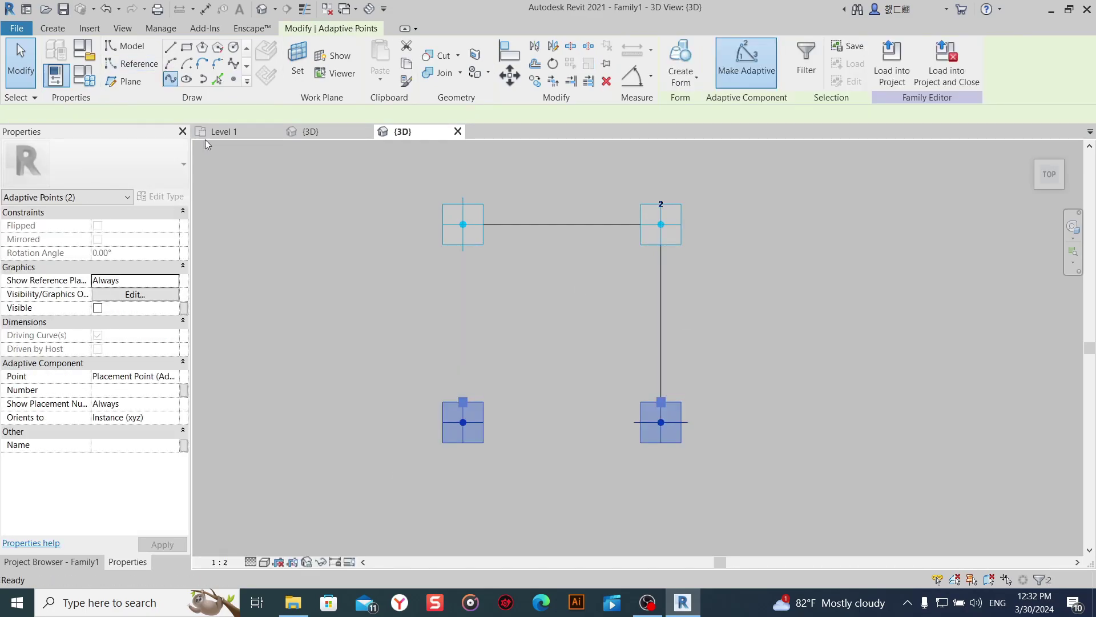
click(171, 80)
drag(409, 478, 512, 146)
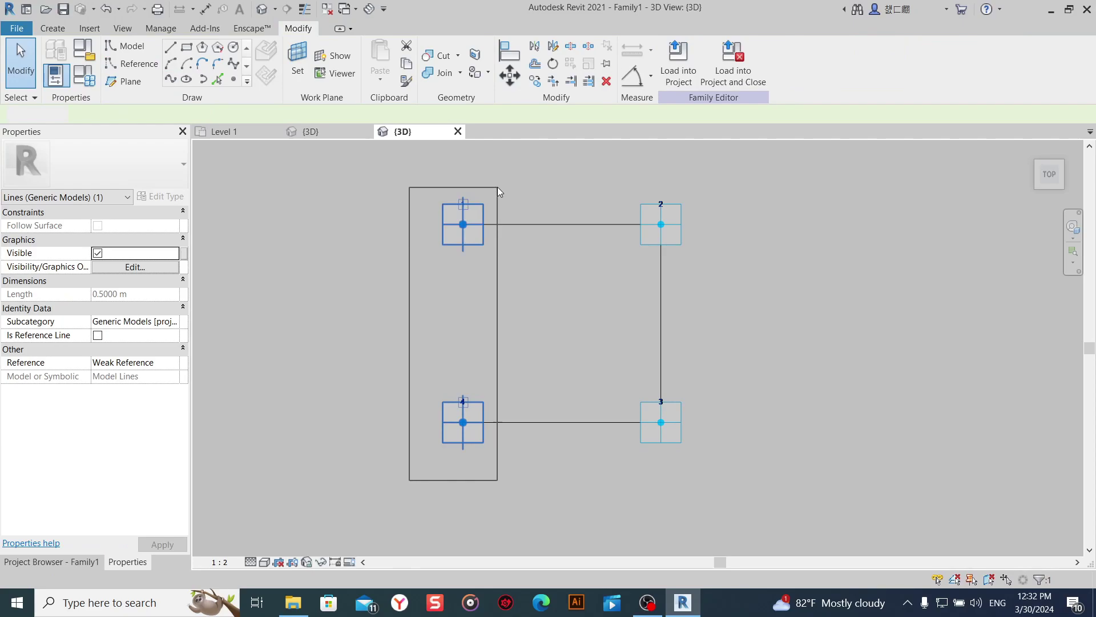
click(171, 80)
click(502, 320)
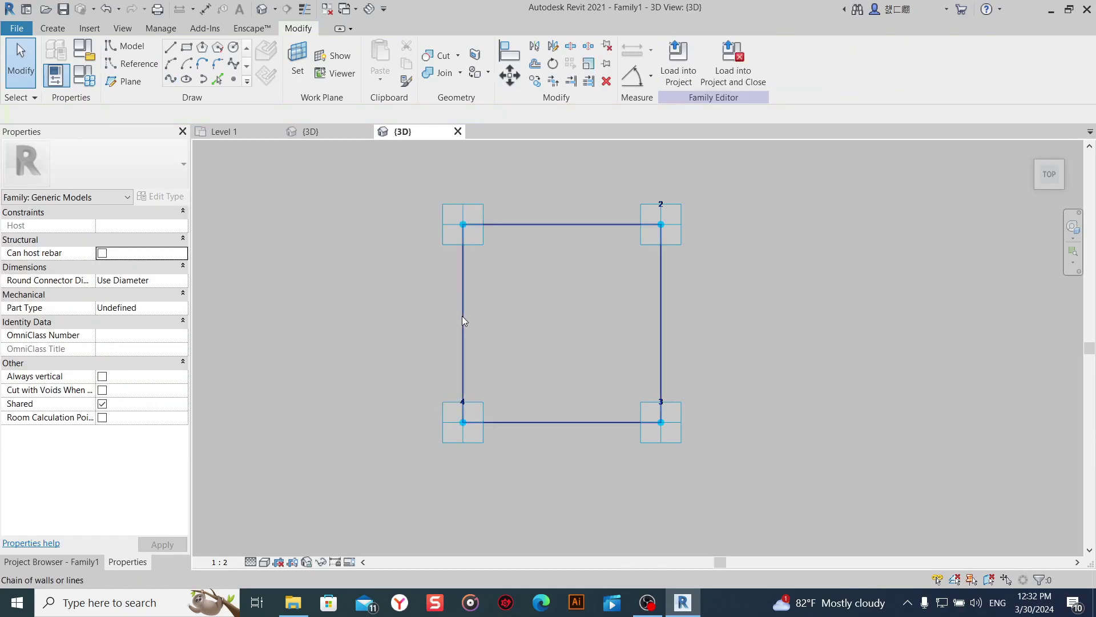
Set all four square lines to Is Reference Line.
click(464, 321)
click(98, 335)
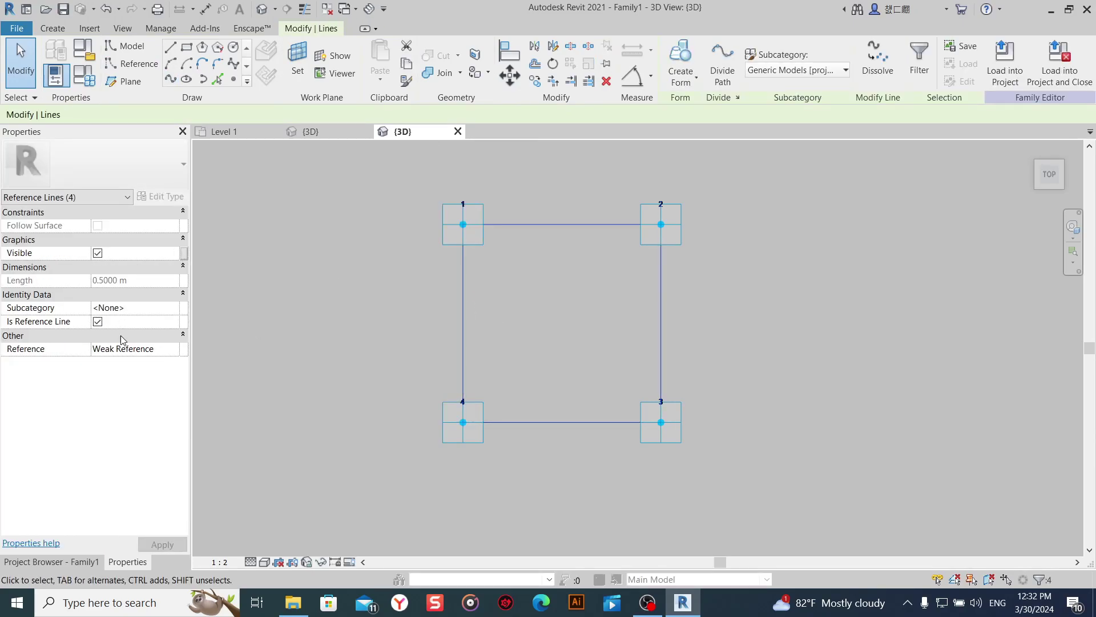
click(404, 338)
middle_drag(422, 330, 417, 293)
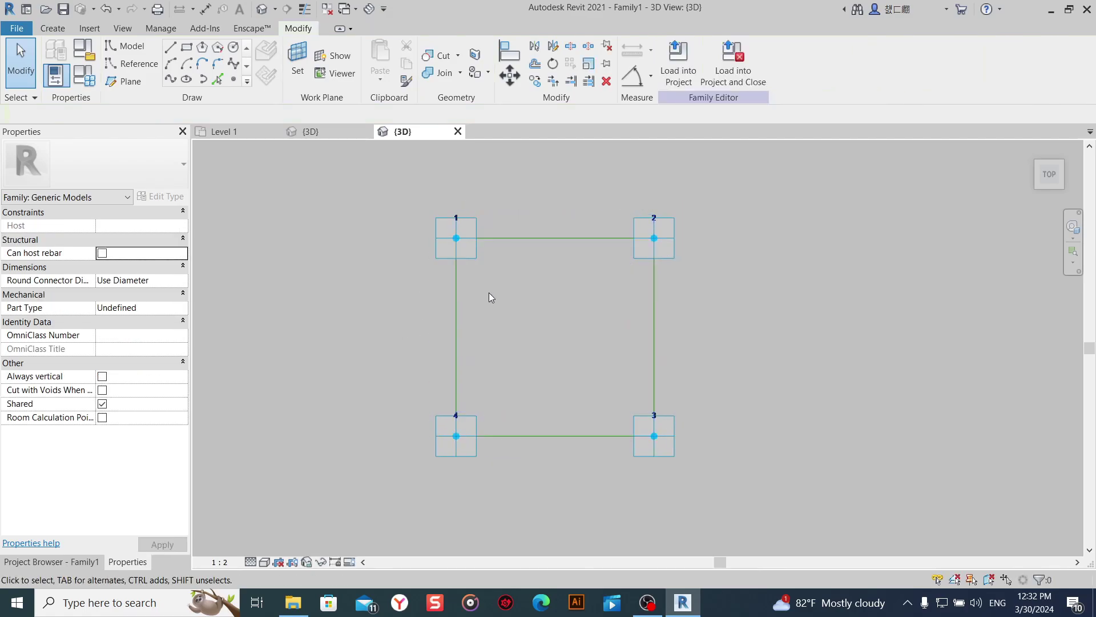
Host reference points on the square's reference lines near the corners.
key(l)
key(i)
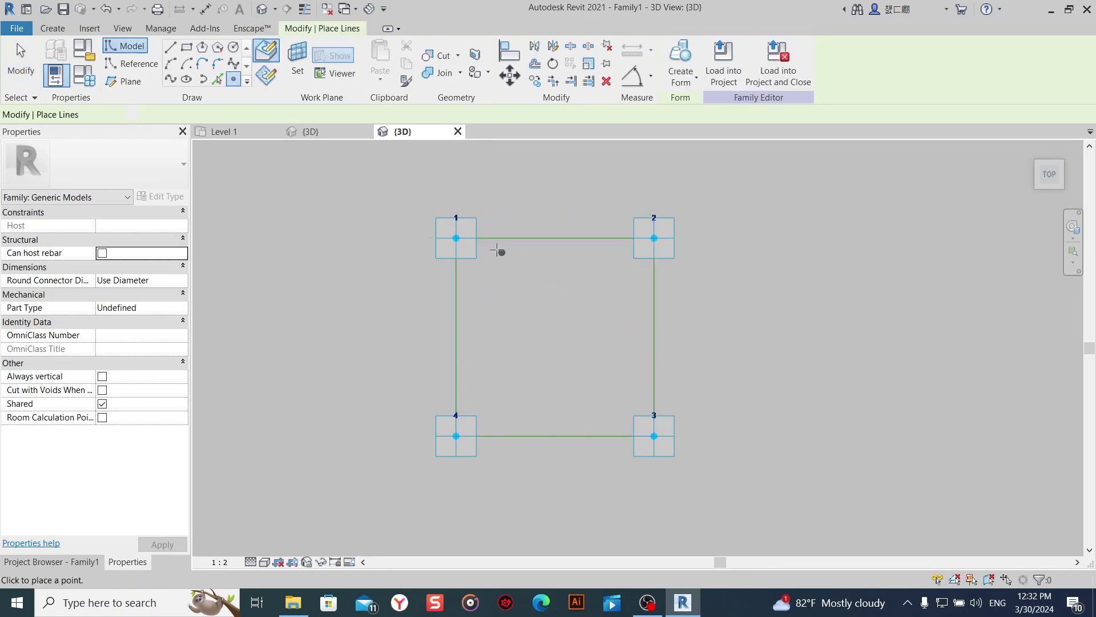
click(488, 238)
click(455, 267)
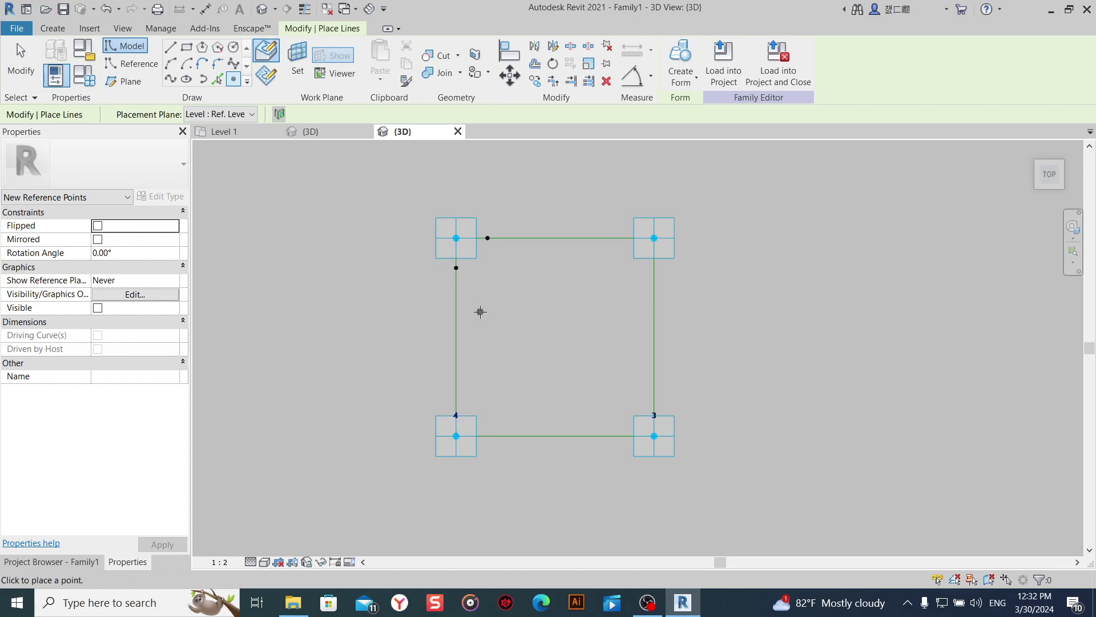
click(455, 400)
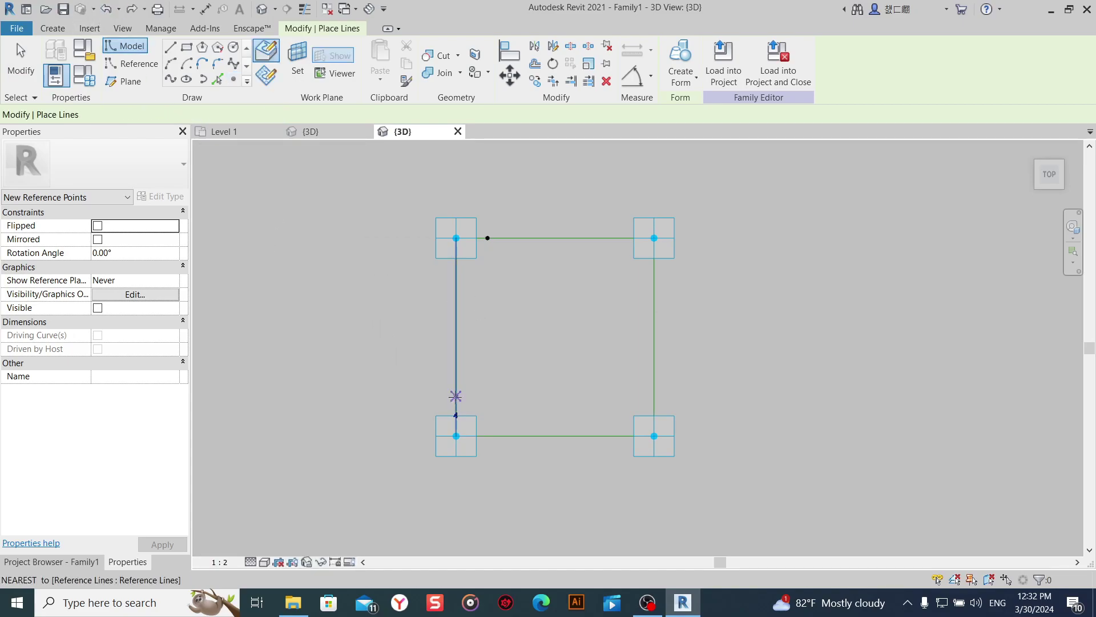
click(629, 435)
click(655, 399)
right_click(734, 286)
click(770, 303)
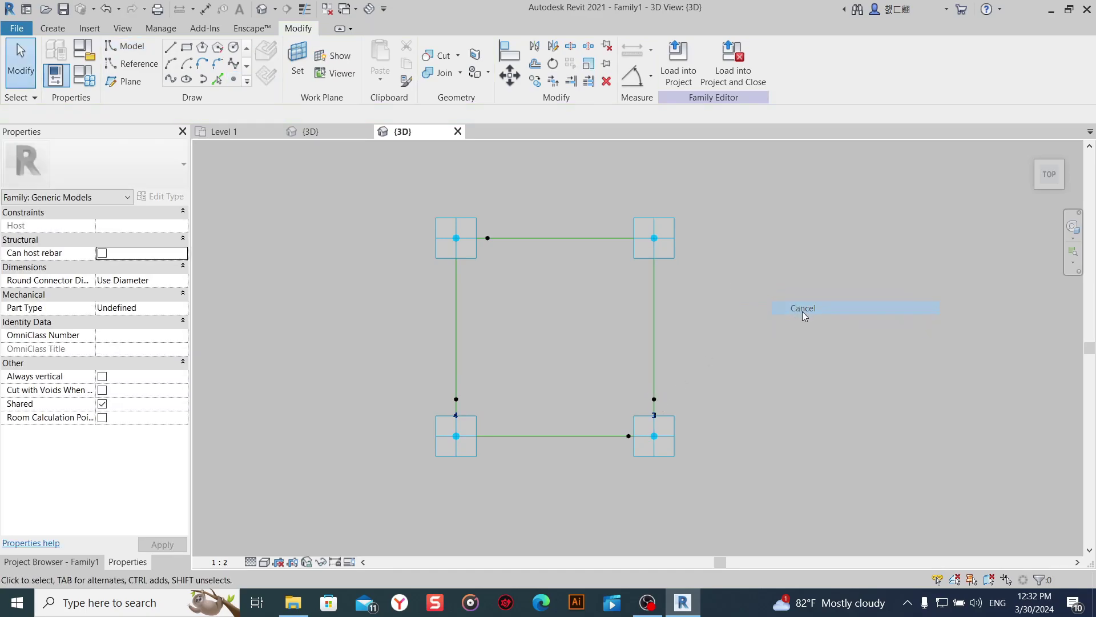
scroll(459, 237, up, 3)
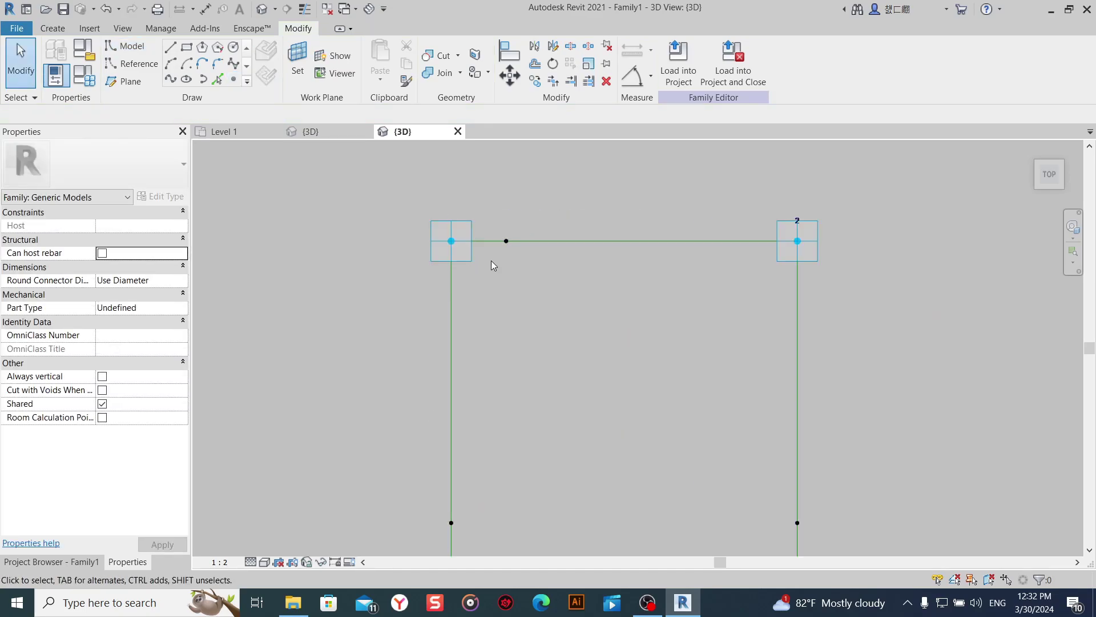
Set the top and right hosted points to Normalized Curve Parameter 0.9, measured from End.
click(506, 241)
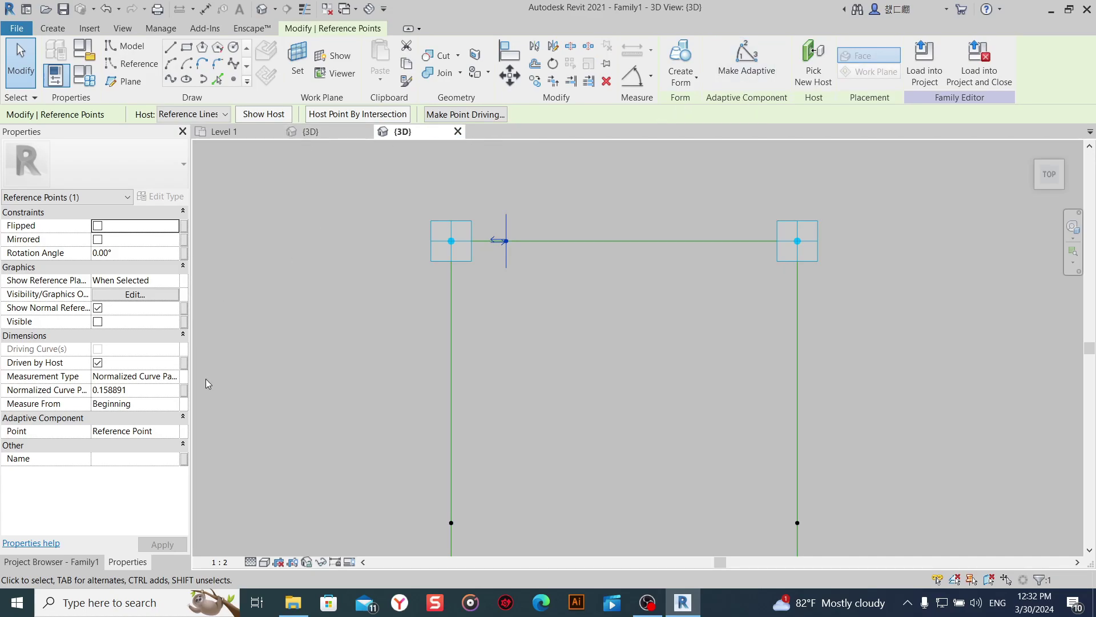
click(159, 393)
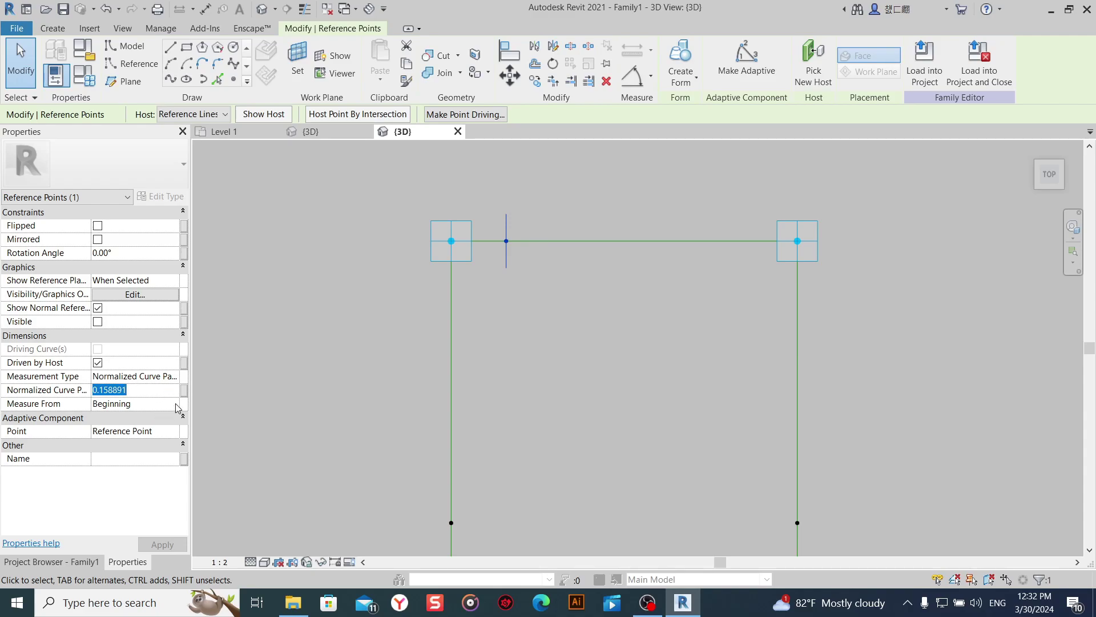
click(176, 404)
click(151, 429)
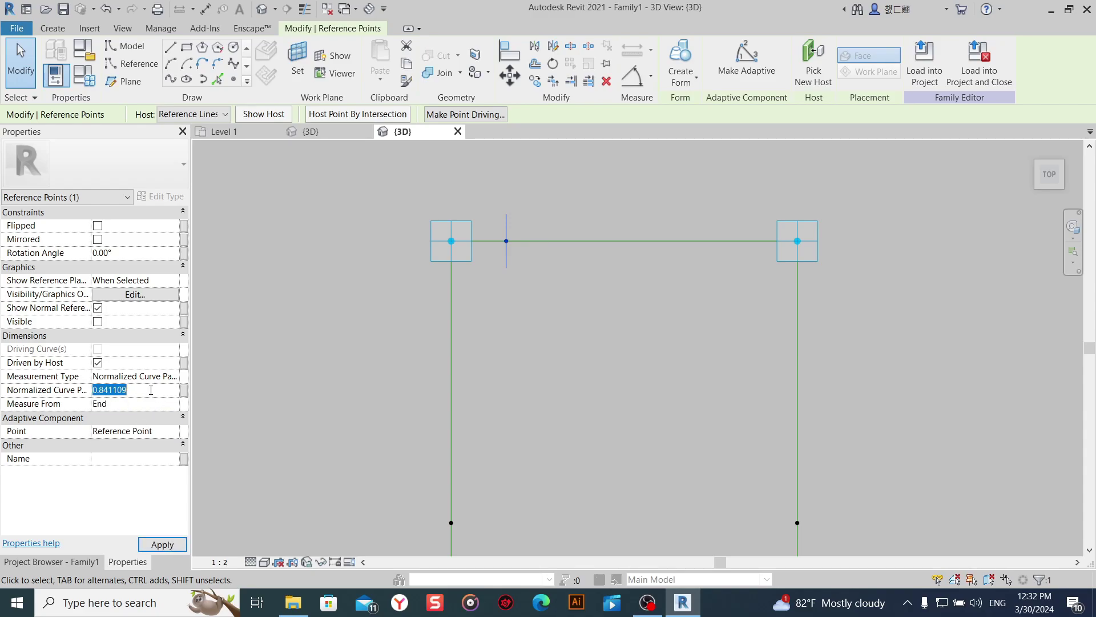
click(593, 406)
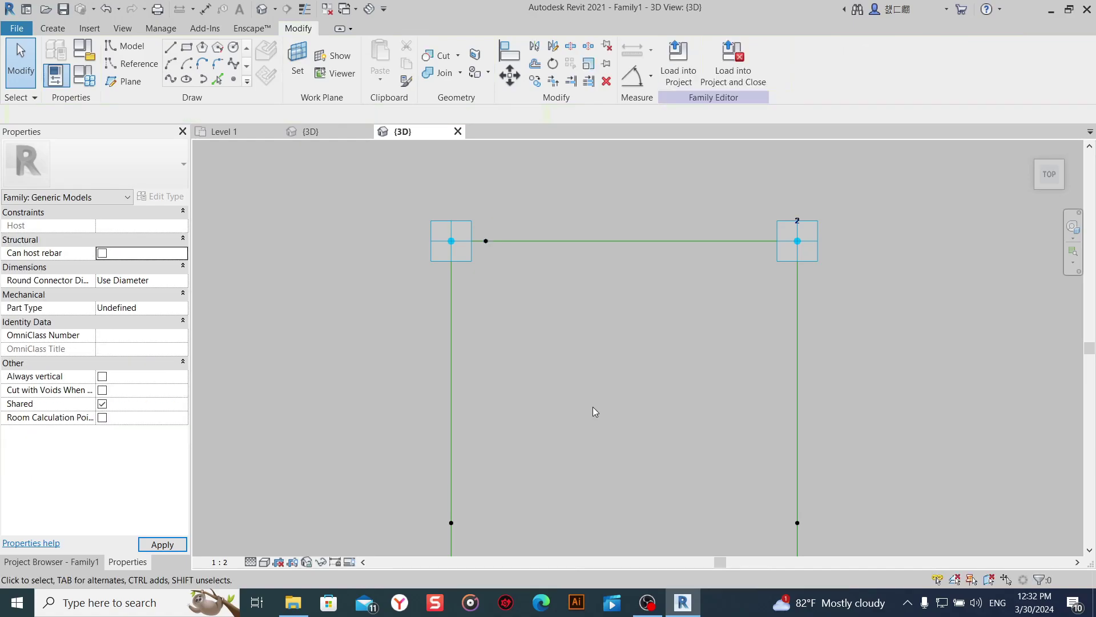
scroll(571, 365, down, 2)
drag(692, 460, 783, 404)
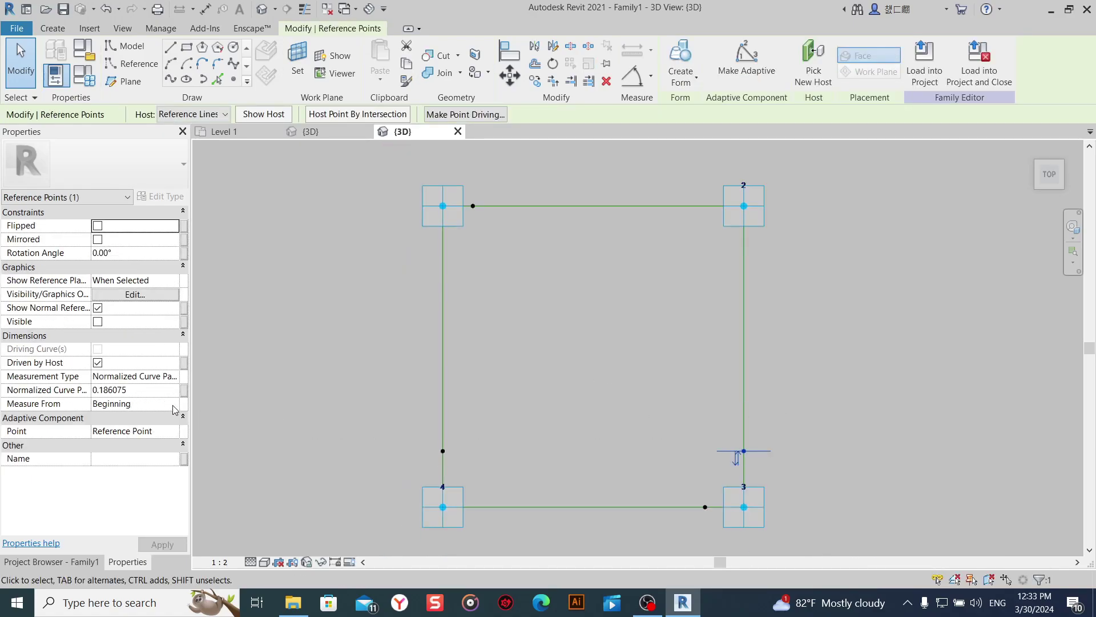
click(175, 406)
click(129, 431)
click(167, 390)
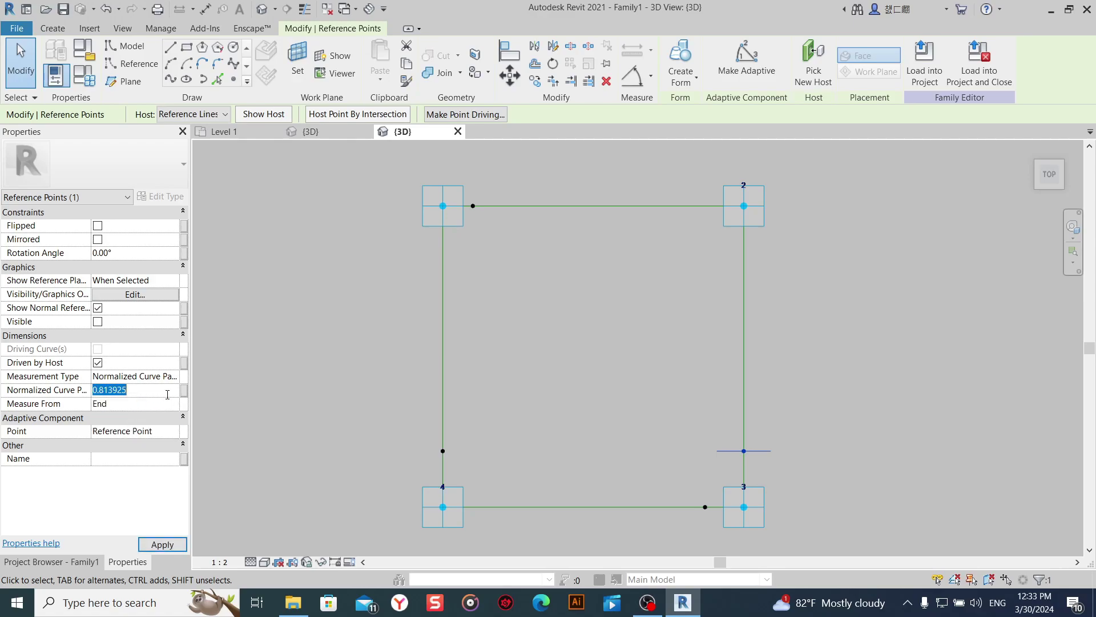
text(0.900000)
key(Return)
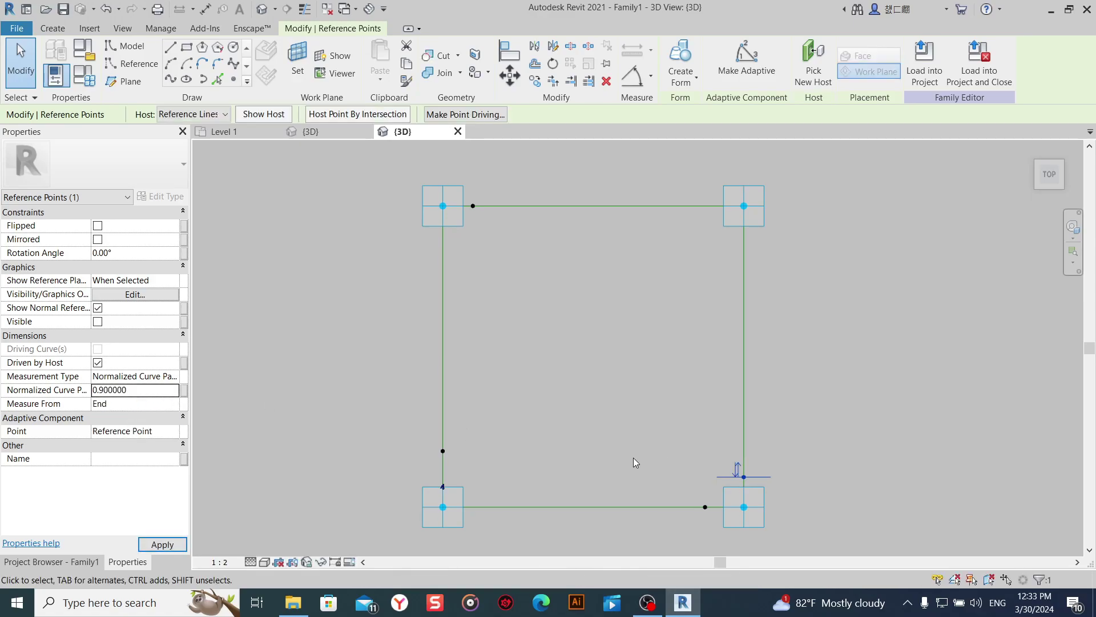
middle_drag(642, 527, 655, 474)
scroll(662, 481, up, 1)
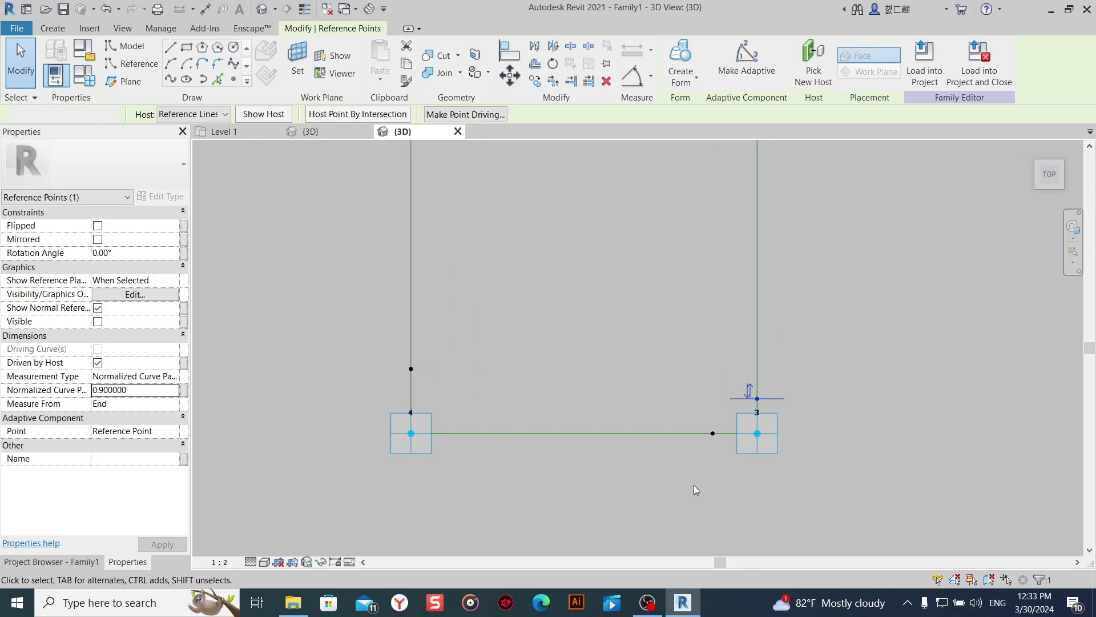
Set the bottom hosted point to 0.9 and the left one to 0.9 from End.
drag(687, 489, 726, 396)
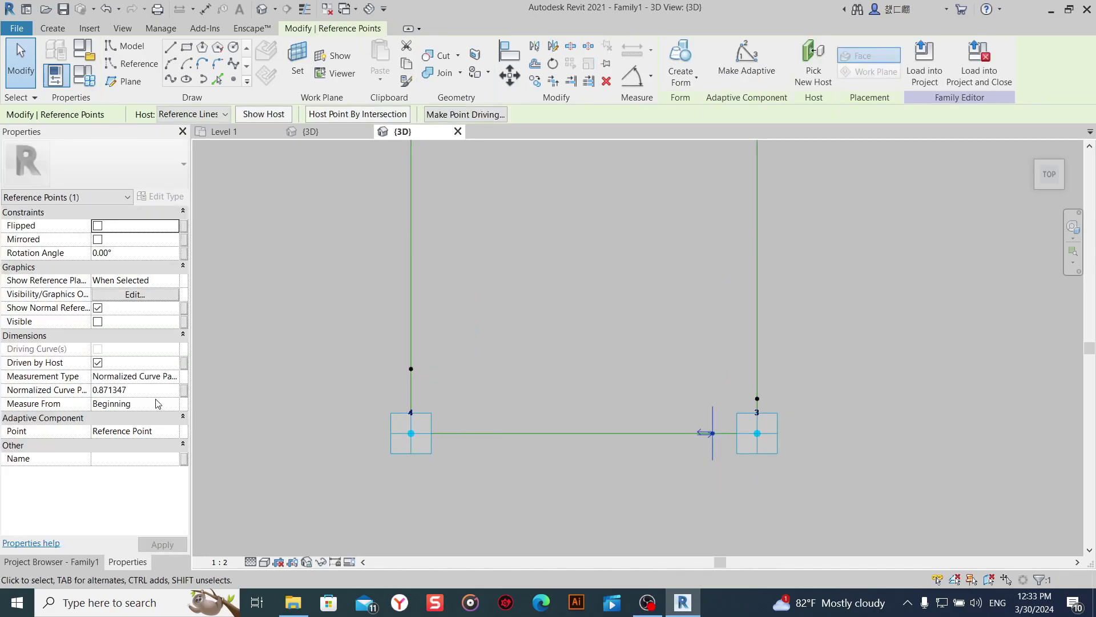
click(165, 392)
text(0)
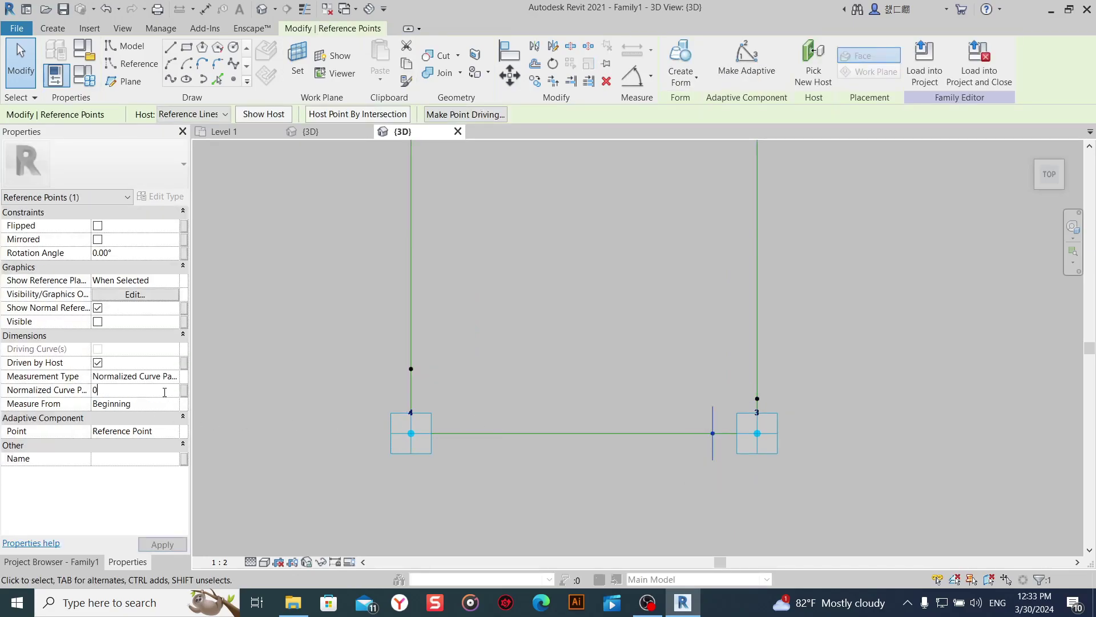
text(.9)
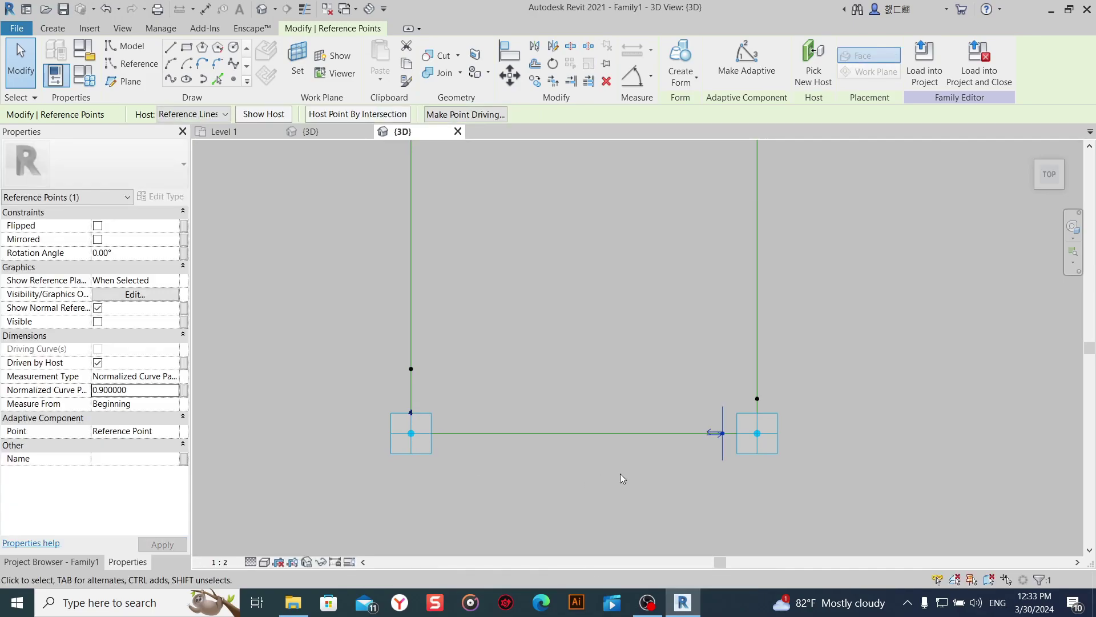
click(471, 306)
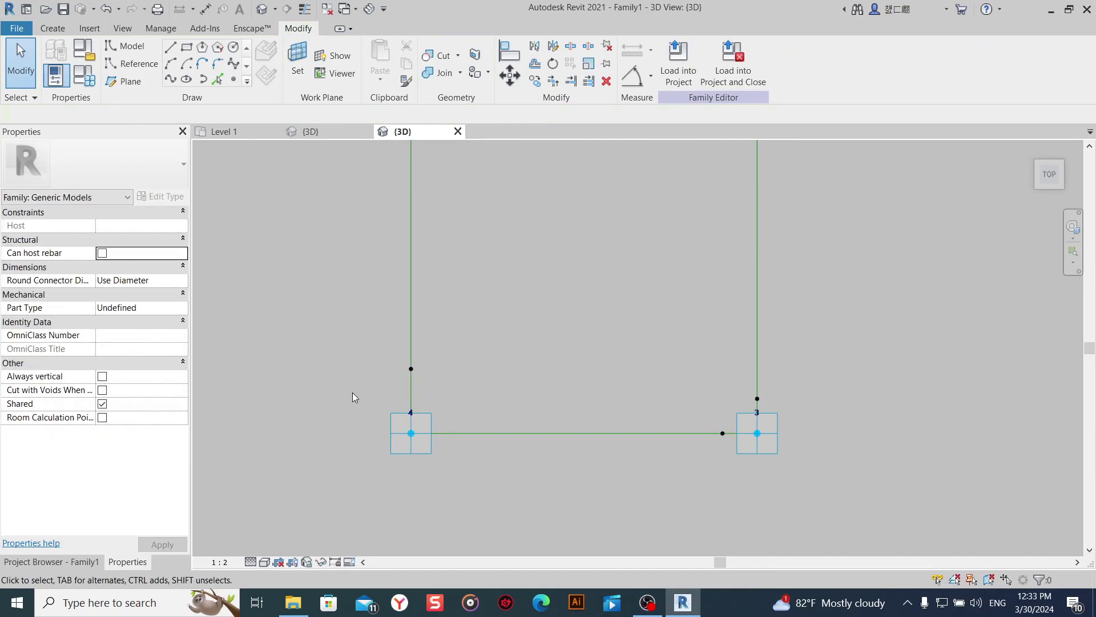
drag(352, 395, 491, 330)
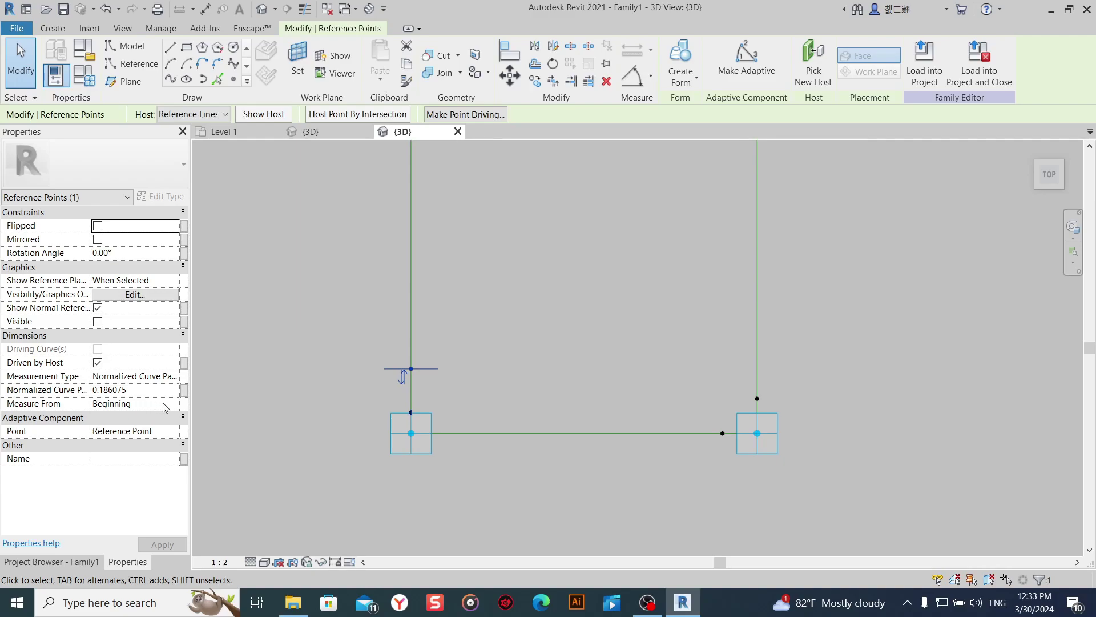
click(165, 407)
click(112, 435)
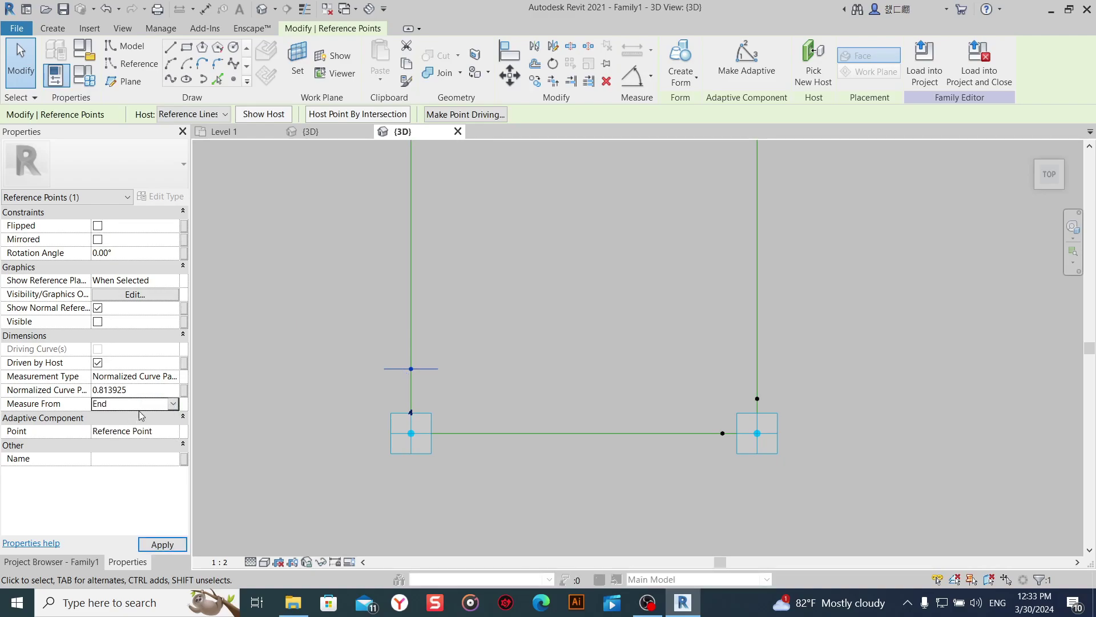
click(149, 389)
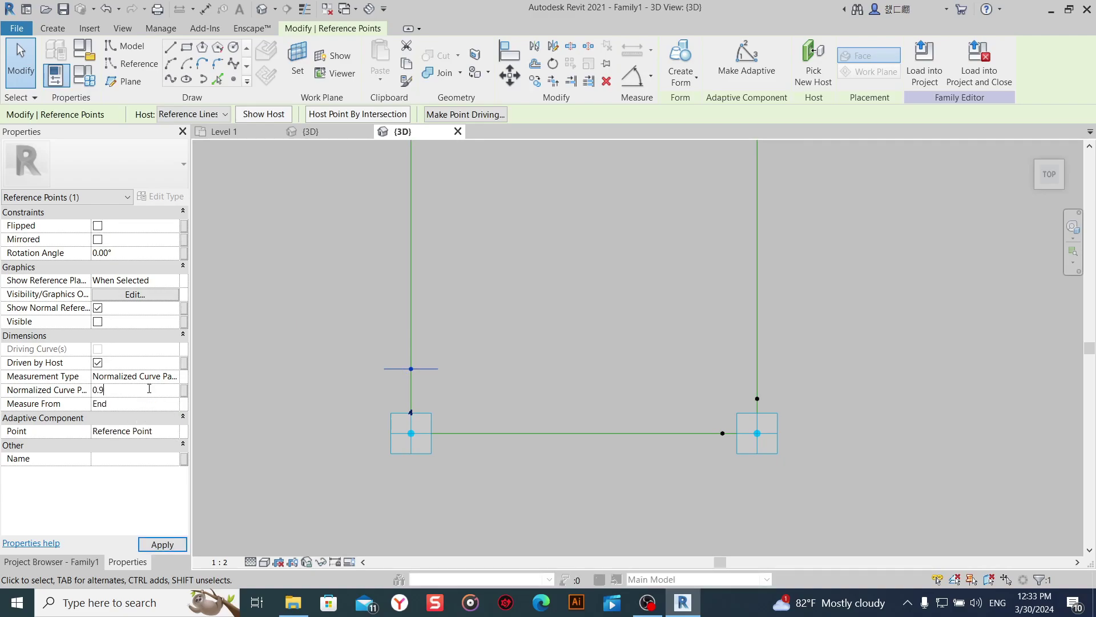
click(549, 335)
scroll(549, 335, down, 3)
mouse_move(549, 334)
middle_down()
mouse_move(554, 373)
mouse_move(526, 361)
middle_up()
scroll(525, 362, up, 2)
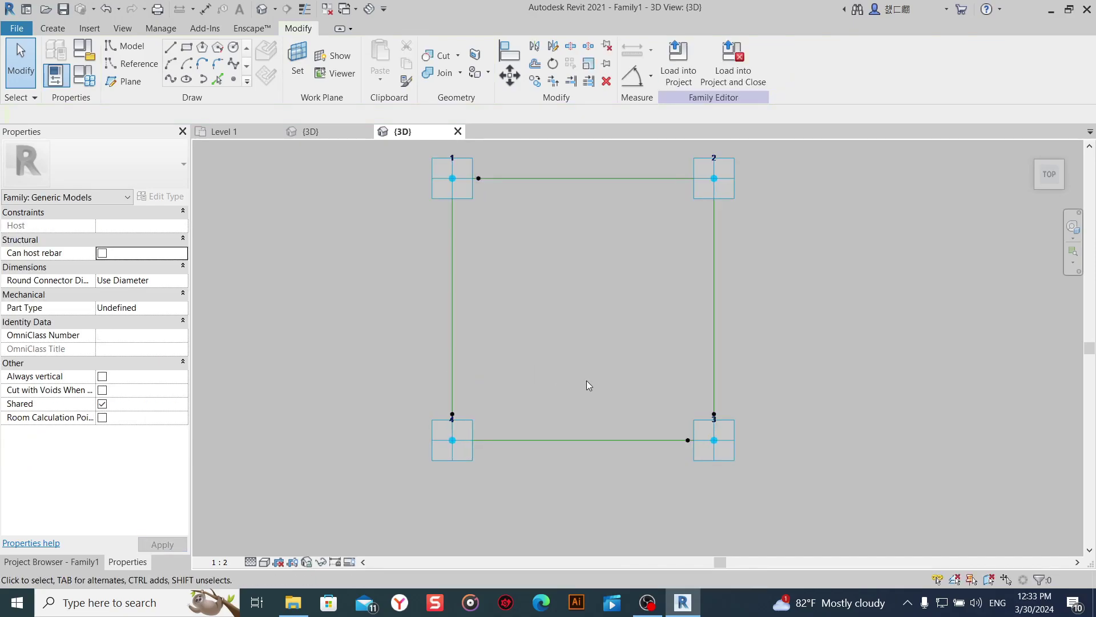
Temporarily hide the square's four reference lines with Hide Element.
middle_drag(533, 229, 526, 254)
key(Tab)
click(544, 203)
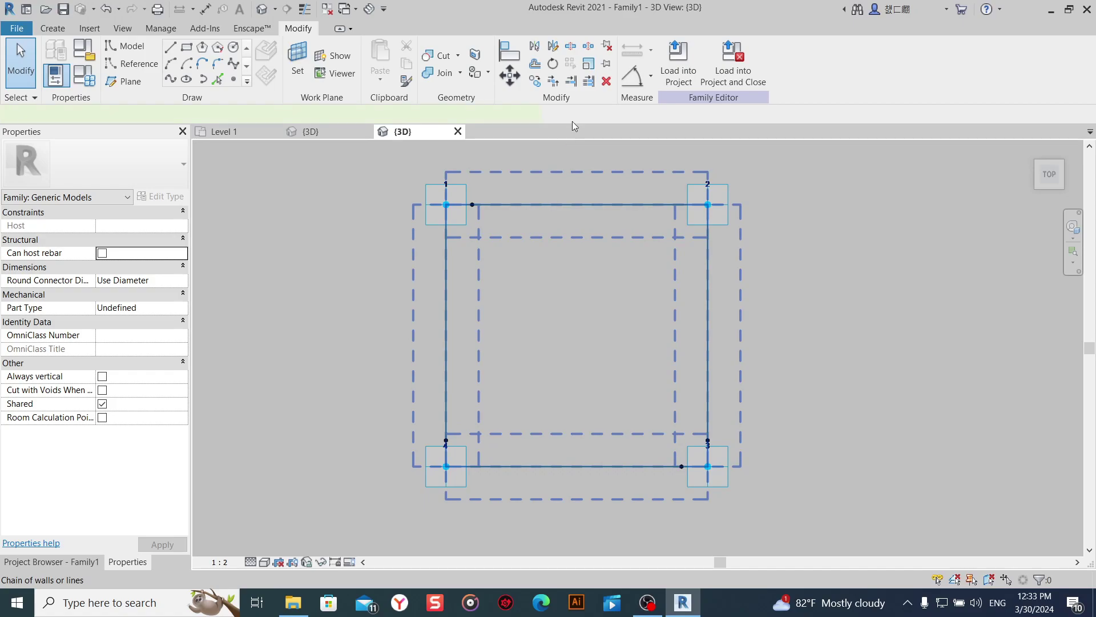
click(322, 563)
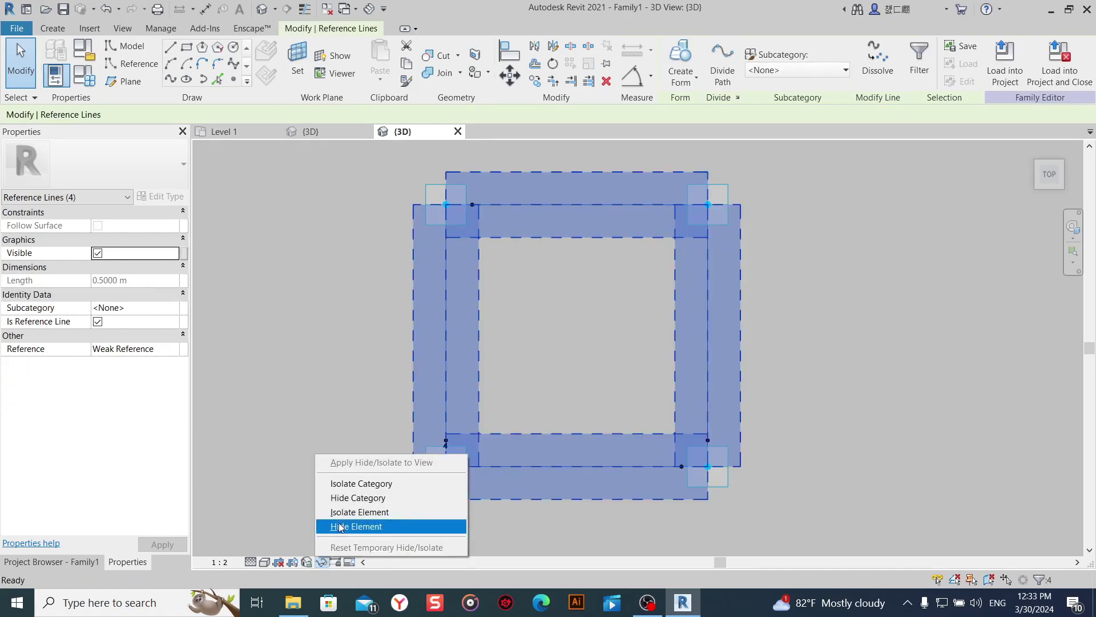
click(366, 524)
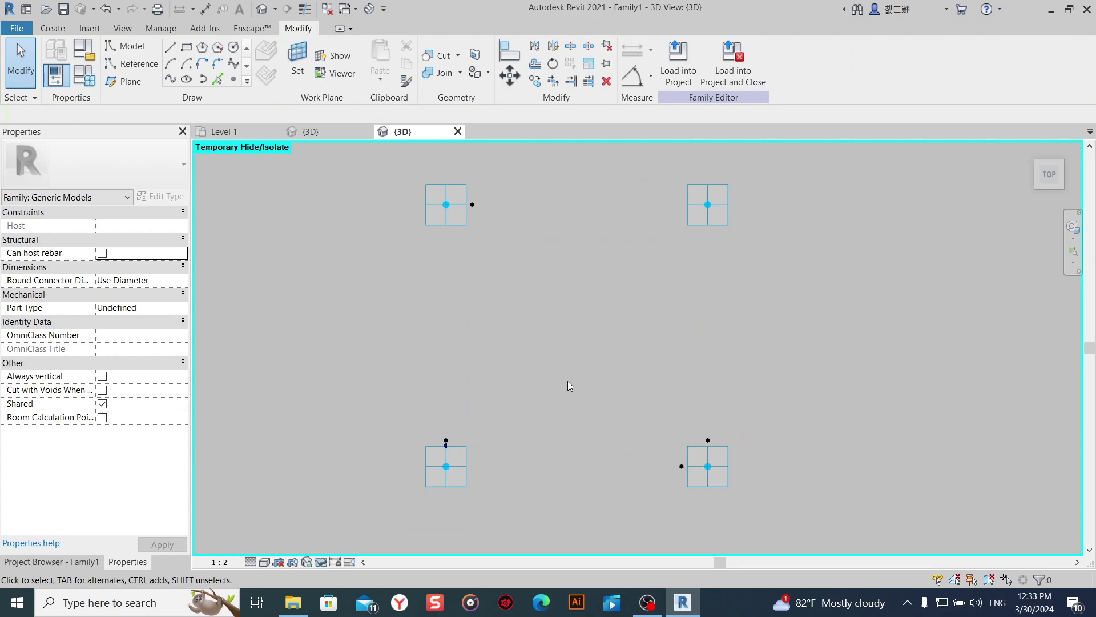
Draw reference lines from corner point 2 to the hosted points on the top and right sides.
click(474, 204)
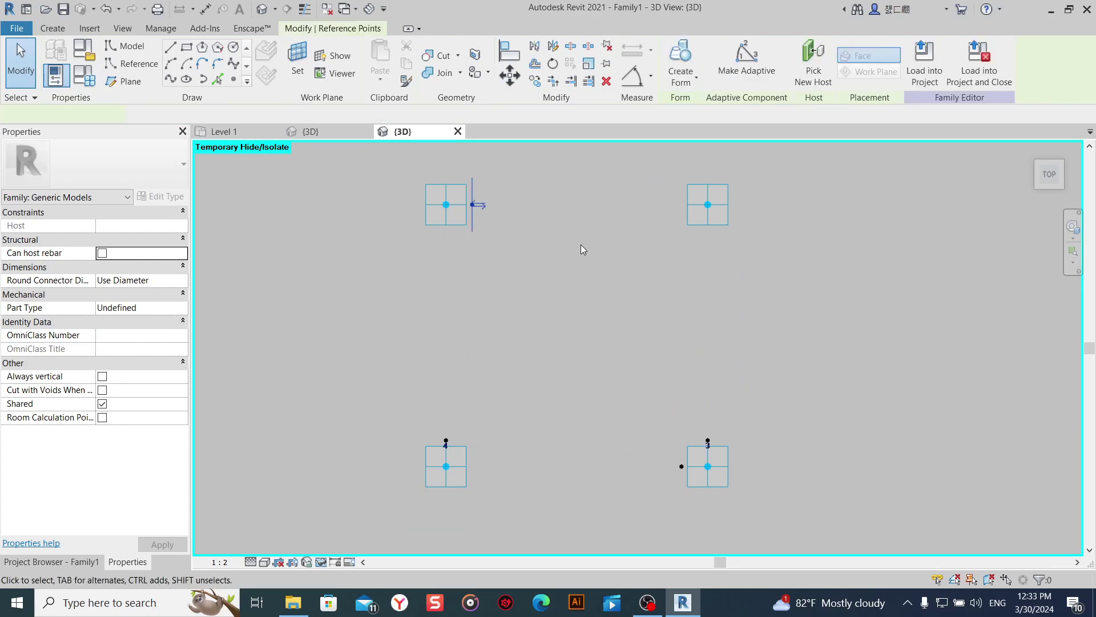
ctrl+click(689, 217)
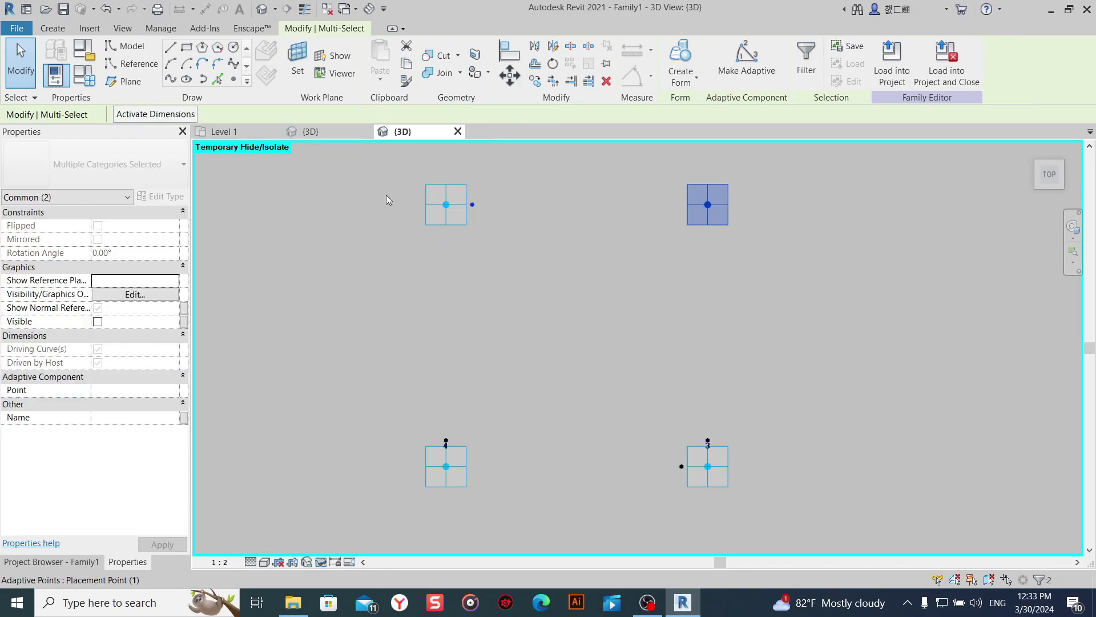
click(170, 79)
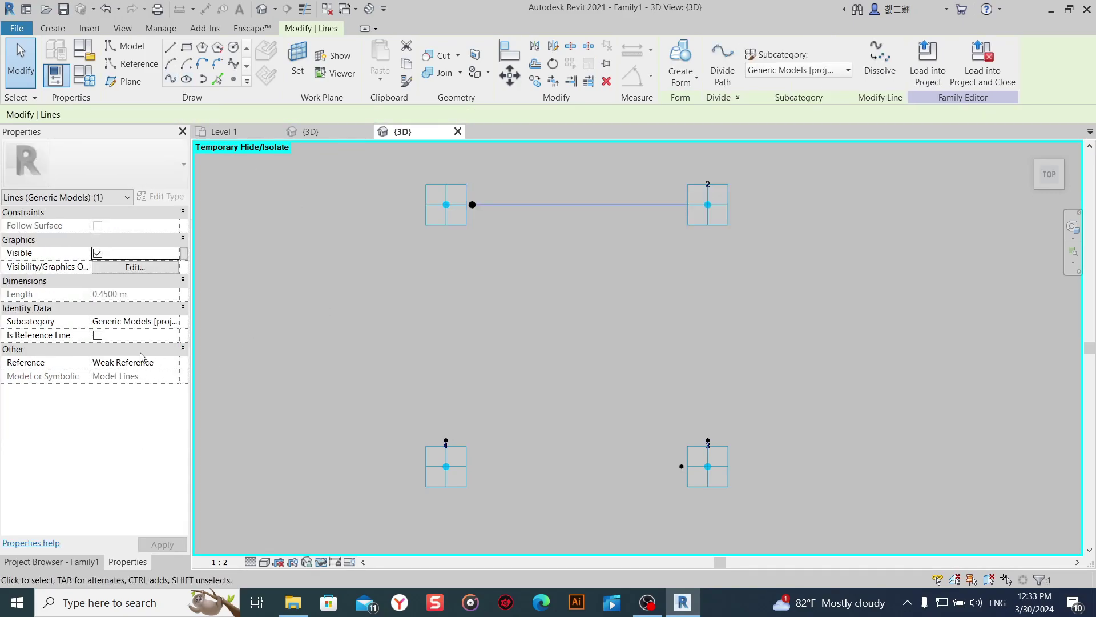
click(98, 335)
click(539, 329)
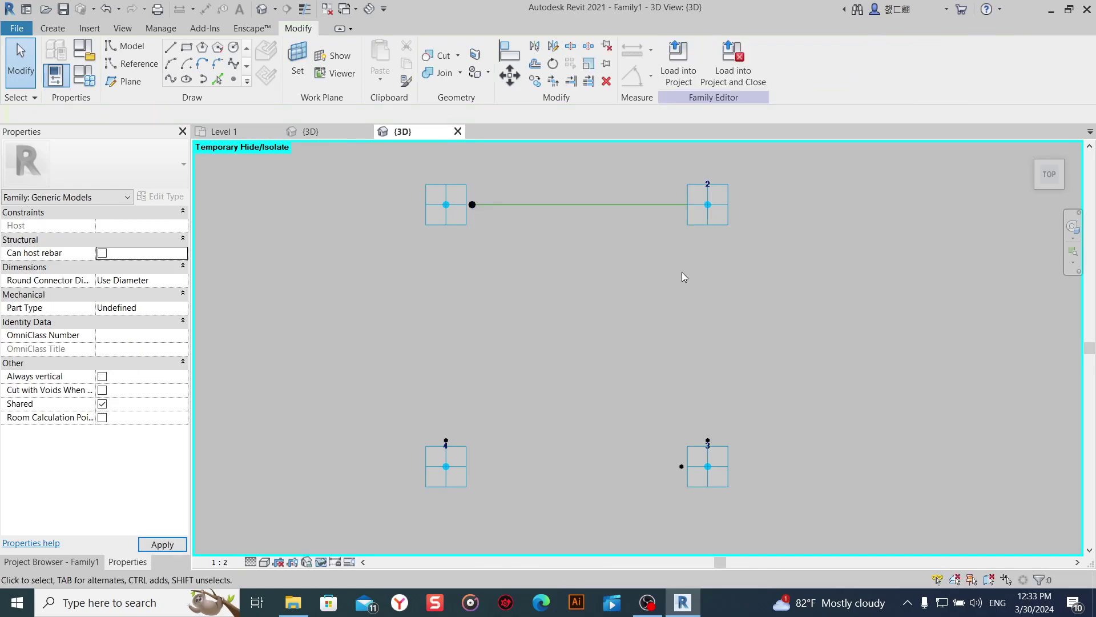
scroll(711, 440, up, 4)
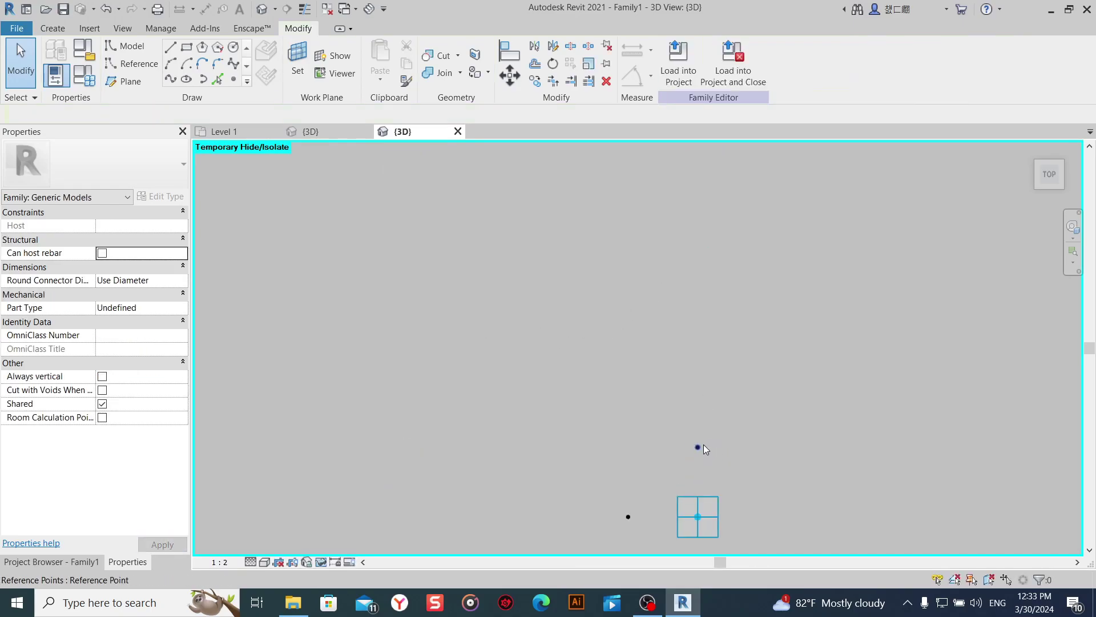
click(703, 444)
scroll(703, 444, down, 4)
ctrl+click(692, 204)
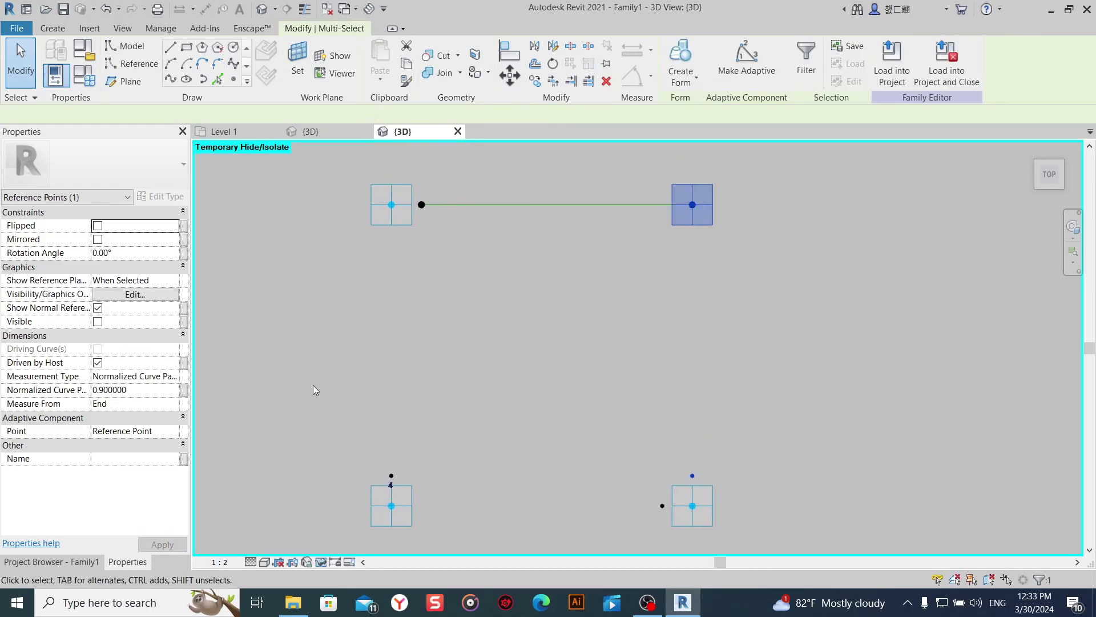
click(171, 81)
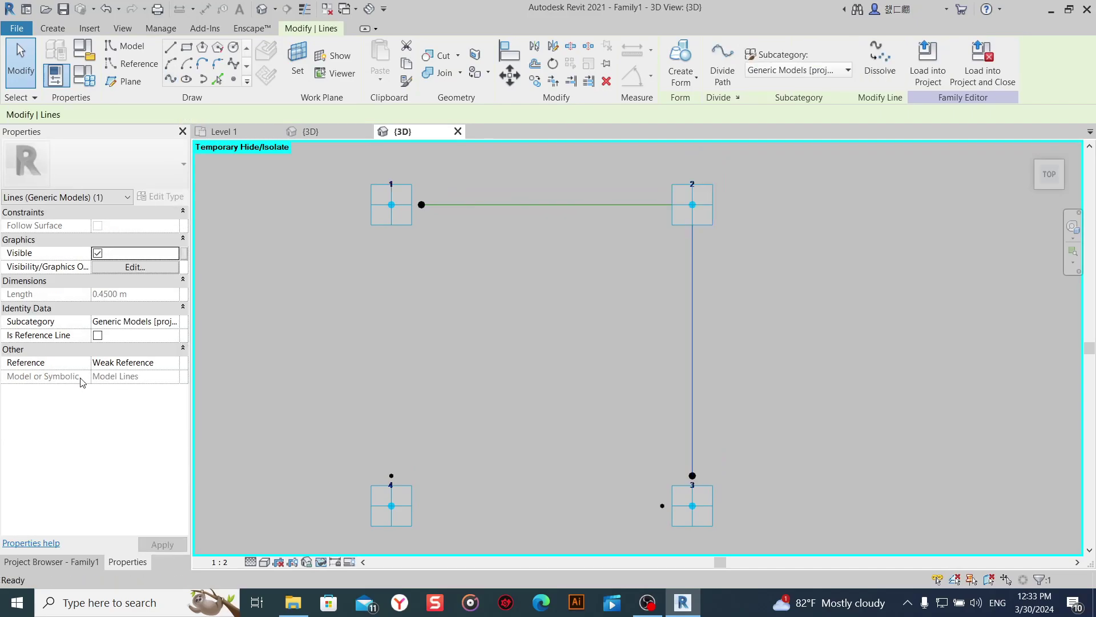
click(98, 335)
click(439, 377)
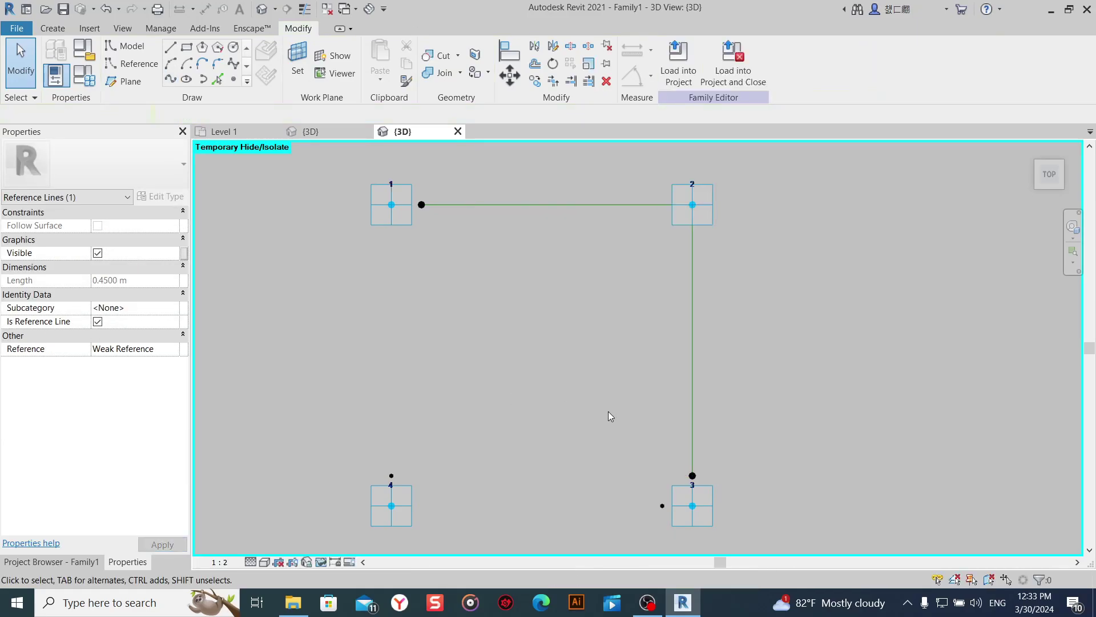
Draw reference lines from corner 4 to the bottom hosted point and corner 1 to the left one.
middle_drag(668, 402, 707, 366)
click(701, 469)
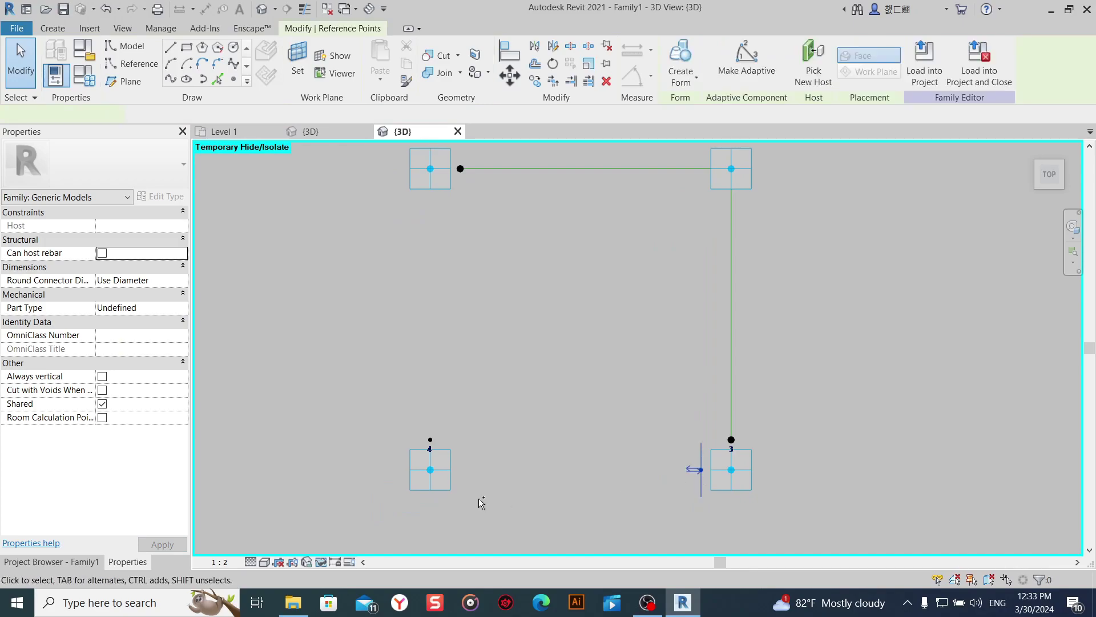
ctrl+click(446, 481)
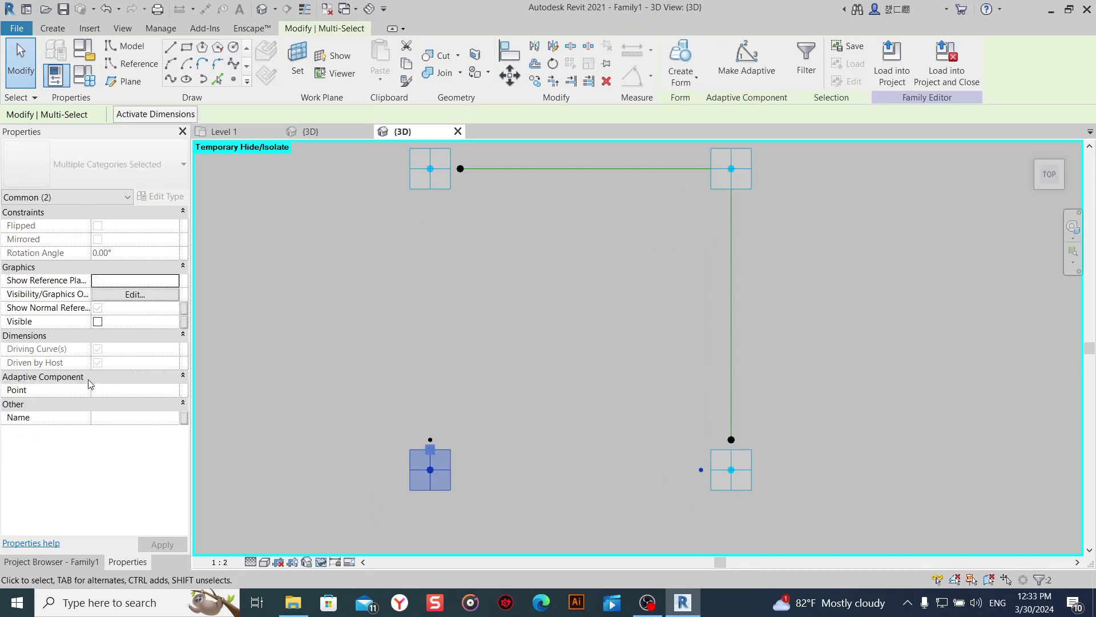
click(177, 77)
click(98, 336)
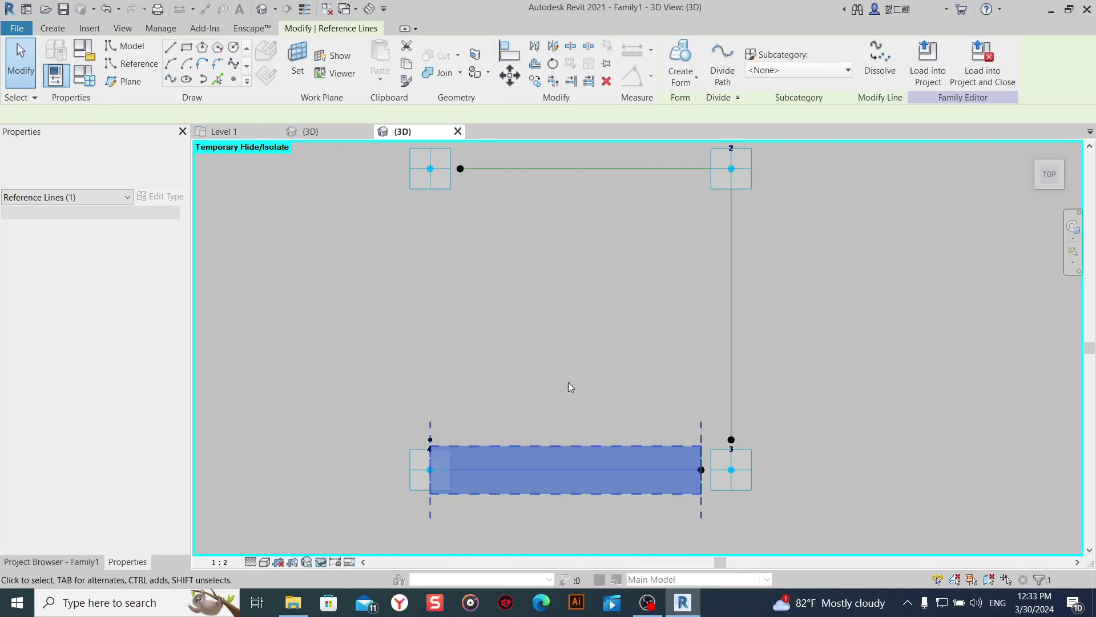
click(546, 368)
click(430, 440)
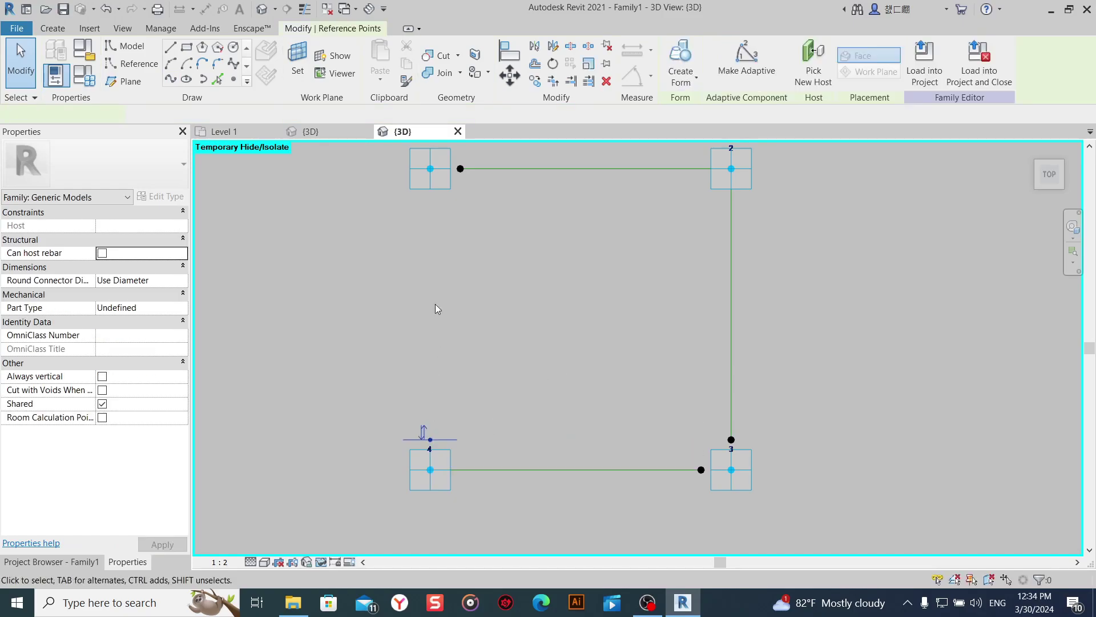
ctrl+click(430, 189)
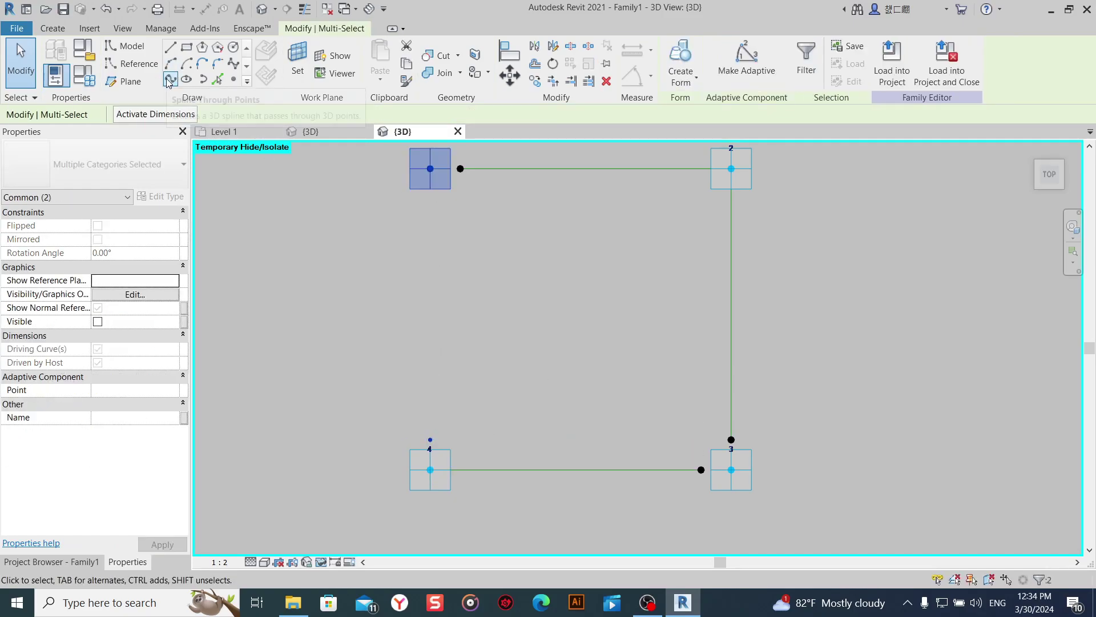
click(169, 81)
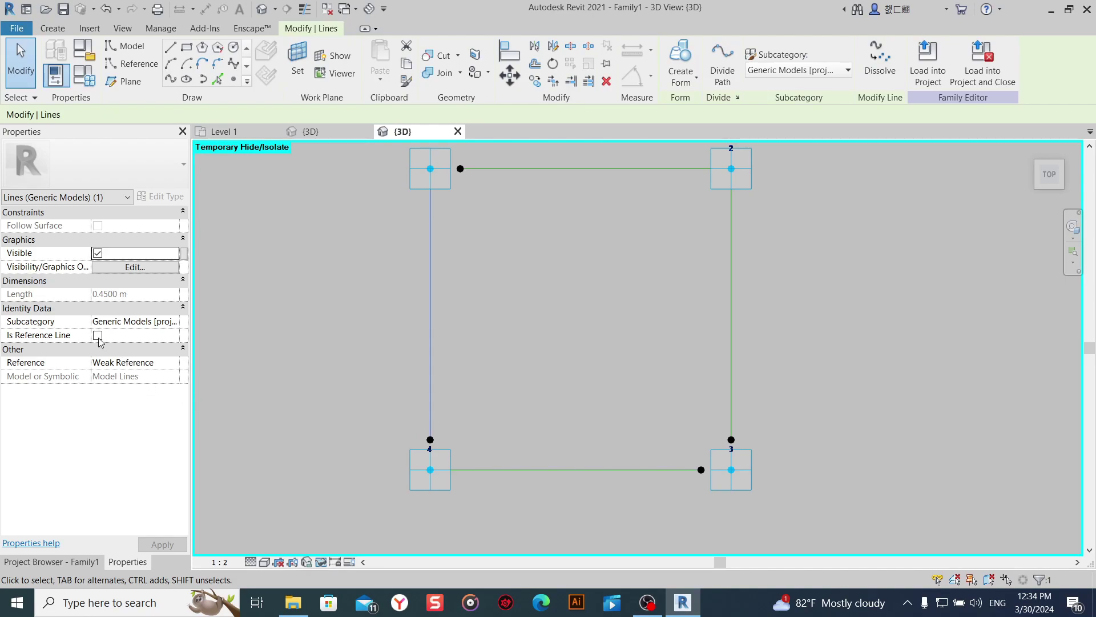
click(98, 336)
click(489, 345)
middle_drag(613, 390, 594, 390)
scroll(594, 391, down, 1)
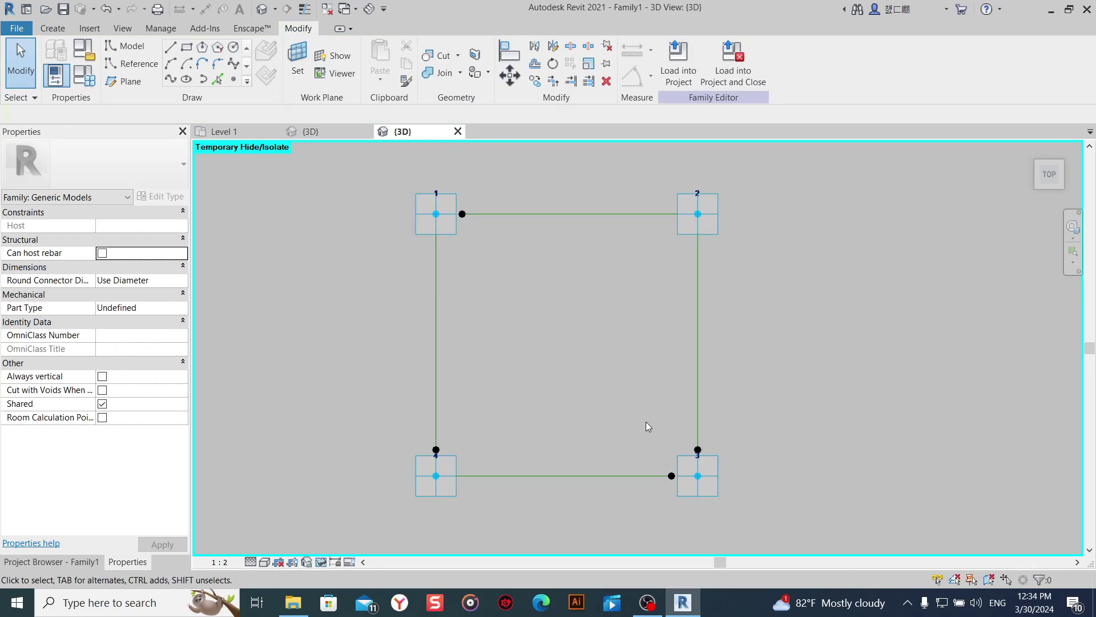
scroll(645, 421, up, 1)
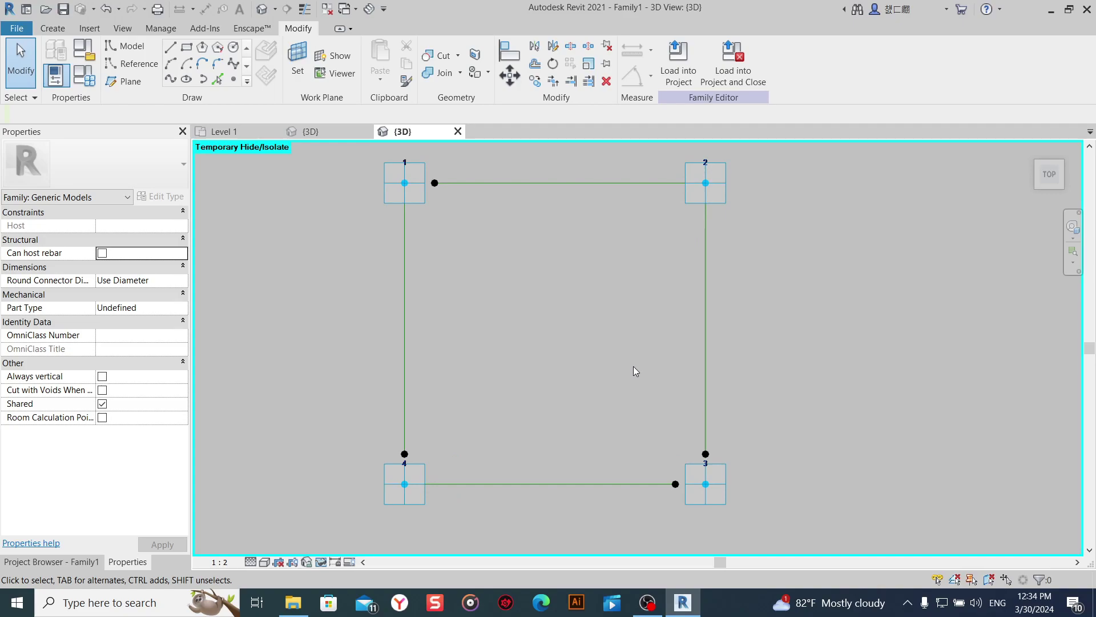
Draw a diagonal reference line joining adaptive points 2 and 4.
click(691, 198)
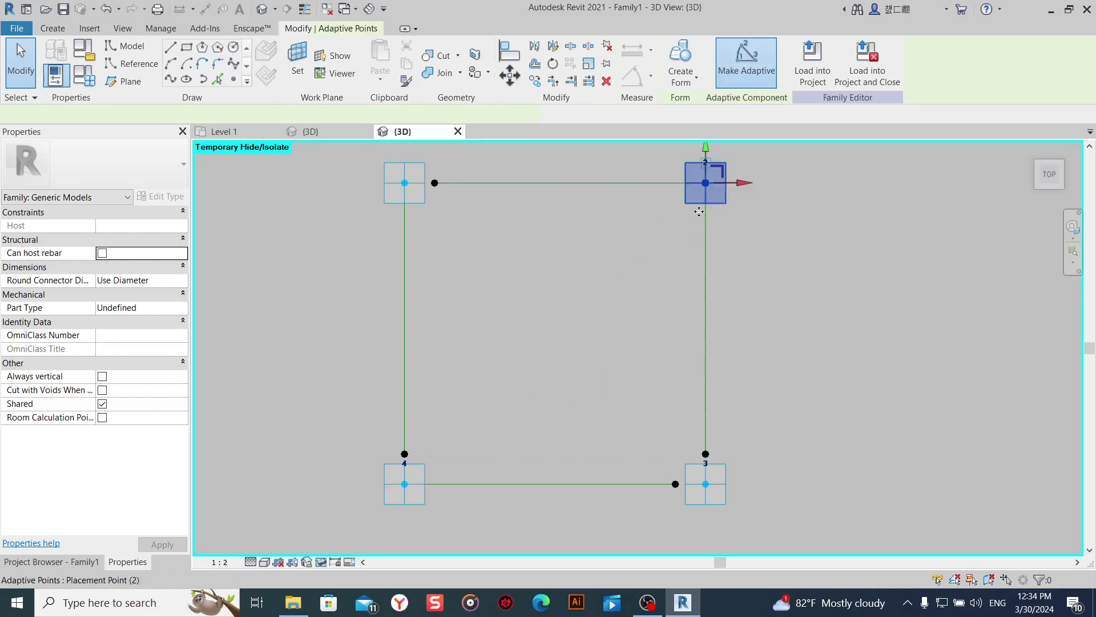
ctrl+click(398, 502)
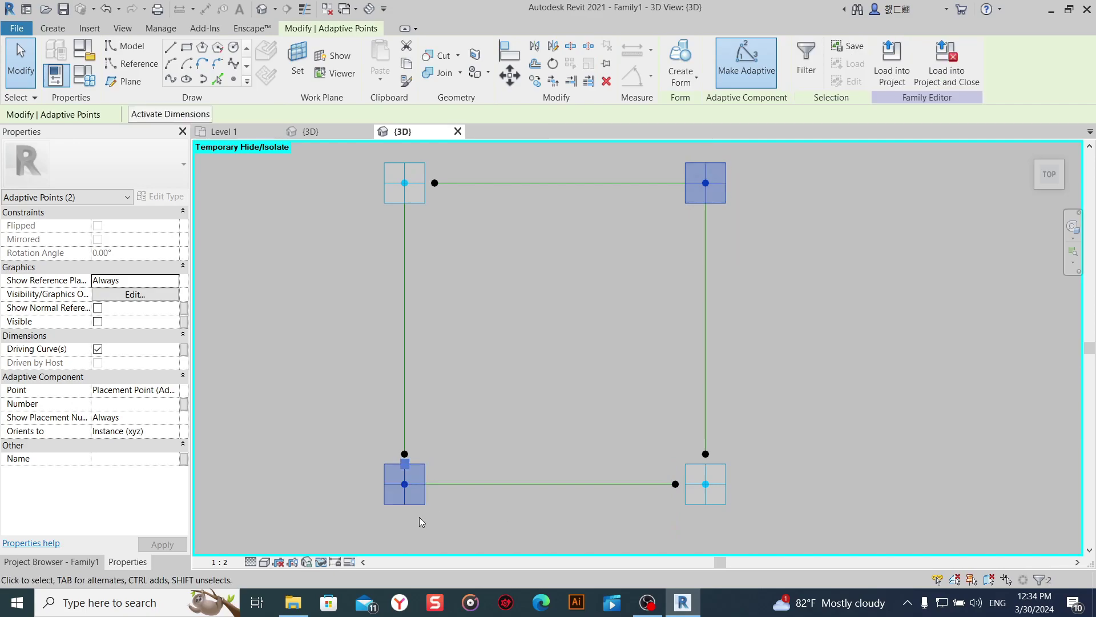
click(170, 81)
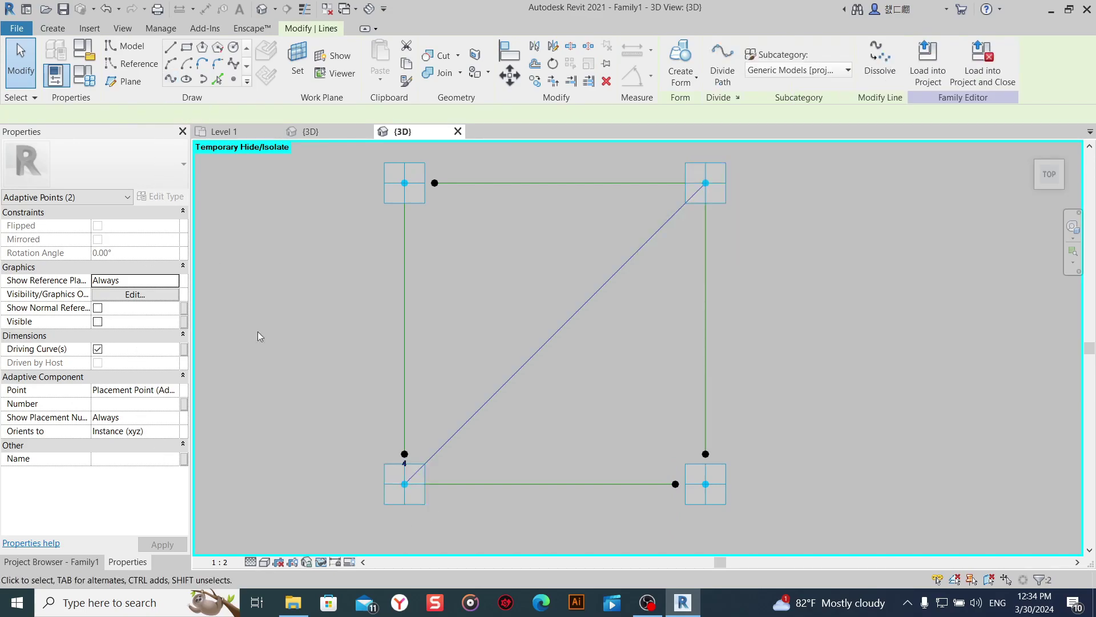
click(97, 335)
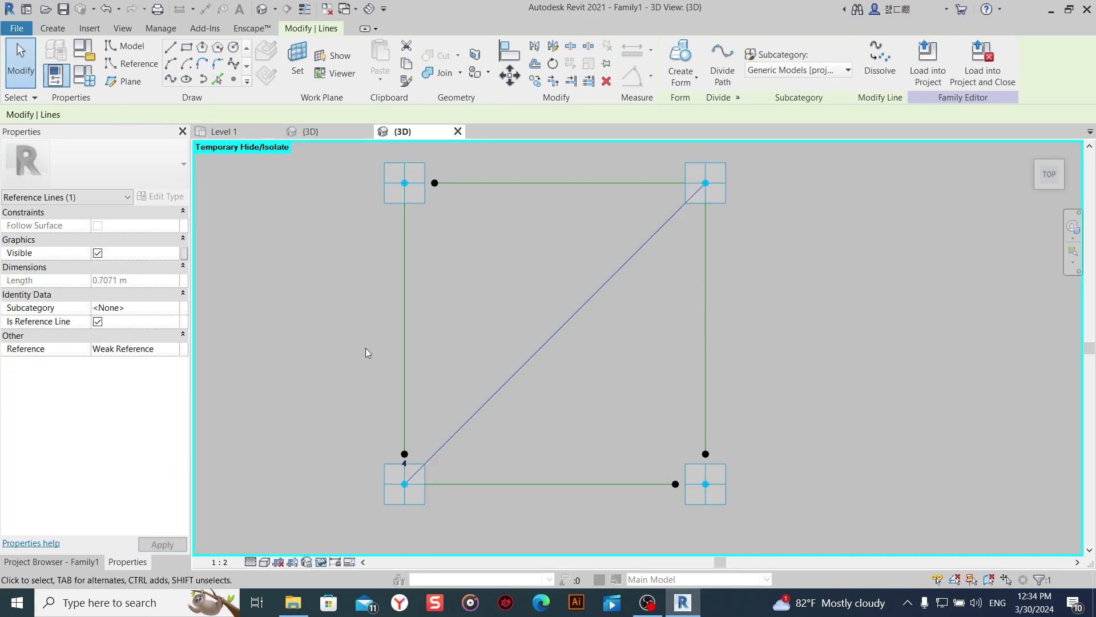
click(619, 382)
Place two reference points on the diagonal line.
click(239, 81)
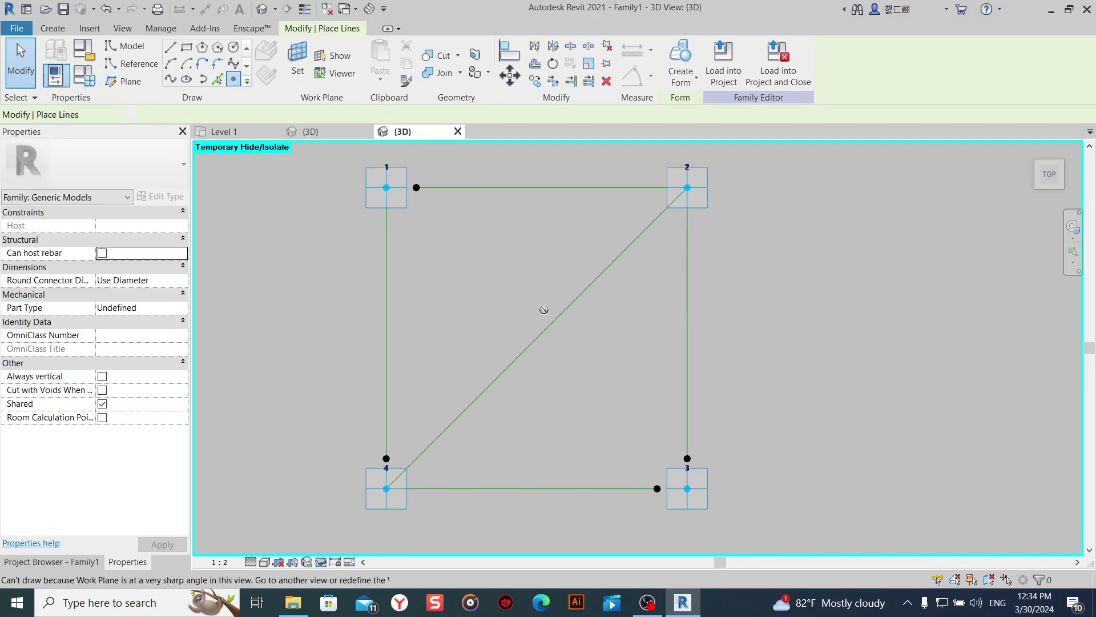
shift+middle_drag(641, 398, 594, 236)
scroll(586, 371, up, 2)
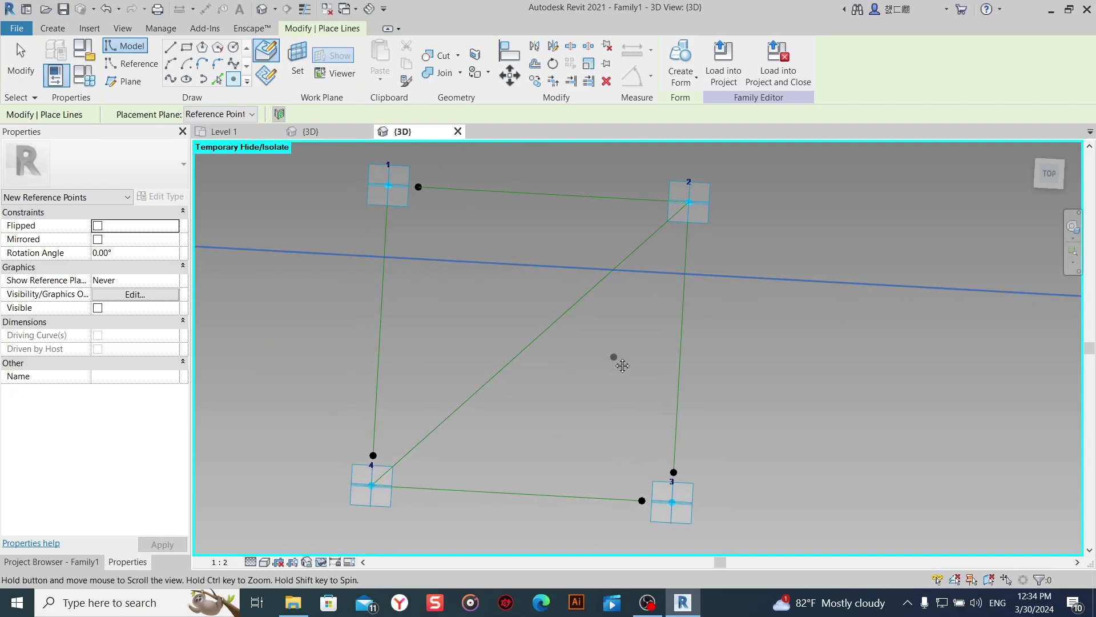
middle_drag(625, 387, 611, 278)
scroll(611, 278, up, 1)
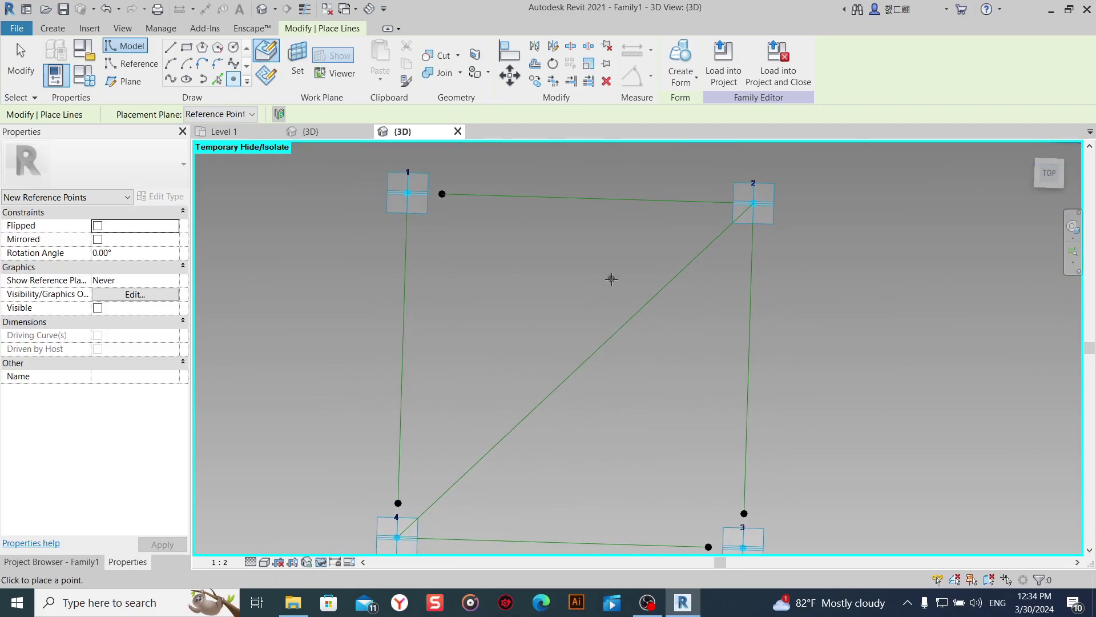
click(649, 301)
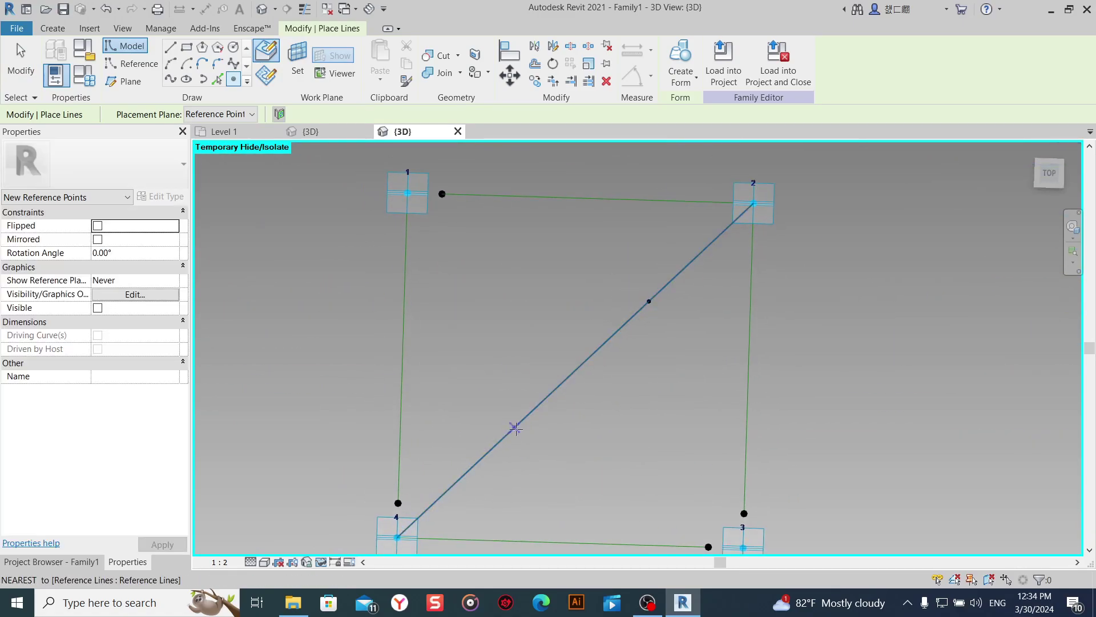
click(514, 427)
right_click(514, 332)
click(537, 340)
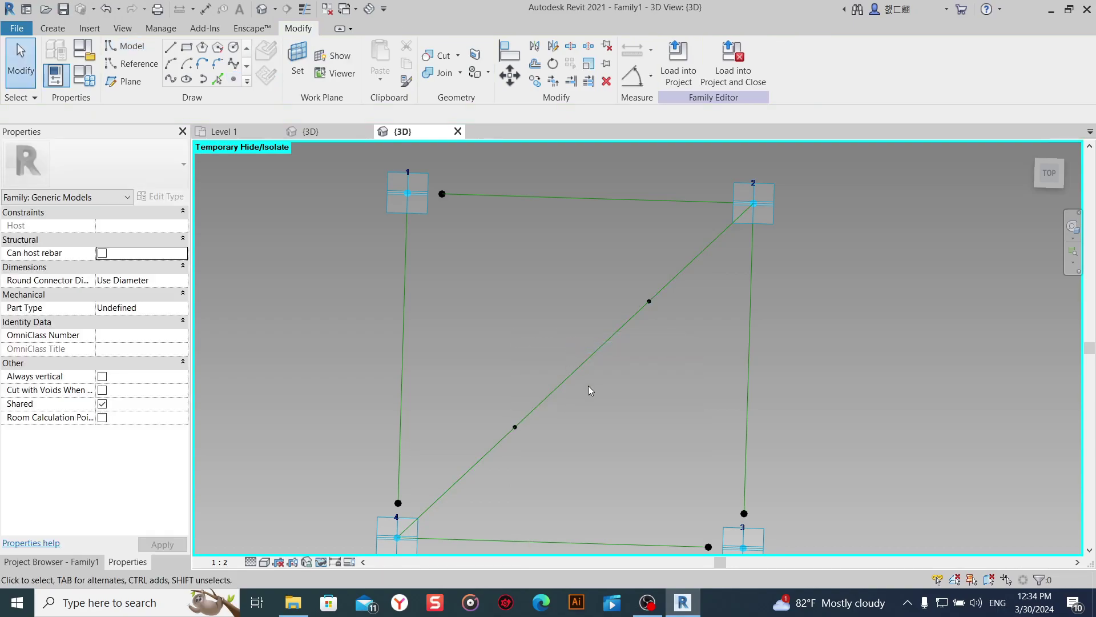
Set the diagonal points to Normalized Curve Parameter 0.6, one from Beginning and one from End.
drag(588, 385, 645, 294)
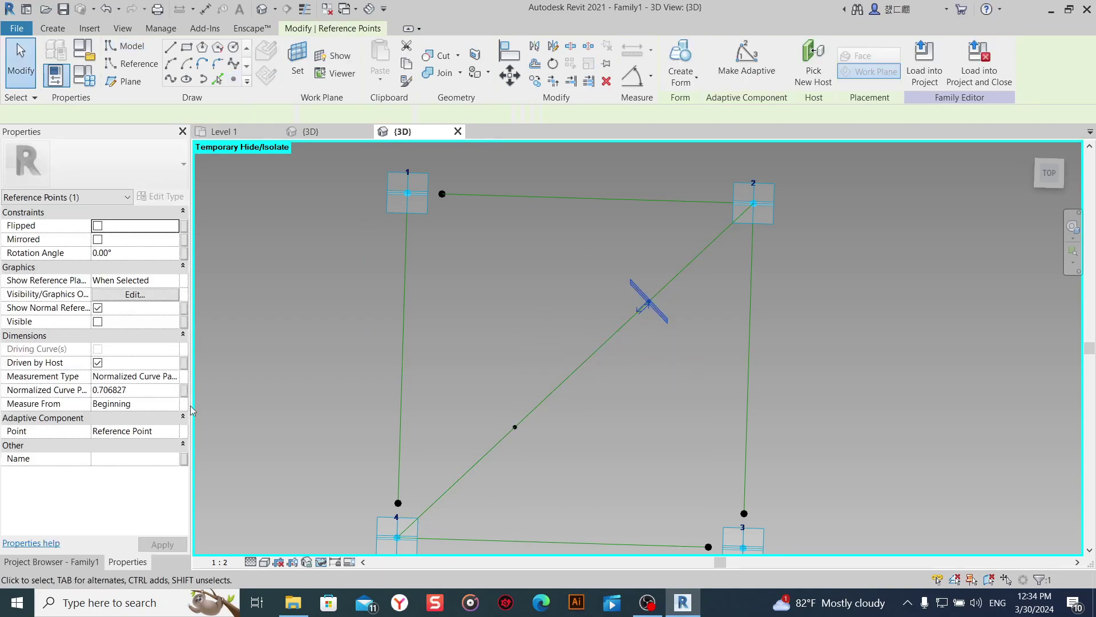
click(166, 389)
text(0.600000)
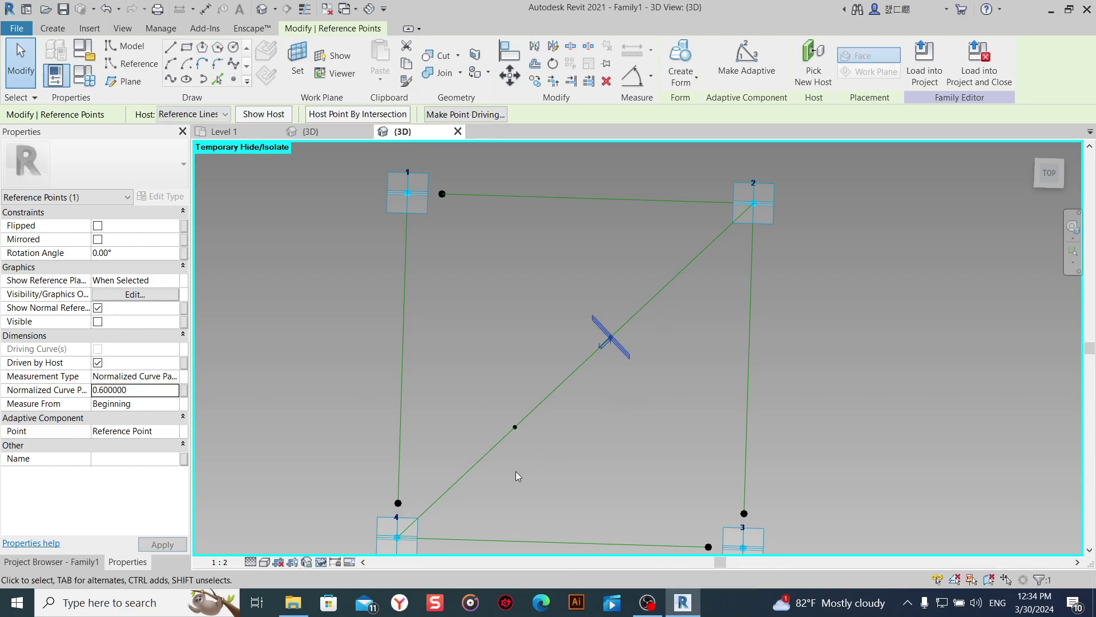
drag(611, 337, 514, 427)
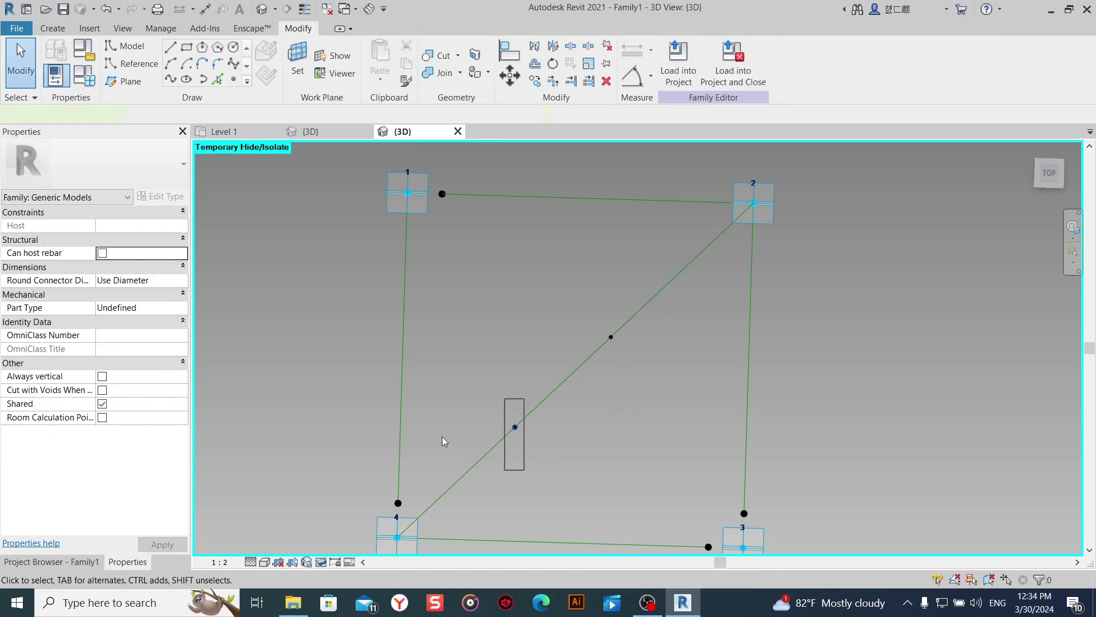
click(137, 403)
click(175, 404)
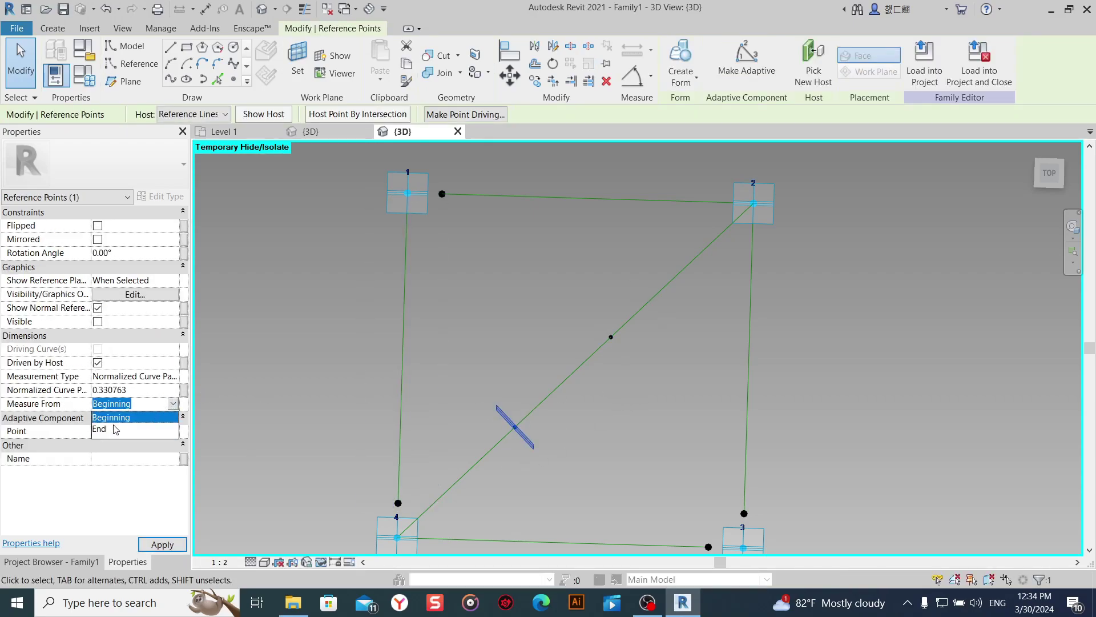
click(114, 427)
click(139, 390)
text(0.6)
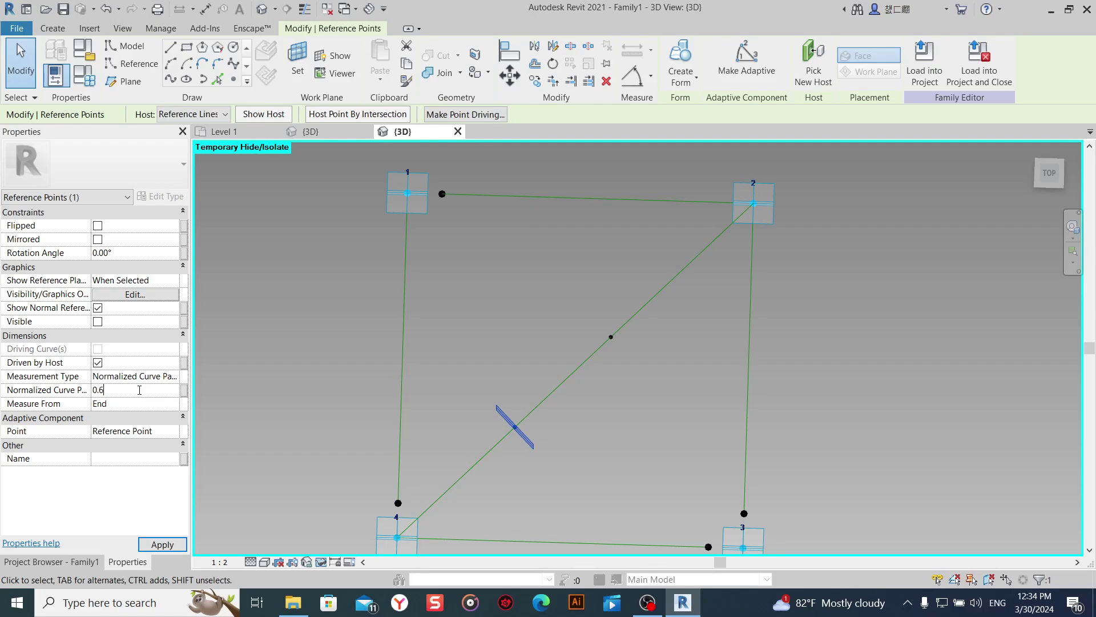
key(Return)
click(584, 407)
scroll(605, 396, down, 3)
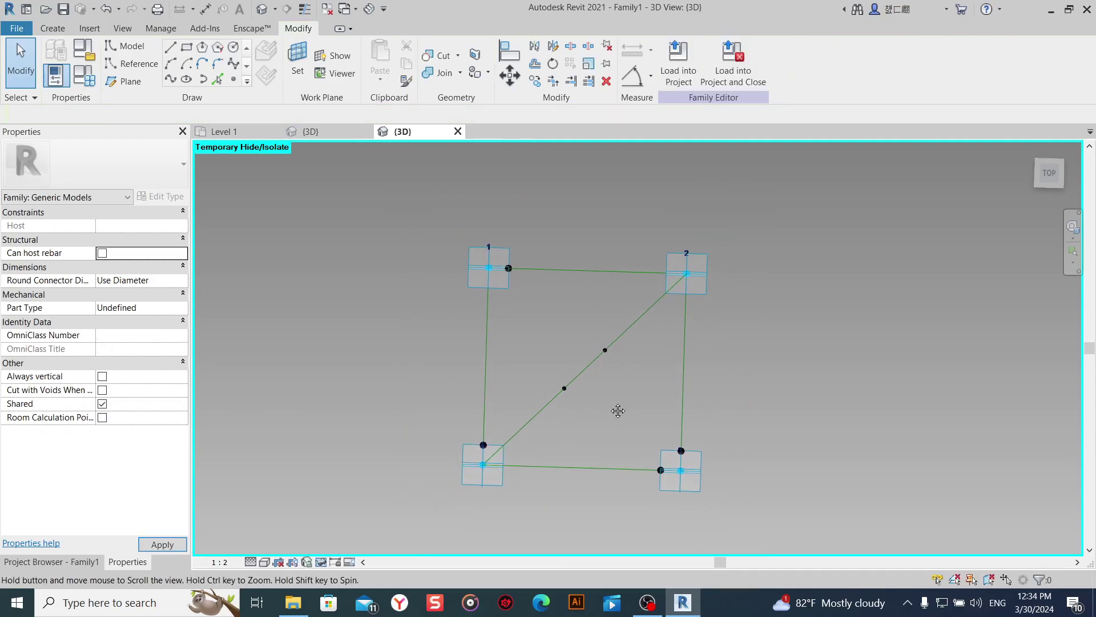
scroll(614, 418, up, 3)
scroll(614, 420, down, 1)
scroll(610, 402, down, 1)
scroll(616, 411, up, 1)
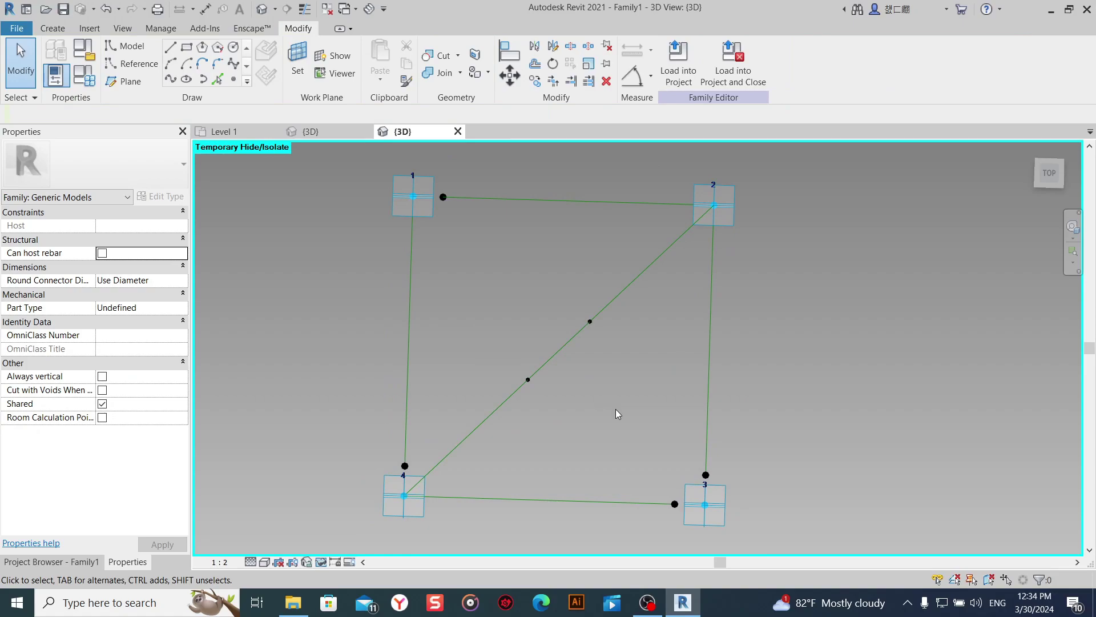
Place reference points on the work planes of the two hosted diagonal points.
click(297, 63)
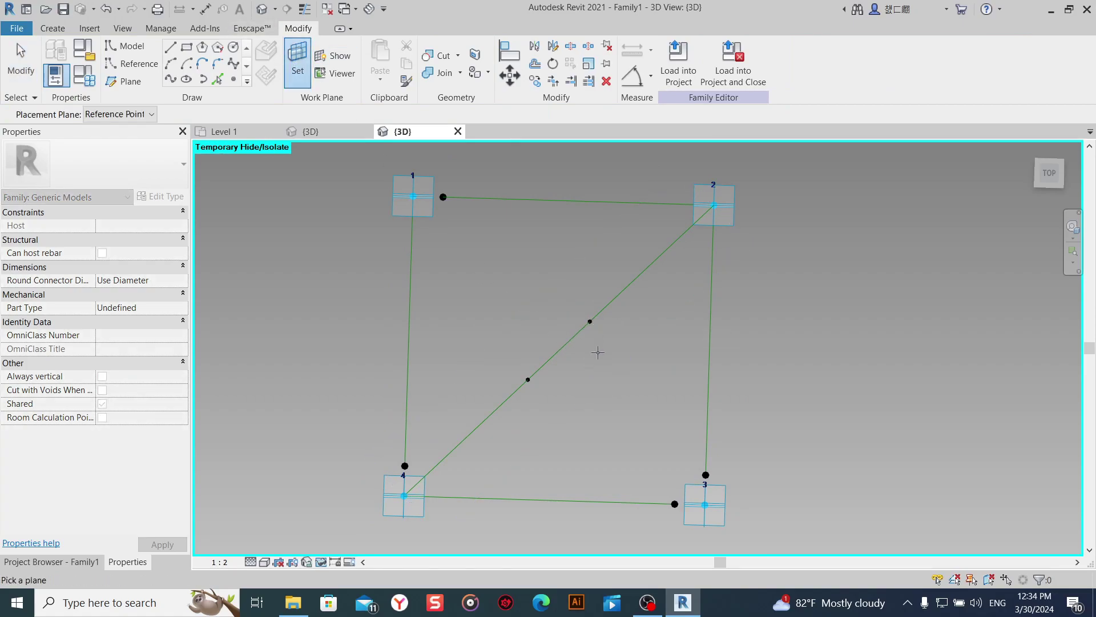
click(592, 324)
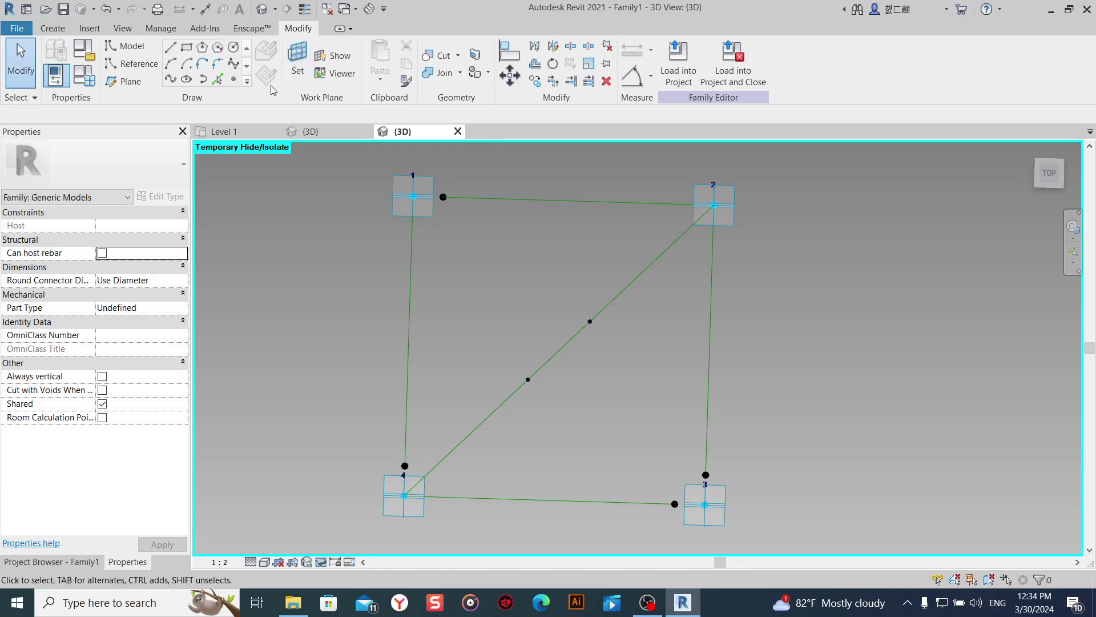
click(236, 81)
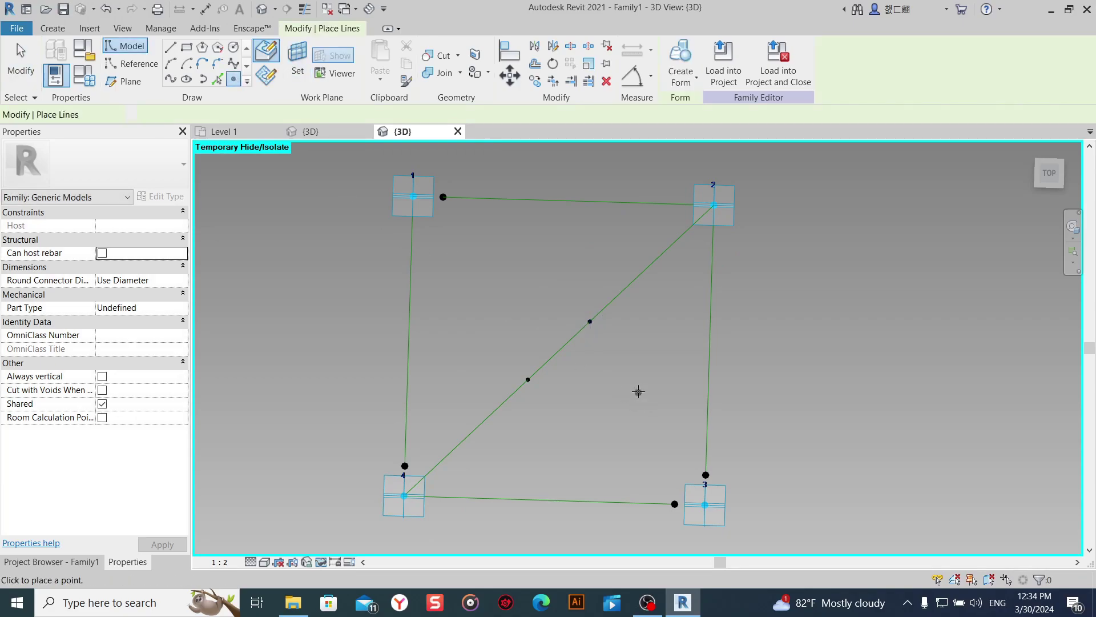
click(589, 321)
click(597, 346)
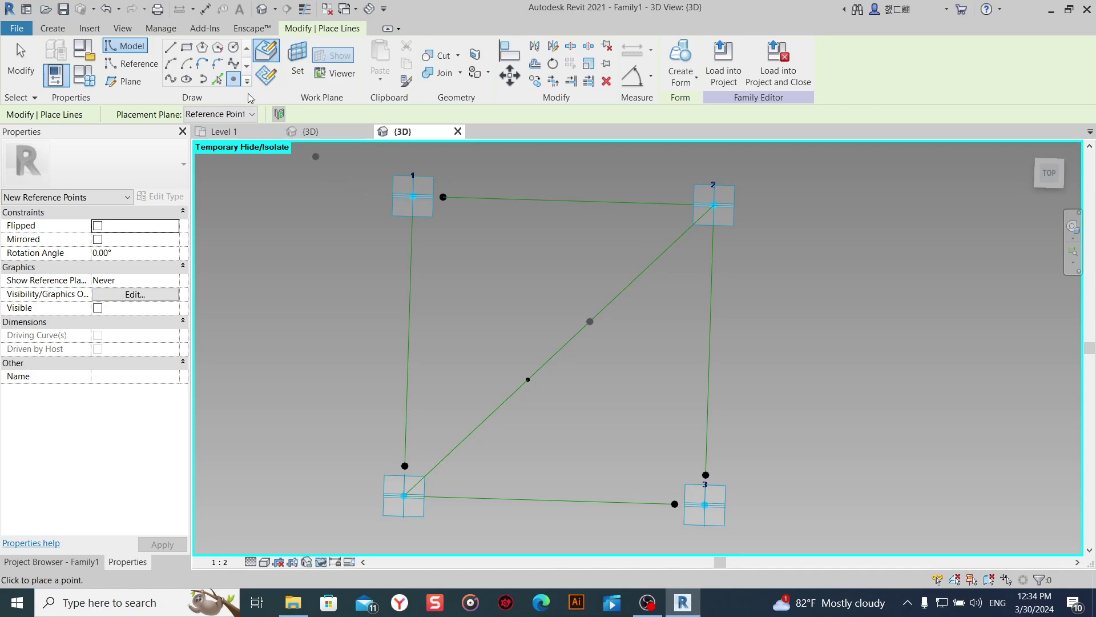
click(285, 59)
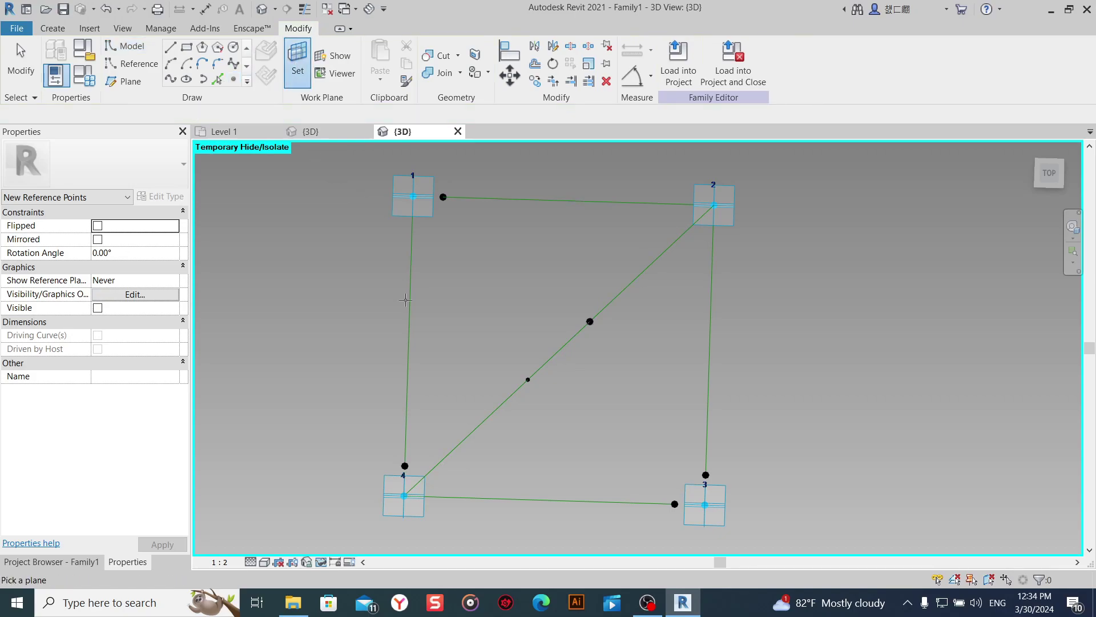
click(527, 379)
click(527, 380)
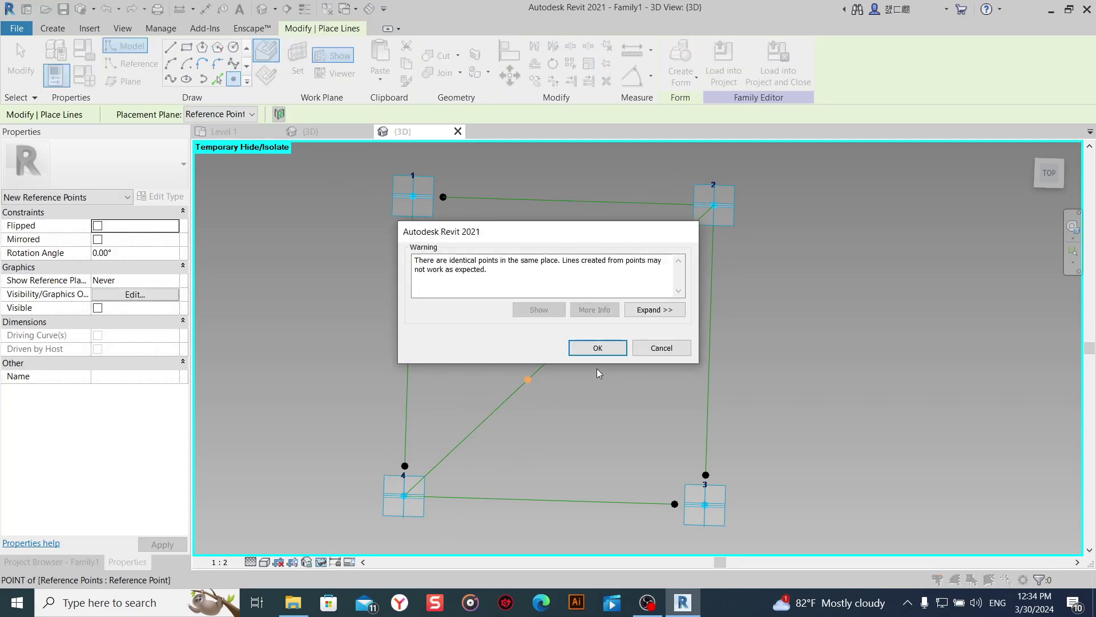
right_click(608, 374)
click(642, 166)
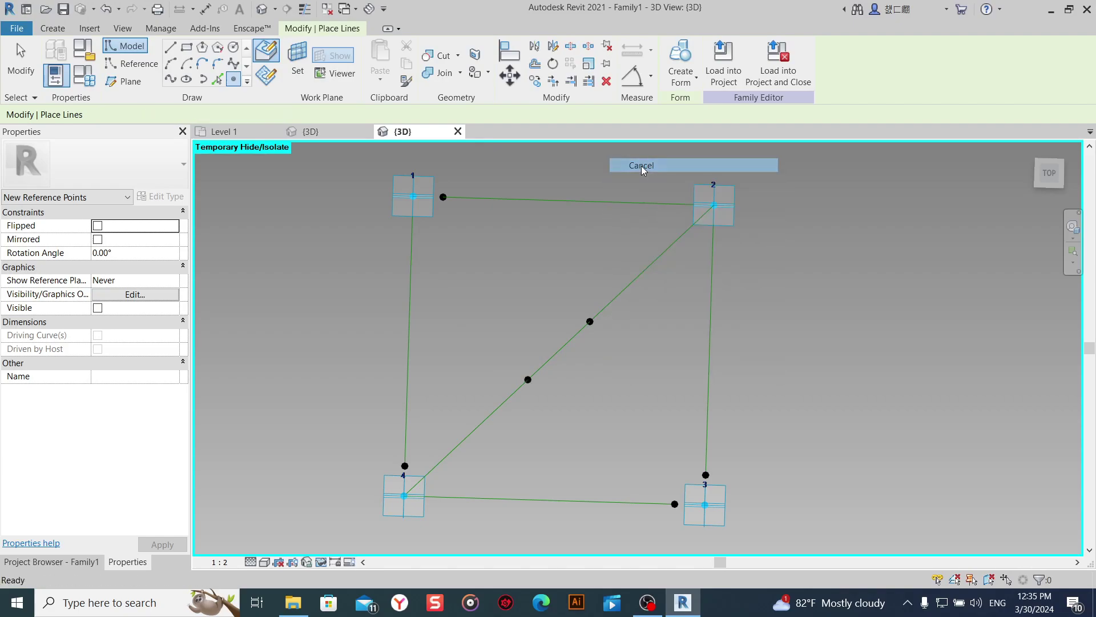
right_click(642, 166)
click(648, 174)
scroll(662, 269, down, 5)
mouse_move(767, 403)
shift+middle_down()
mouse_move(714, 240)
mouse_move(713, 188)
shift+middle_up()
Select the two hosted points on the diagonal and set their Offset to 1.
scroll(467, 351, up, 5)
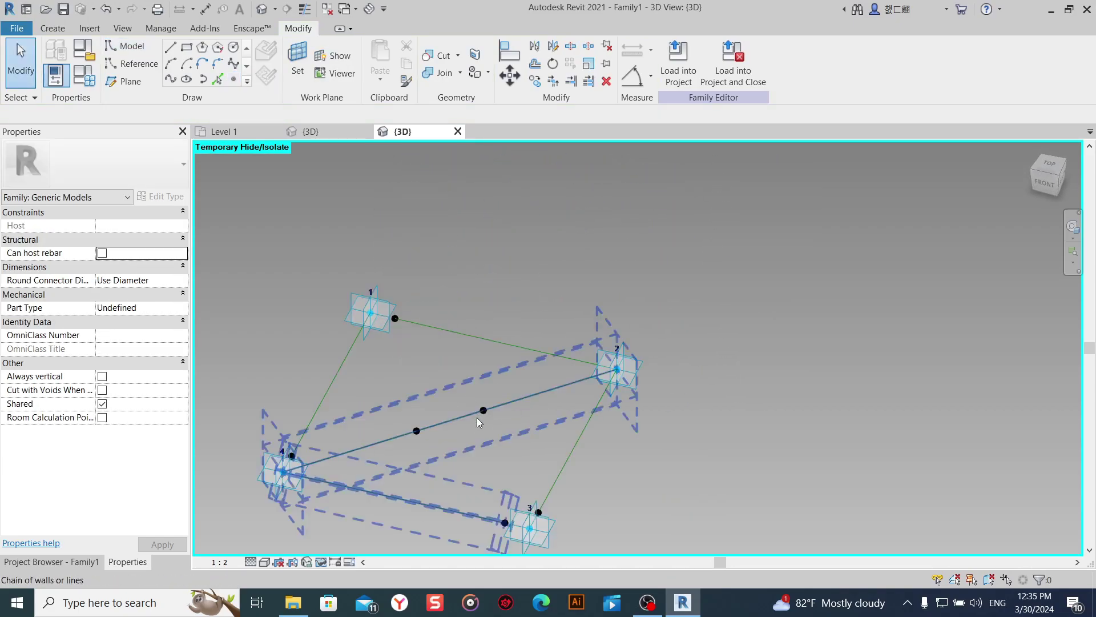
middle_drag(477, 417, 548, 404)
click(540, 384)
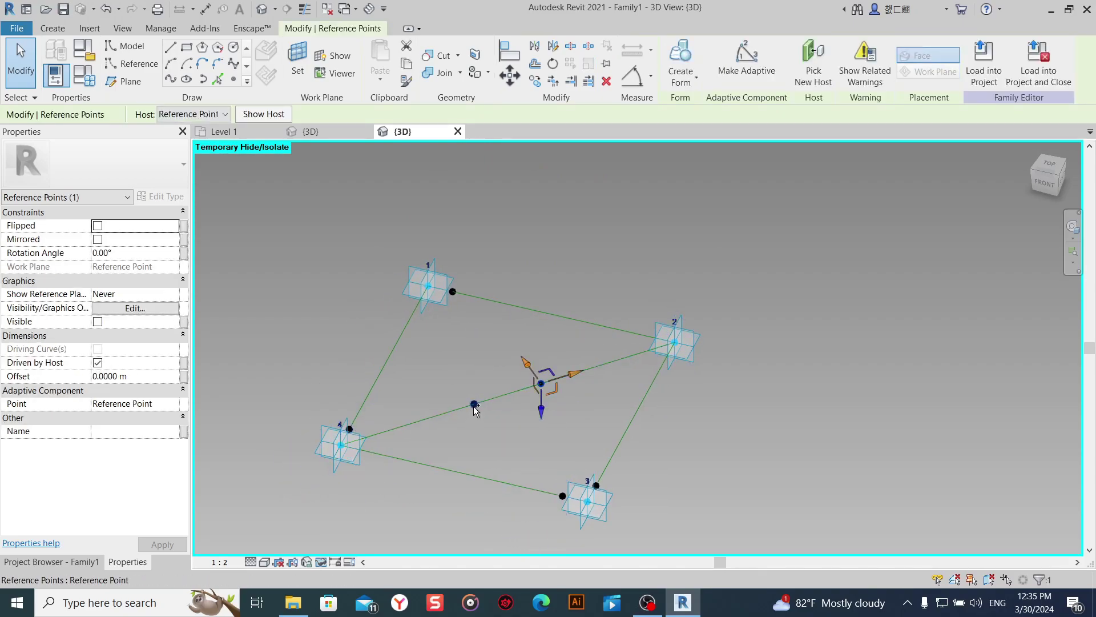
ctrl+click(478, 425)
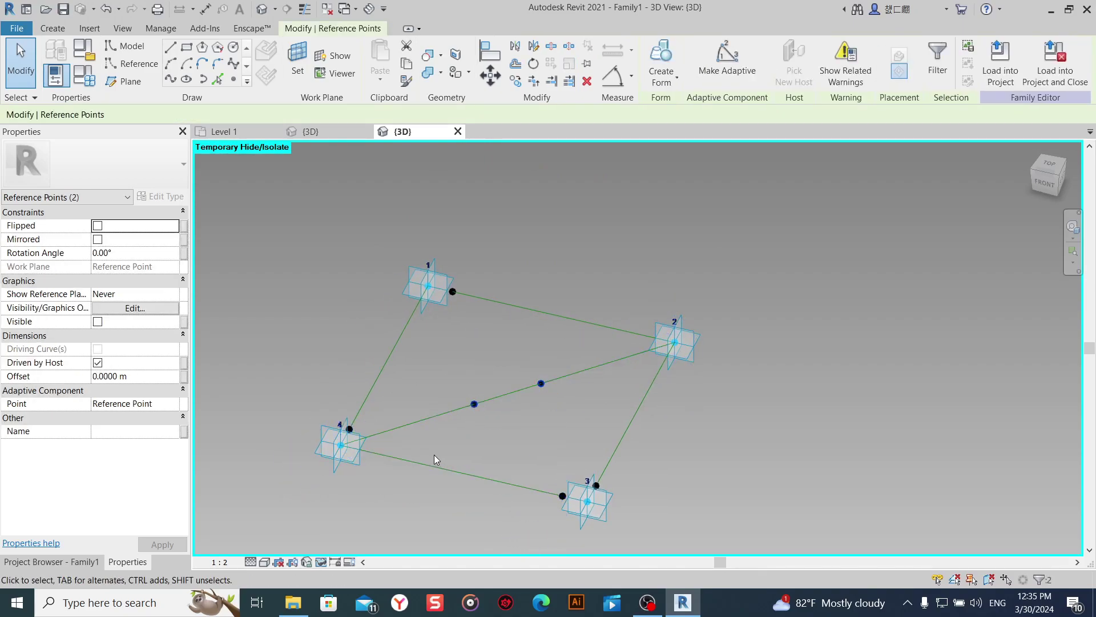
click(159, 377)
text(1)
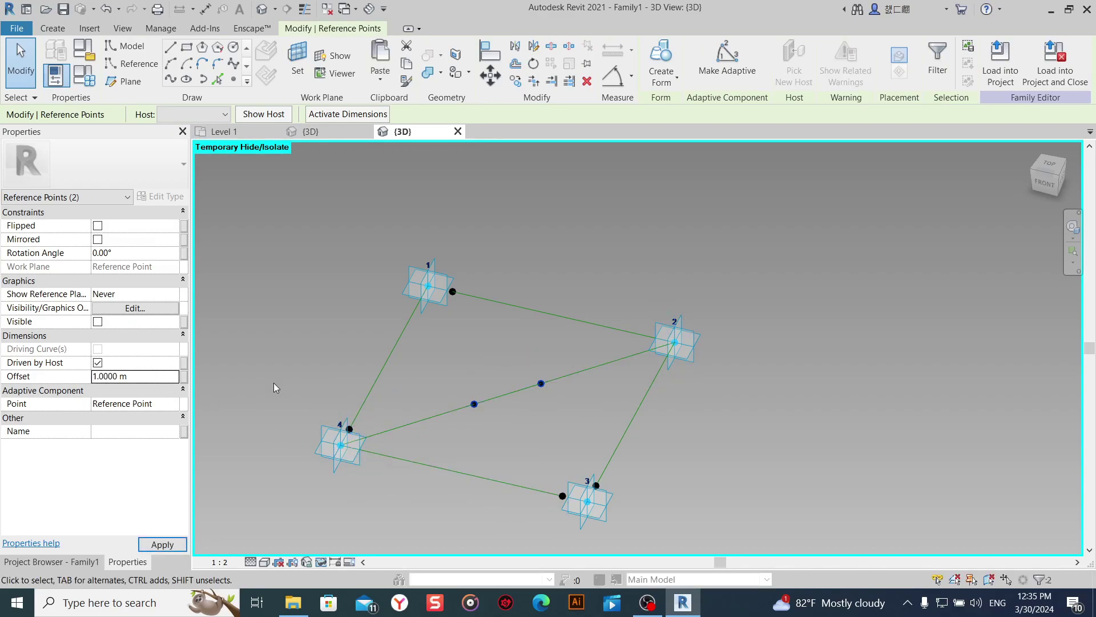
scroll(526, 401, down, 3)
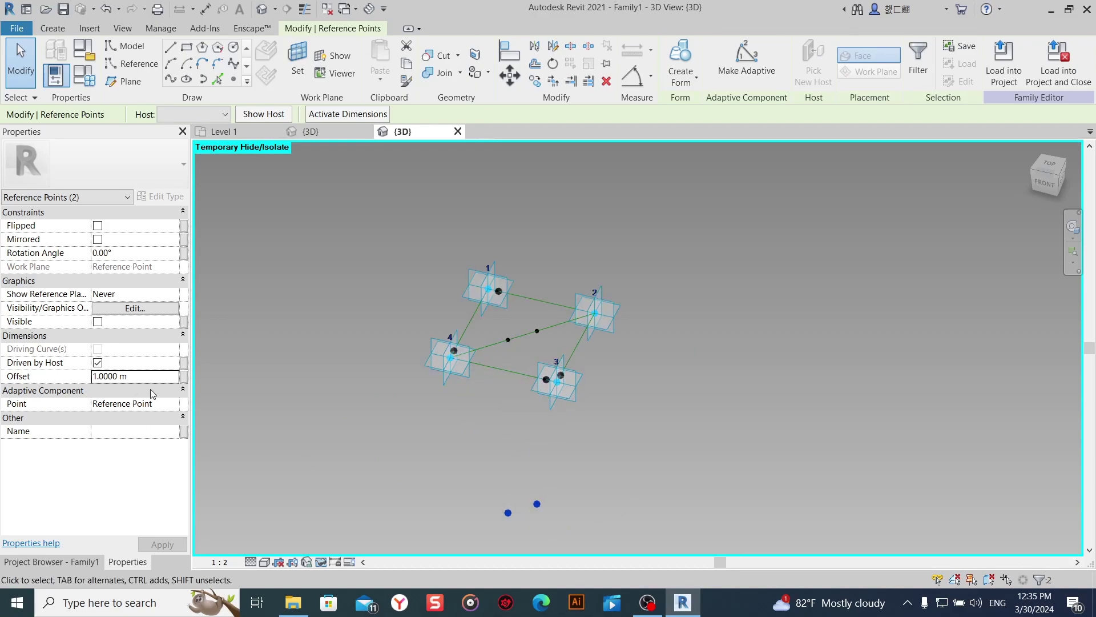
Mirror the two middle diagonal points, undoing the first mirror attempt.
click(98, 239)
click(98, 240)
scroll(519, 363, up, 2)
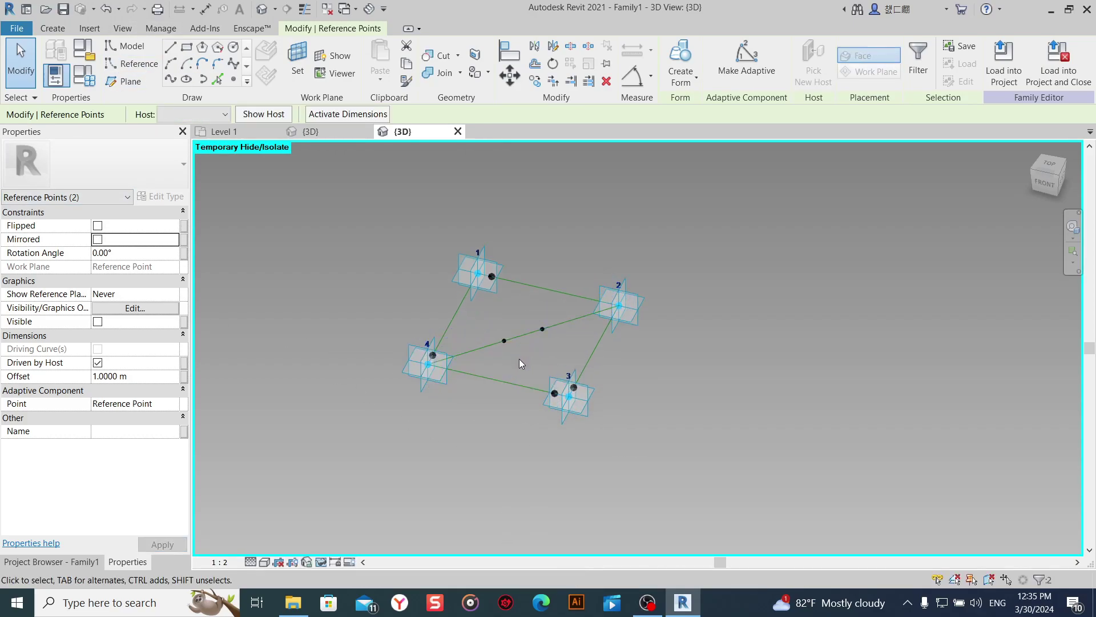
drag(502, 355, 549, 319)
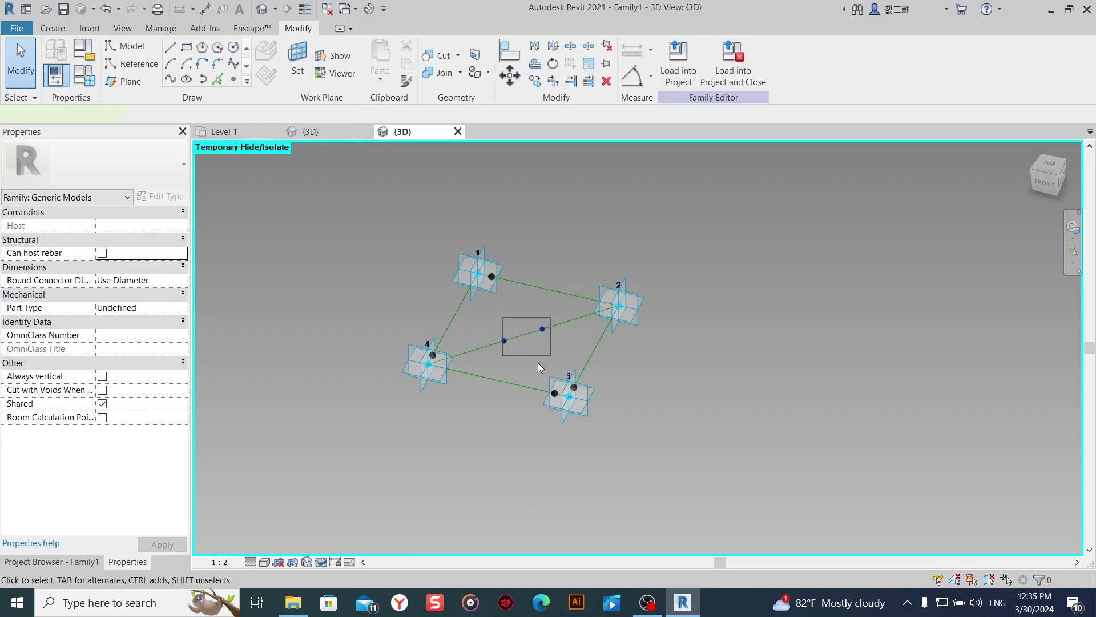
click(98, 240)
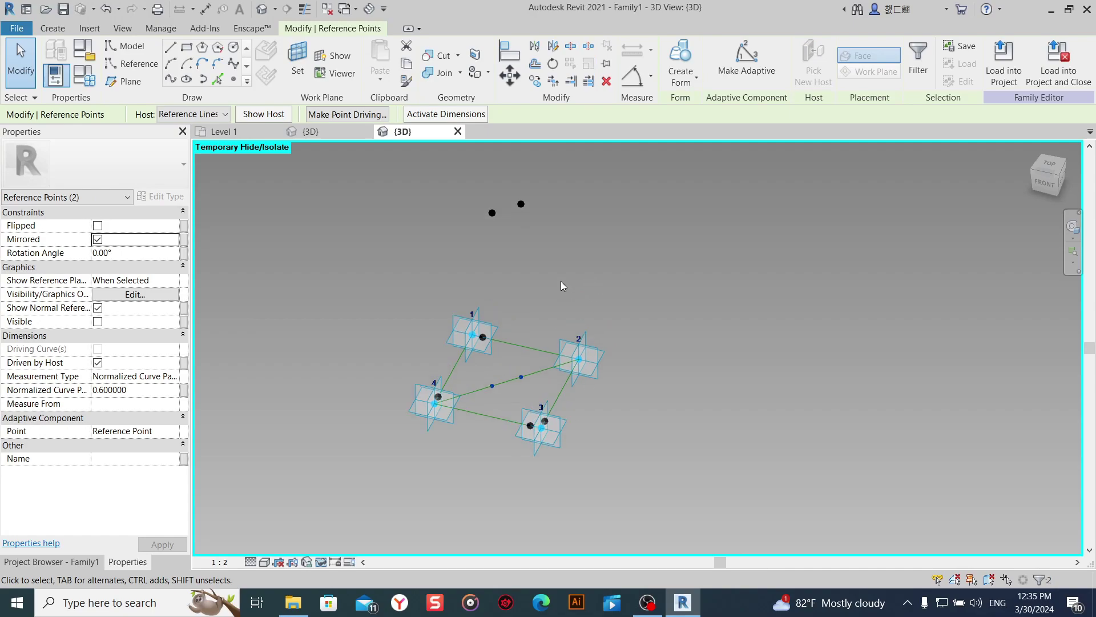
click(591, 270)
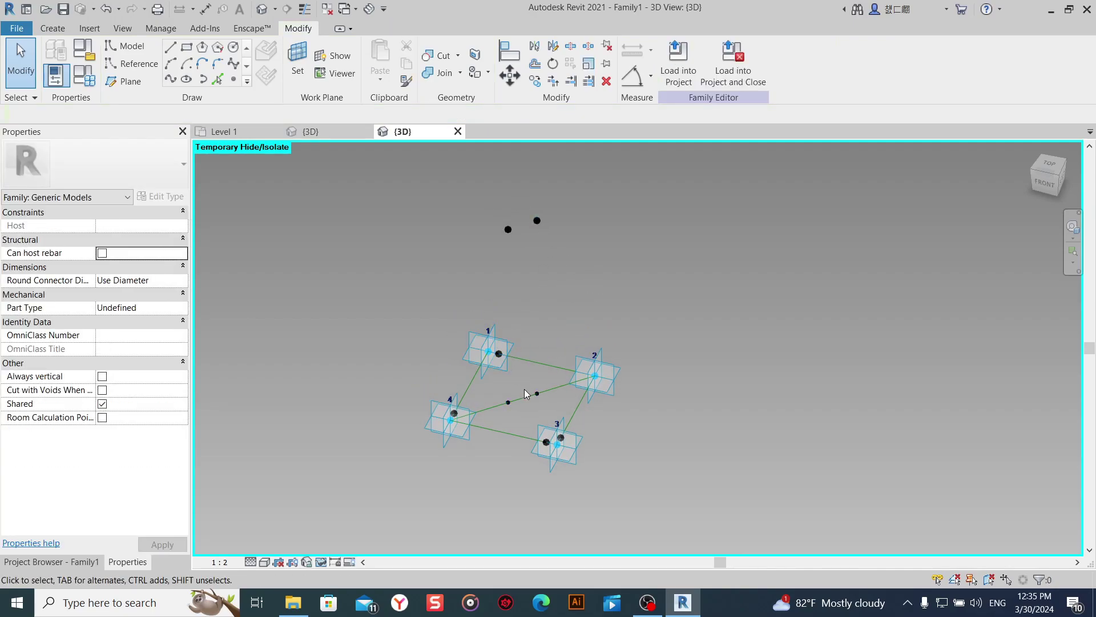
Window-select the two floating points and change their Offset to 0.3.
scroll(505, 294, up, 3)
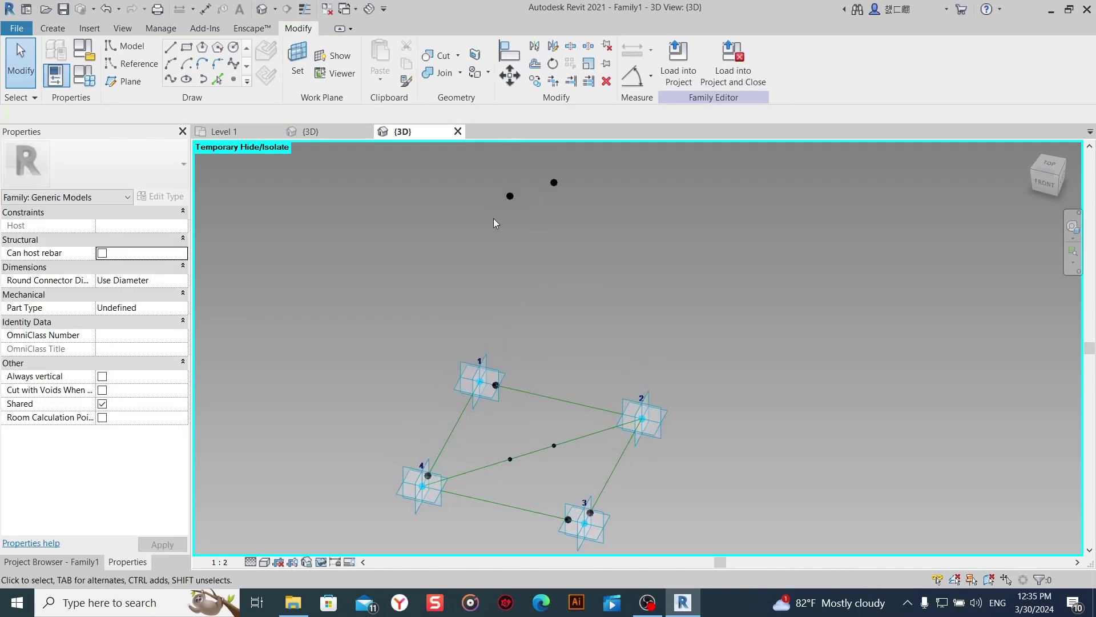
drag(489, 222, 637, 155)
click(150, 375)
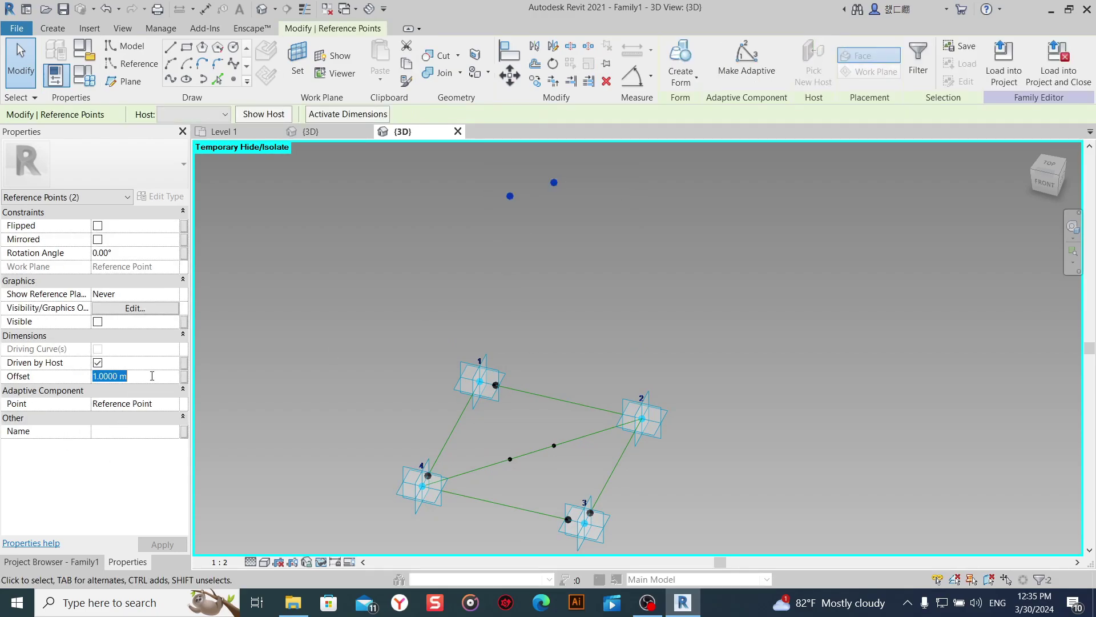
text(0.3)
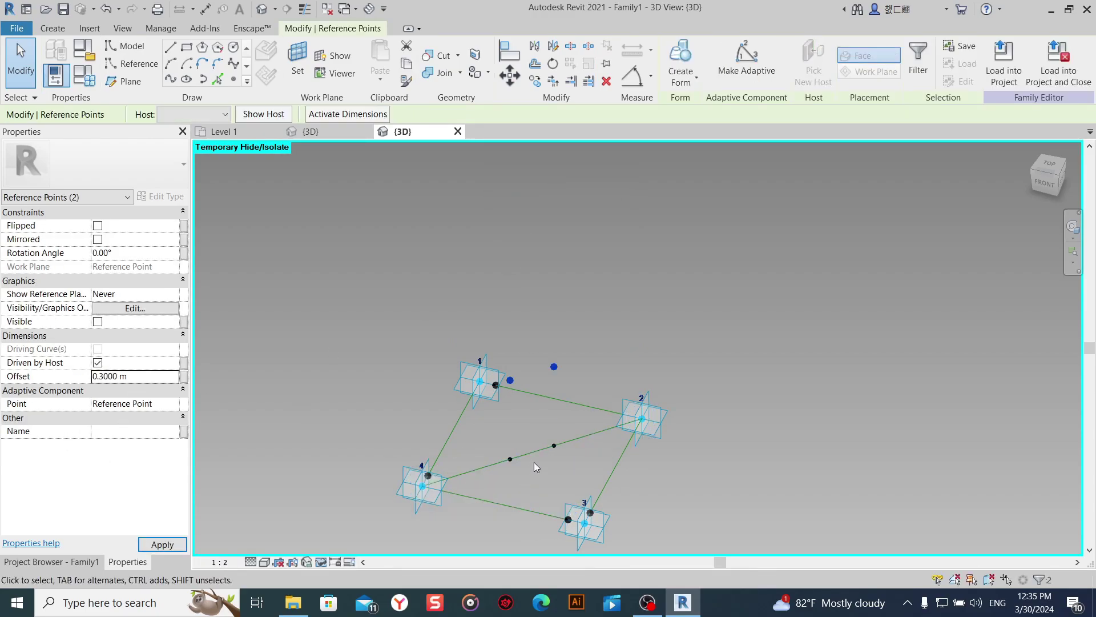
scroll(535, 461, up, 2)
middle_drag(548, 440, 550, 422)
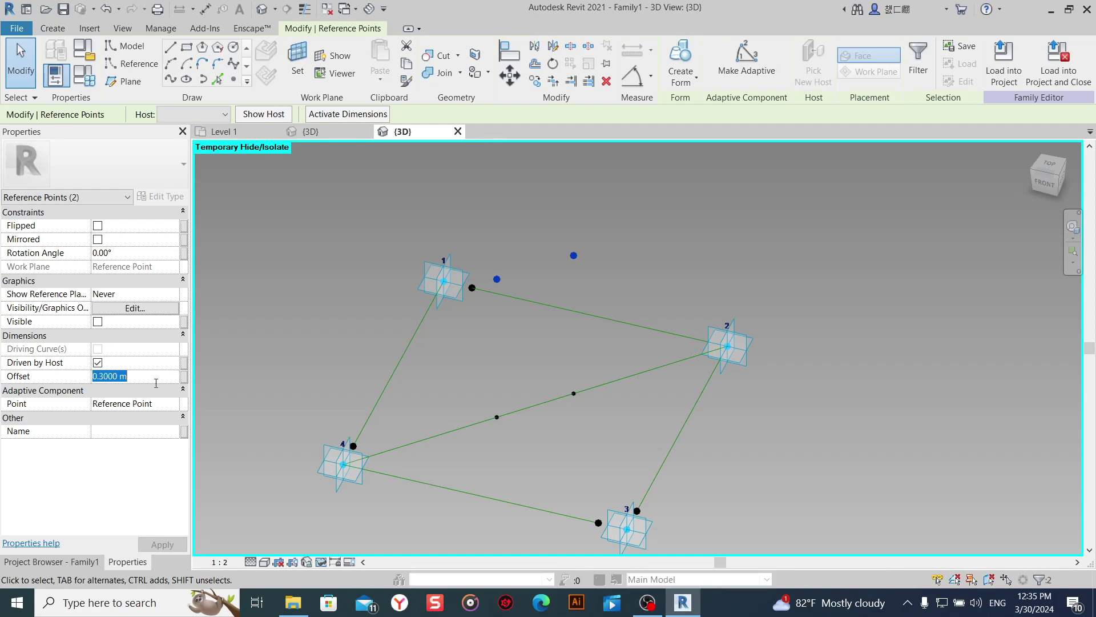
Associate the points' Offset with a new family parameter H.
click(184, 376)
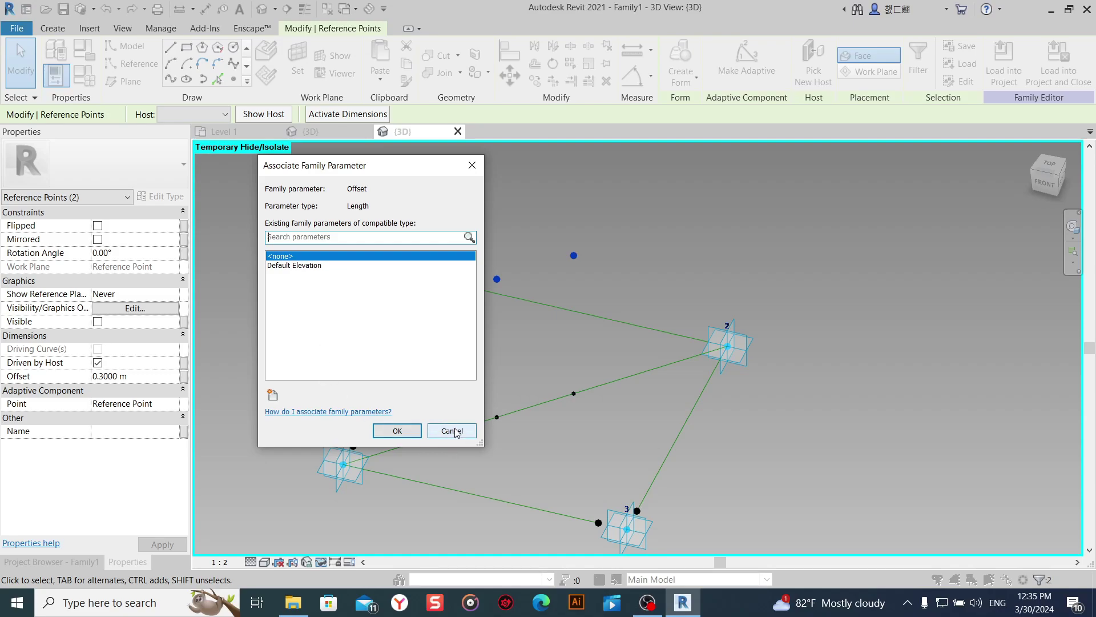
click(272, 395)
text(H)
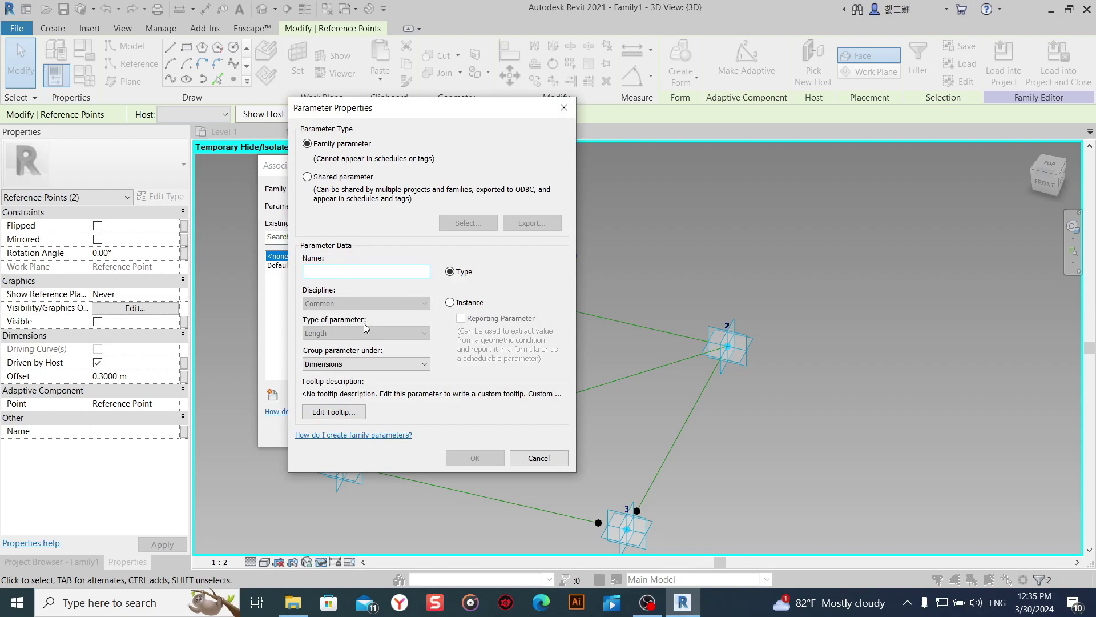
click(520, 457)
click(448, 437)
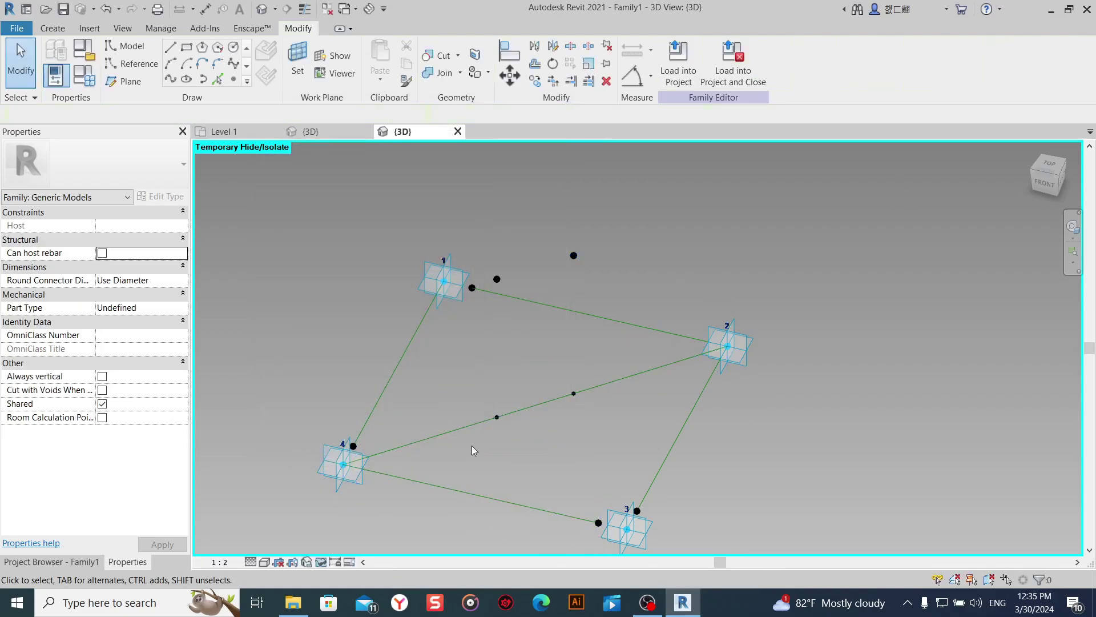
Associate the diagonal midpoints' Normalized Curve Parameter with a new parameter nor.
drag(472, 445, 587, 385)
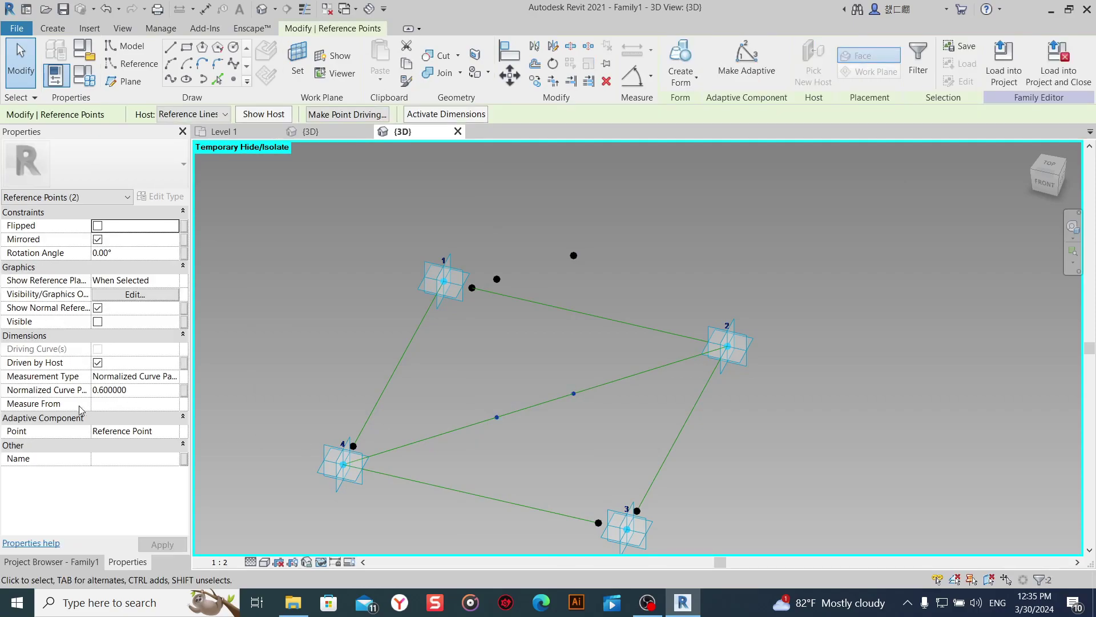
click(184, 393)
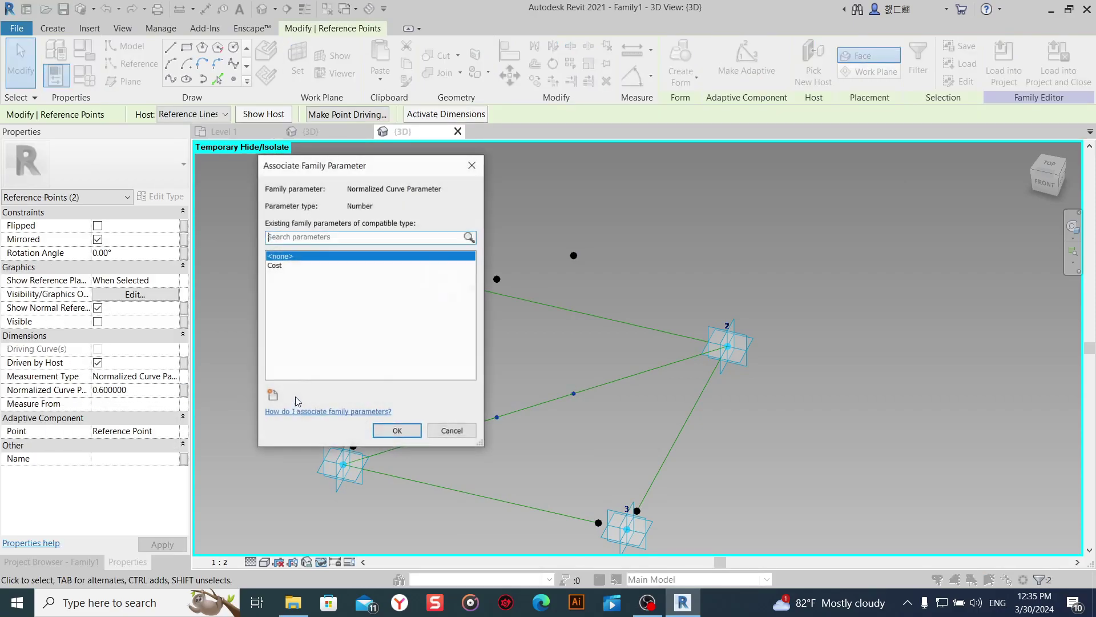
click(273, 399)
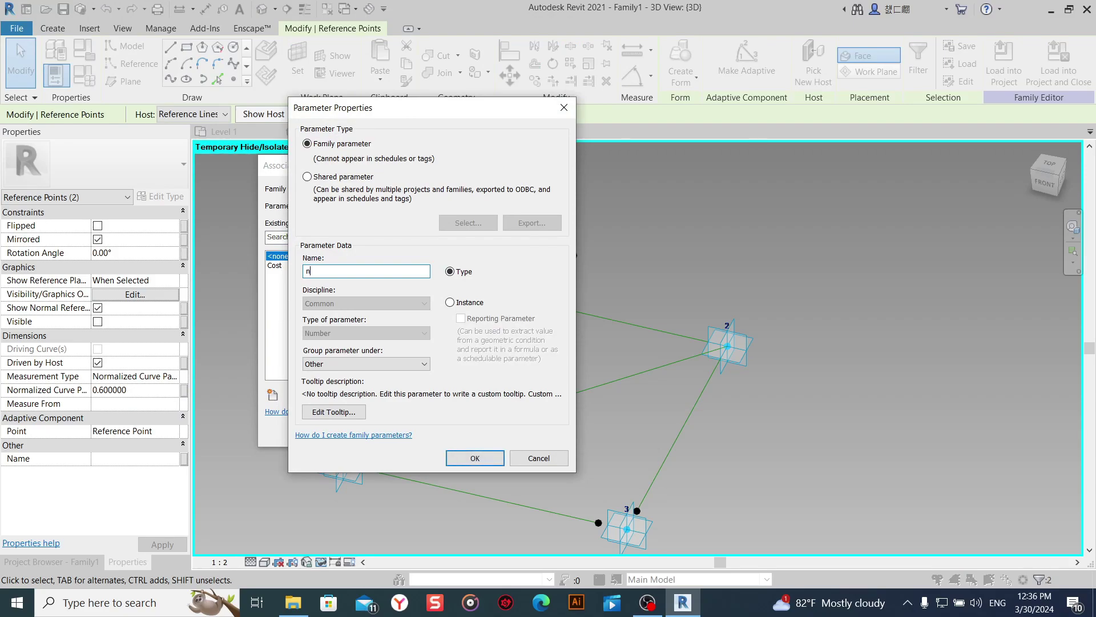
click(488, 457)
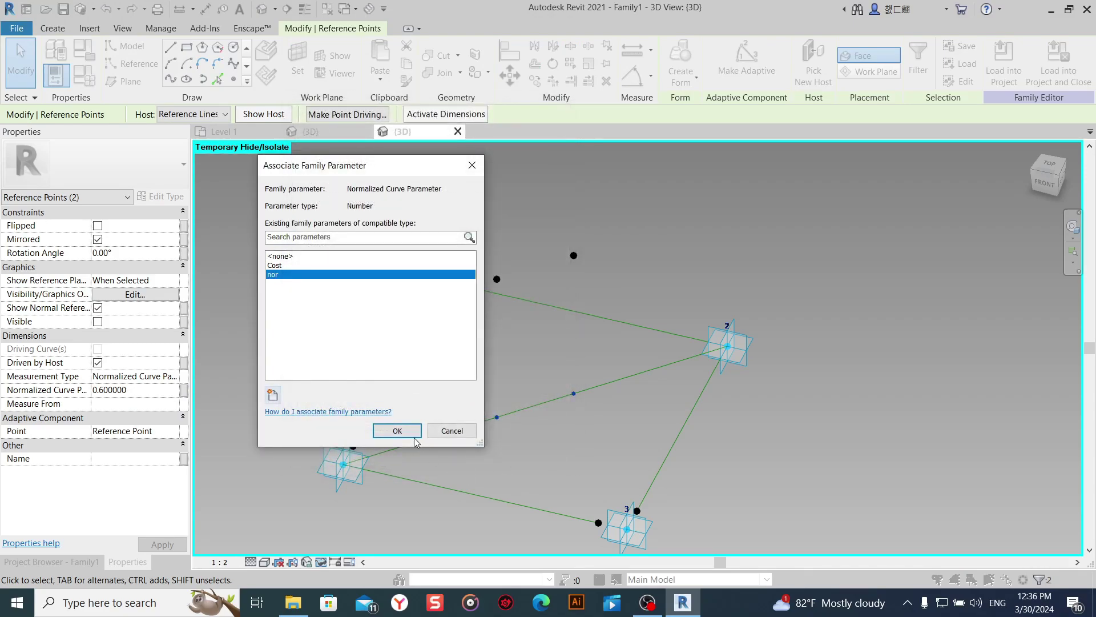
click(400, 435)
click(564, 443)
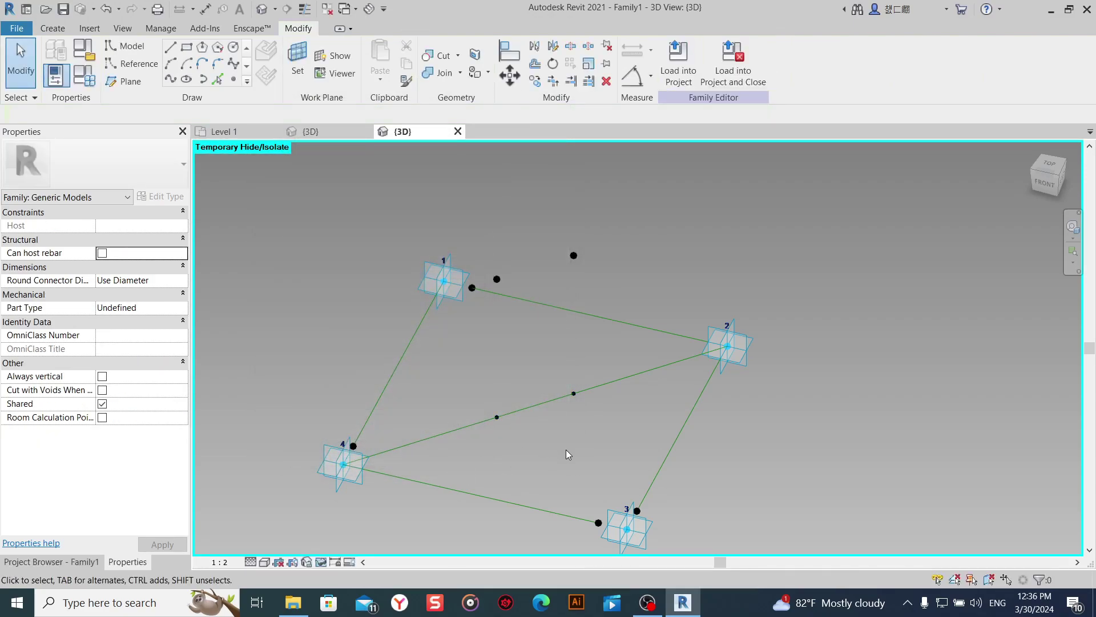
click(85, 79)
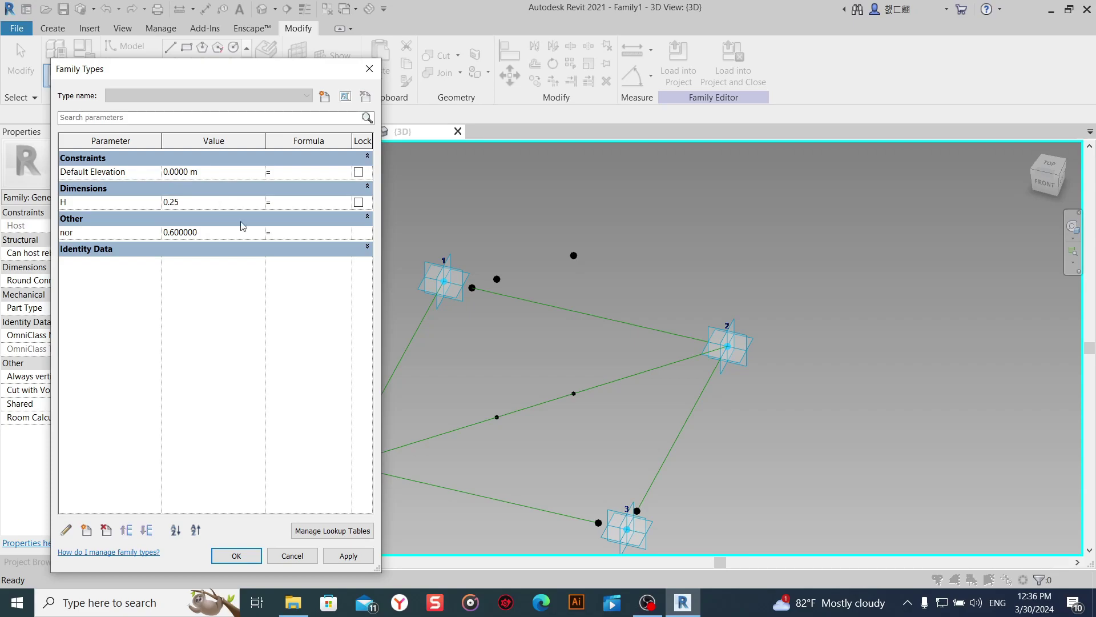
Change H to 0.25 m in Family Types and accept the change.
click(345, 559)
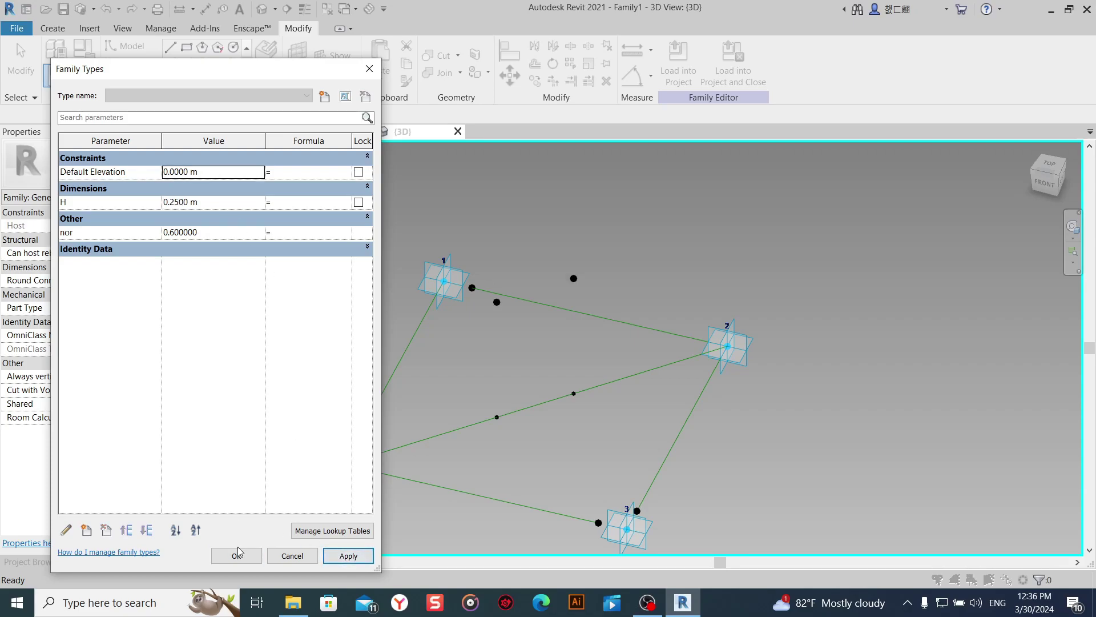
click(277, 561)
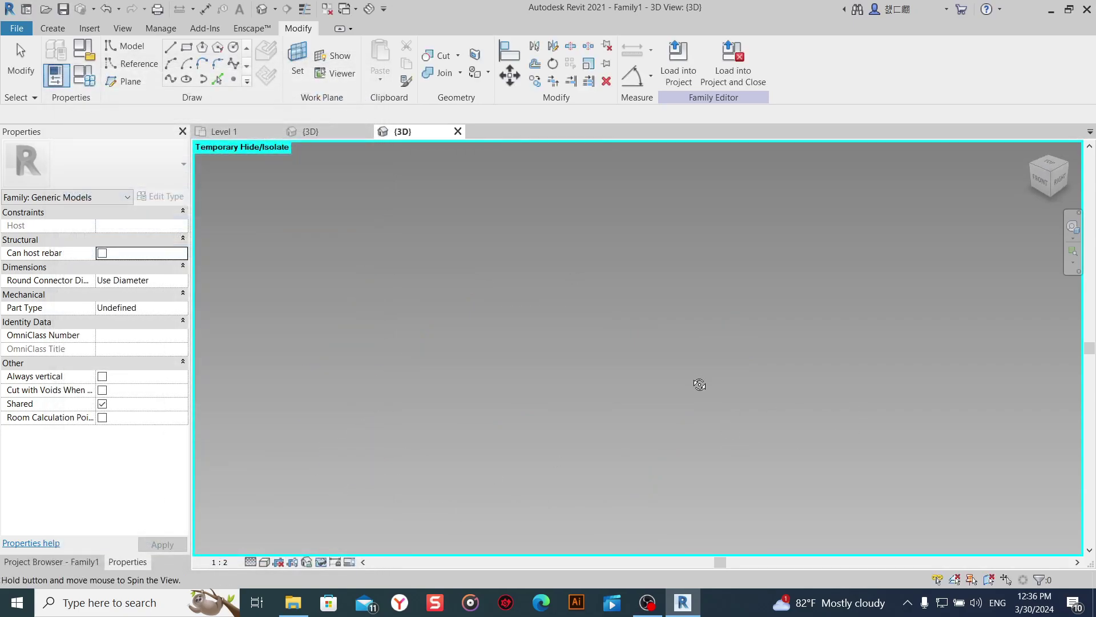
scroll(700, 429, down, 3)
scroll(710, 431, up, 2)
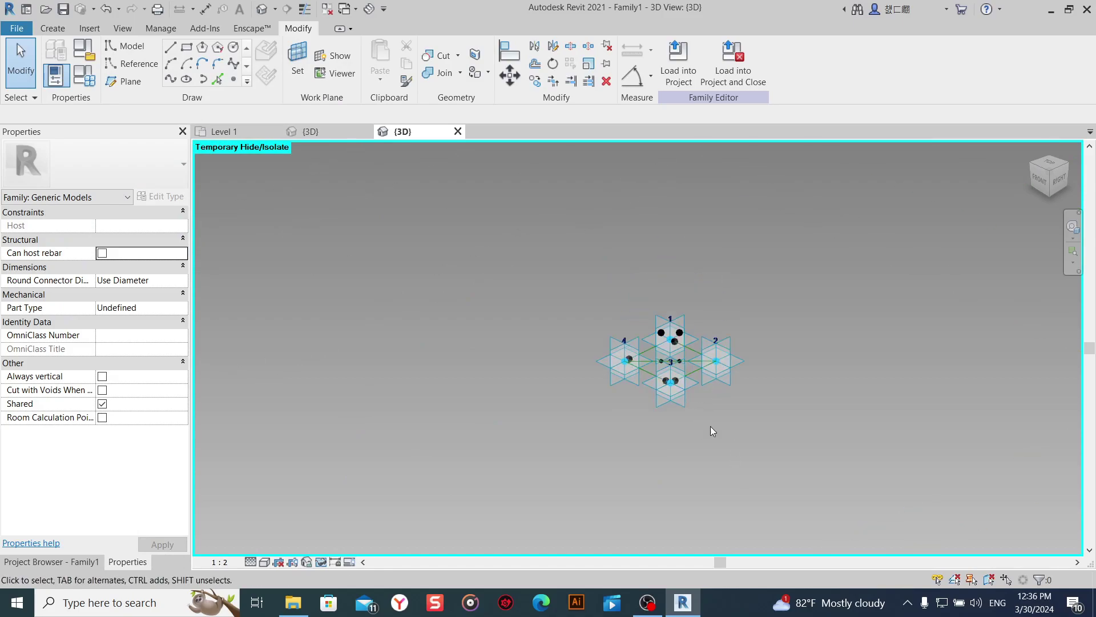
scroll(679, 371, up, 2)
mouse_move(673, 367)
middle_down()
mouse_move(598, 451)
mouse_move(611, 441)
mouse_move(614, 287)
mouse_move(622, 409)
mouse_move(662, 307)
mouse_move(728, 311)
middle_up()
Recentre the 3D view on the panel and select the point near corner 3.
scroll(662, 308, down, 3)
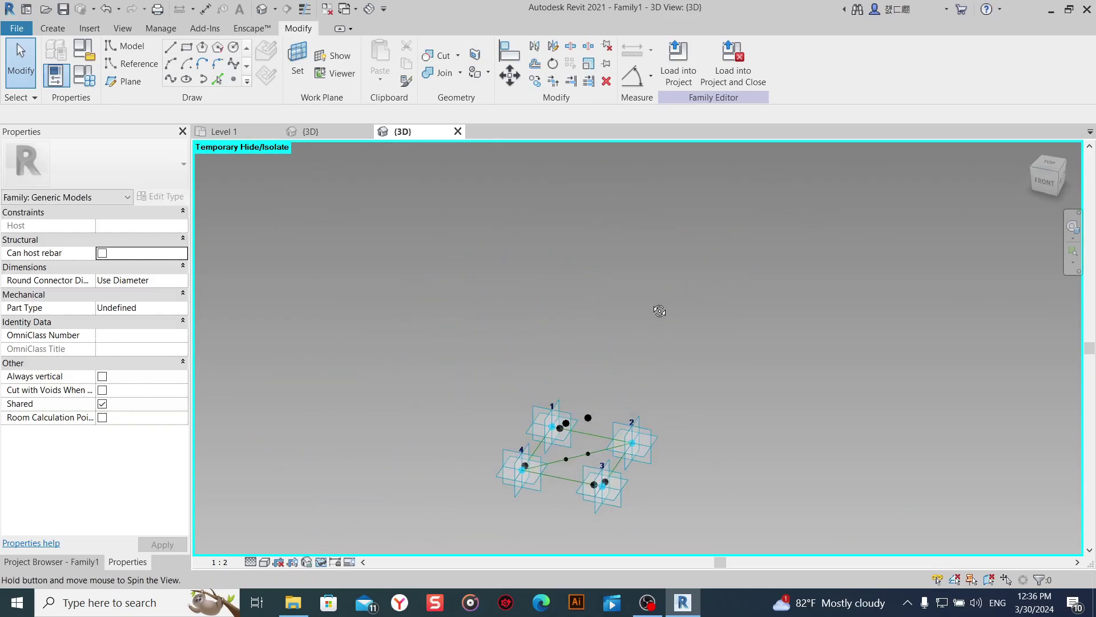
scroll(625, 470, up, 2)
scroll(608, 427, up, 1)
middle_drag(608, 429, 611, 347)
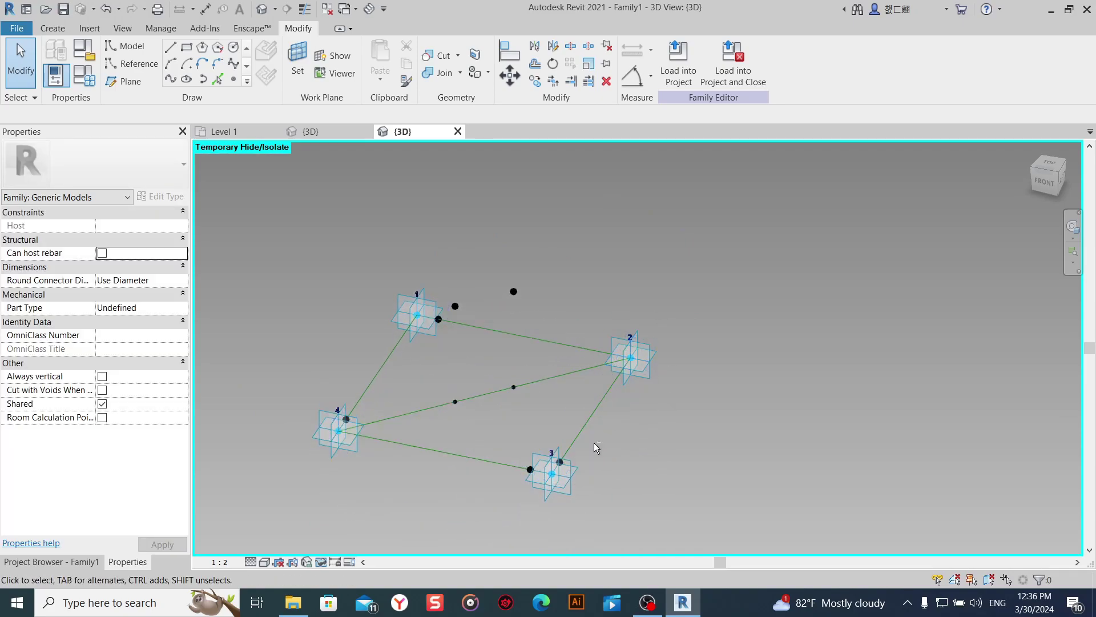
middle_drag(594, 443, 681, 465)
scroll(498, 433, up, 2)
middle_drag(498, 432, 507, 520)
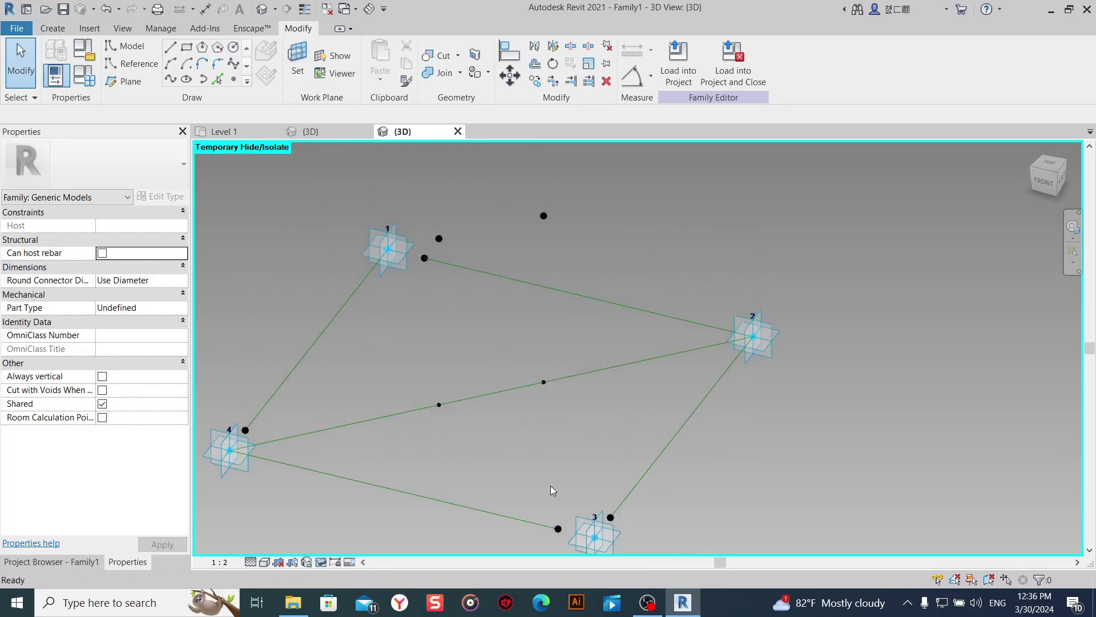
click(610, 518)
middle_drag(558, 229, 560, 295)
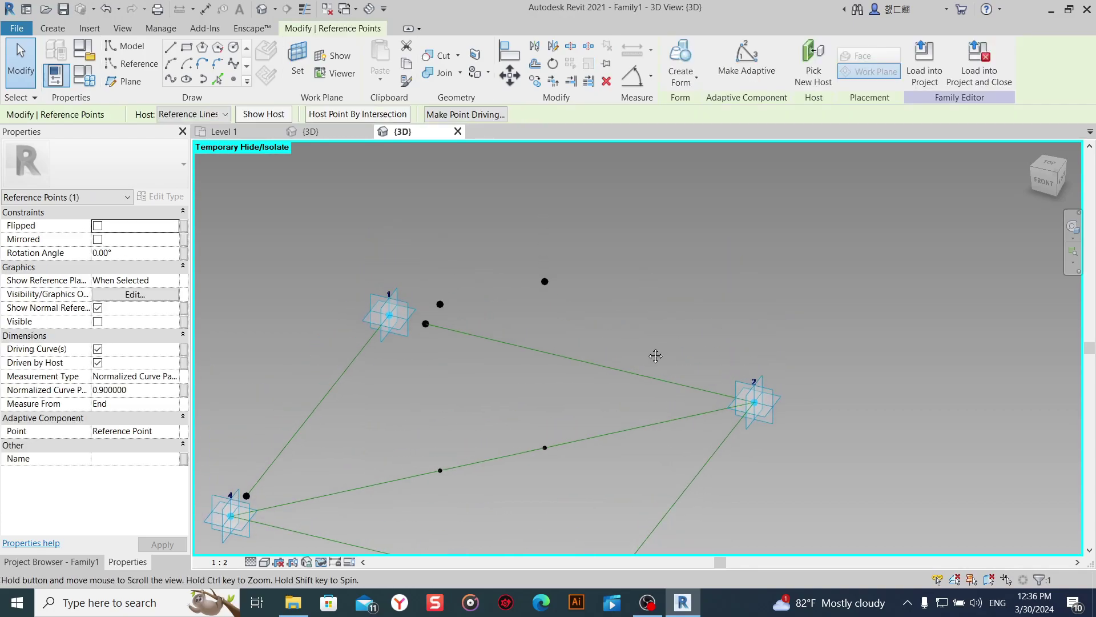
Draw a spline through the selected points as the first arched reference line.
ctrl+click(426, 324)
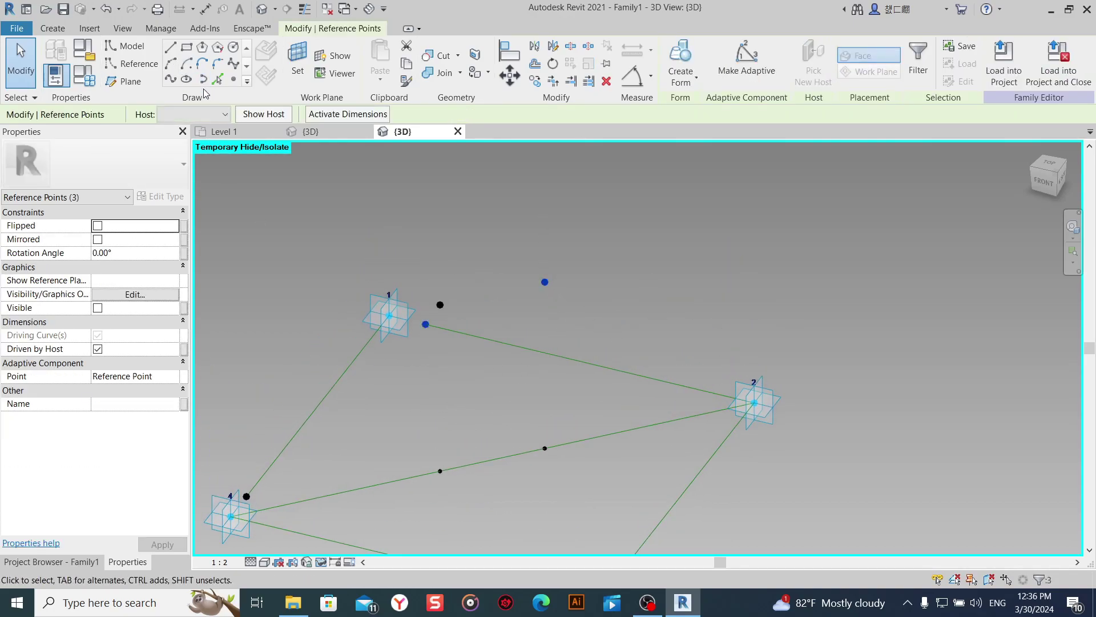
click(217, 79)
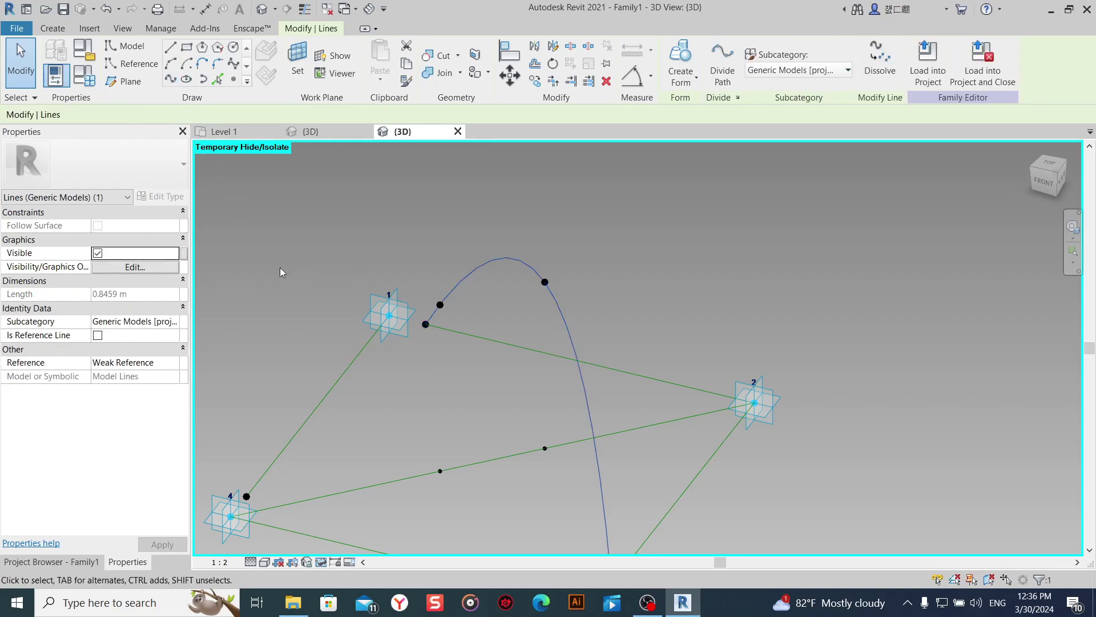
click(98, 335)
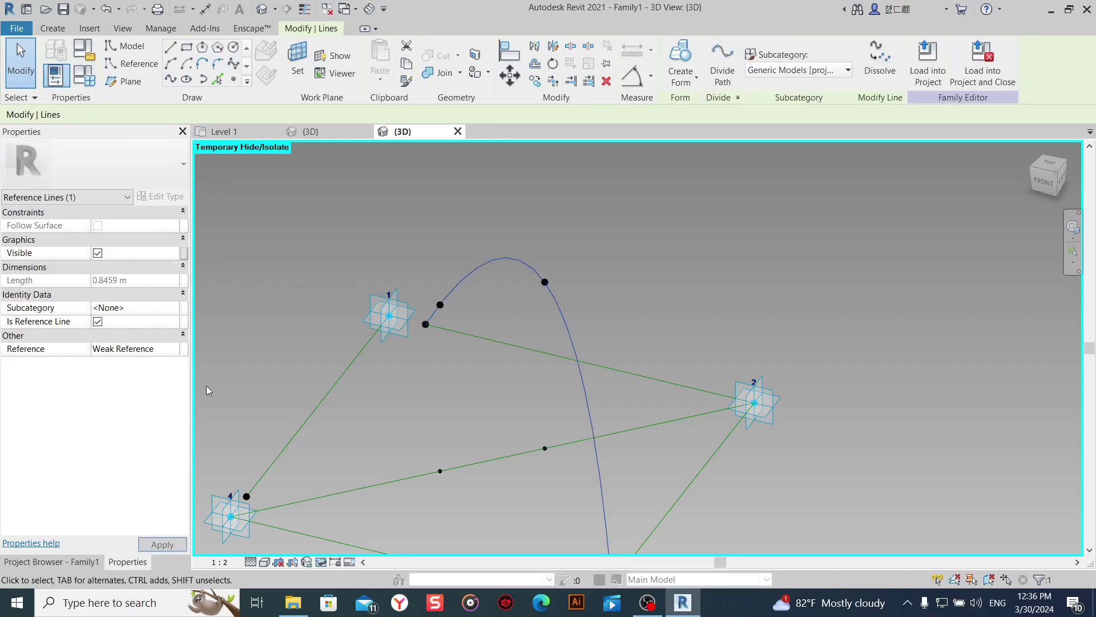
scroll(287, 372, down, 1)
middle_drag(286, 372, 327, 321)
click(399, 374)
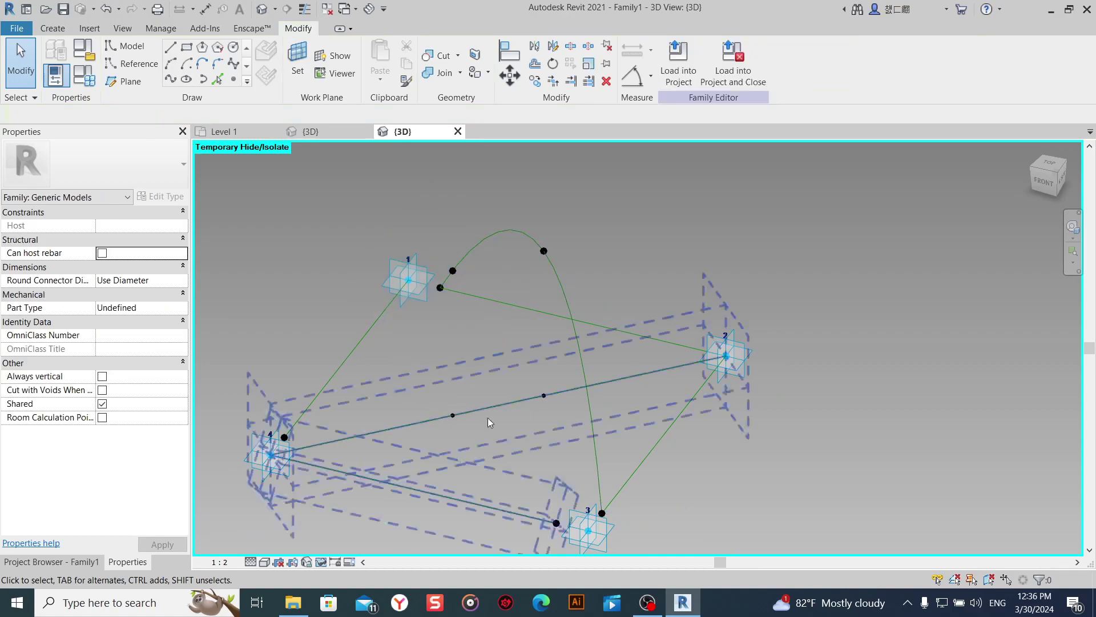
Add a second reference spline through the corner-3 point, a raised point and point 1.
click(556, 523)
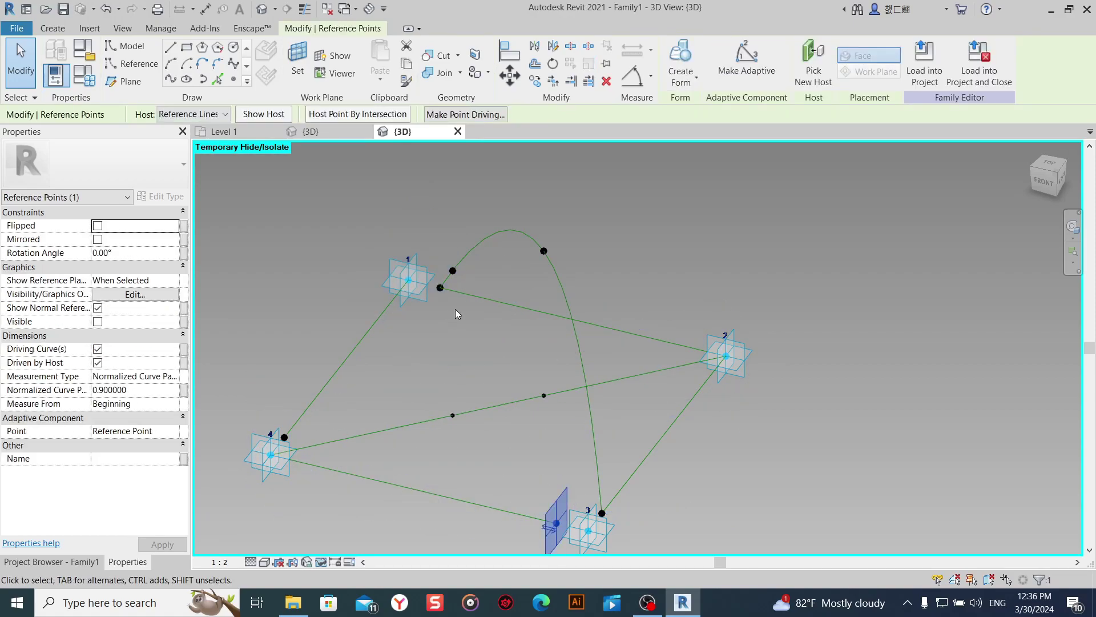
ctrl+click(453, 270)
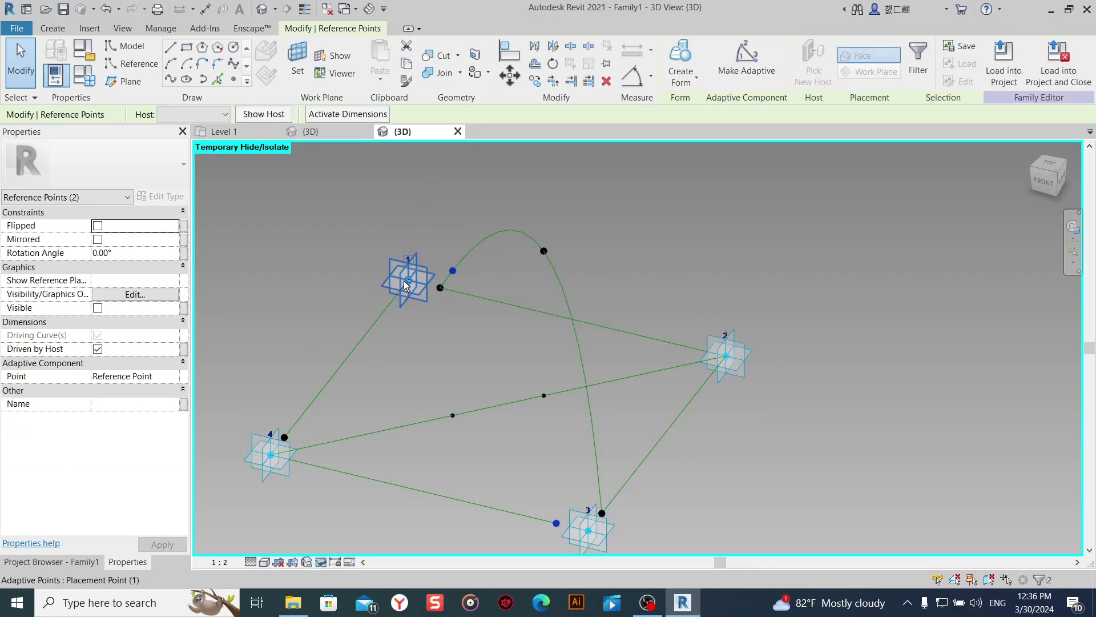
ctrl+click(405, 282)
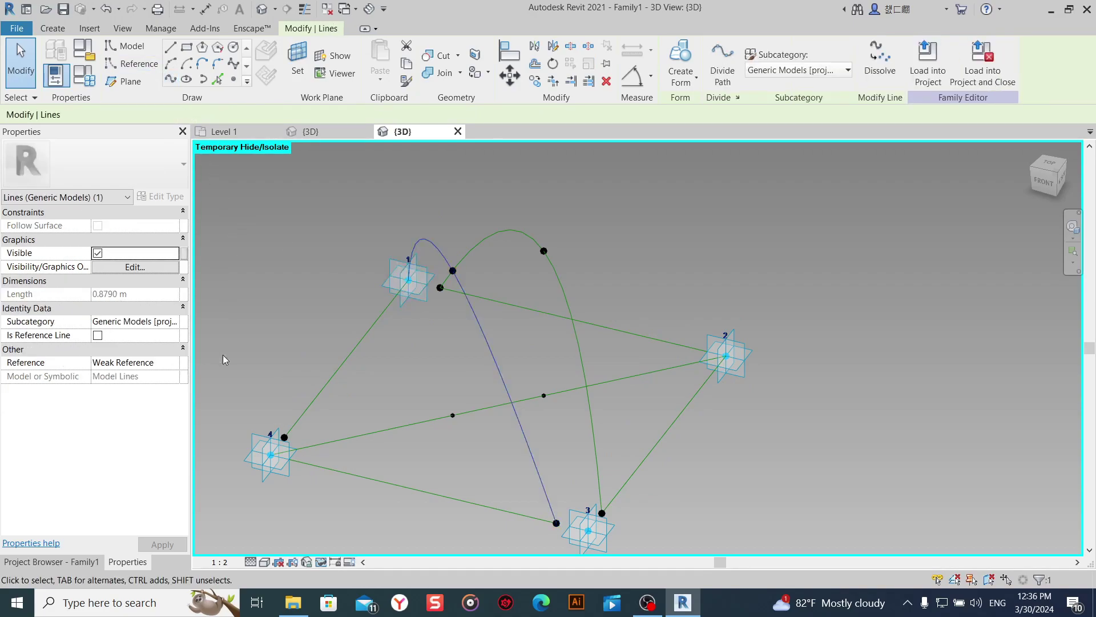
click(97, 335)
click(666, 252)
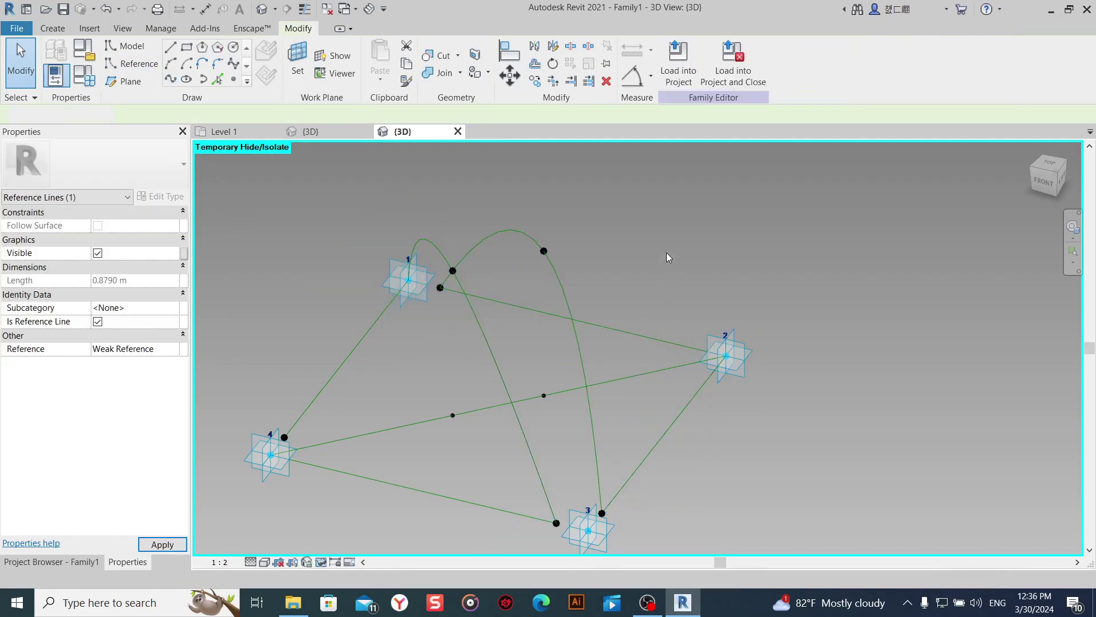
scroll(666, 252, down, 2)
mouse_move(679, 260)
shift+middle_down()
mouse_move(641, 259)
mouse_move(643, 388)
mouse_move(624, 278)
shift+middle_up()
scroll(623, 272, up, 3)
scroll(619, 396, up, 2)
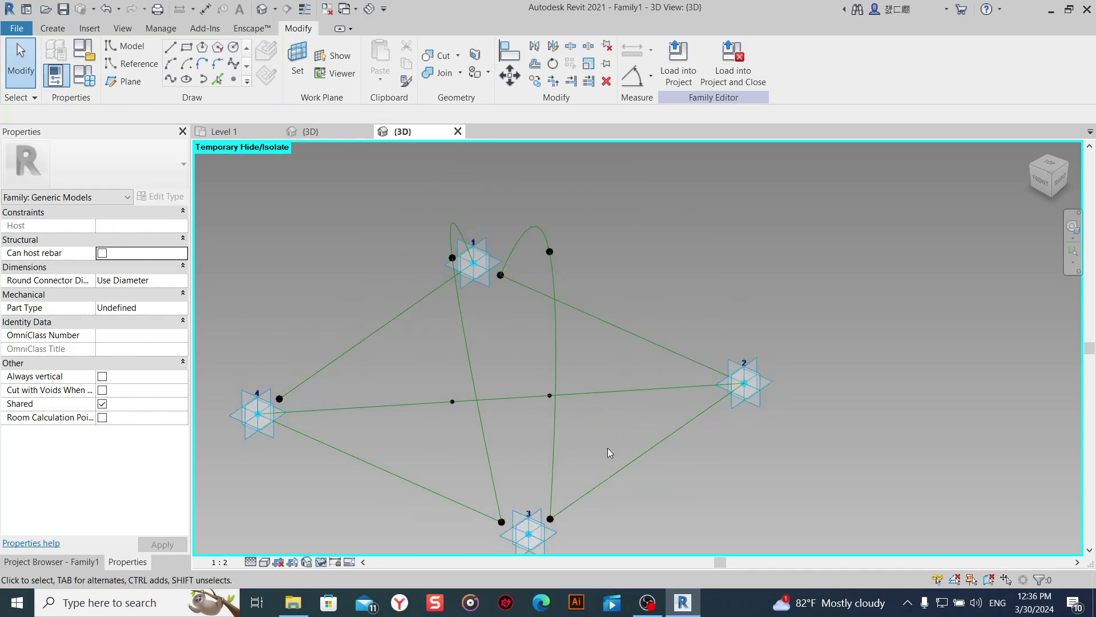
Create a surface form from the reference-line loop around point 2.
scroll(575, 359, up, 2)
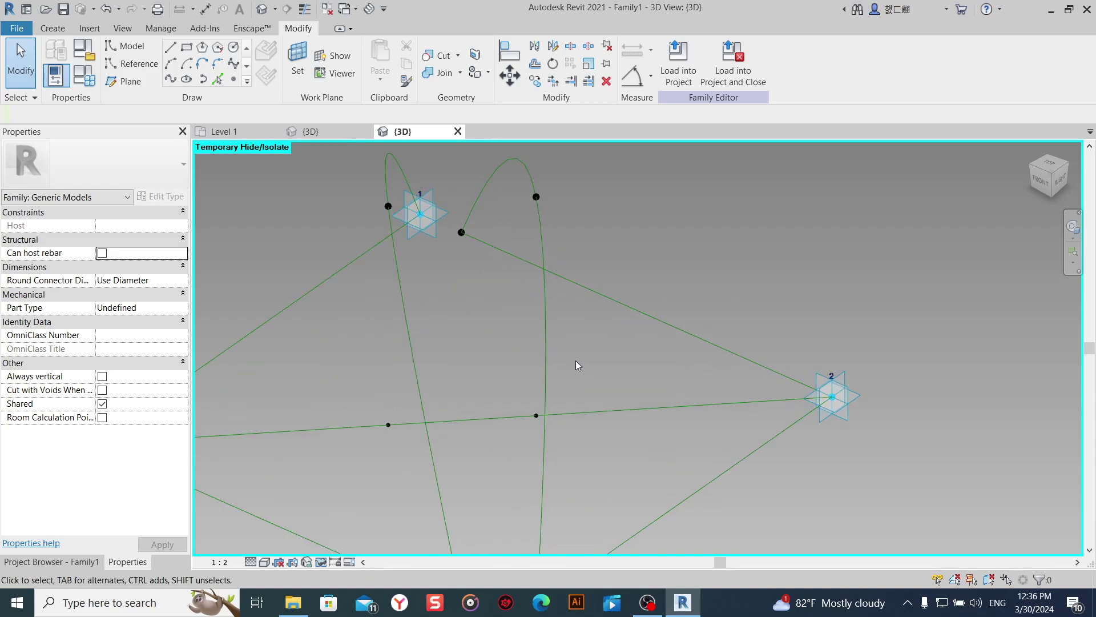
click(545, 362)
scroll(569, 361, down, 3)
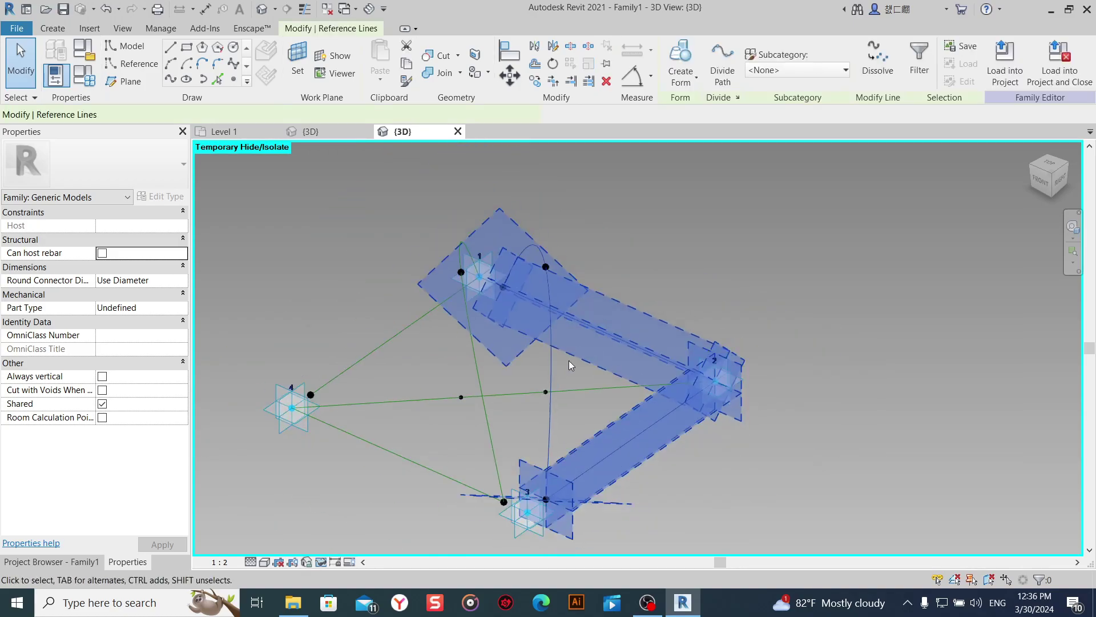
click(680, 62)
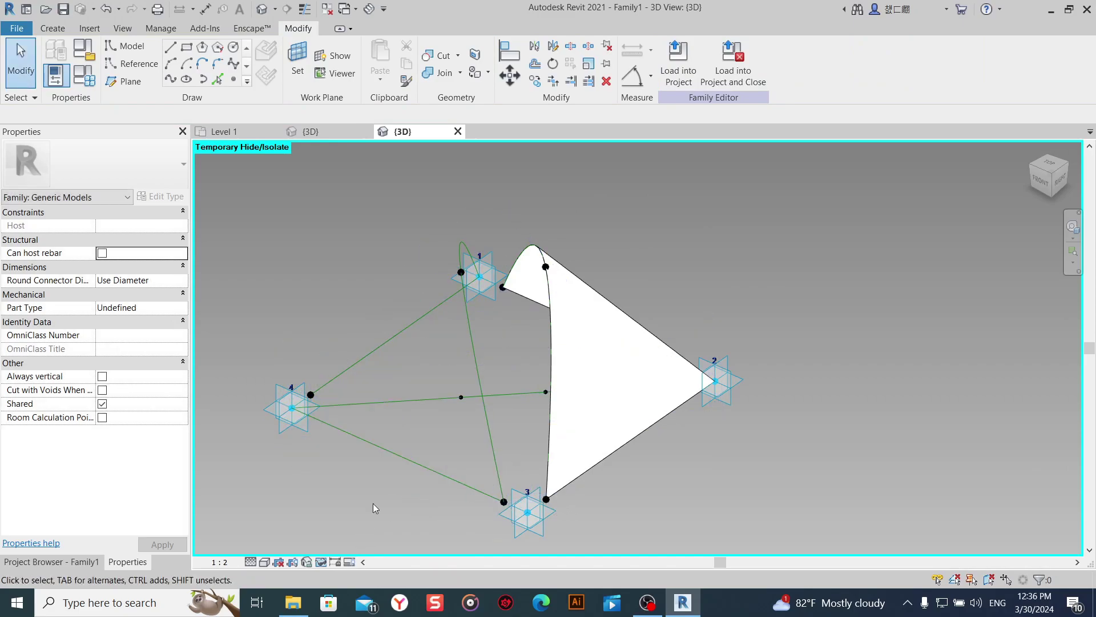
Try a second form from the curved line and the lines to point 4, then undo it.
click(489, 426)
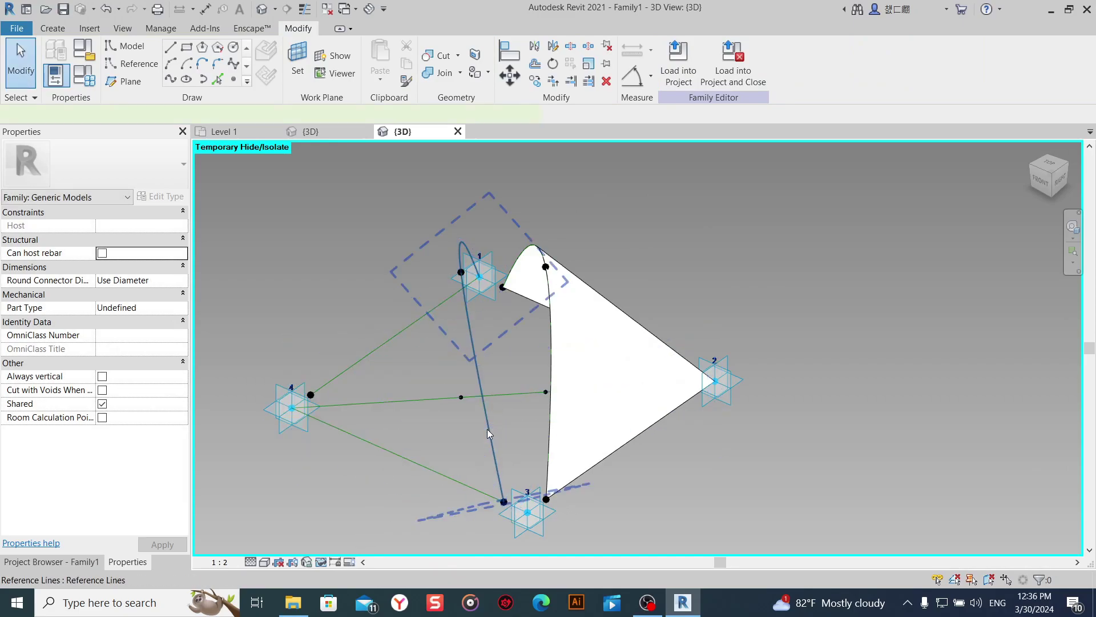
ctrl+click(406, 457)
ctrl+click(376, 354)
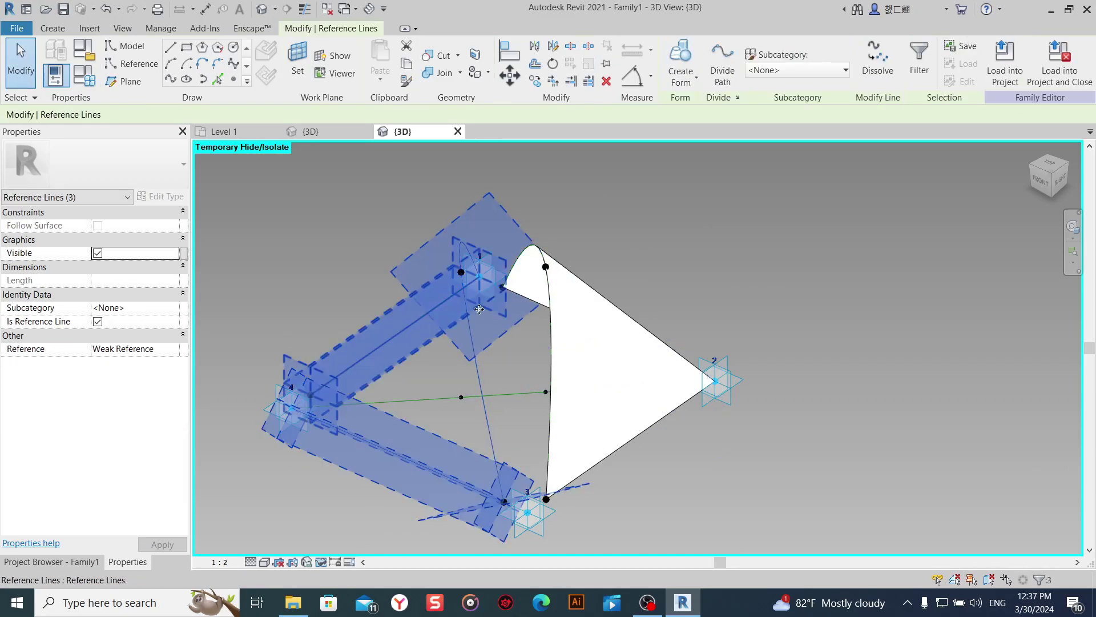
click(686, 63)
click(469, 459)
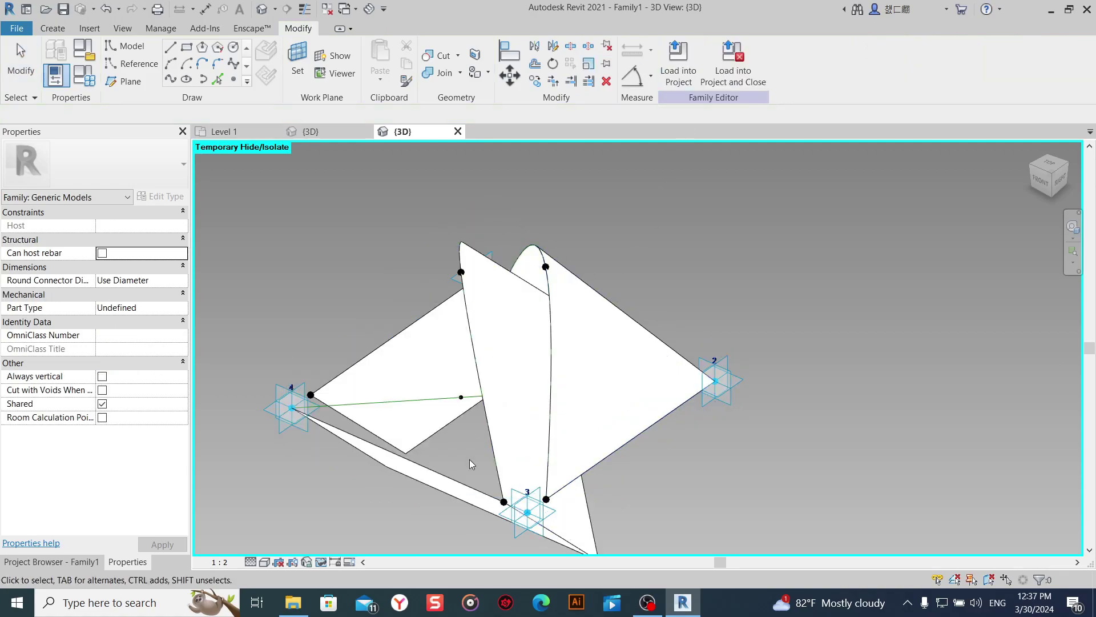
click(110, 16)
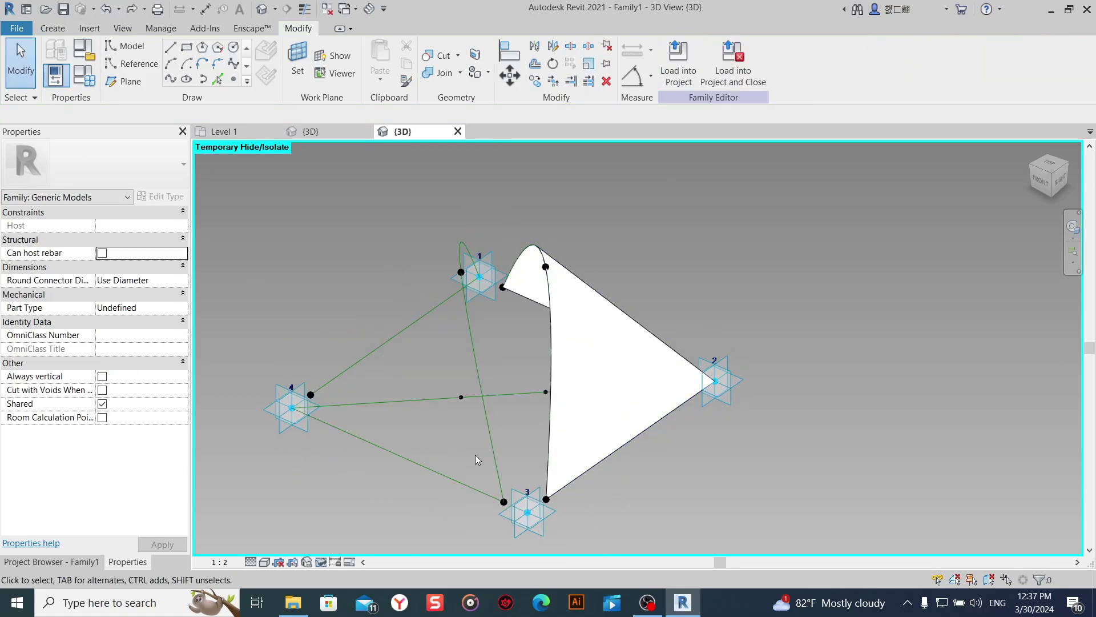
Retry the second form from the same three lines and undo it again.
click(494, 448)
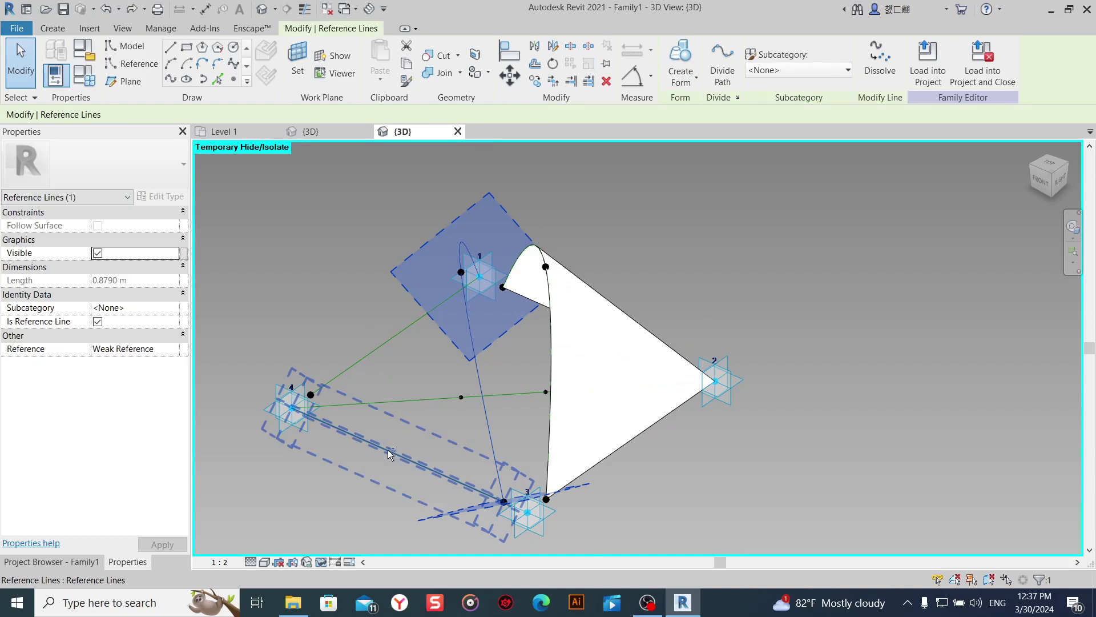
ctrl+click(343, 378)
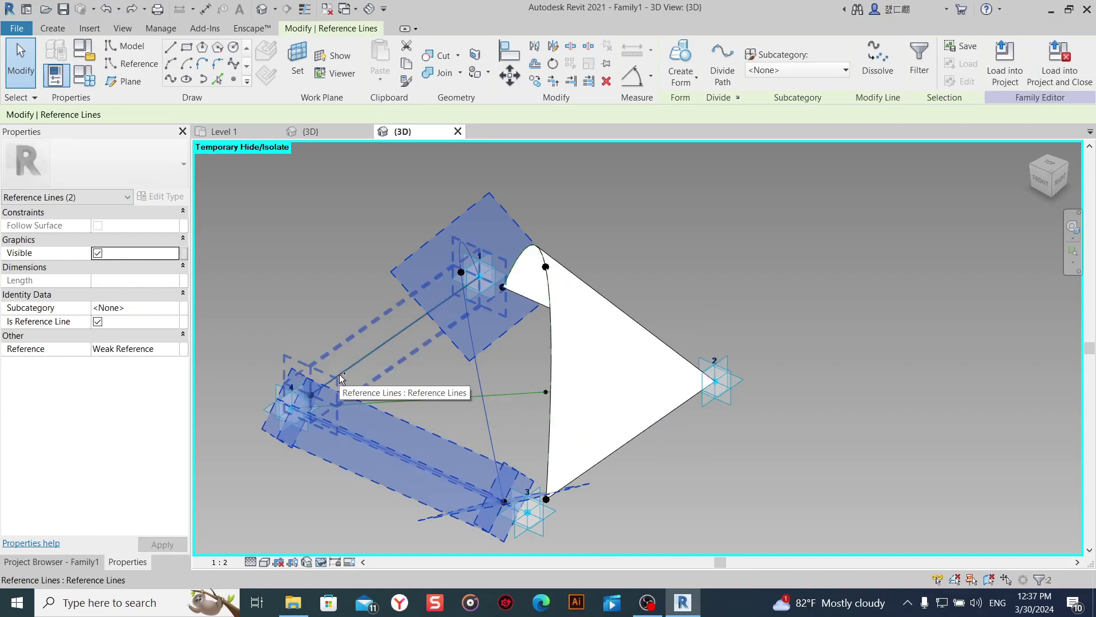
ctrl+click(339, 375)
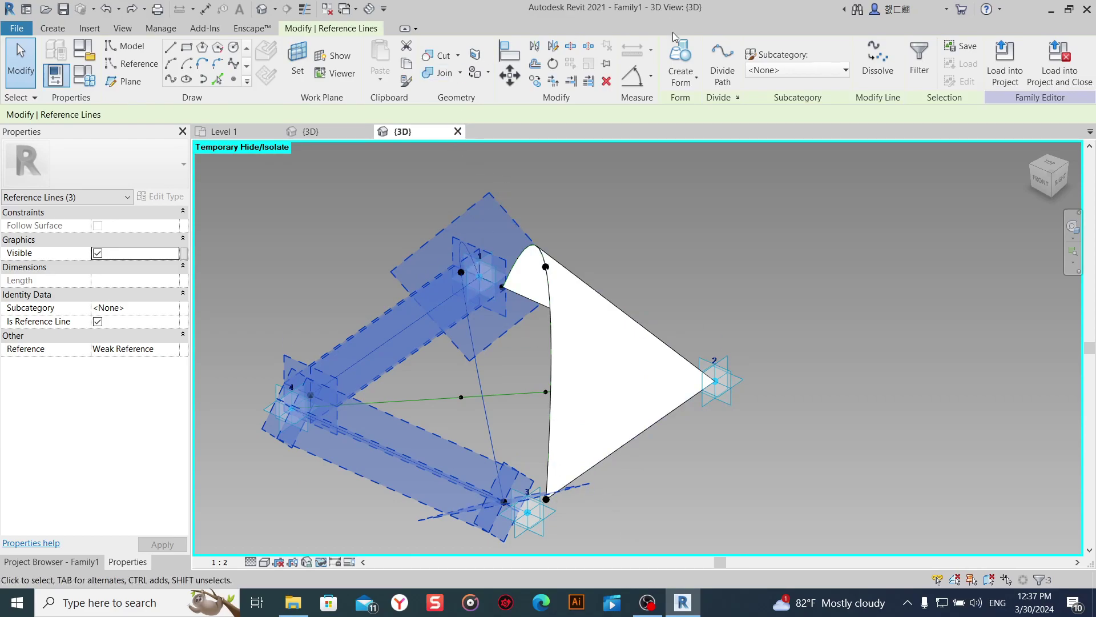
click(680, 57)
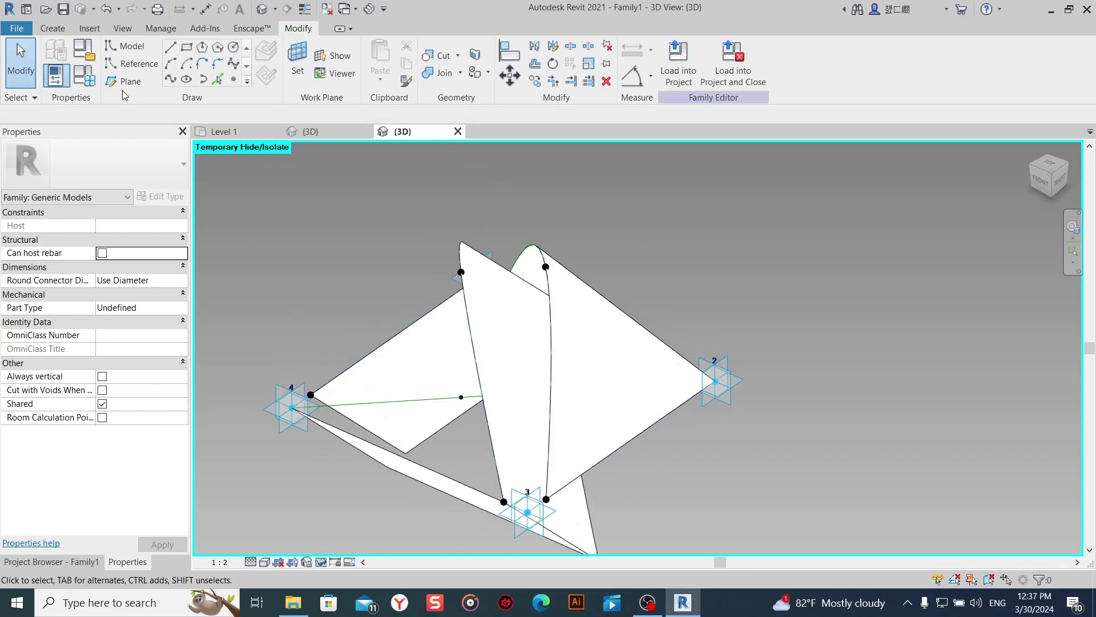
click(106, 8)
scroll(474, 406, down, 3)
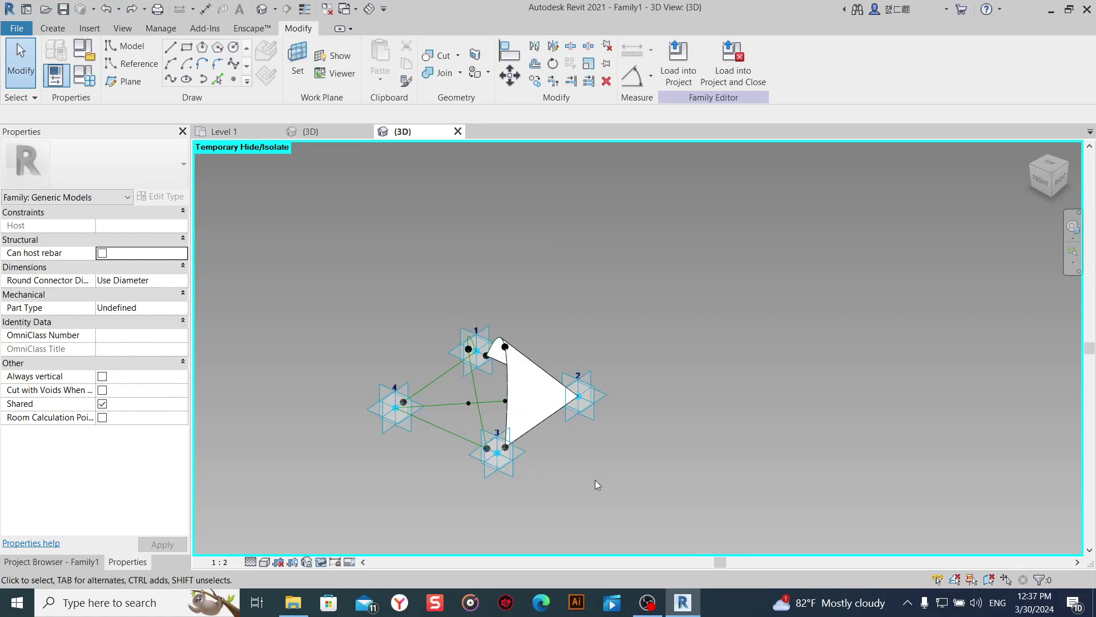
Switch to Top view and delete the left reference line between points 1 and 4.
middle_drag(594, 480, 575, 438)
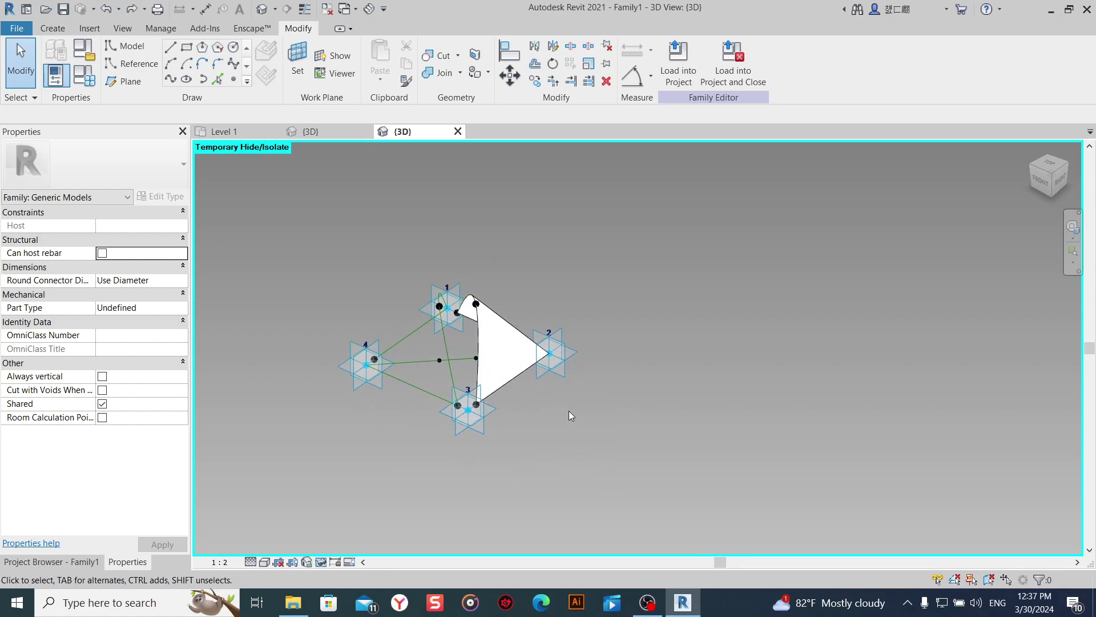
scroll(565, 386, up, 3)
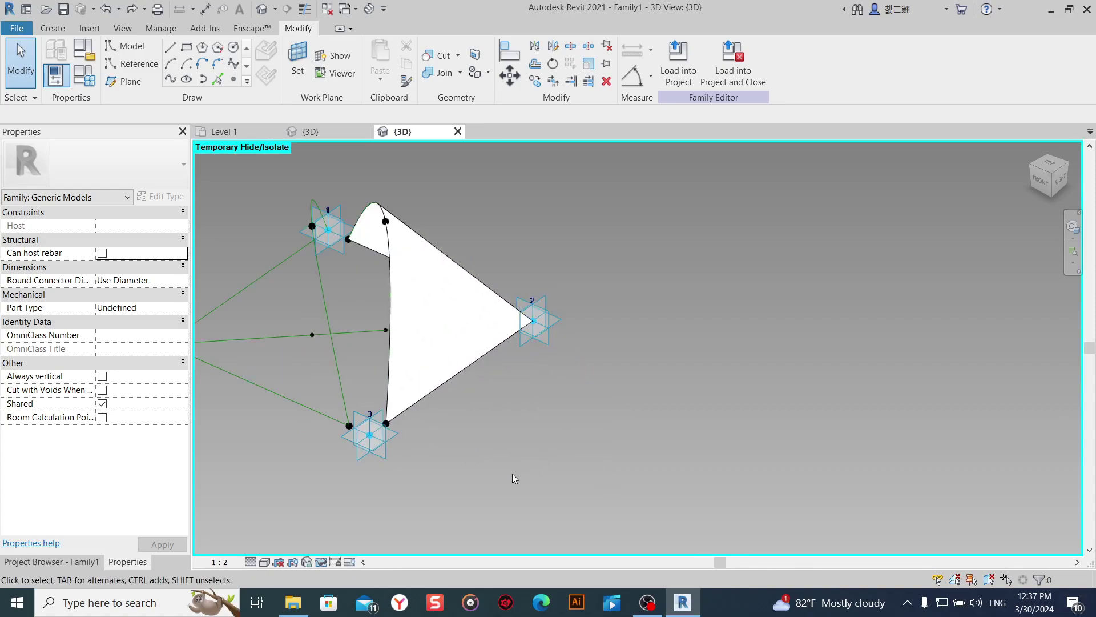
mouse_move(512, 478)
middle_down()
mouse_move(582, 441)
mouse_move(536, 214)
mouse_move(562, 283)
mouse_move(641, 352)
middle_up()
scroll(581, 441, down, 3)
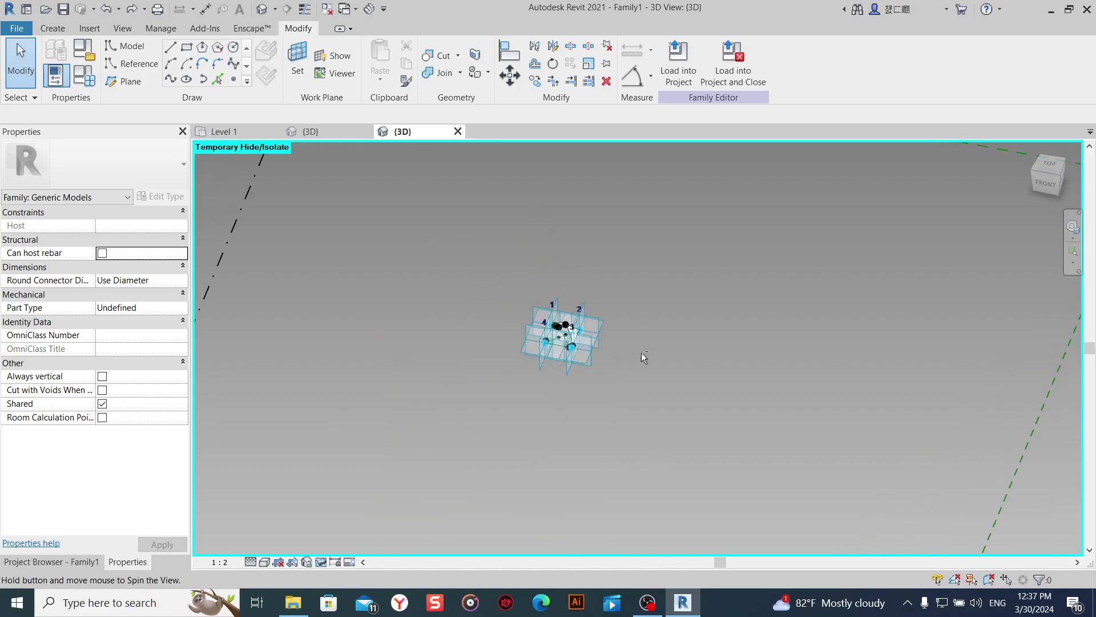
click(1048, 166)
scroll(571, 412, up, 2)
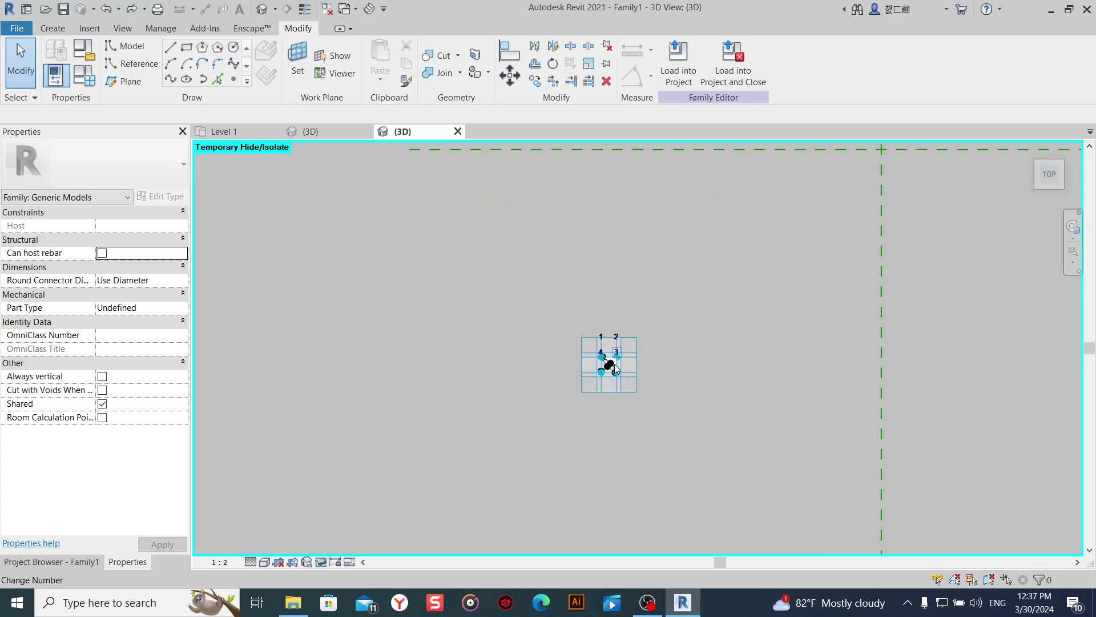
scroll(615, 369, up, 5)
scroll(666, 371, up, 3)
scroll(579, 436, down, 1)
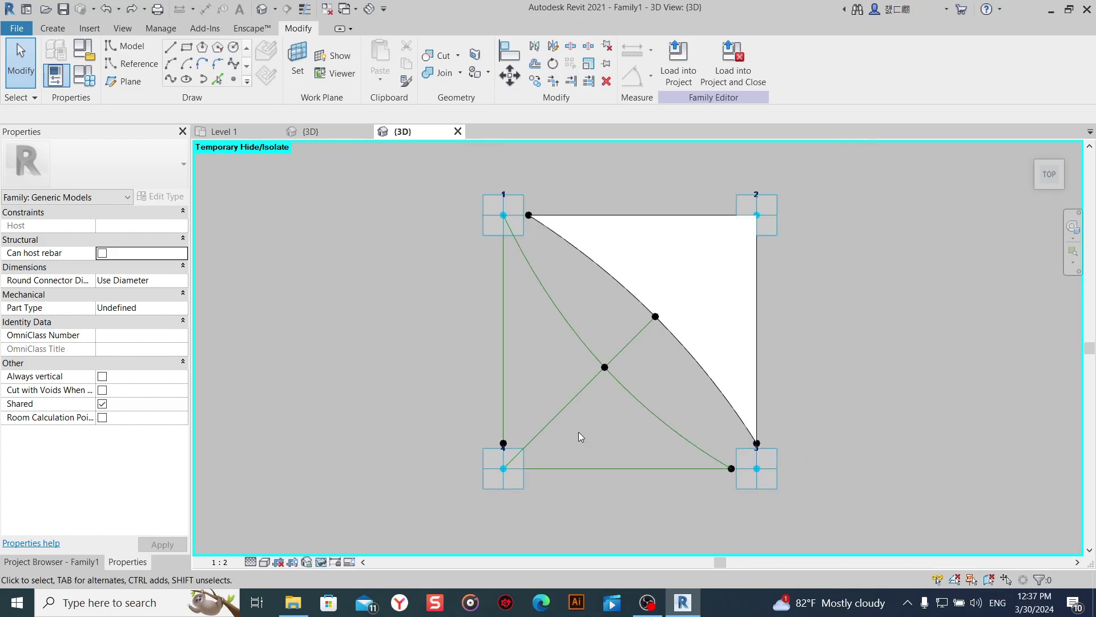
middle_drag(573, 367, 481, 445)
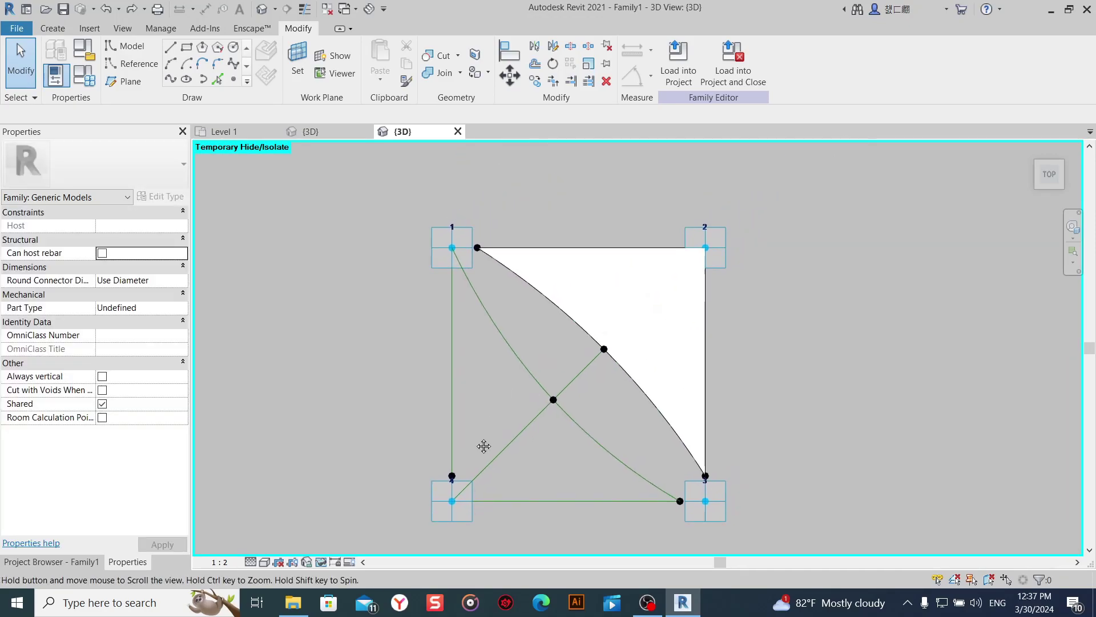
click(450, 410)
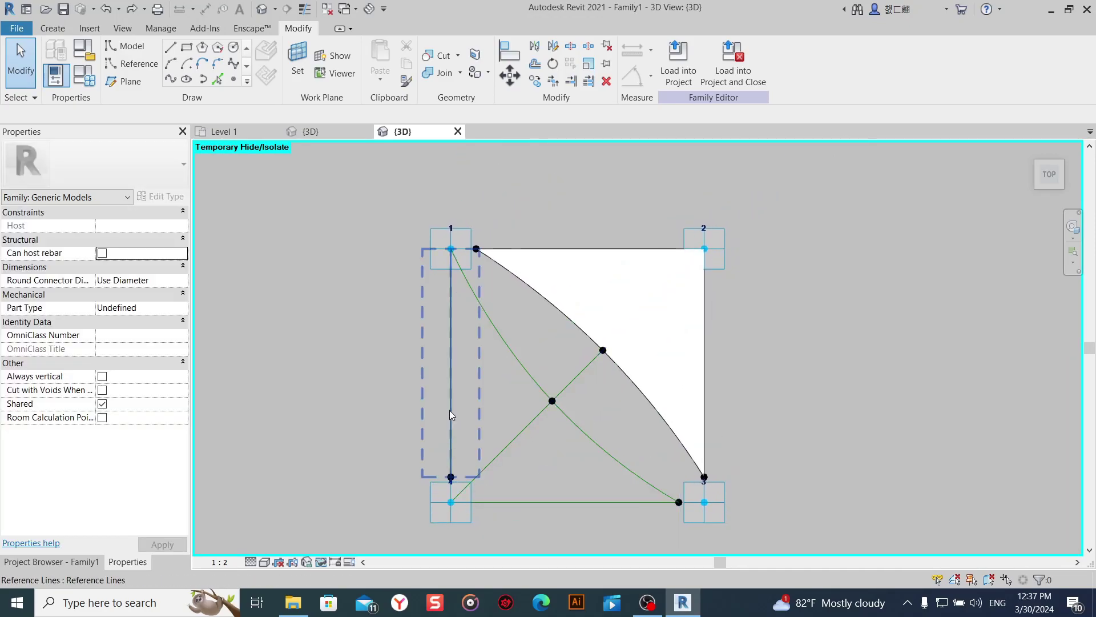
click(607, 83)
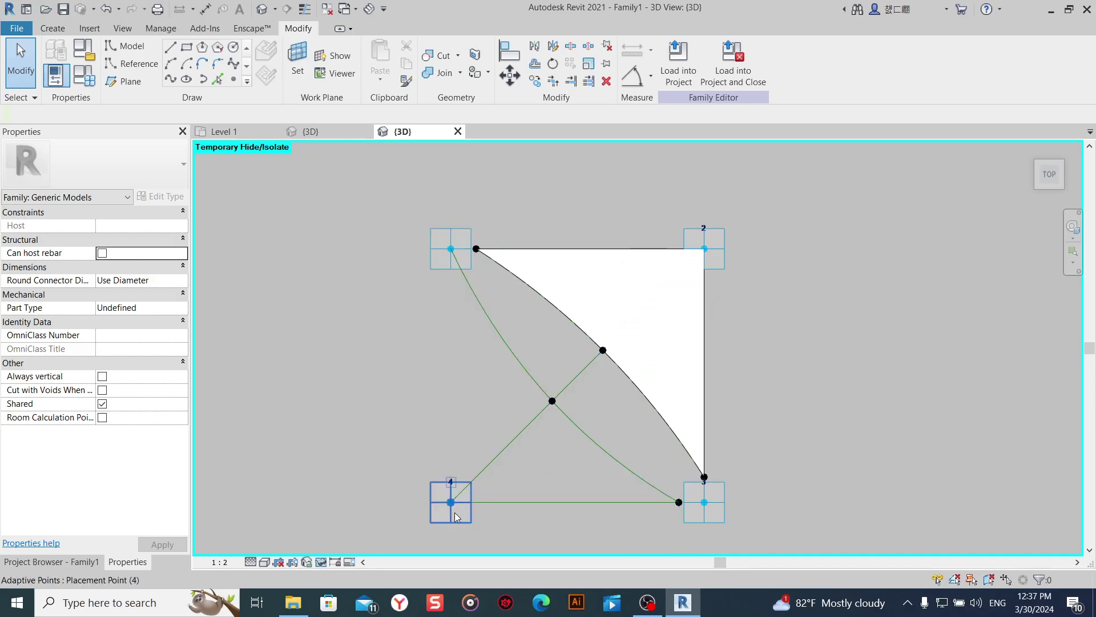
Draw a straight spline between points 1 and 4 and make it a reference line.
click(436, 267)
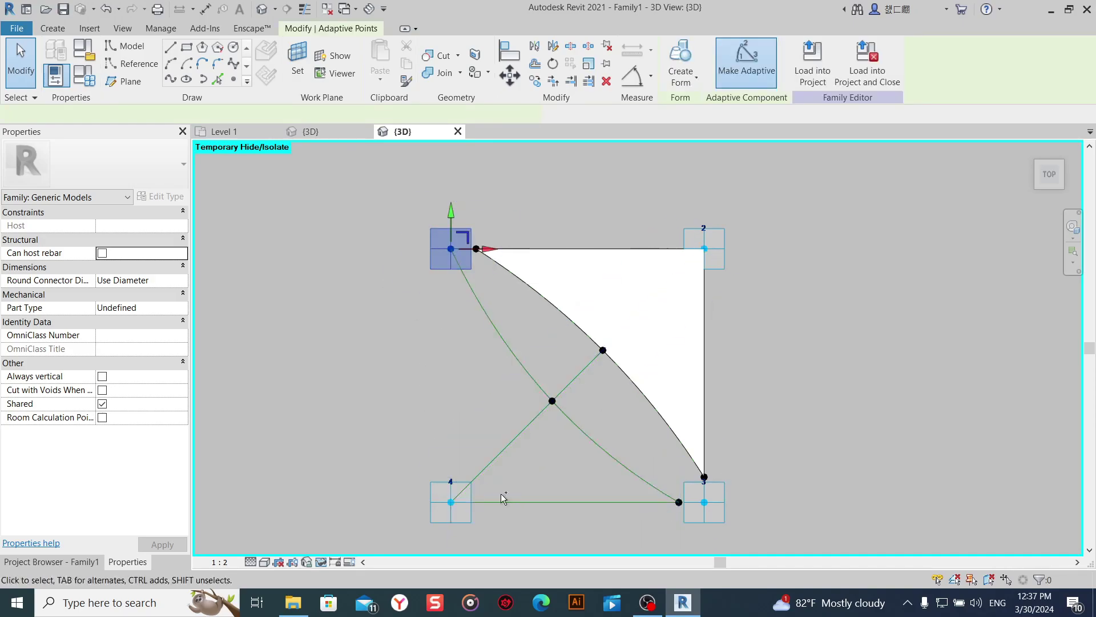
ctrl+click(464, 523)
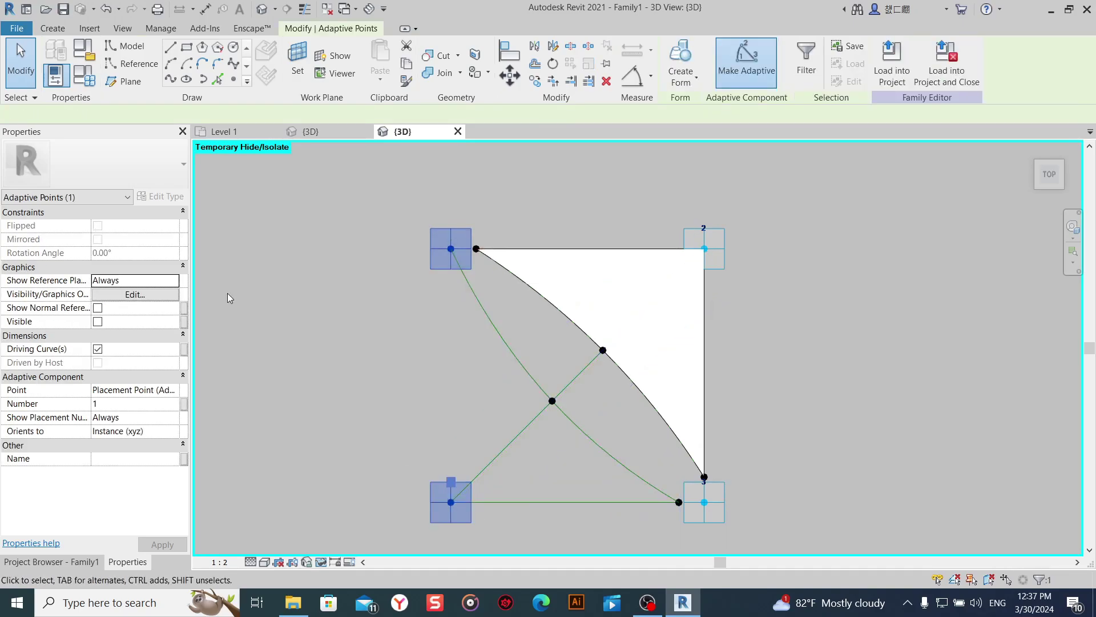
click(170, 79)
click(98, 335)
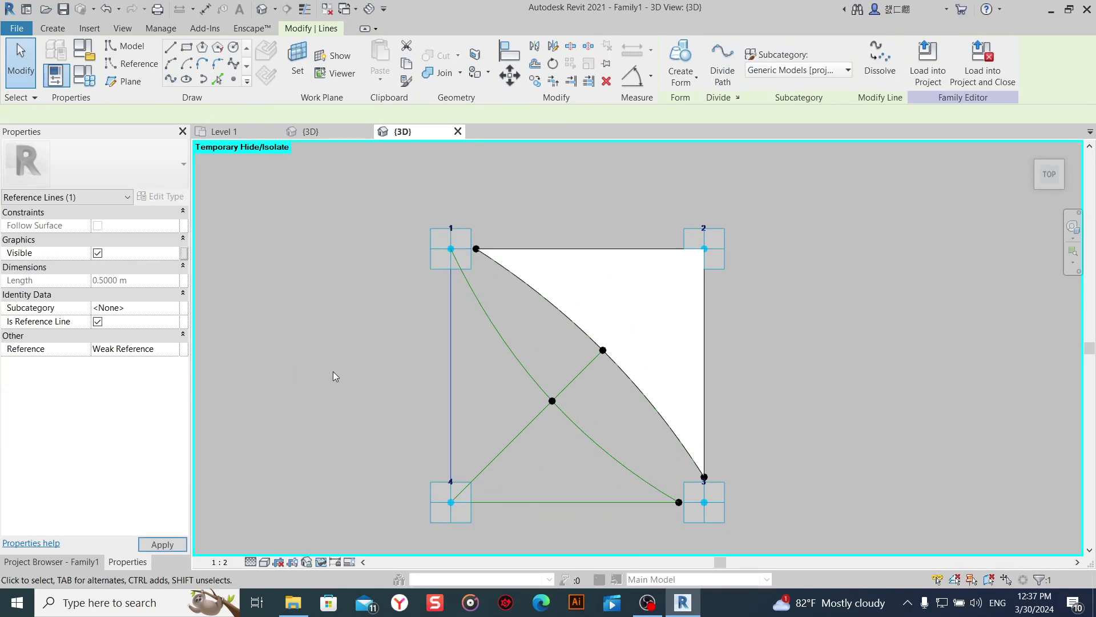
key(Escape)
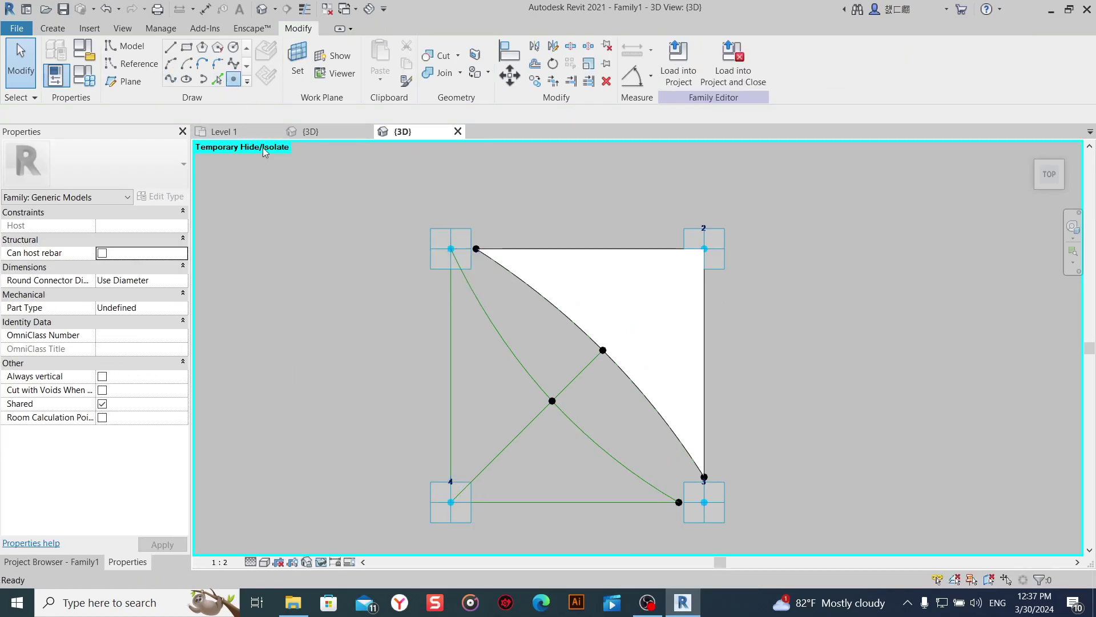
key(Return)
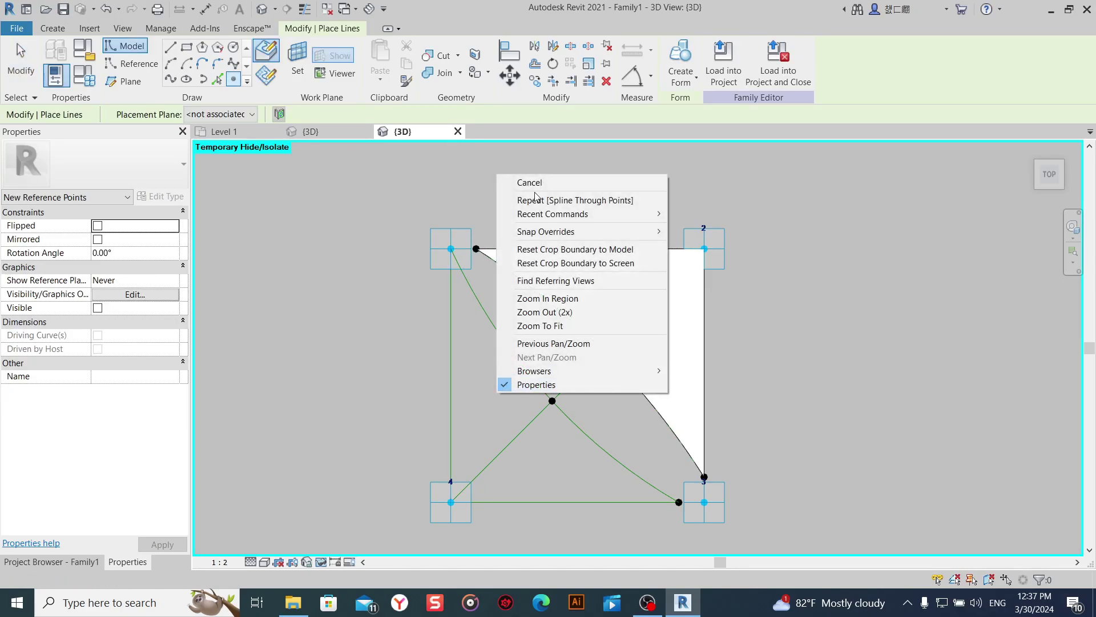
click(515, 182)
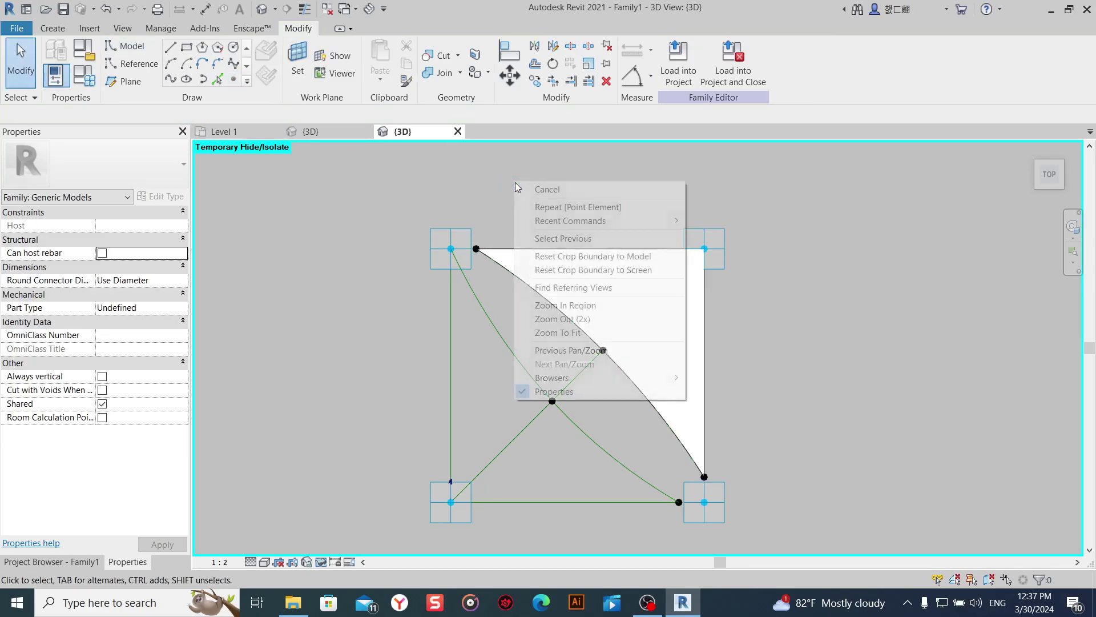
Delete the curved reference line between points 1 and 3.
click(490, 314)
click(608, 84)
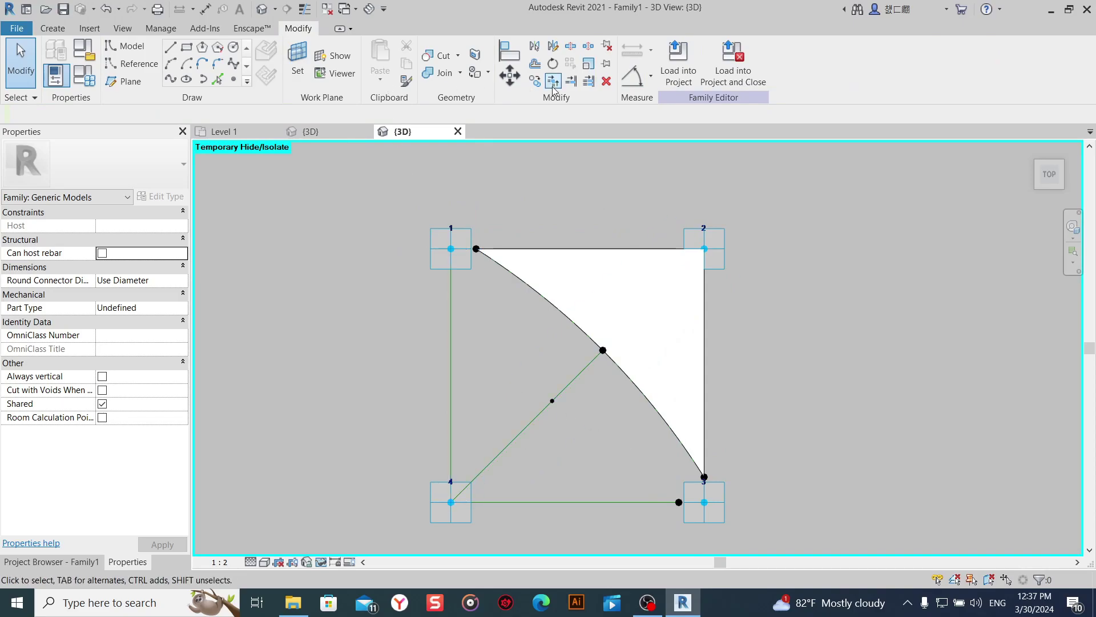
click(233, 79)
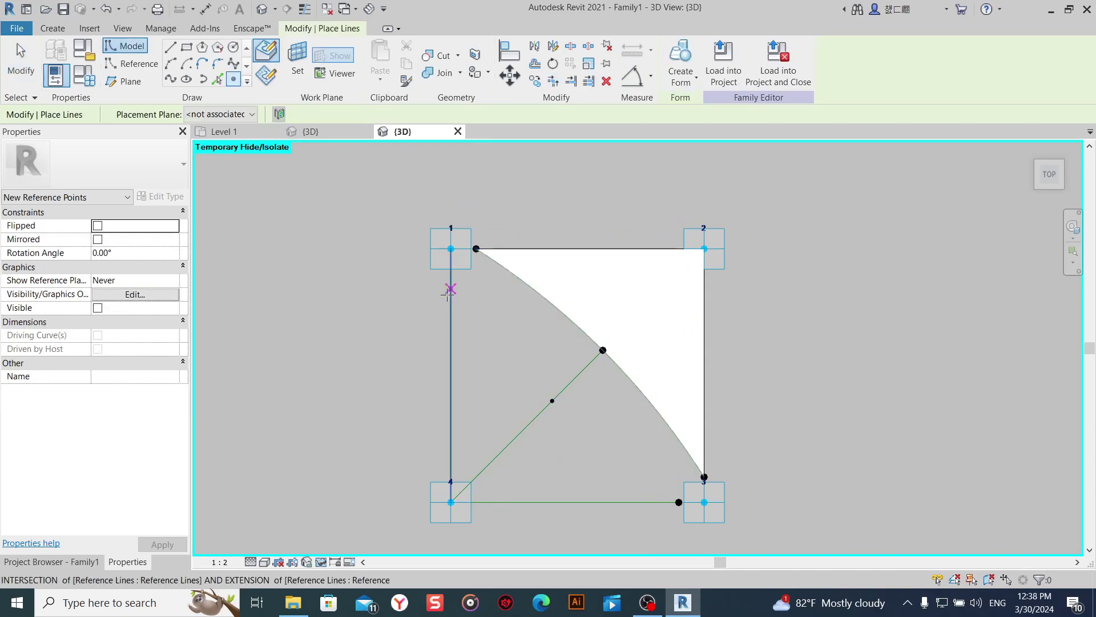
Place a point on the left vertical line at normalized position 0.9.
click(451, 288)
right_click(423, 312)
click(435, 320)
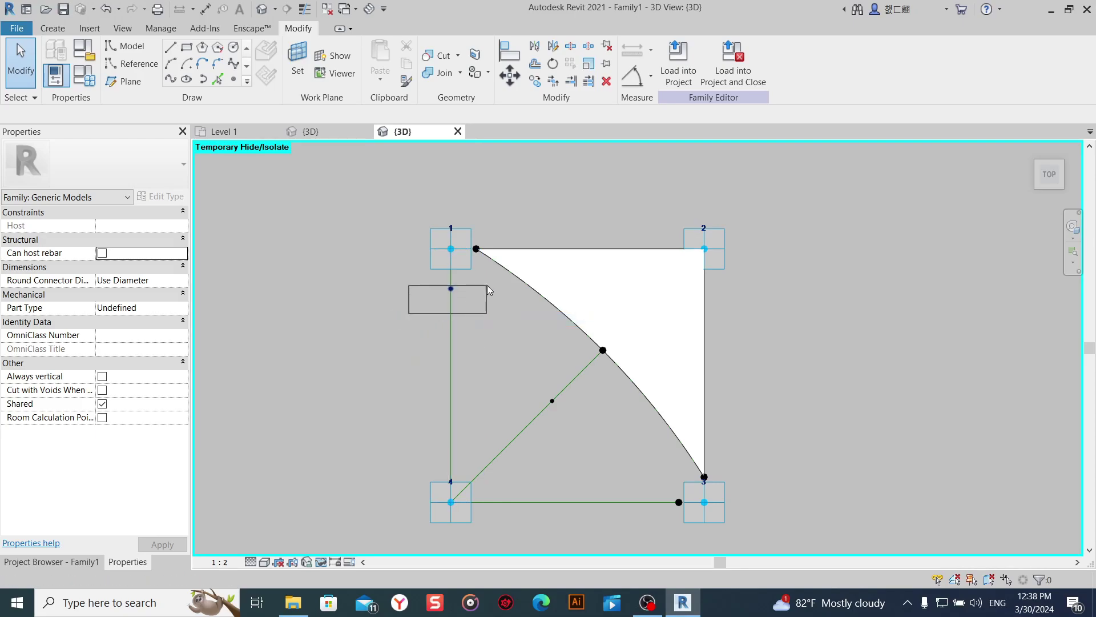
click(435, 294)
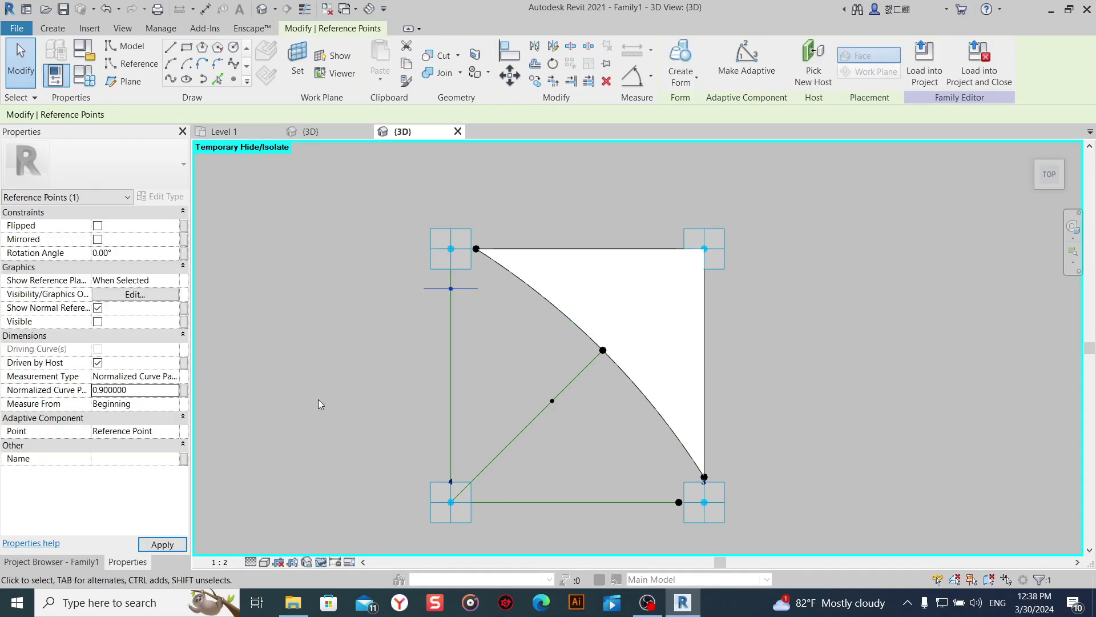
click(404, 396)
Delete the vertical reference line, then undo to restore it.
click(447, 382)
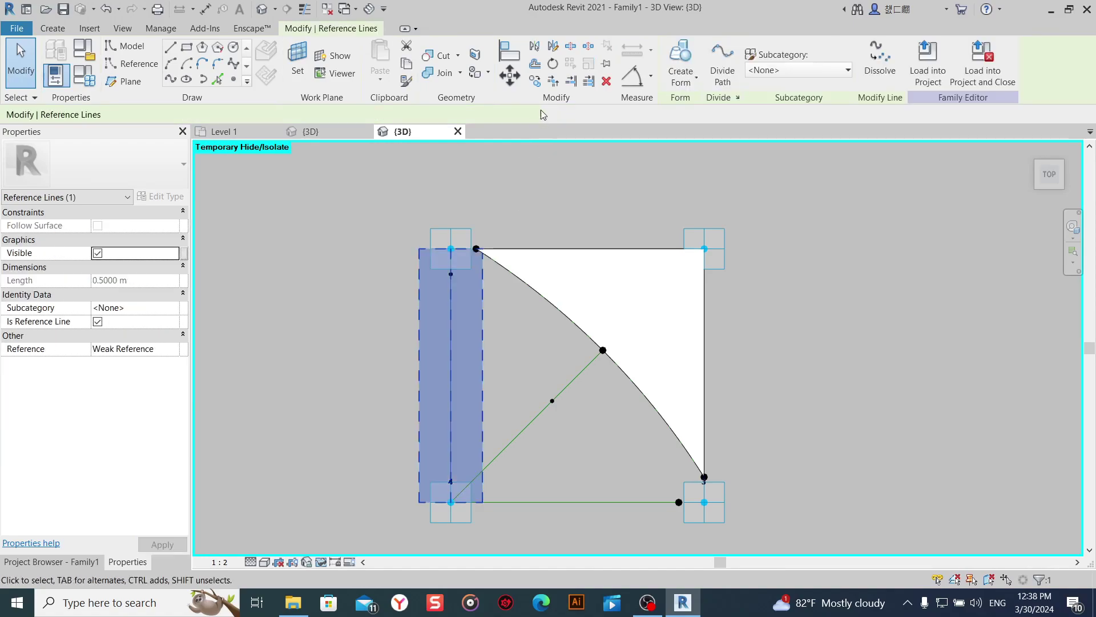
click(608, 81)
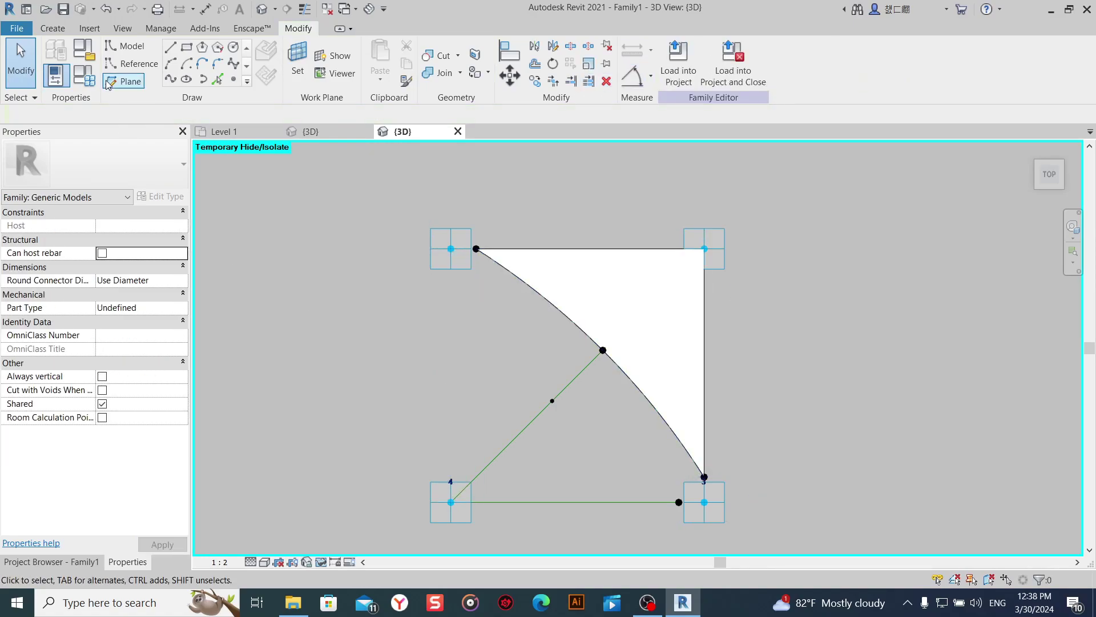
click(114, 7)
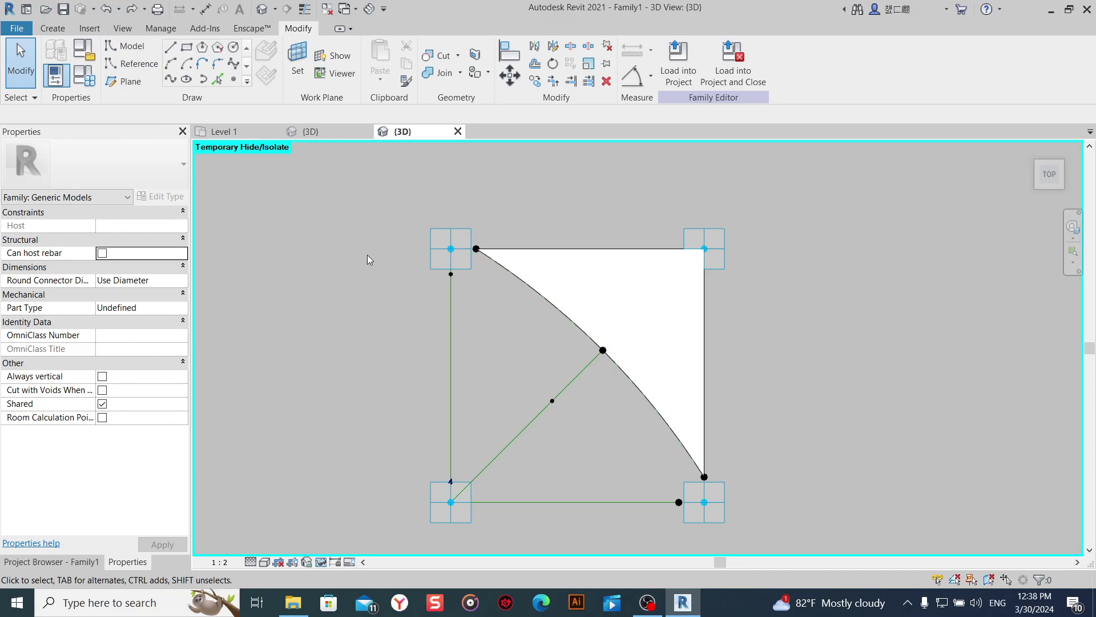
click(450, 310)
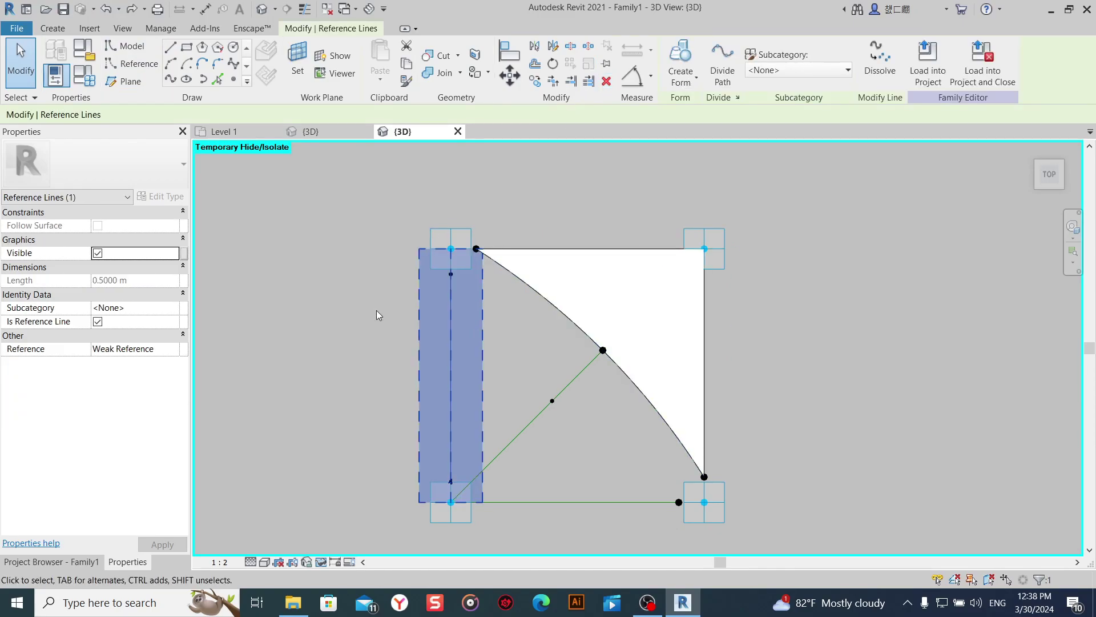
click(399, 349)
Return to Top view, then delete and restore the vertical reference line.
shift+middle_drag(477, 382, 583, 302)
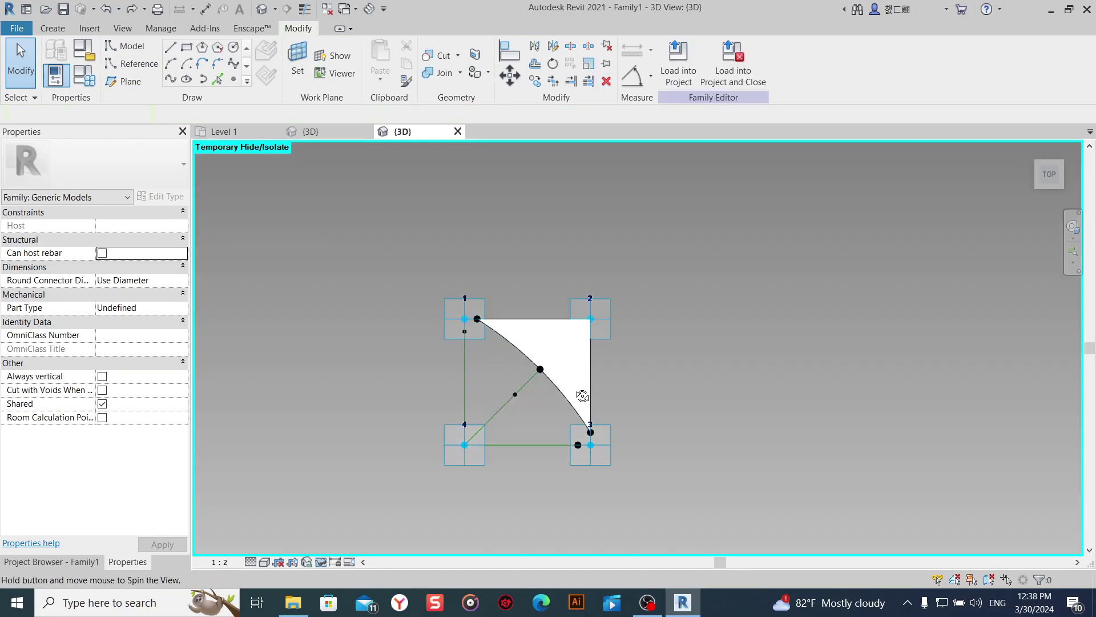
middle_drag(532, 374, 514, 224)
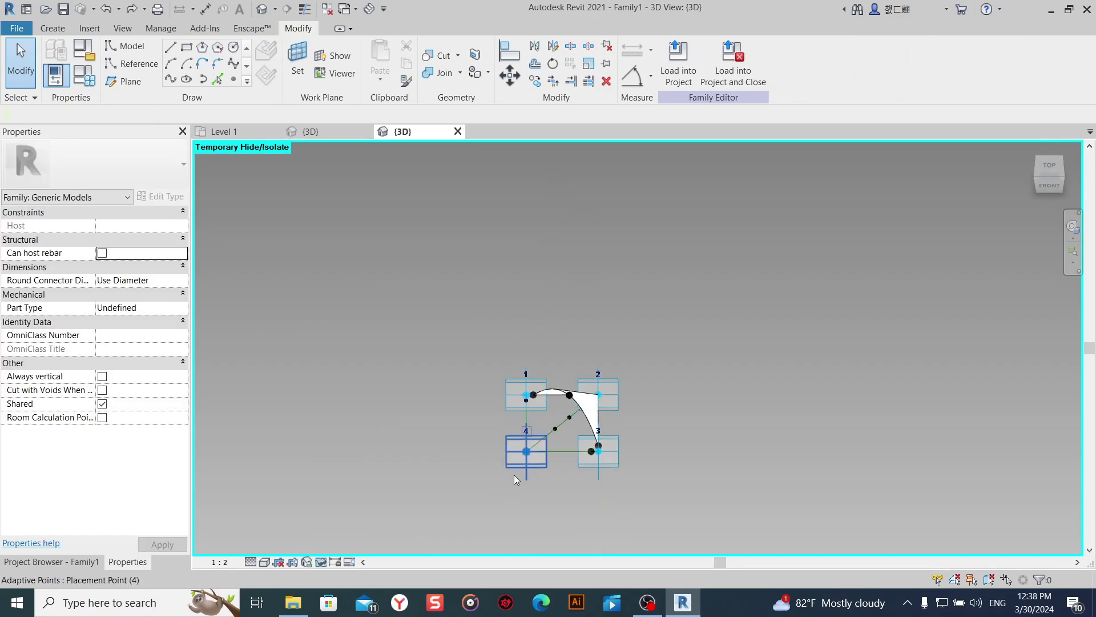
mouse_move(514, 474)
shift+middle_down()
mouse_move(506, 218)
mouse_move(660, 399)
shift+middle_up()
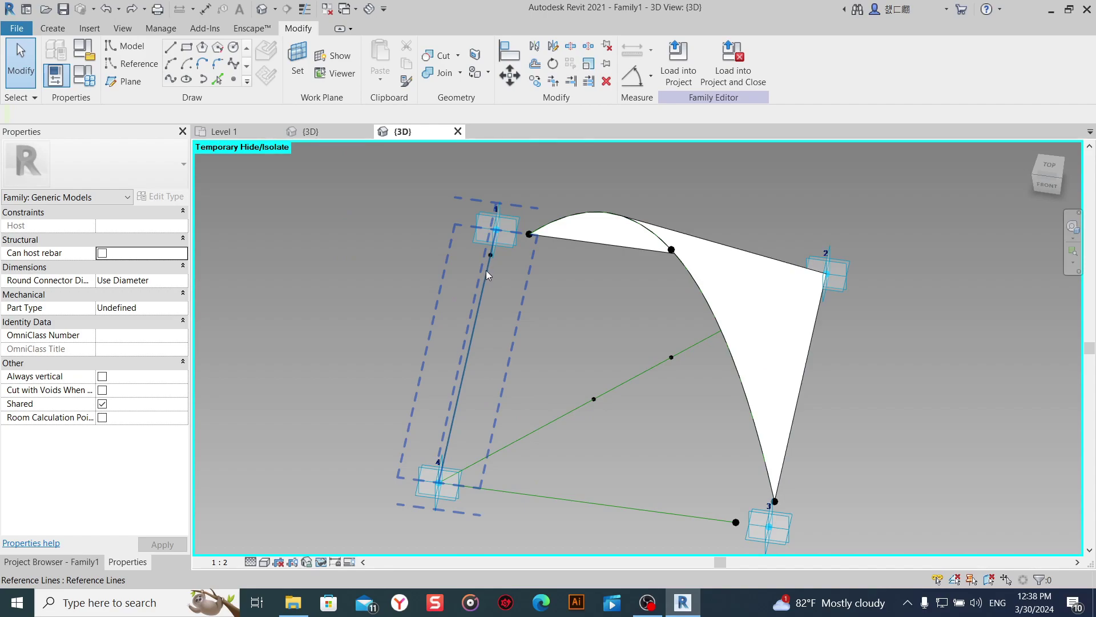
scroll(528, 303, down, 2)
click(1036, 184)
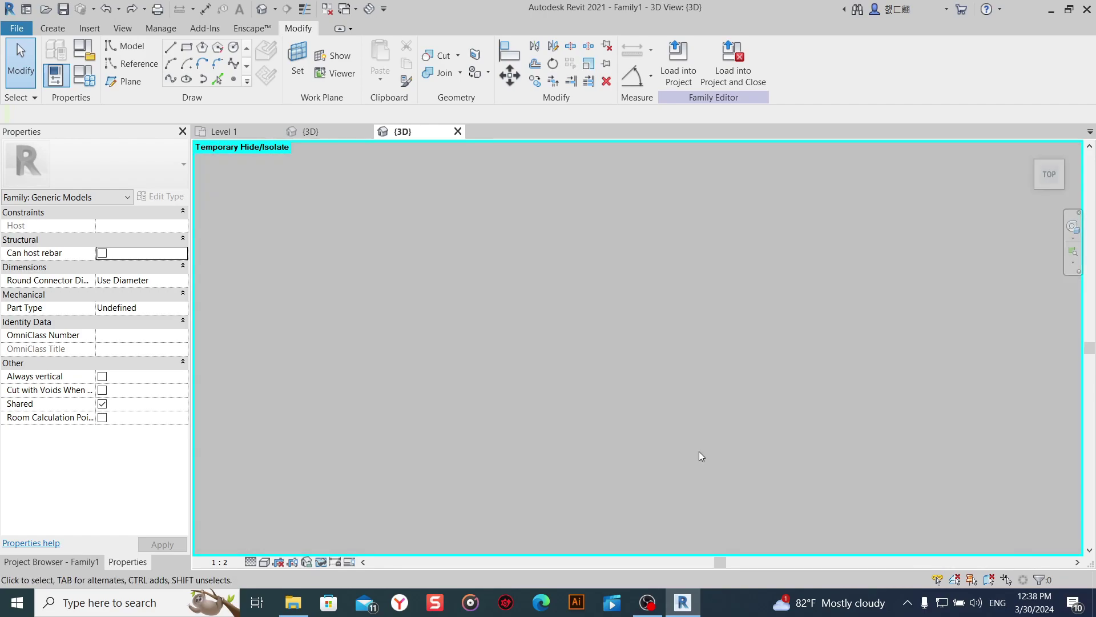
scroll(560, 382, up, 1)
scroll(560, 383, up, 3)
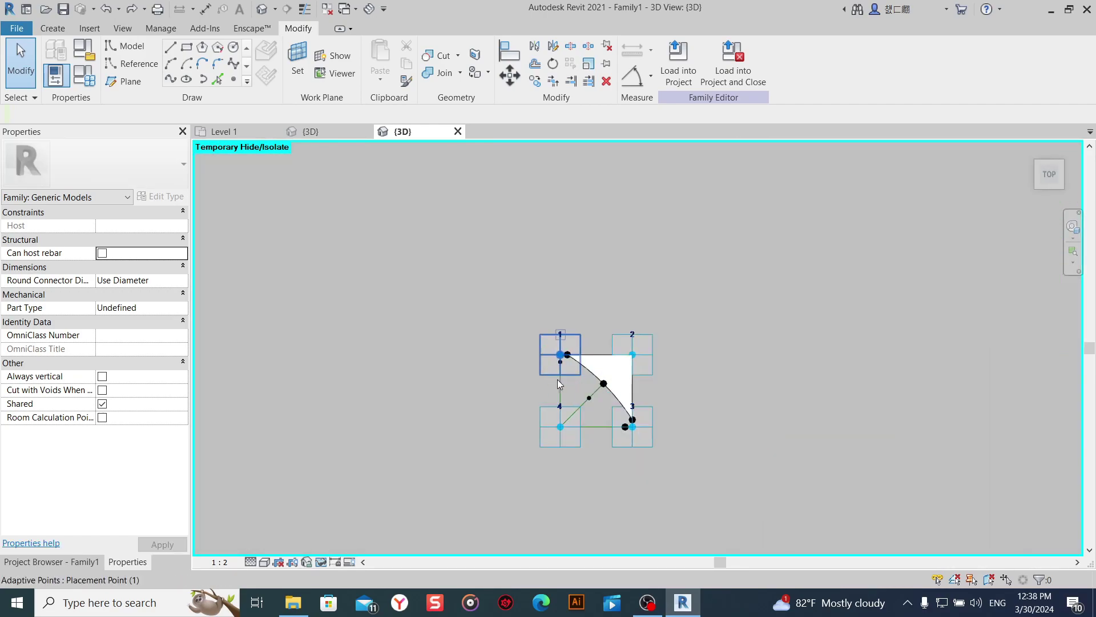
scroll(564, 382, up, 4)
middle_drag(564, 382, 487, 351)
click(489, 347)
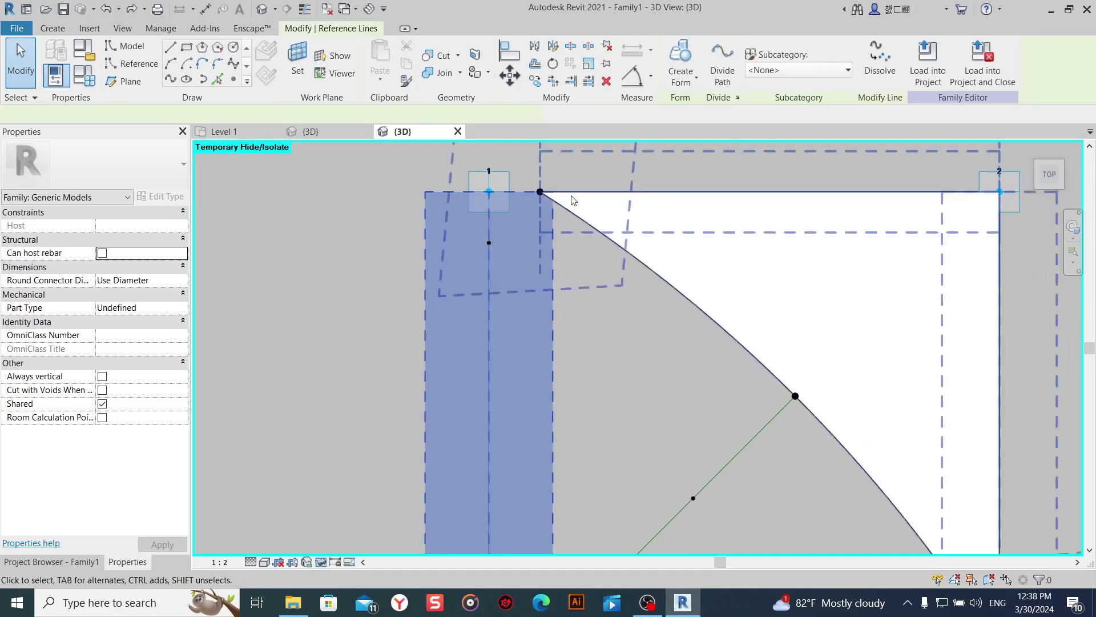
click(607, 80)
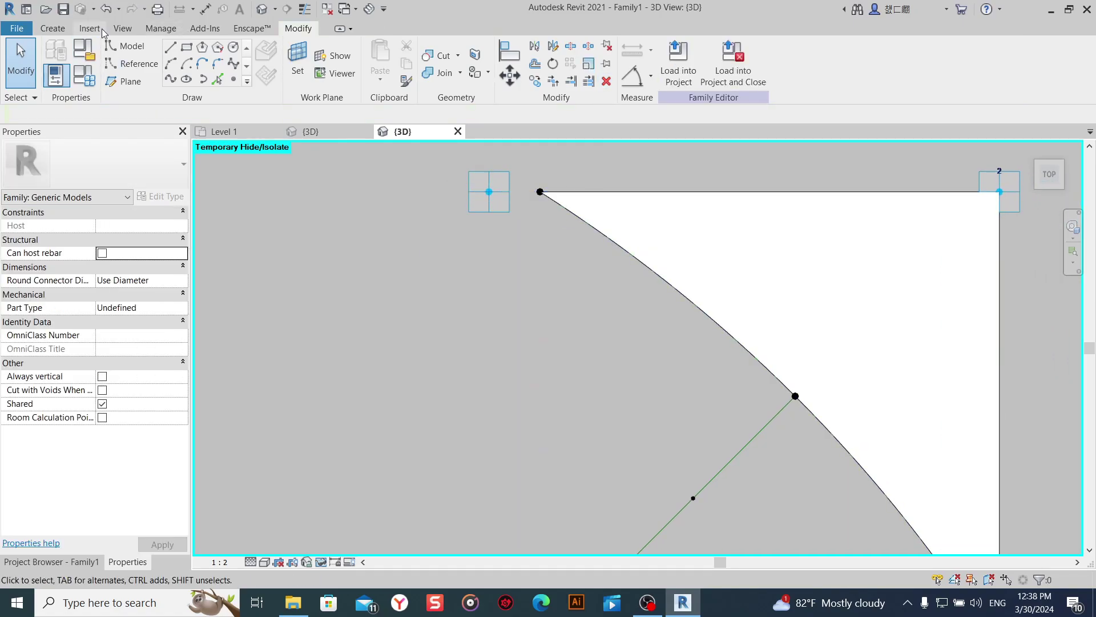
click(105, 11)
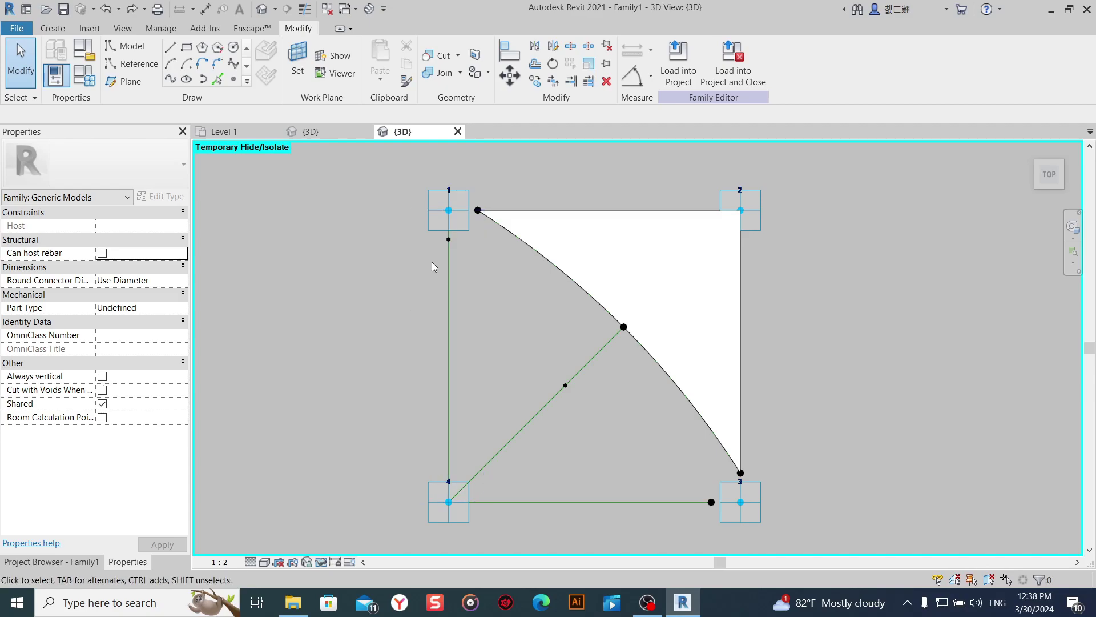
Make the shorter vertical model line down to adaptive point 4 a reference line.
click(448, 239)
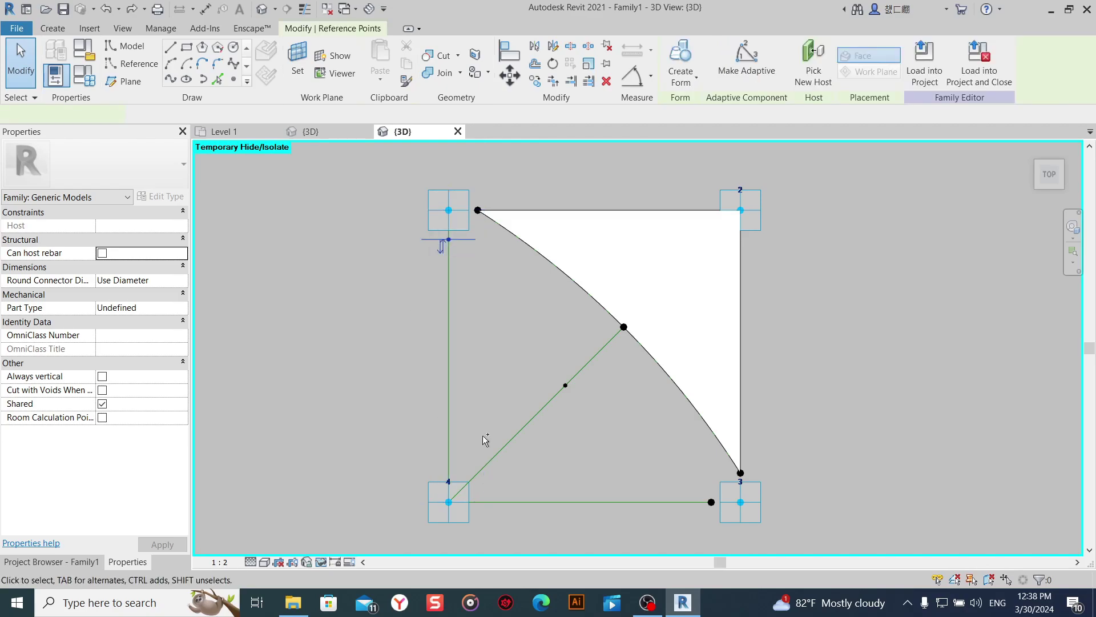
ctrl+click(452, 528)
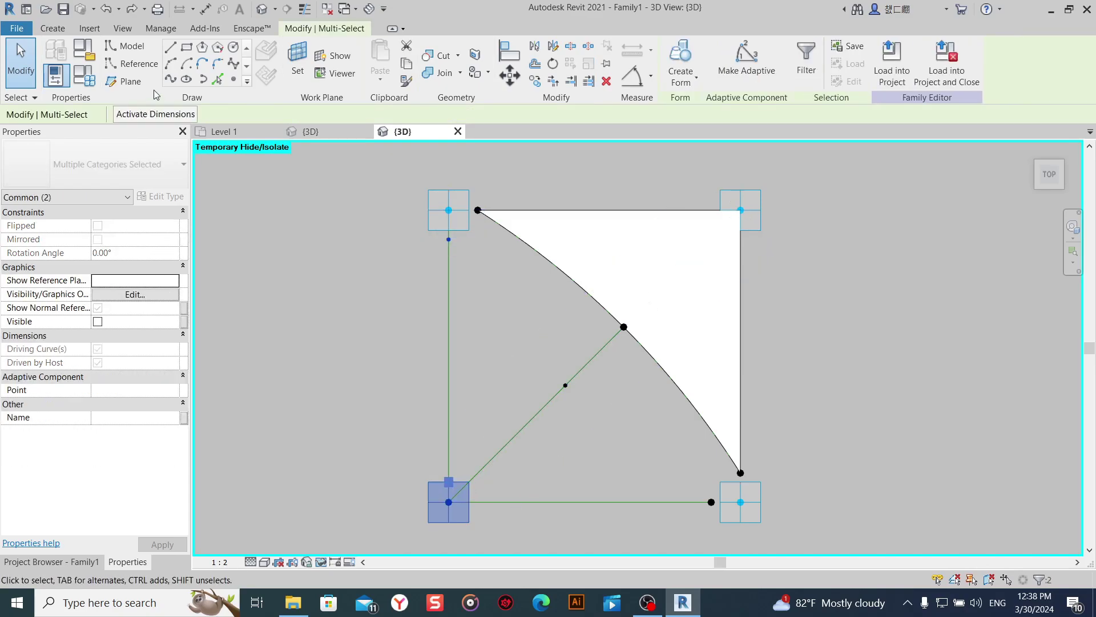
click(455, 323)
click(477, 312)
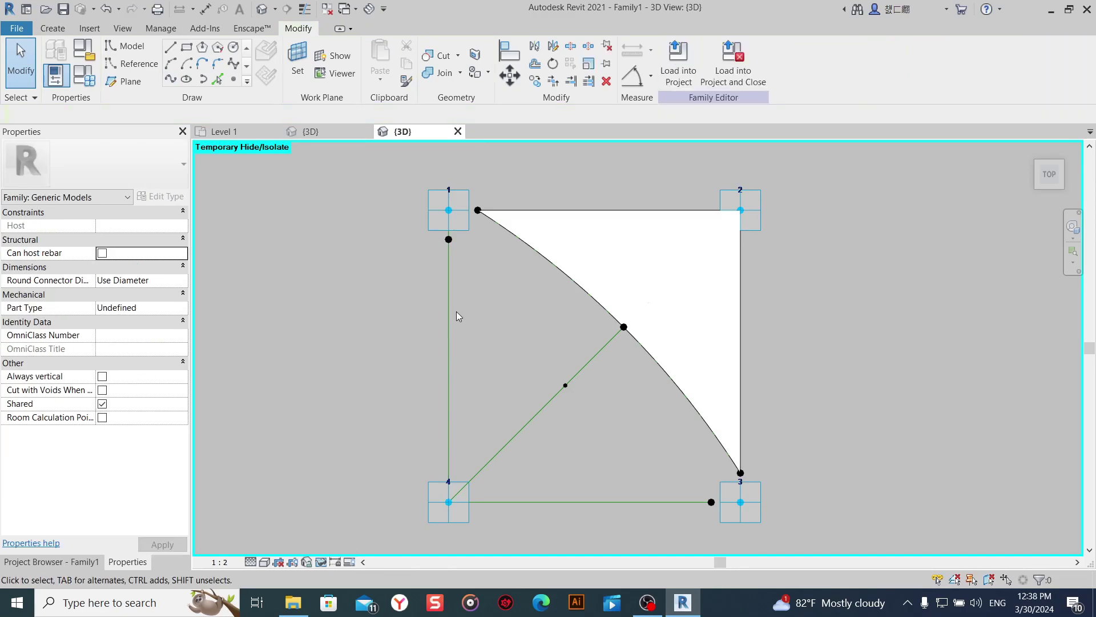
click(453, 312)
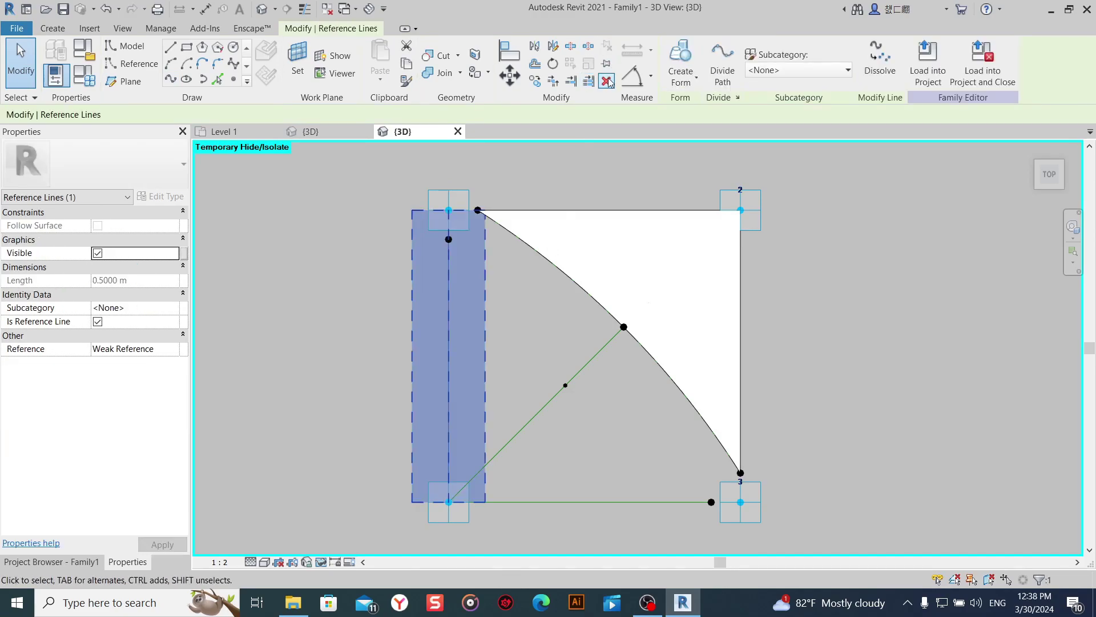
click(471, 323)
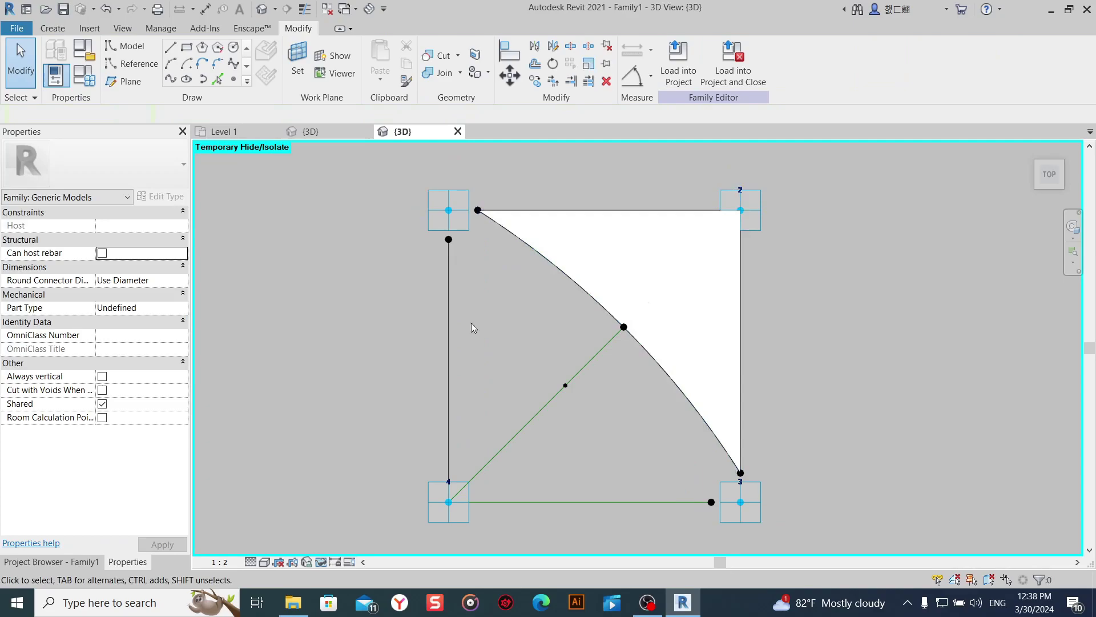
click(454, 365)
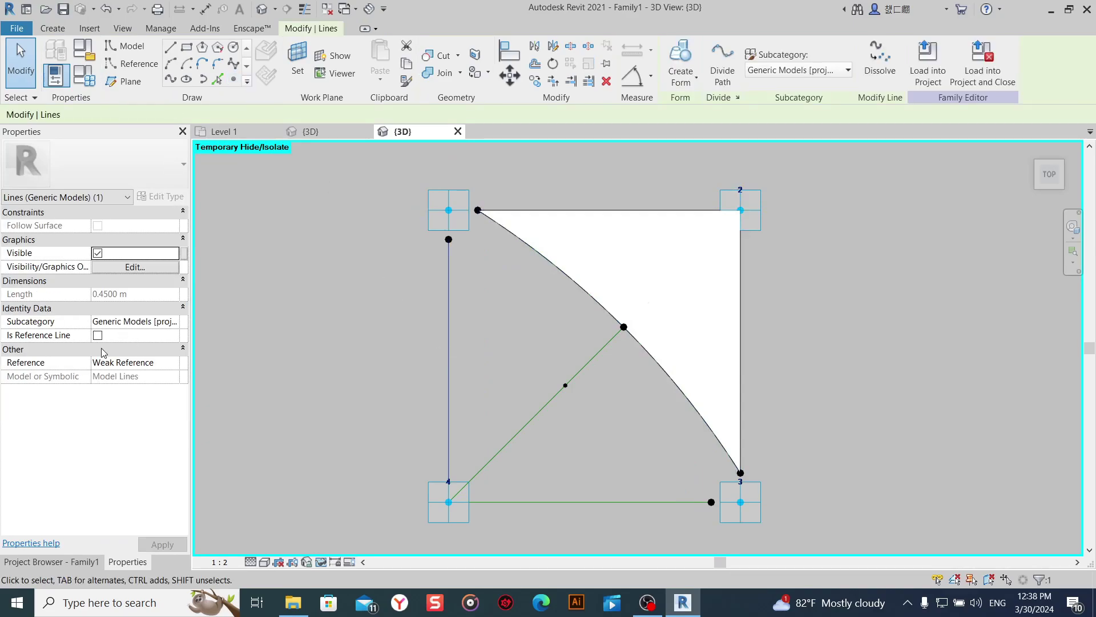
click(97, 335)
click(365, 368)
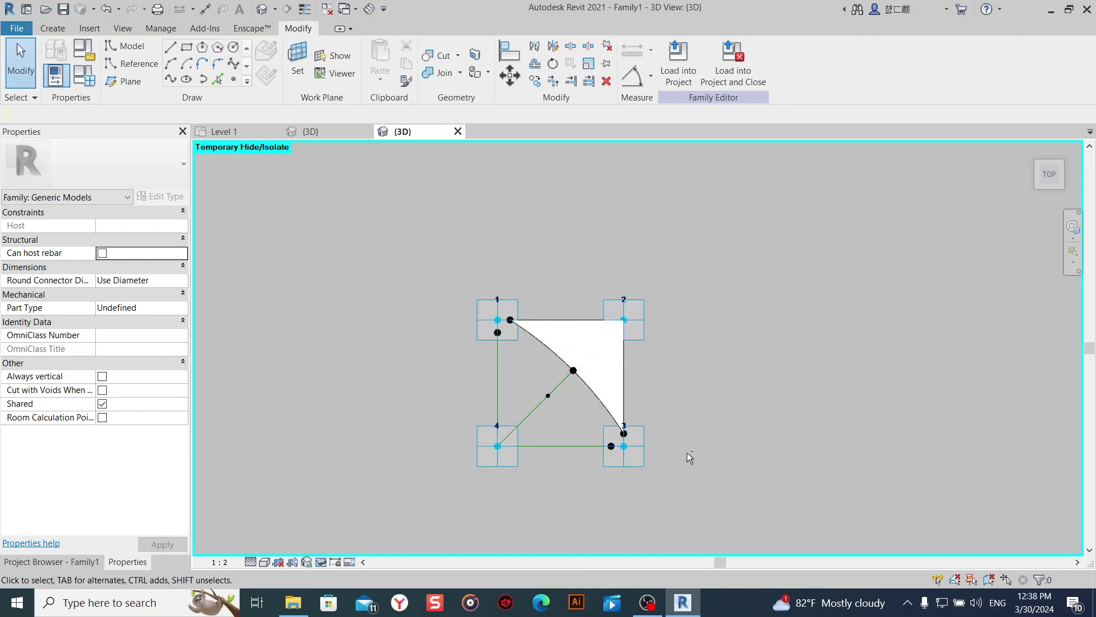
mouse_move(687, 452)
middle_down()
mouse_move(608, 313)
mouse_move(618, 352)
mouse_move(626, 240)
mouse_move(590, 442)
mouse_move(539, 479)
middle_up()
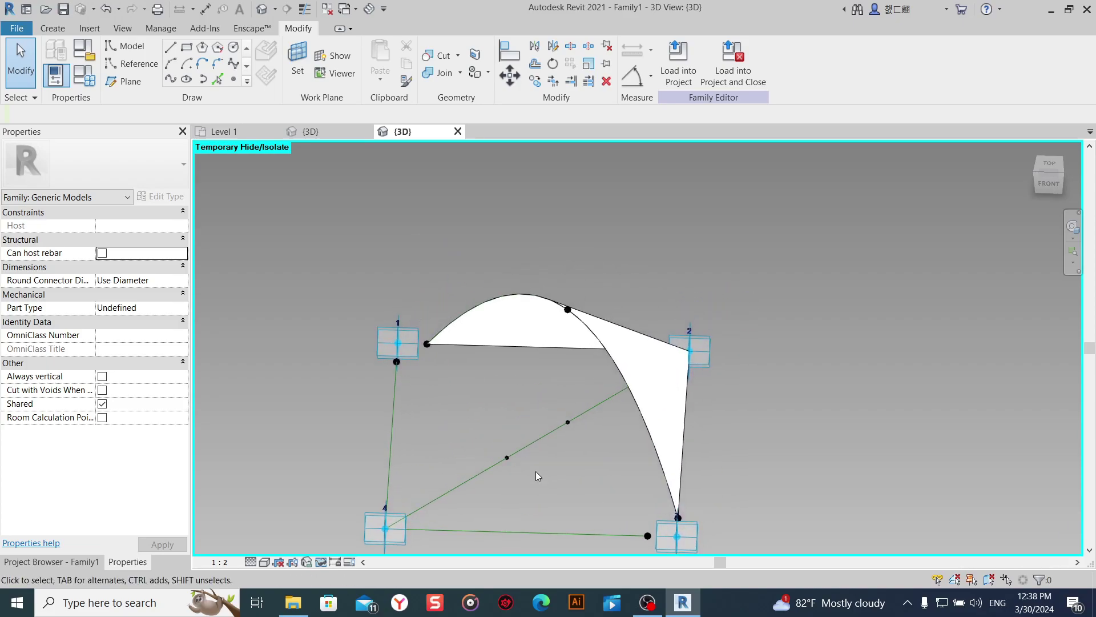
click(568, 309)
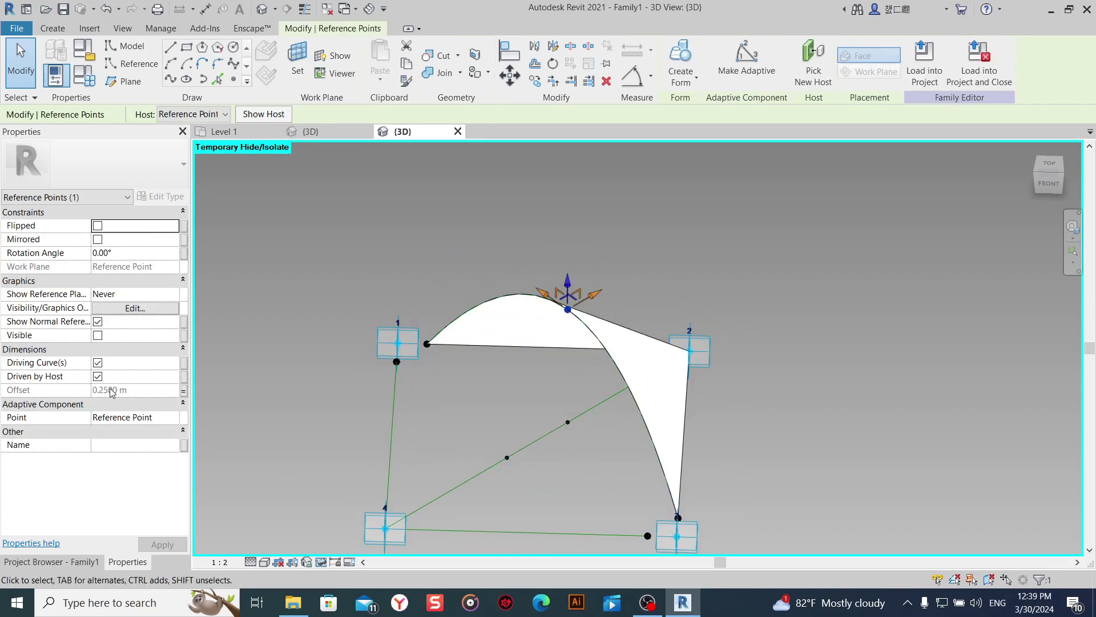
Place a reference point at the diagonal line's midpoint, using the diagonal's point as work plane.
click(593, 200)
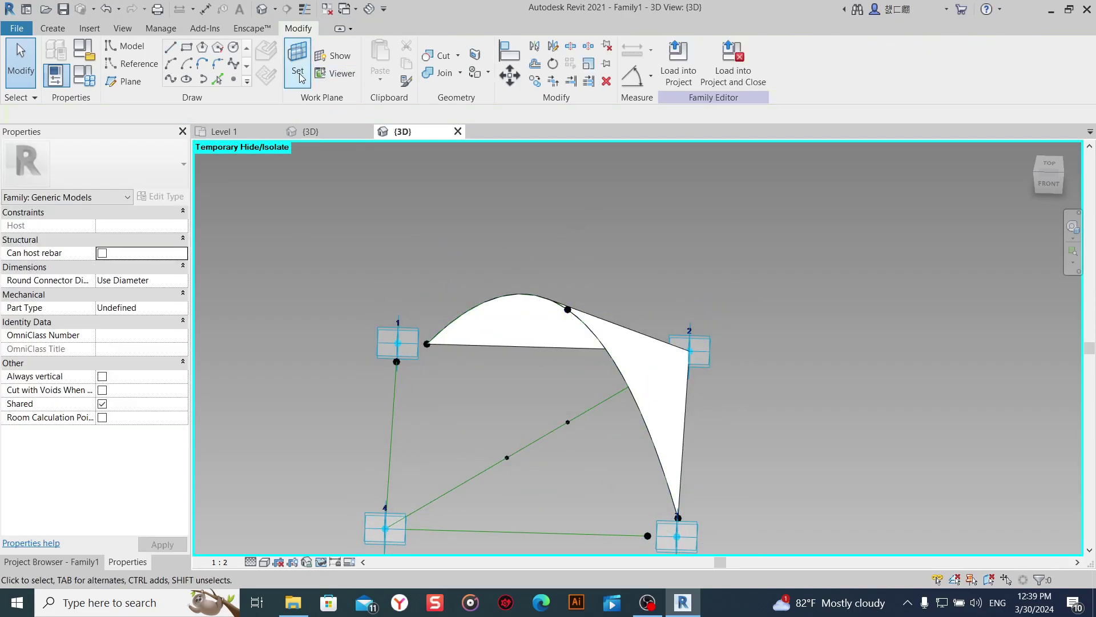
click(298, 71)
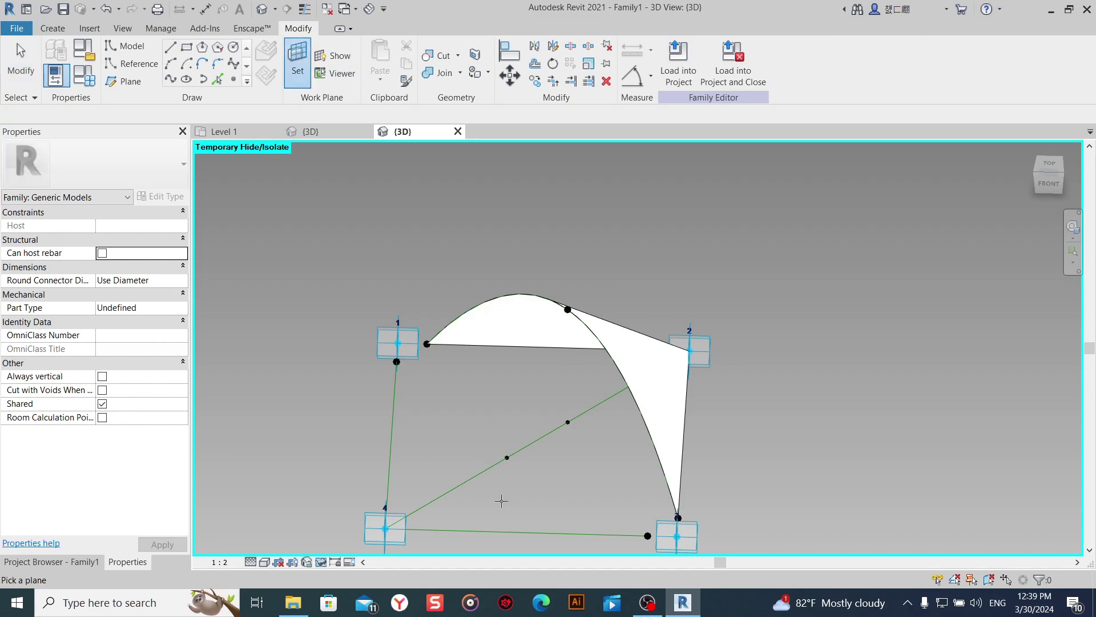
click(509, 457)
click(234, 79)
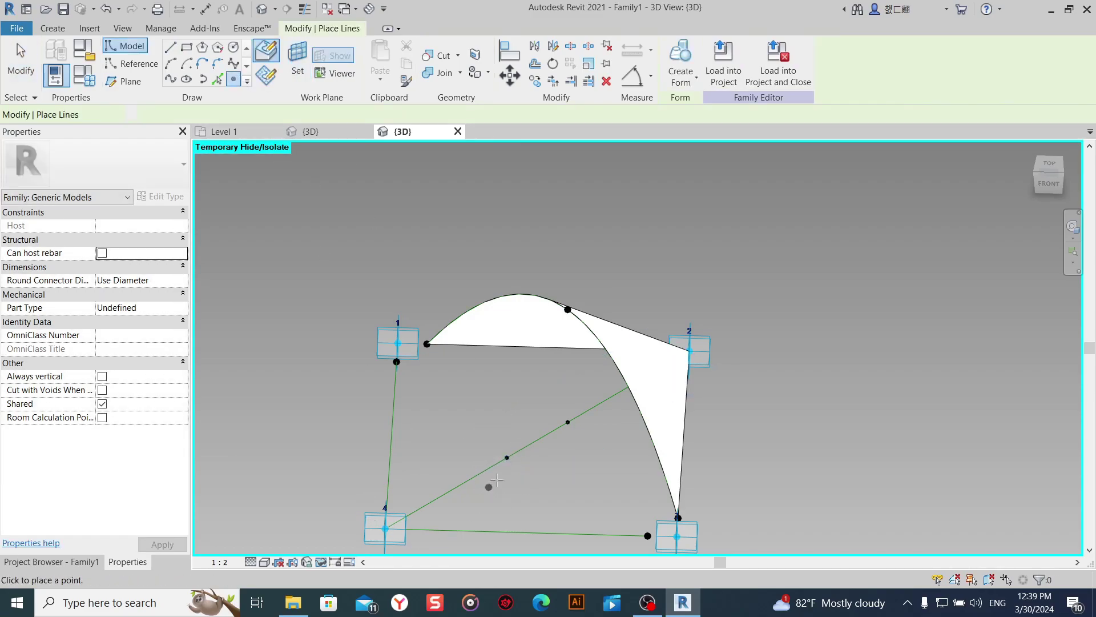
click(507, 456)
click(588, 349)
right_click(522, 383)
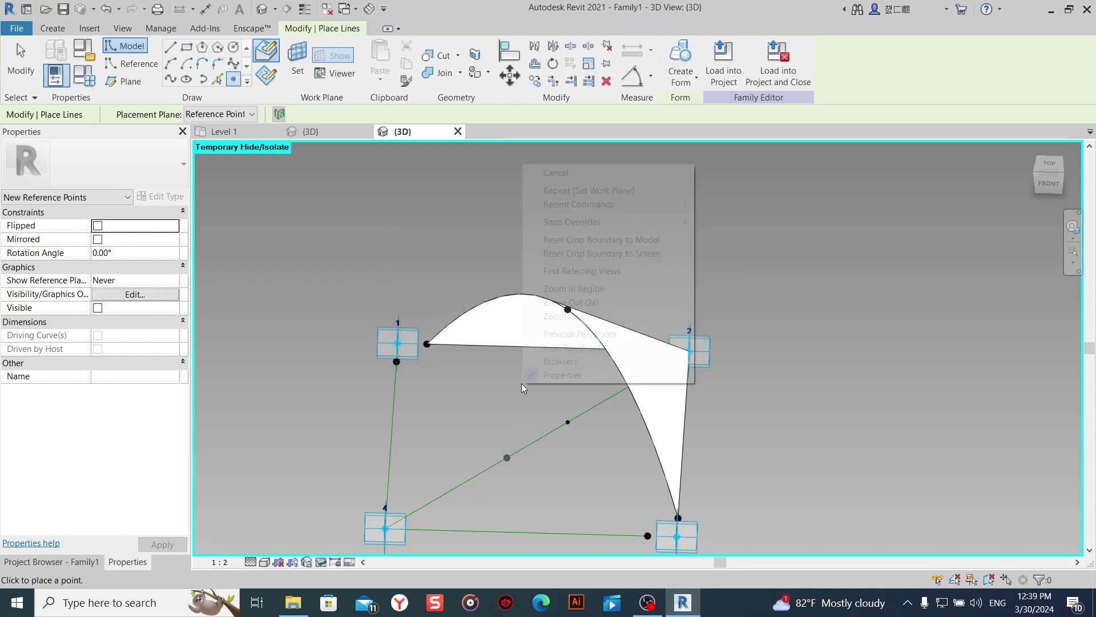
click(565, 184)
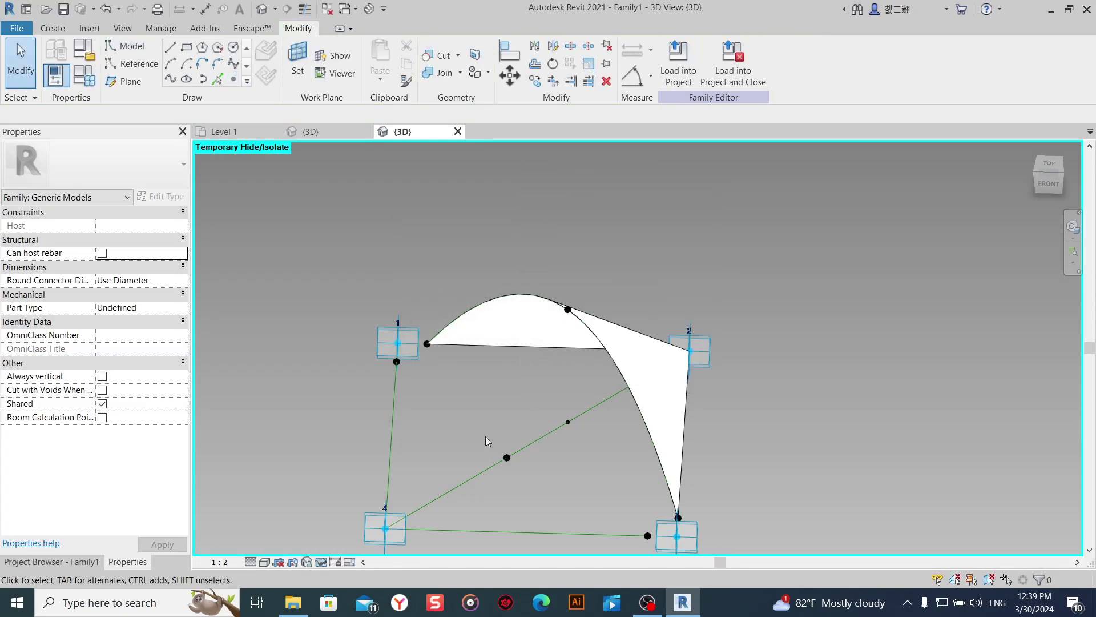
Raise the diagonal point above the panel and link its Offset to the H parameter.
click(507, 457)
drag(510, 431, 509, 348)
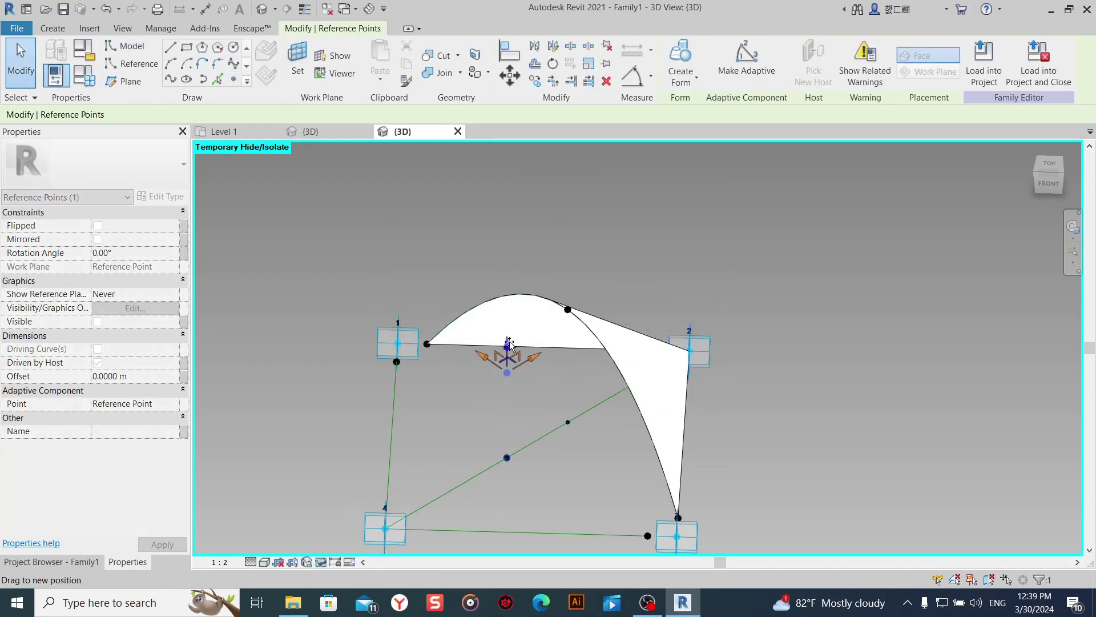
click(184, 378)
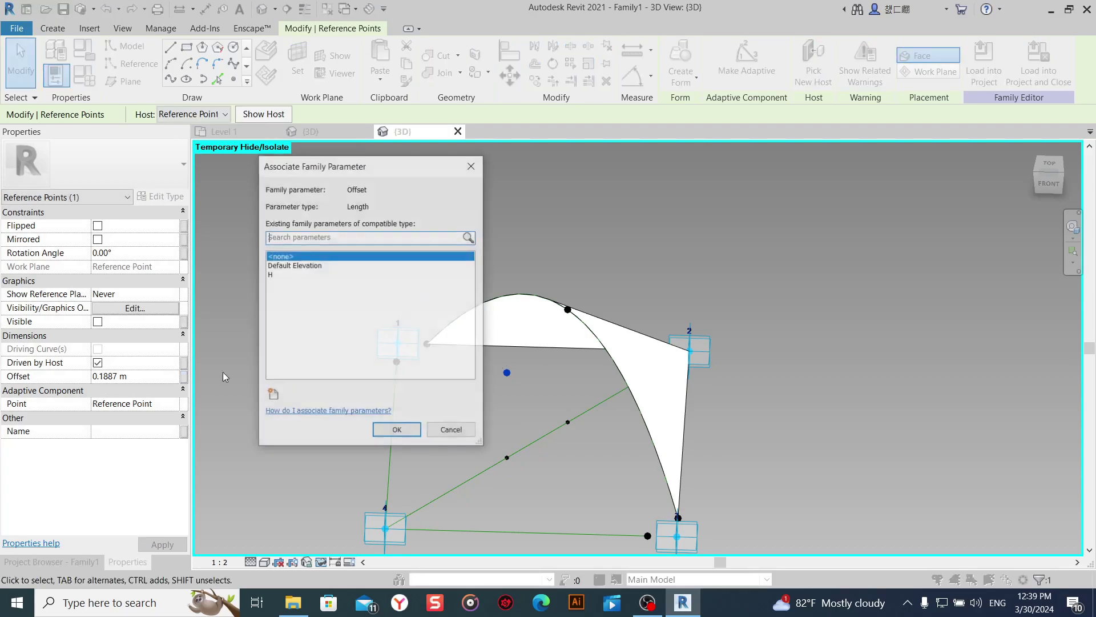
click(272, 275)
click(393, 434)
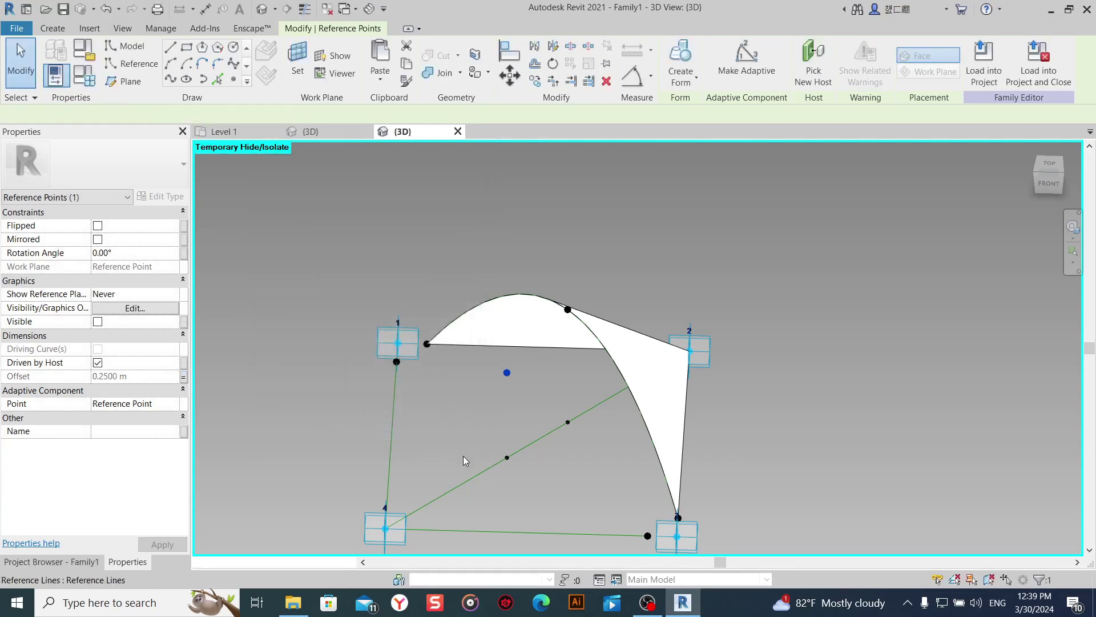
click(556, 492)
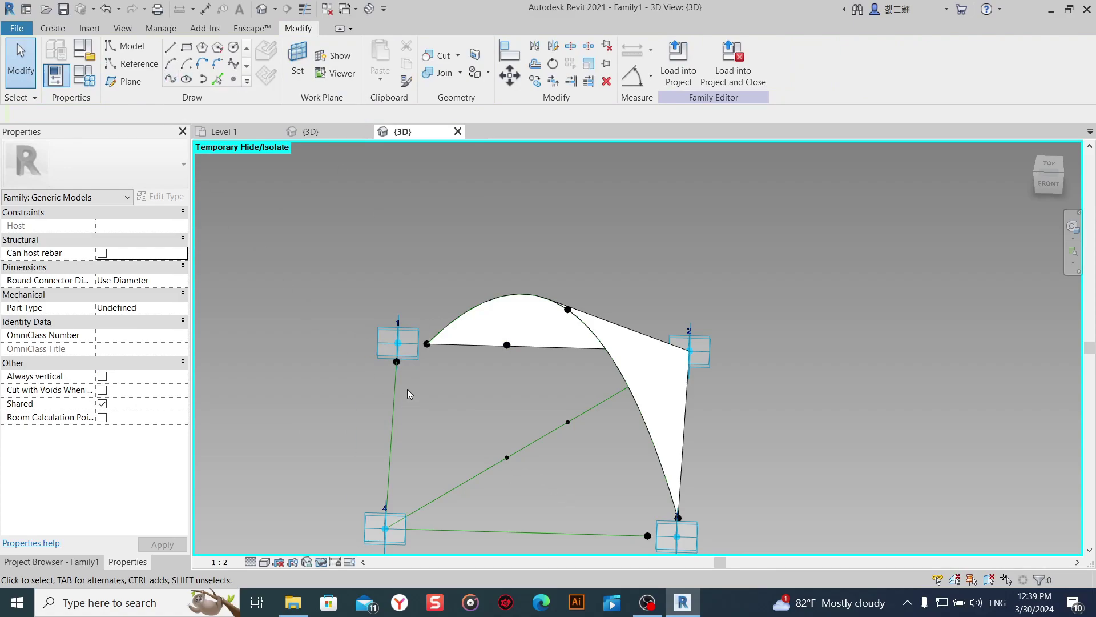
Draw a reference-line spline from near point 1 through the raised arc midpoint.
click(396, 362)
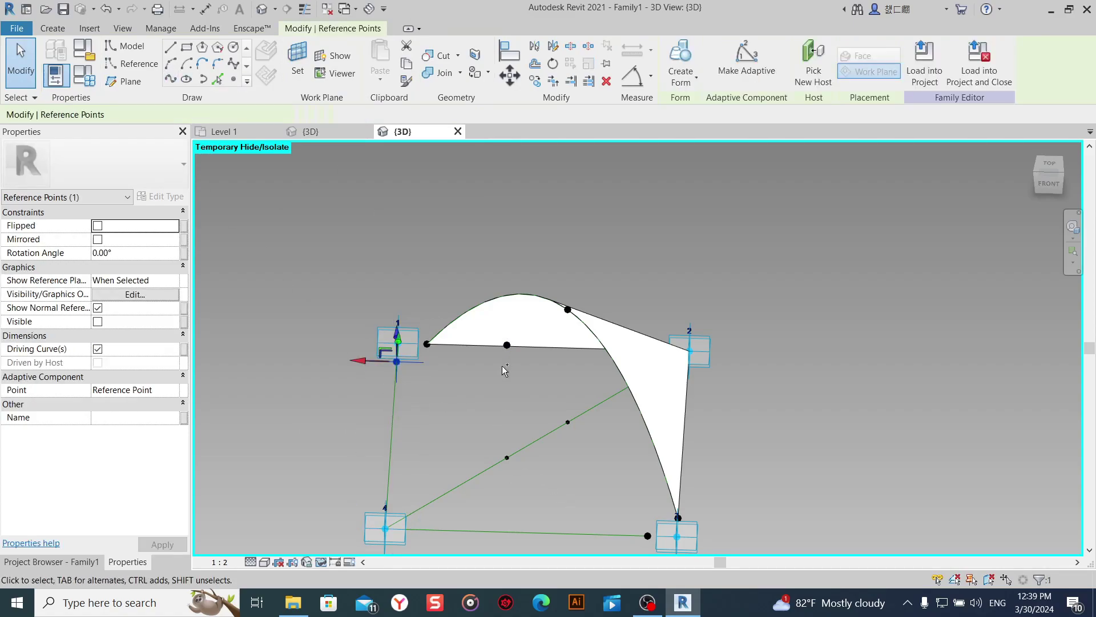
ctrl+click(507, 345)
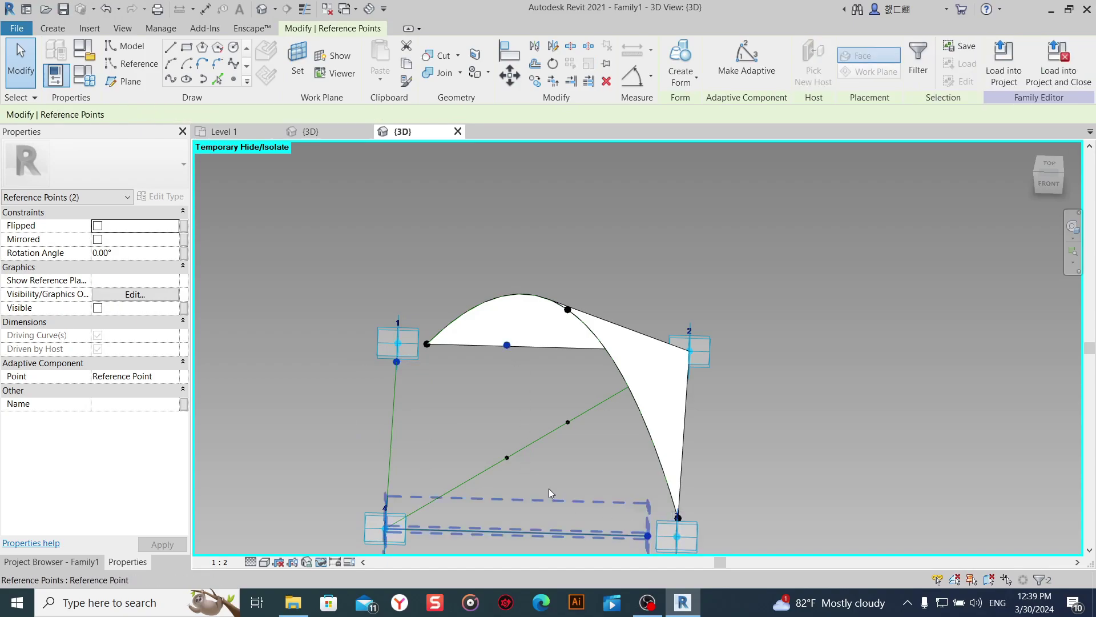
click(170, 79)
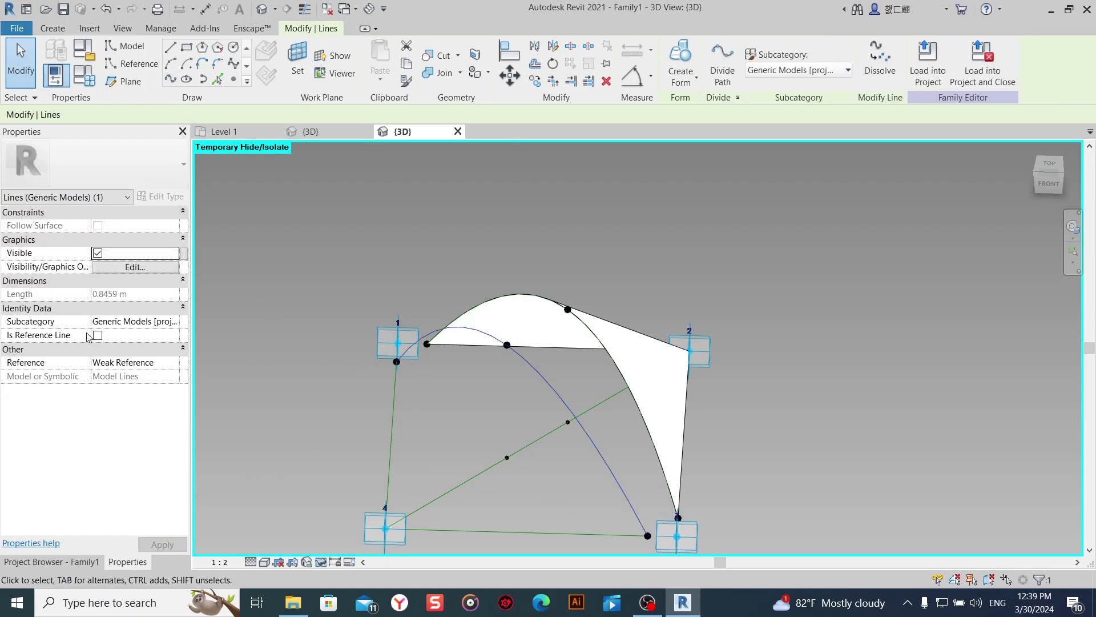
click(98, 335)
click(356, 338)
Select the reference-line chain around point 4 and create the second petal form.
mouse_move(356, 338)
shift+middle_down()
mouse_move(432, 328)
mouse_move(402, 314)
mouse_move(419, 460)
mouse_move(434, 491)
shift+middle_up()
scroll(403, 314, up, 4)
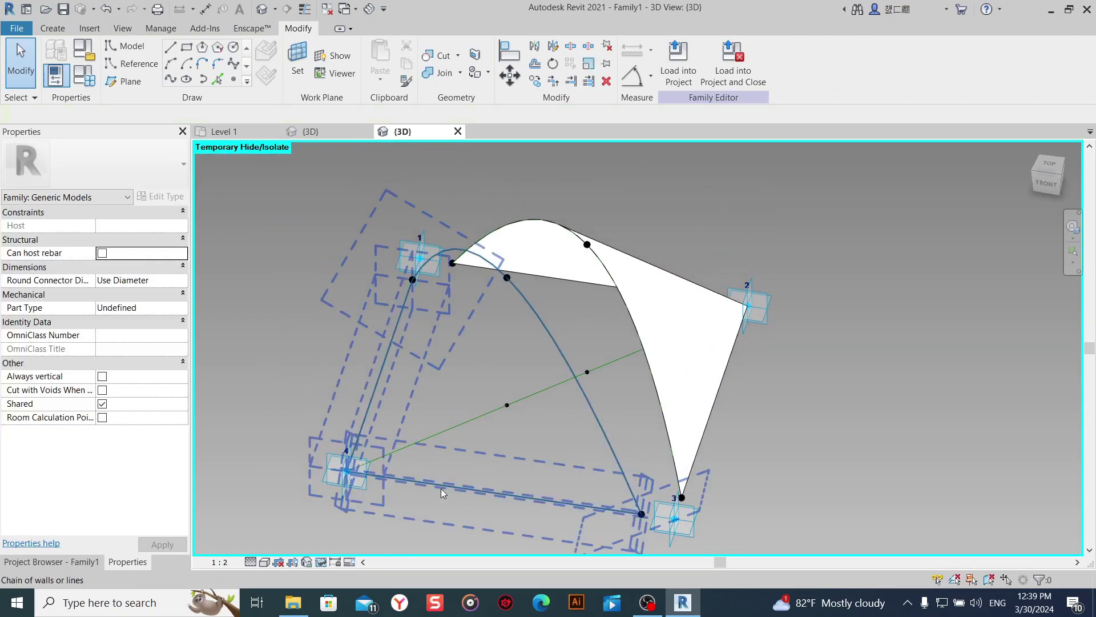
click(441, 488)
click(672, 71)
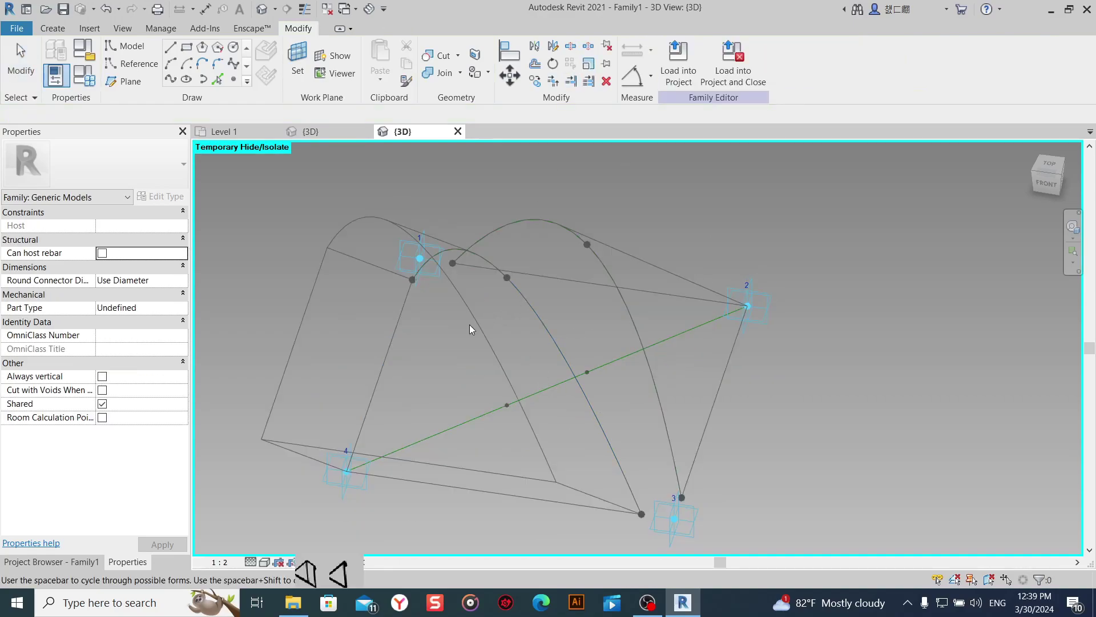
scroll(721, 367, down, 3)
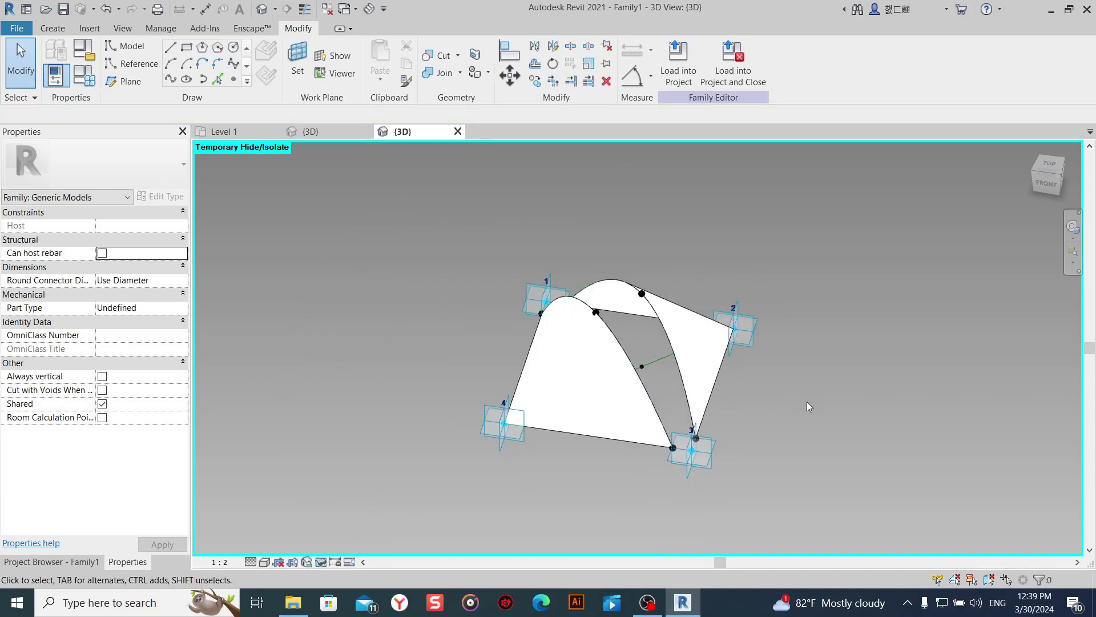
shift+middle_drag(807, 403, 614, 283)
scroll(614, 284, down, 2)
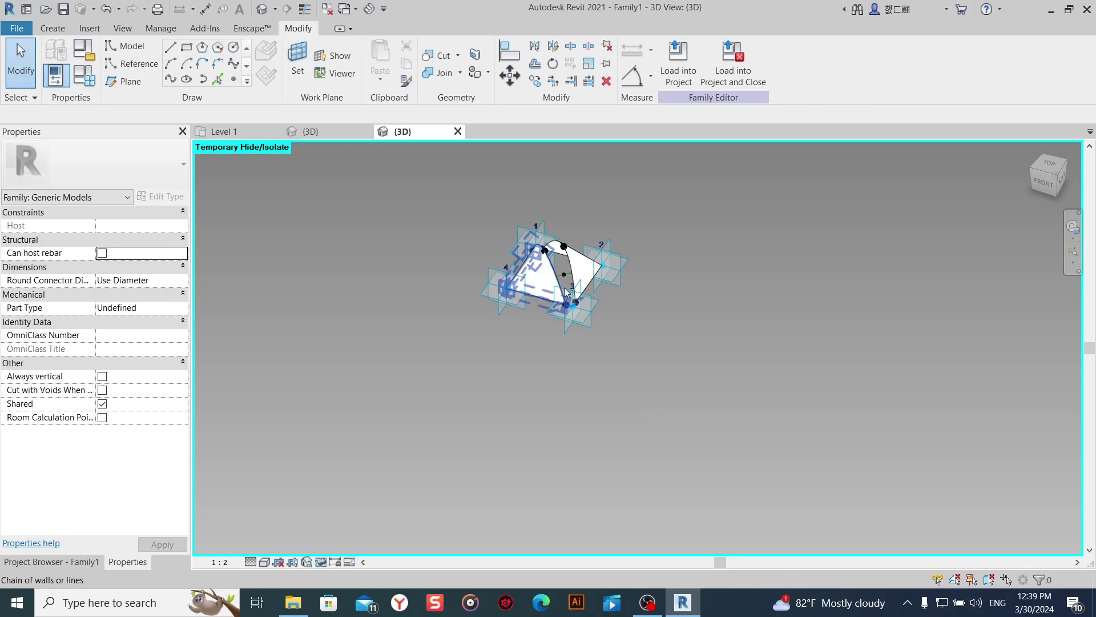
scroll(611, 326, up, 5)
middle_drag(611, 327, 602, 439)
scroll(608, 380, up, 3)
scroll(608, 386, down, 3)
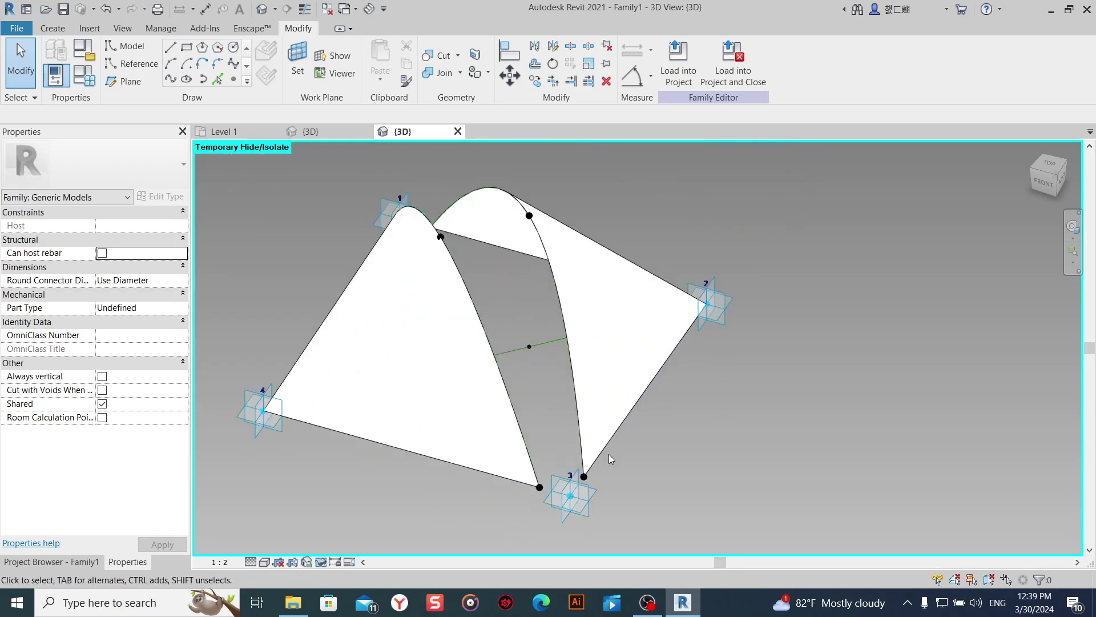
scroll(717, 386, down, 1)
scroll(684, 372, up, 3)
middle_drag(684, 372, 721, 539)
scroll(636, 389, down, 1)
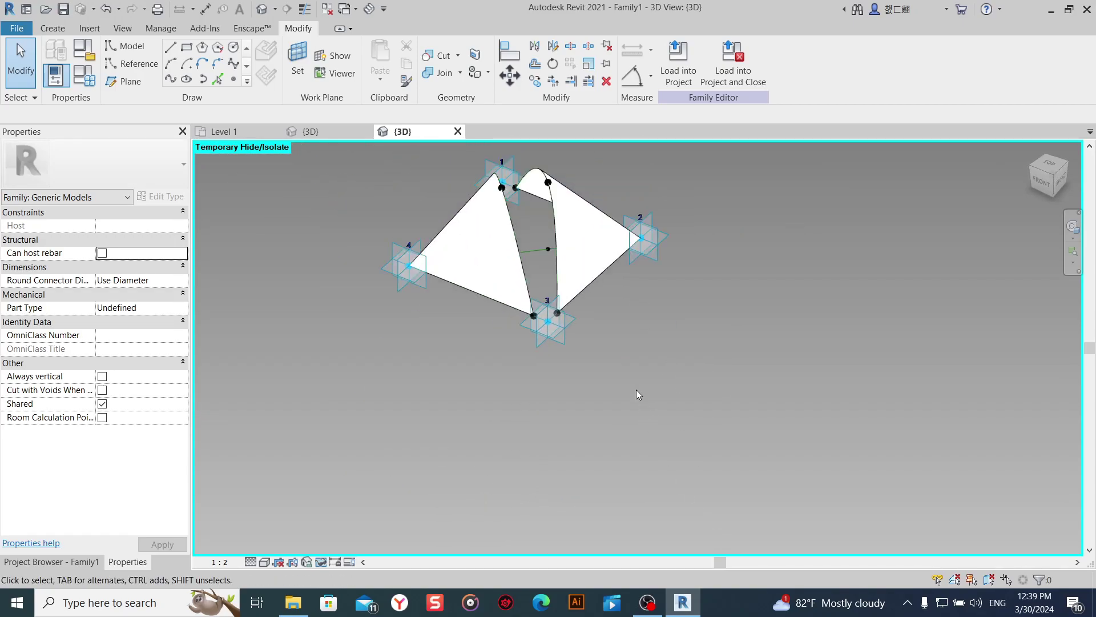
scroll(625, 286, up, 2)
scroll(625, 286, up, 1)
middle_drag(625, 286, 700, 491)
scroll(684, 449, down, 2)
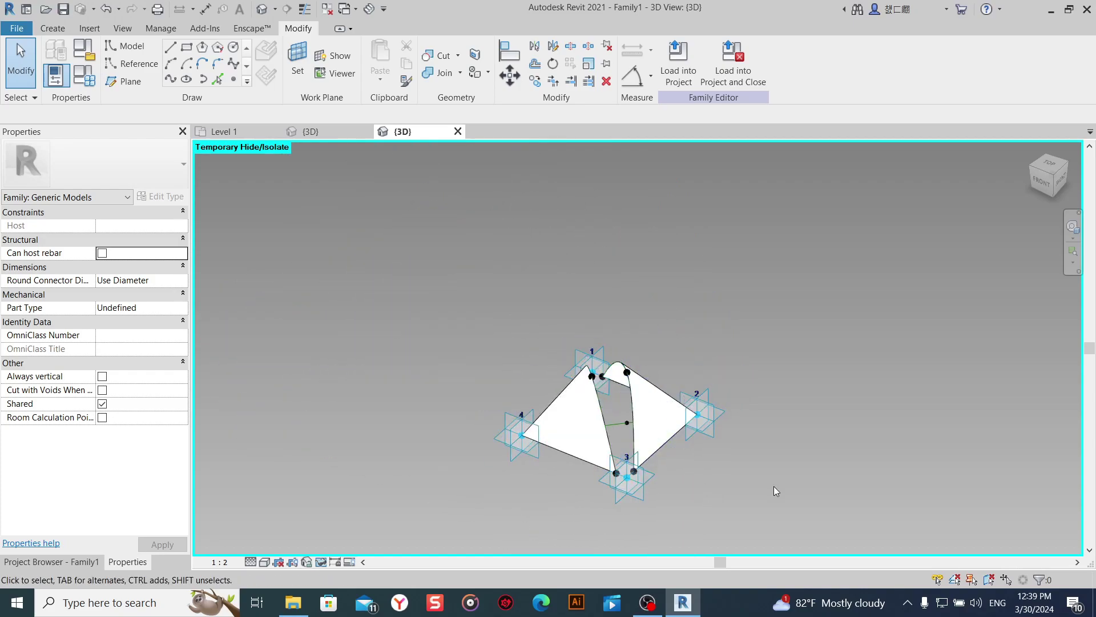
mouse_move(773, 485)
middle_down()
mouse_move(722, 377)
mouse_move(640, 521)
middle_up()
scroll(571, 402, up, 2)
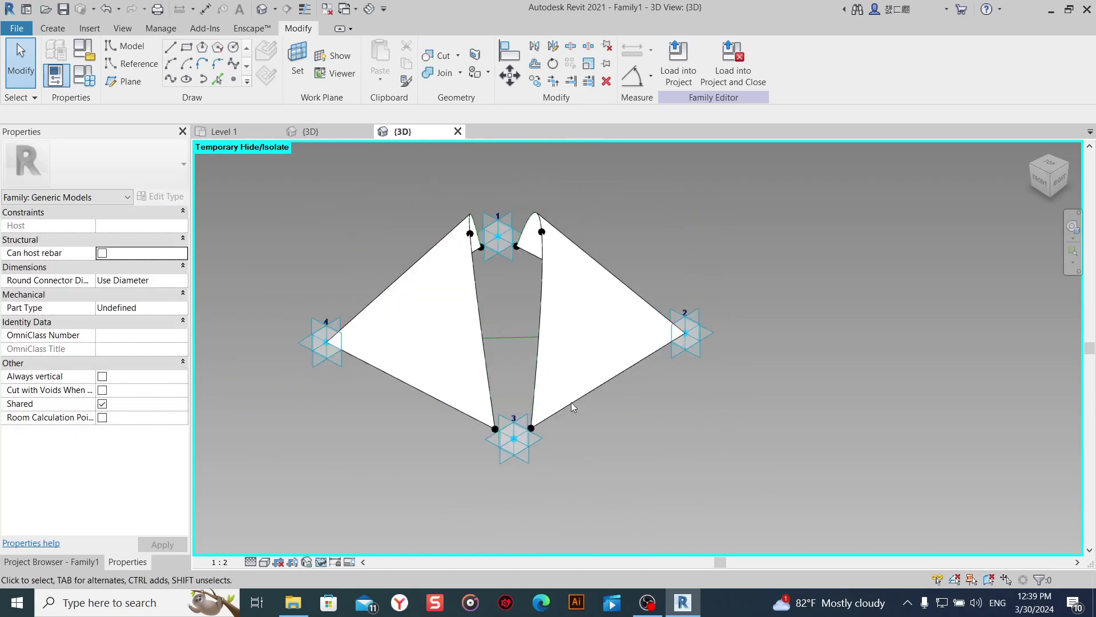
scroll(571, 402, up, 1)
scroll(532, 444, up, 2)
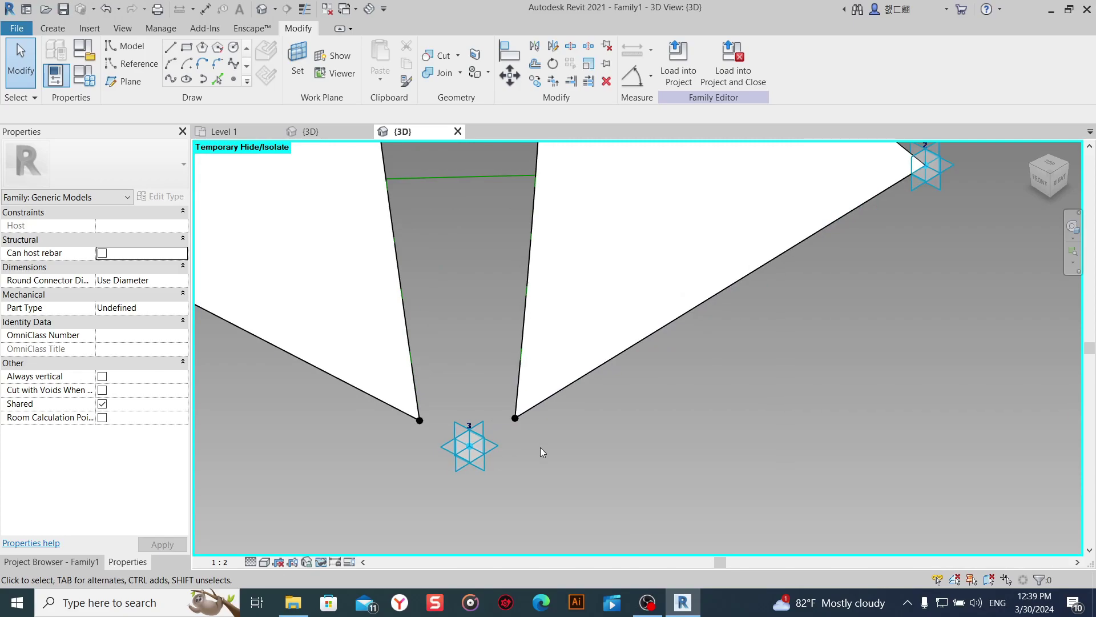
scroll(540, 447, up, 2)
middle_drag(602, 473, 676, 485)
drag(341, 448, 459, 388)
Draw a straight line joining the two petals' corner points near point 3.
click(179, 83)
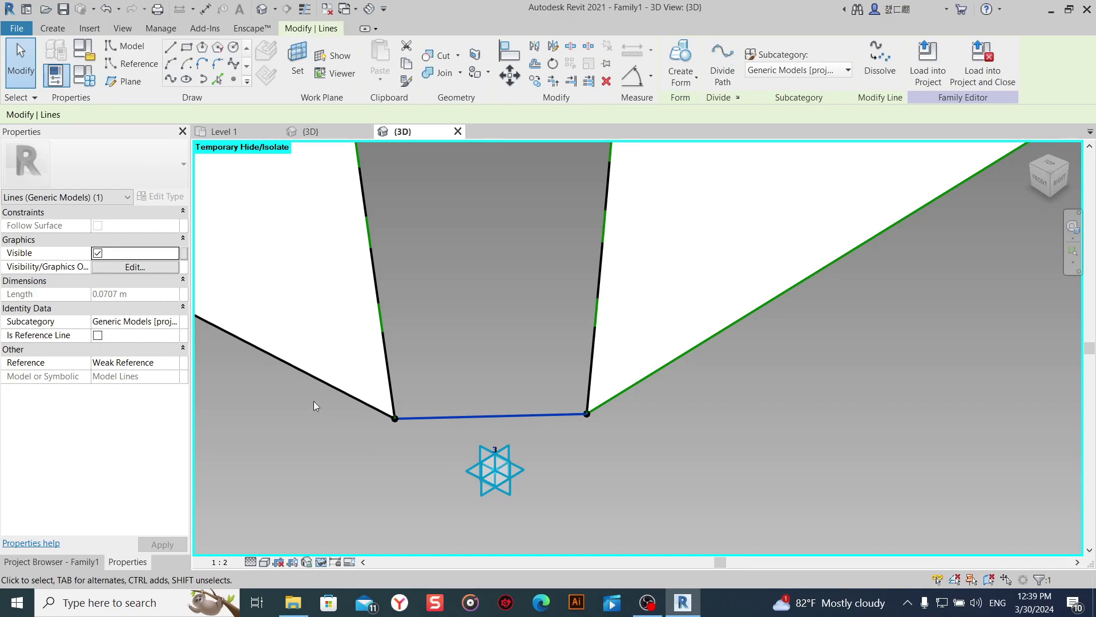
scroll(316, 406, down, 3)
scroll(400, 400, down, 2)
shift+middle_drag(434, 400, 431, 347)
scroll(455, 357, up, 4)
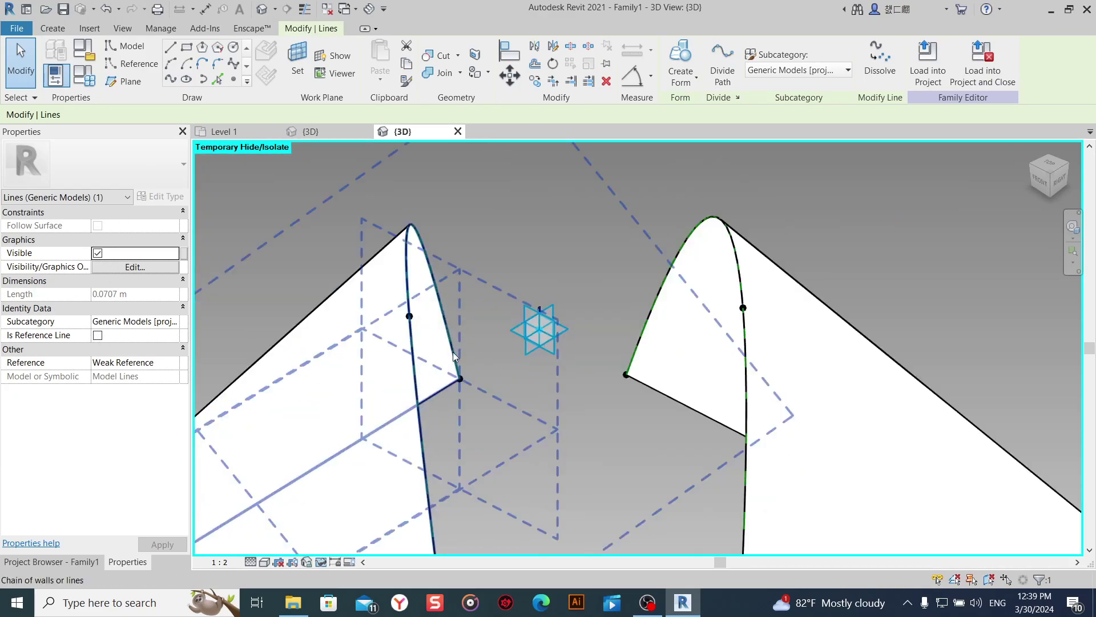
Draw a straight line joining the two petals' corner points near point 1.
drag(443, 421, 483, 368)
ctrl+drag(636, 413, 703, 357)
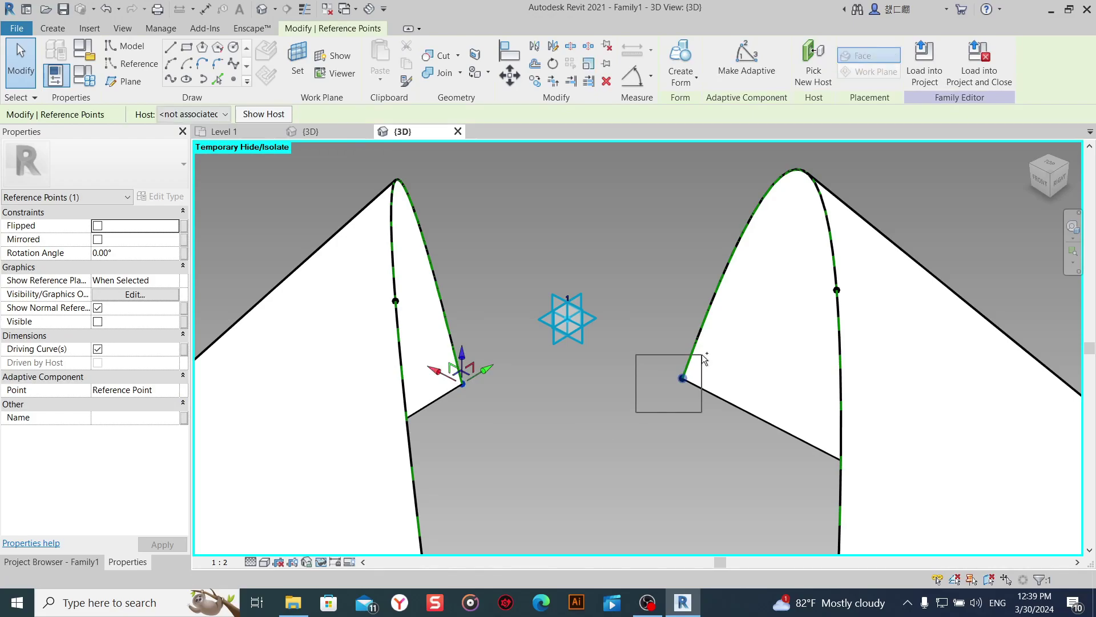
click(172, 80)
scroll(533, 410, down, 5)
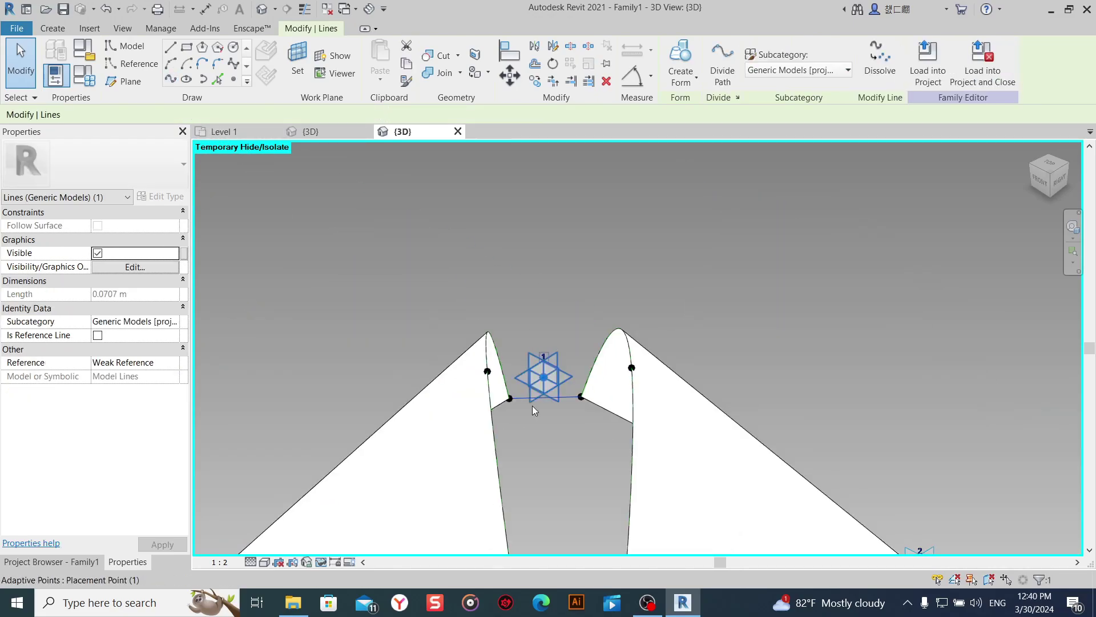
scroll(532, 405, down, 3)
scroll(523, 460, up, 2)
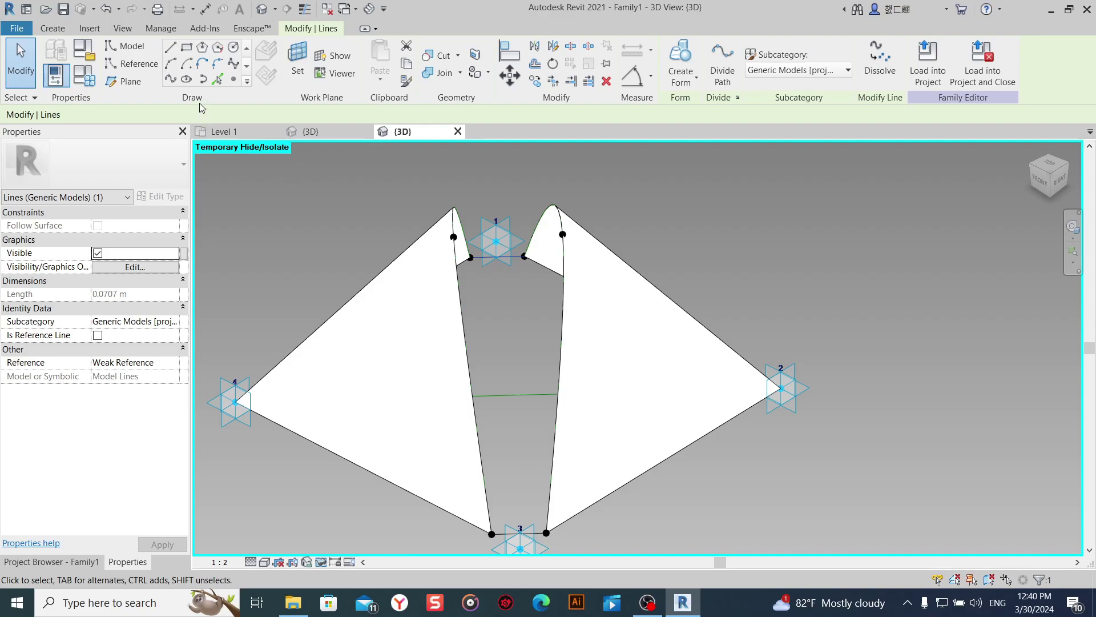
Start placing a reference point, then cancel the tool and reorient the view.
click(233, 81)
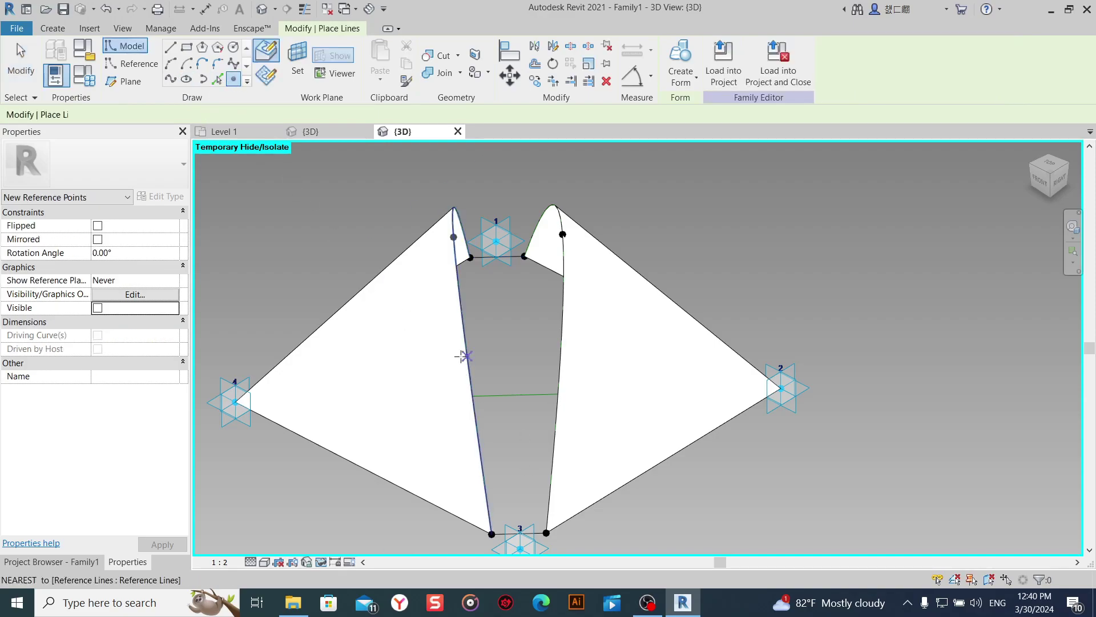
middle_drag(461, 358, 473, 326)
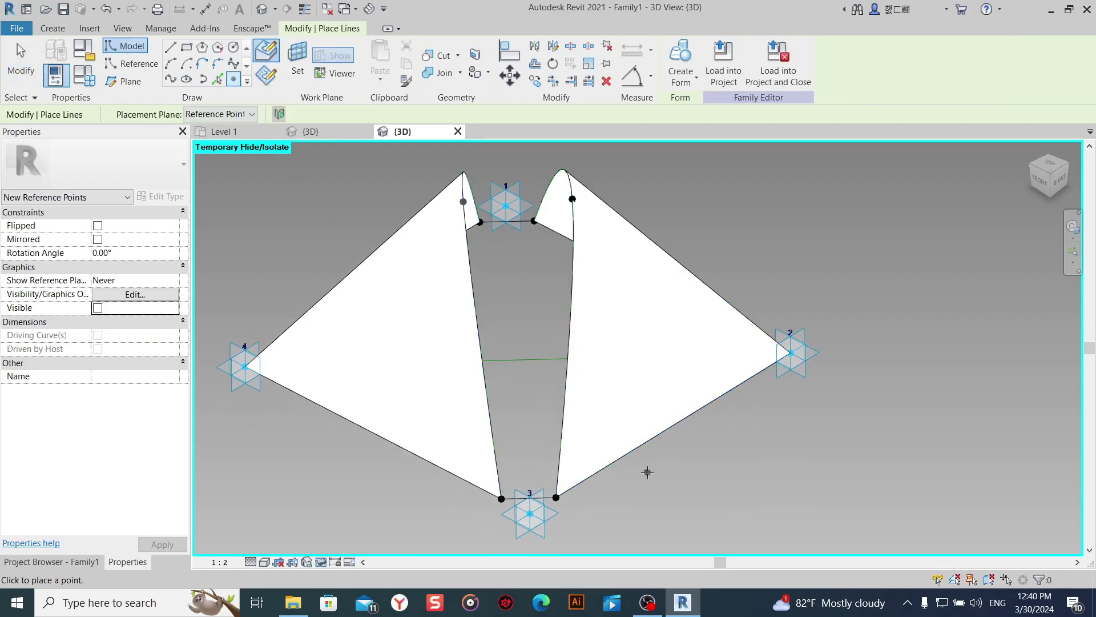
scroll(571, 491, up, 2)
scroll(571, 491, up, 1)
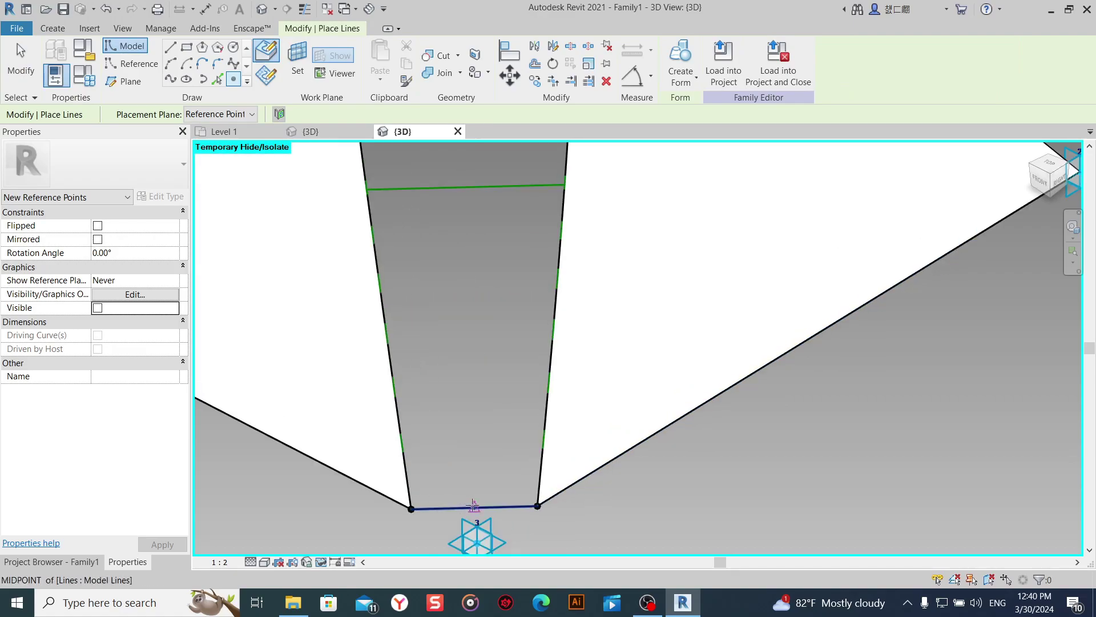
scroll(474, 506, down, 5)
right_click(445, 344)
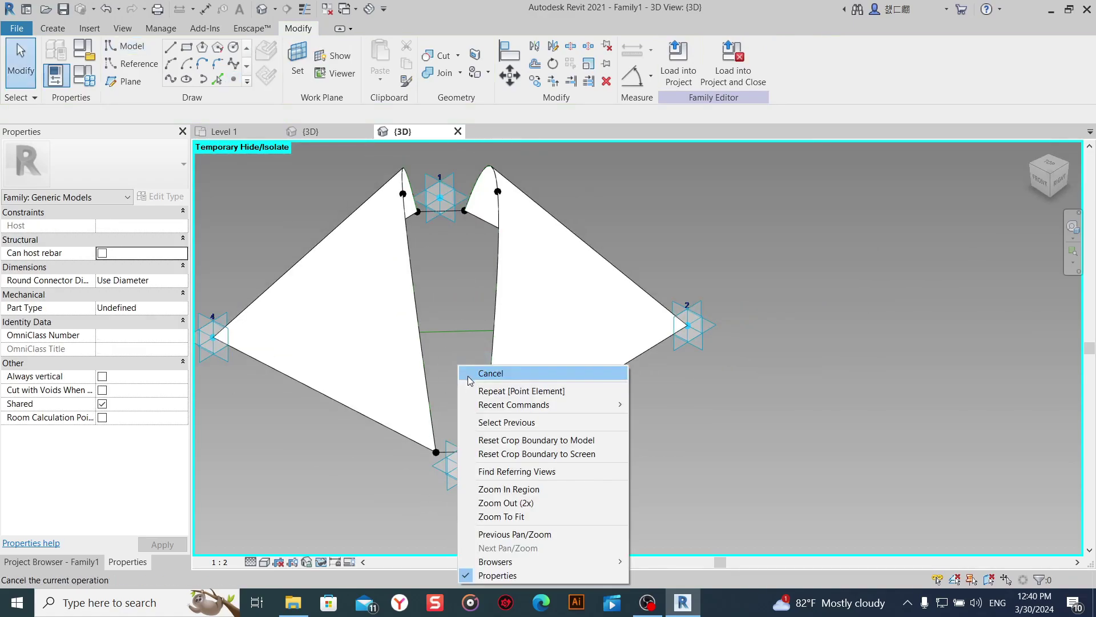
click(468, 372)
scroll(597, 396, down, 2)
shift+middle_drag(682, 451, 571, 434)
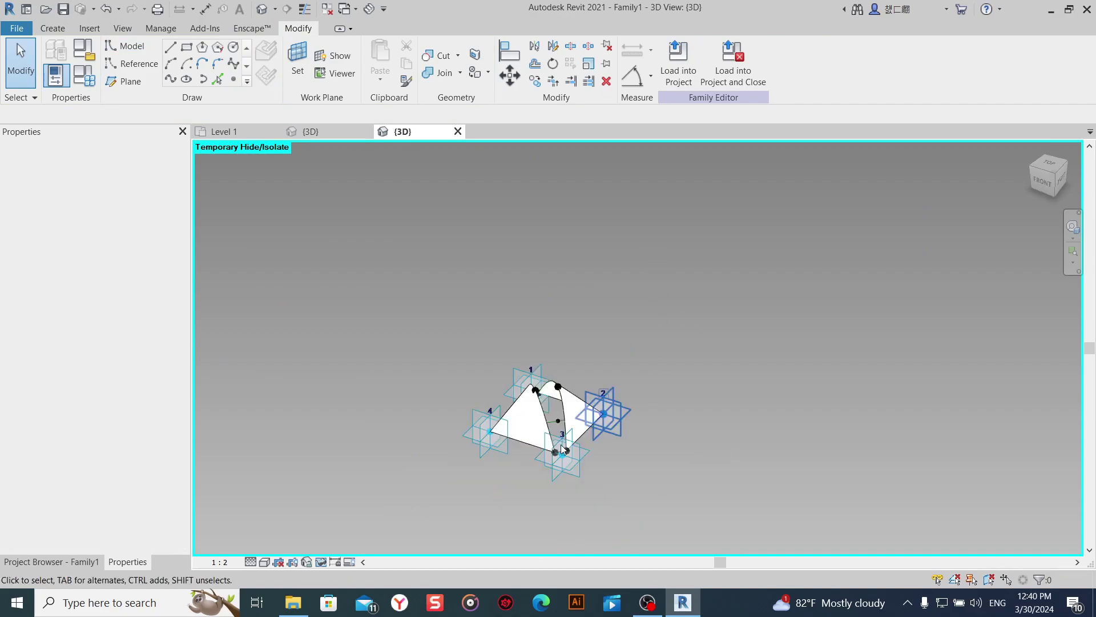
scroll(621, 449, up, 2)
scroll(621, 450, up, 2)
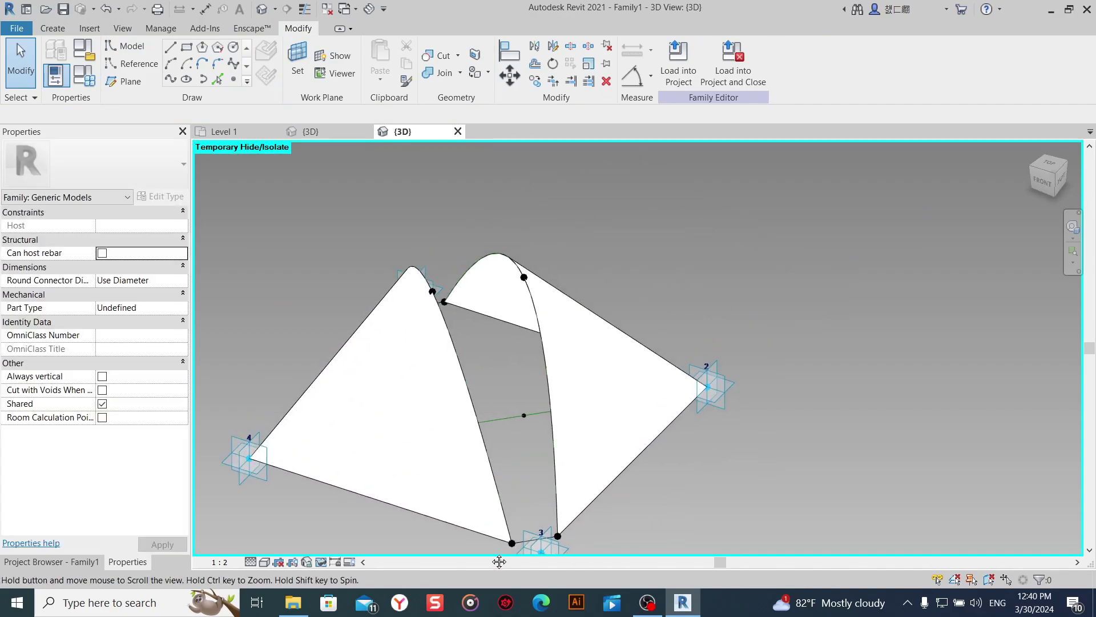
Link both petal surfaces' material to a new parameter named mat, then show Family Types.
click(474, 400)
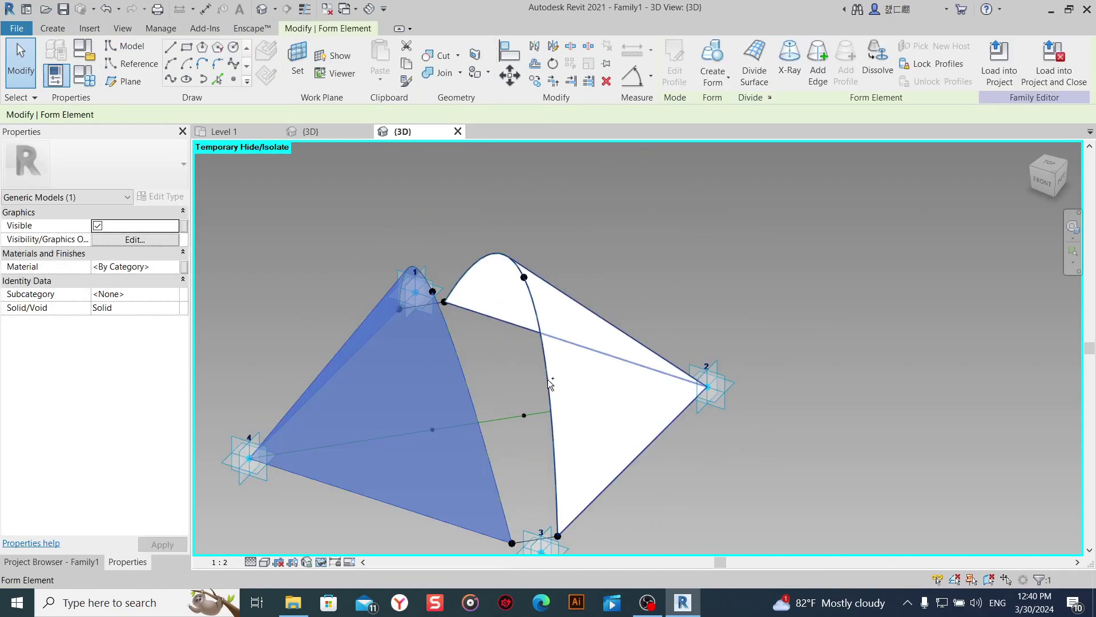
click(550, 384)
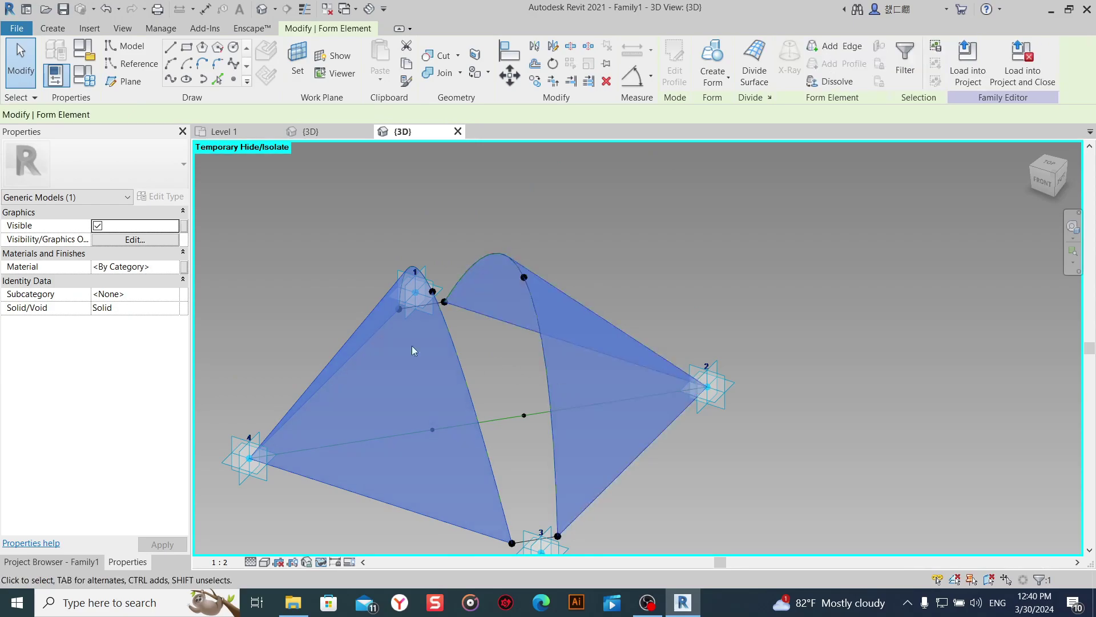
click(183, 266)
click(272, 395)
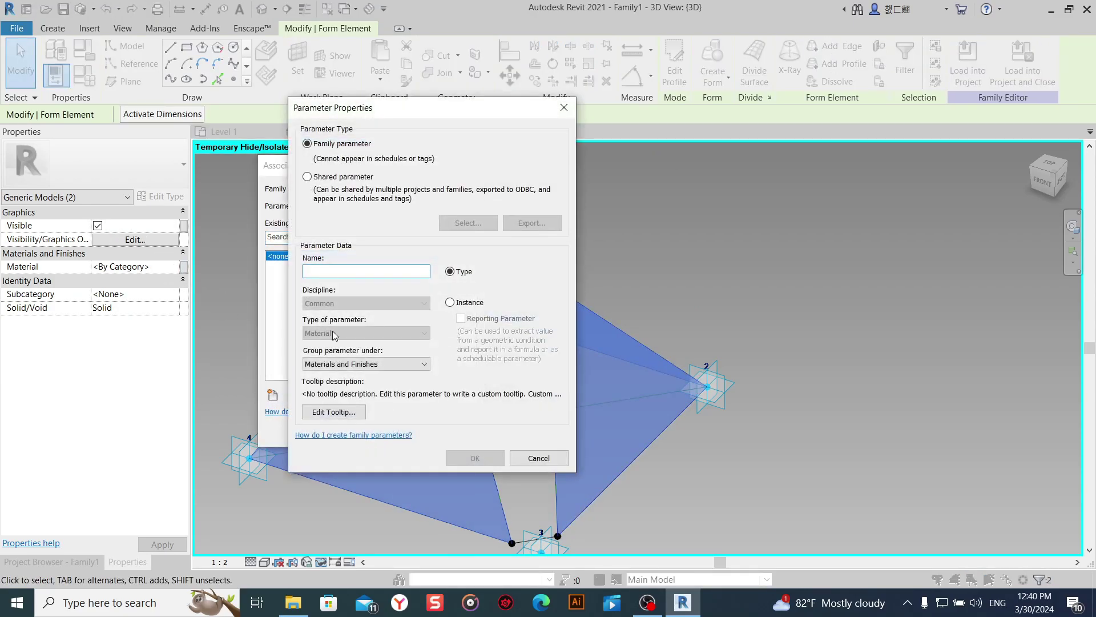
text(mat)
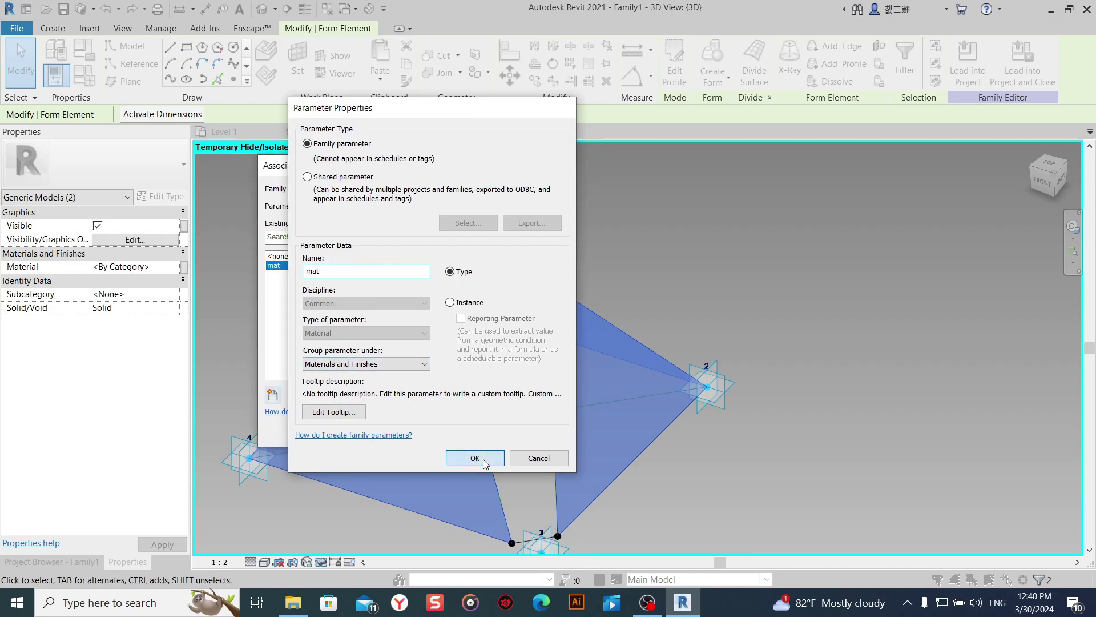
click(475, 458)
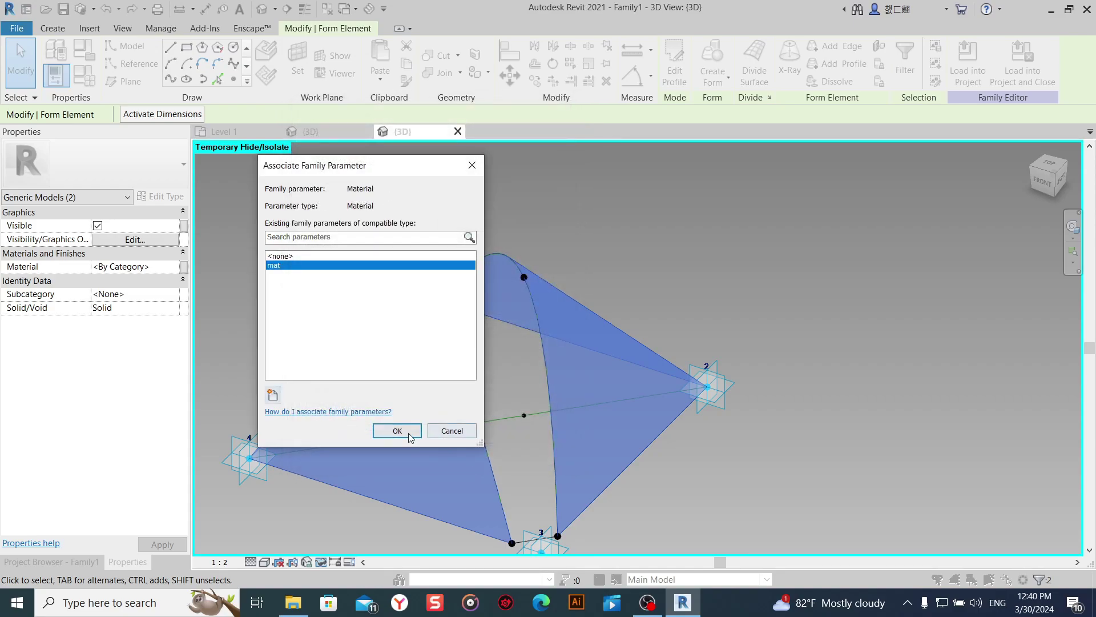
click(435, 440)
click(85, 80)
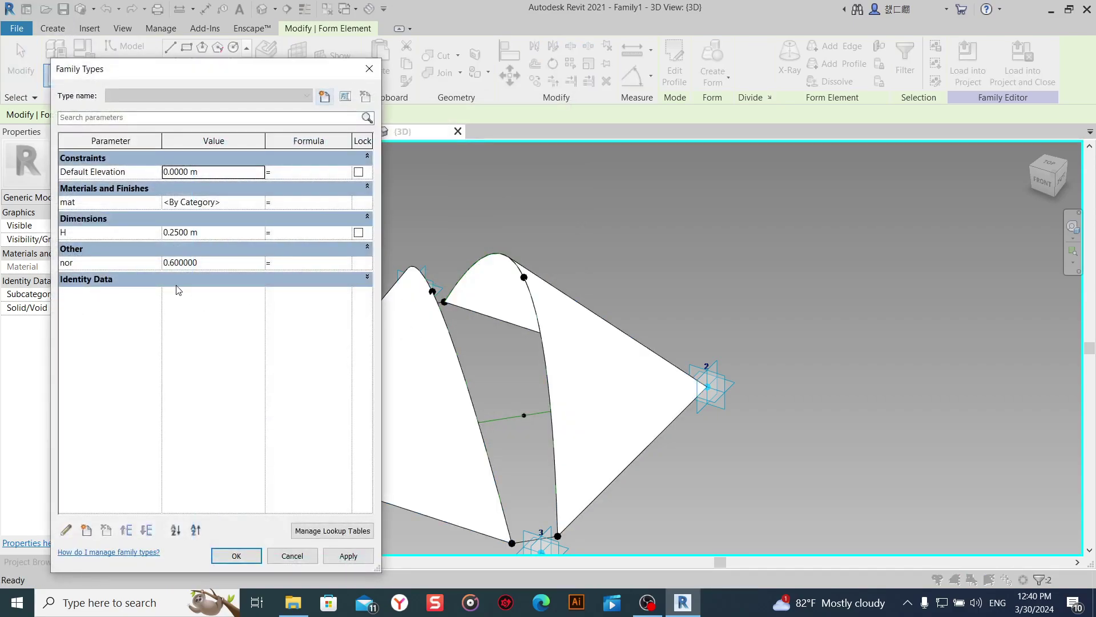
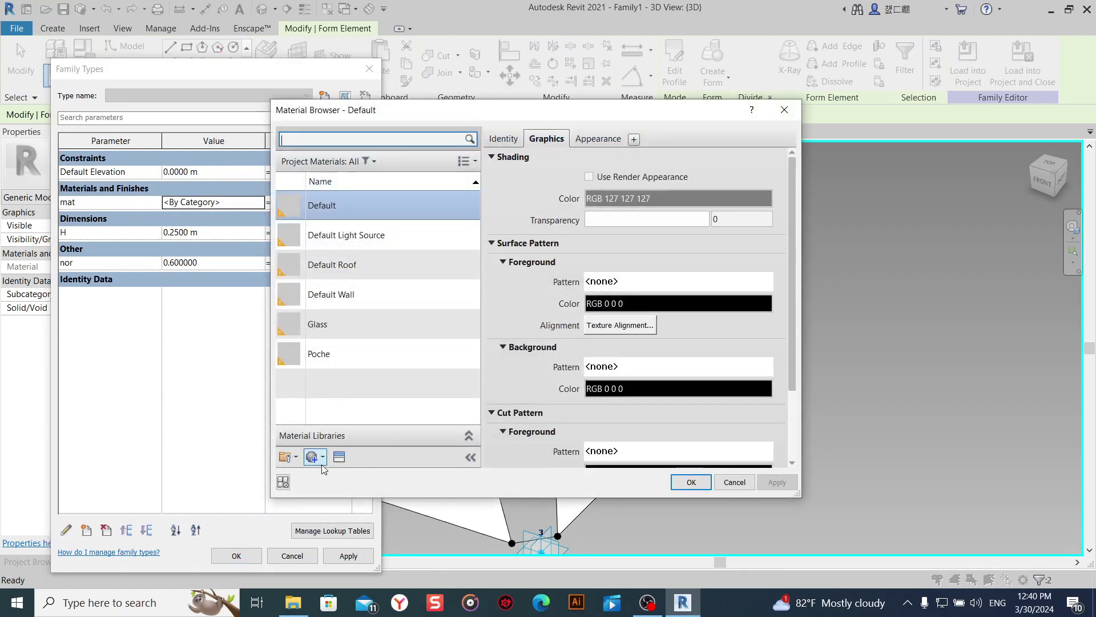
Create a new blank material and open the Ceramic category in the Appearance Library.
click(322, 464)
click(342, 476)
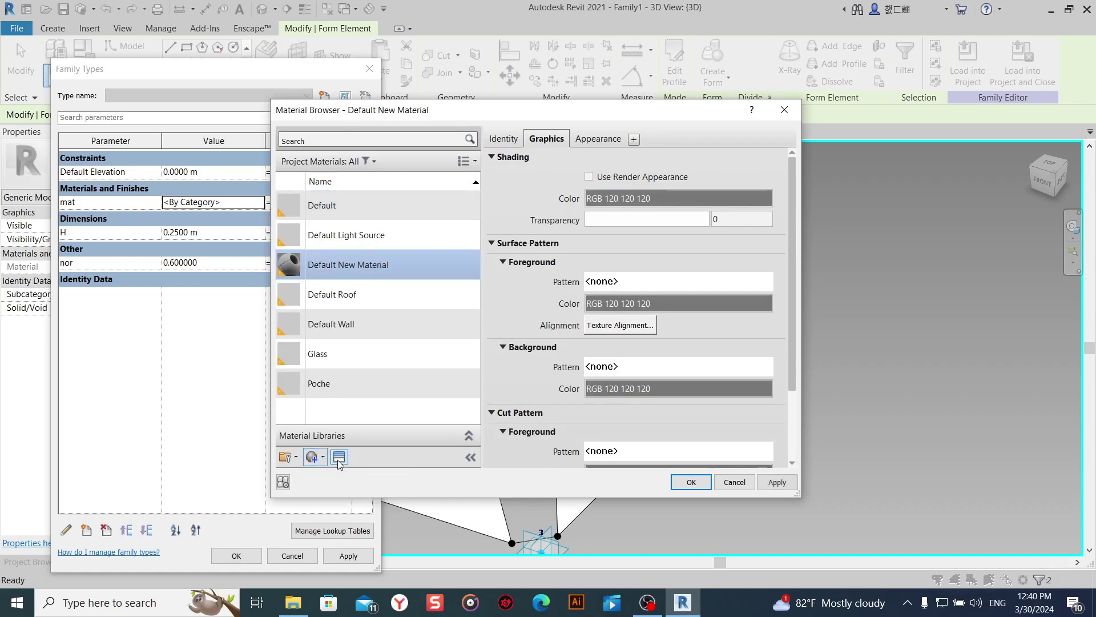
click(339, 457)
double_click(311, 201)
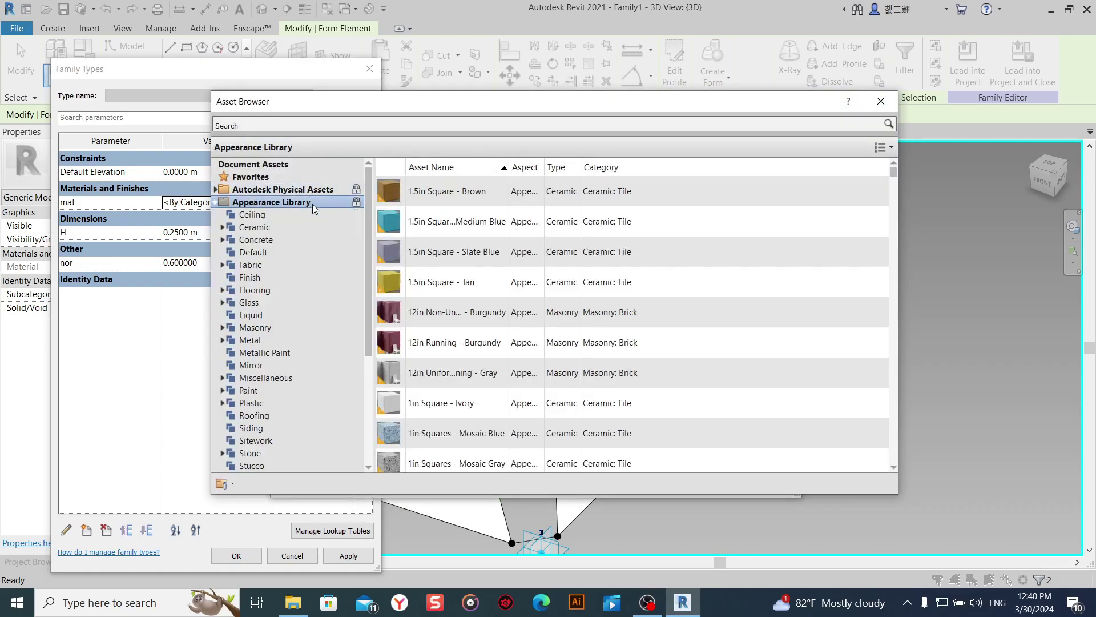
click(256, 239)
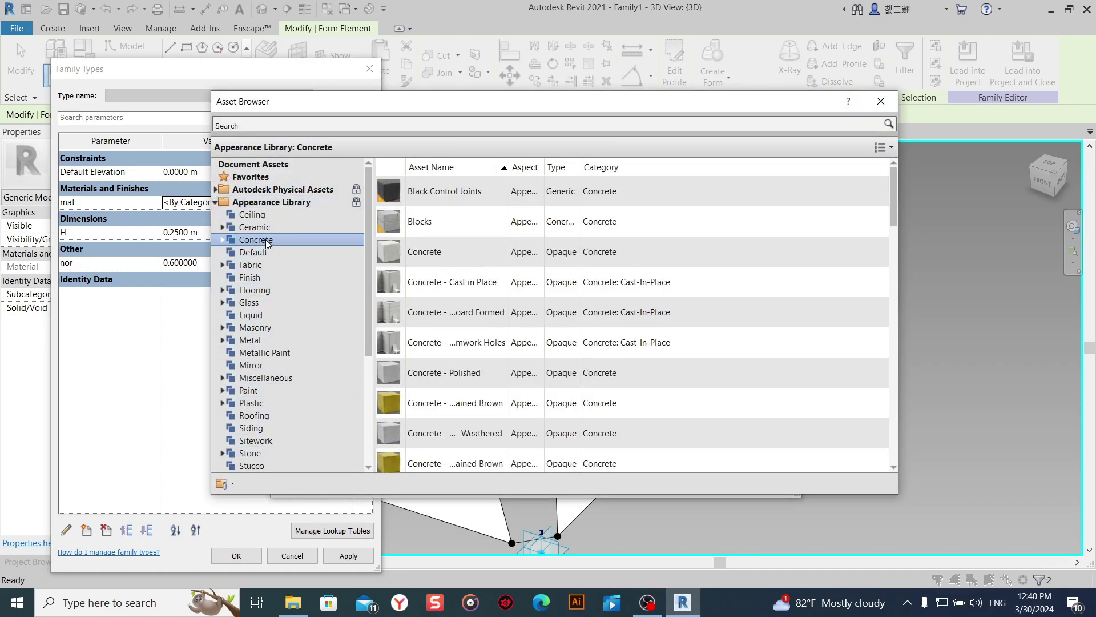
double_click(255, 227)
Apply the Ice White ceramic appearance and confirm the new material for mat.
scroll(465, 348, down, 2)
scroll(490, 347, down, 2)
scroll(488, 349, down, 3)
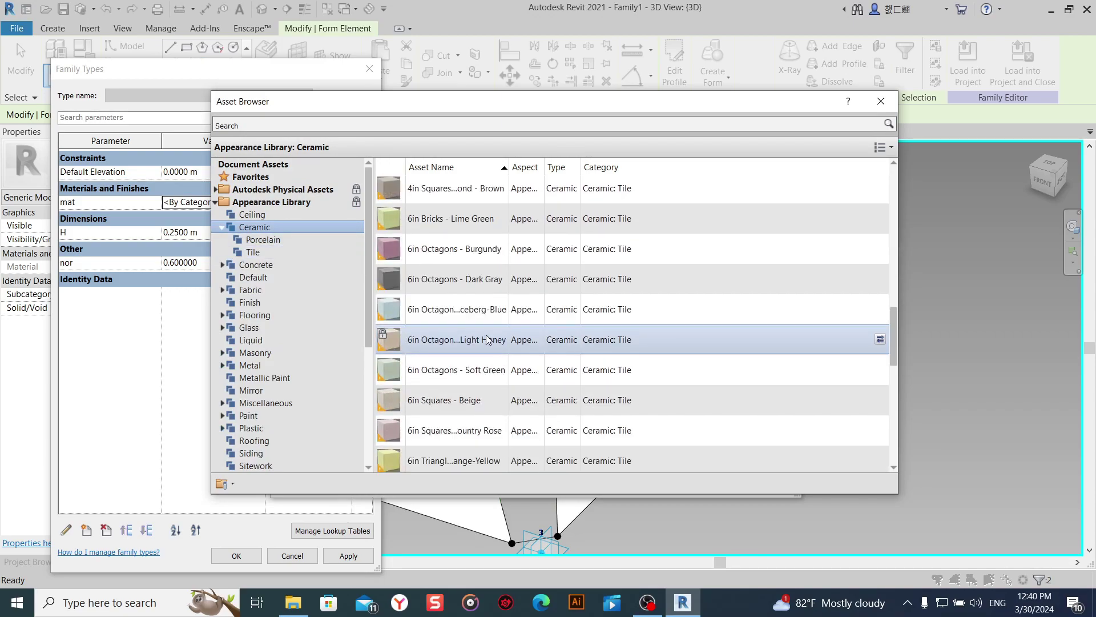
scroll(484, 355, down, 3)
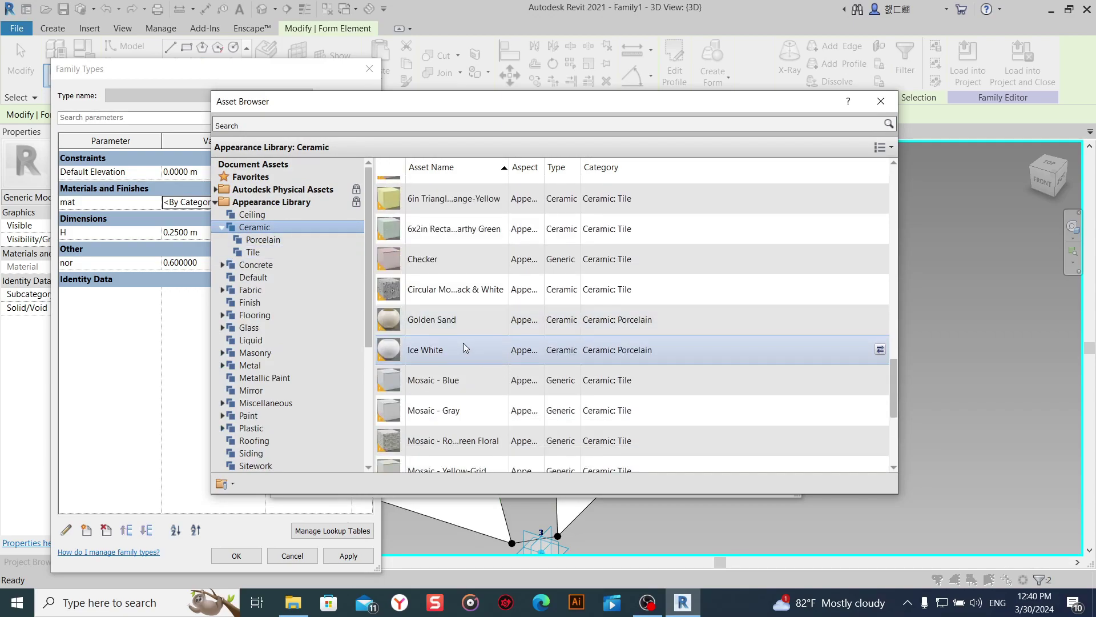
double_click(465, 348)
click(881, 101)
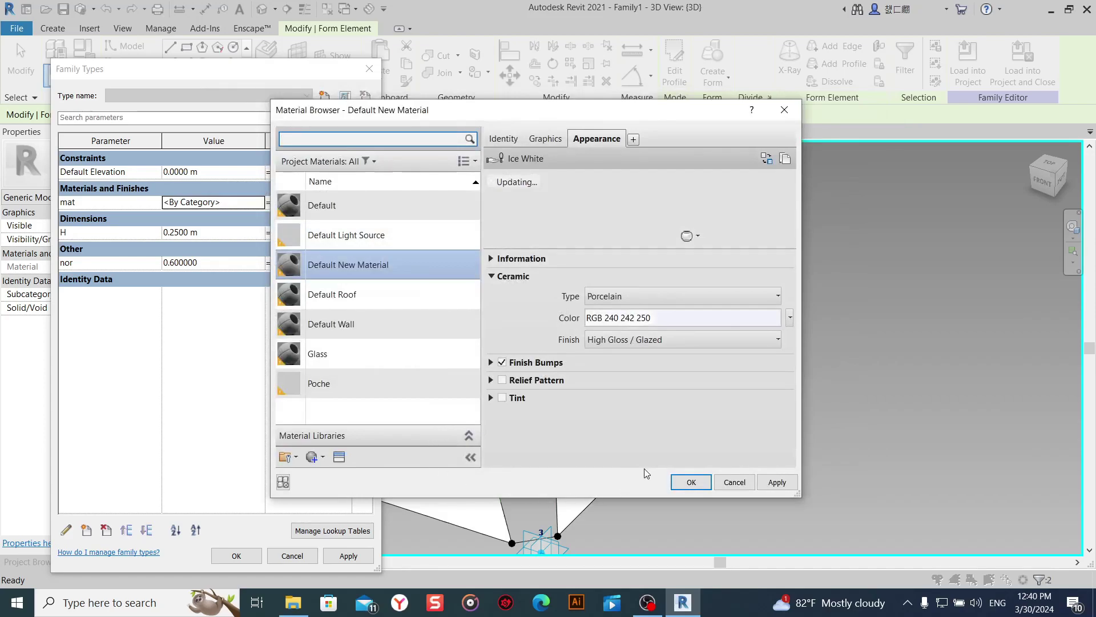
click(688, 482)
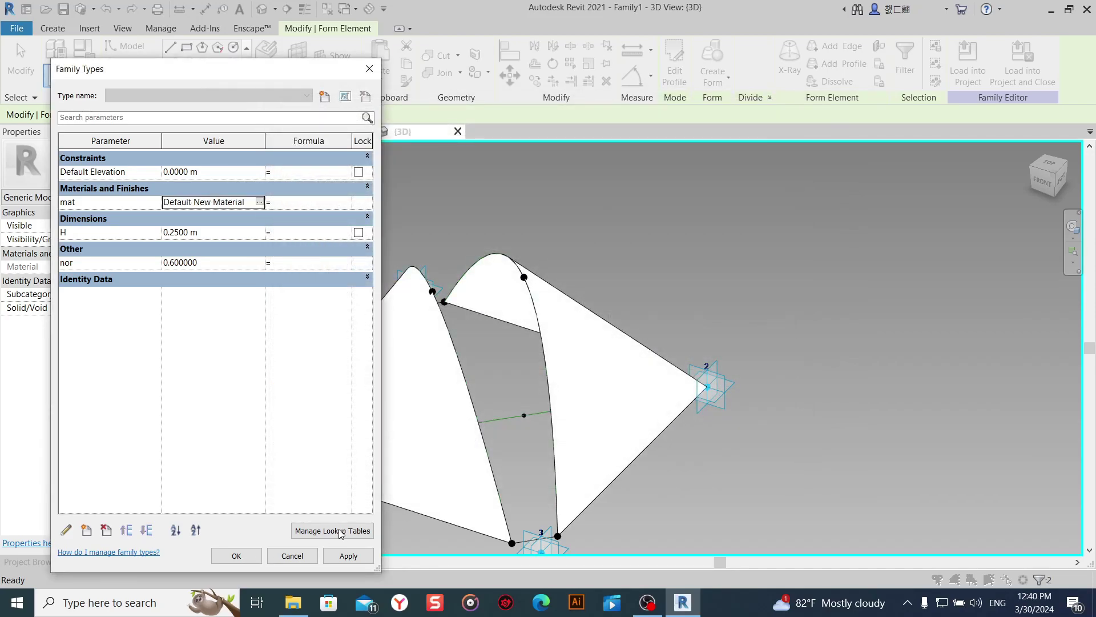
click(236, 555)
Close Family Types and bring adaptive points 1 and 2 into view.
click(665, 447)
mouse_move(665, 447)
middle_down()
mouse_move(750, 453)
mouse_move(753, 384)
middle_up()
scroll(680, 451, up, 2)
scroll(750, 453, down, 2)
scroll(636, 499, down, 3)
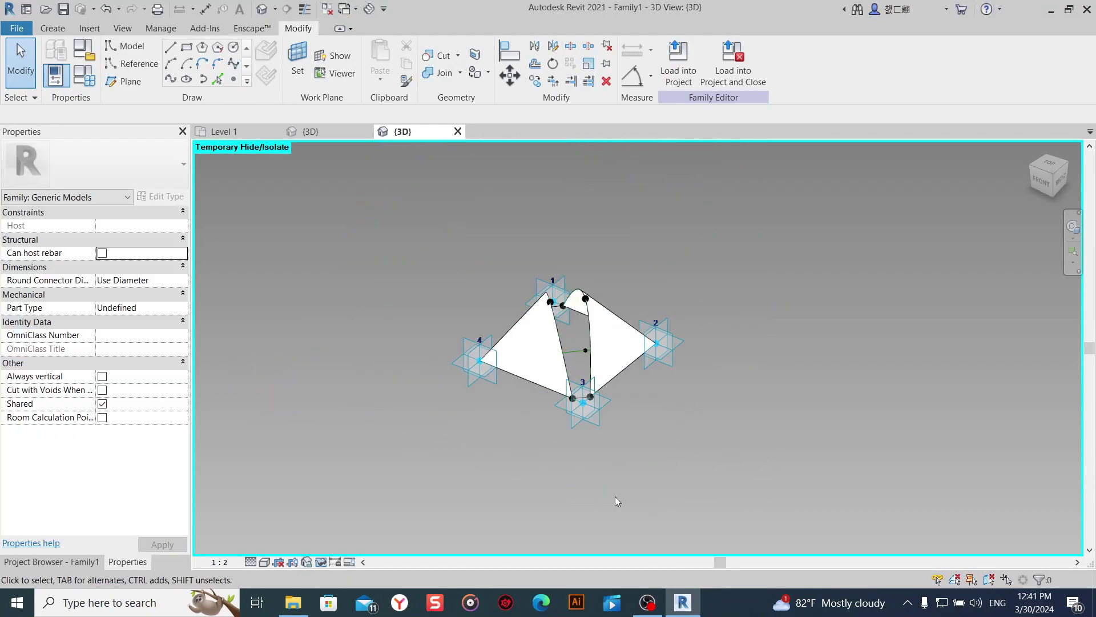
scroll(591, 402, up, 3)
scroll(596, 394, up, 4)
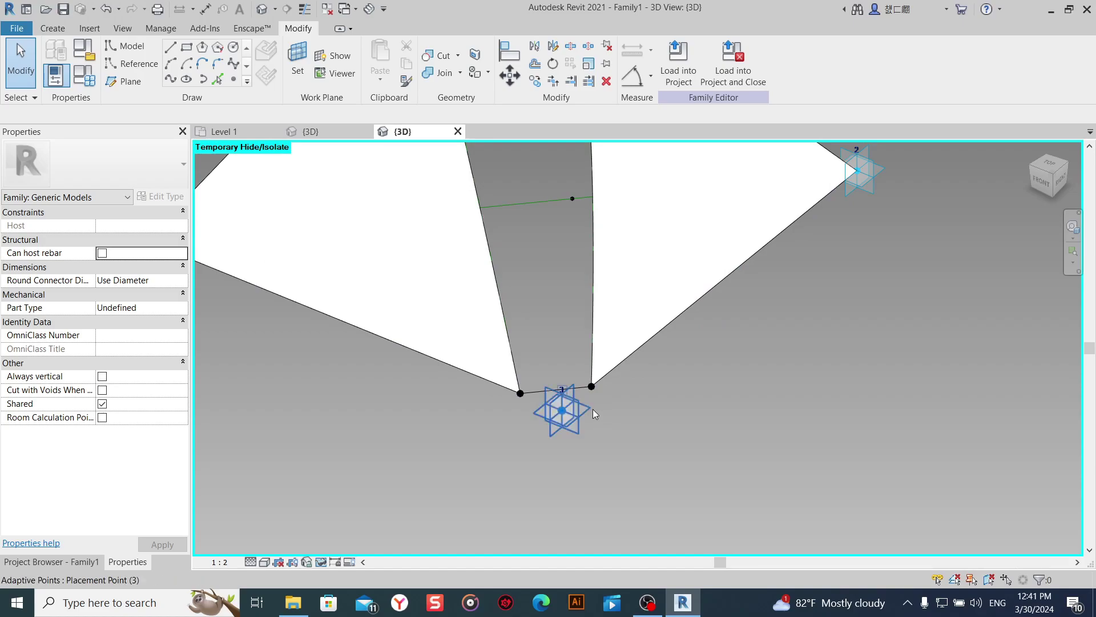
middle_drag(588, 320, 579, 528)
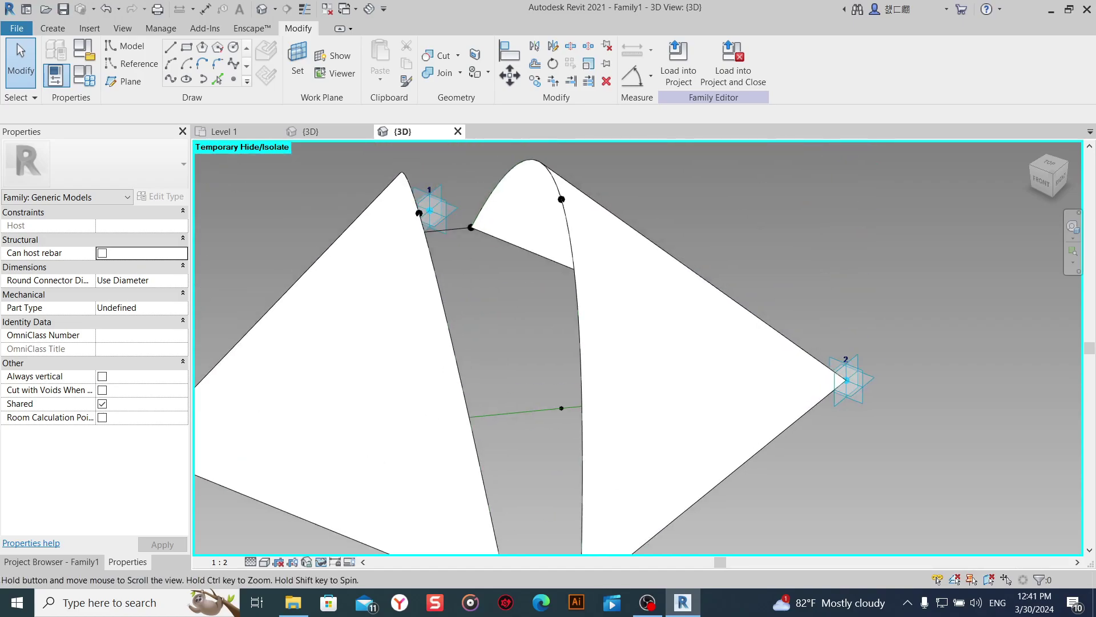
Associate adaptive point 1's Offset with the H family parameter.
click(421, 214)
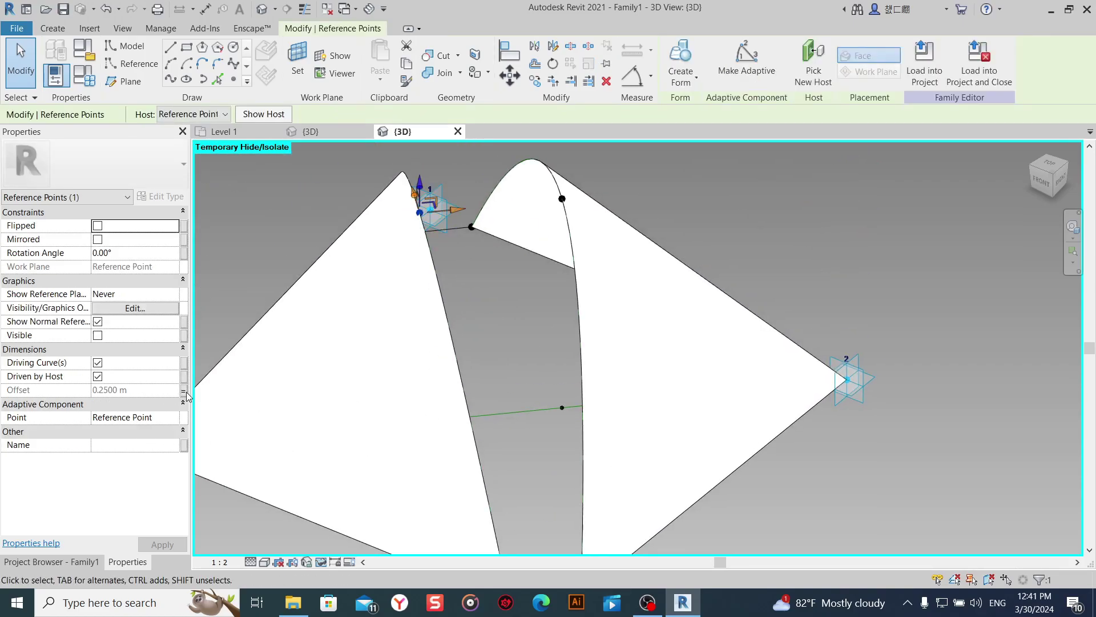
click(185, 391)
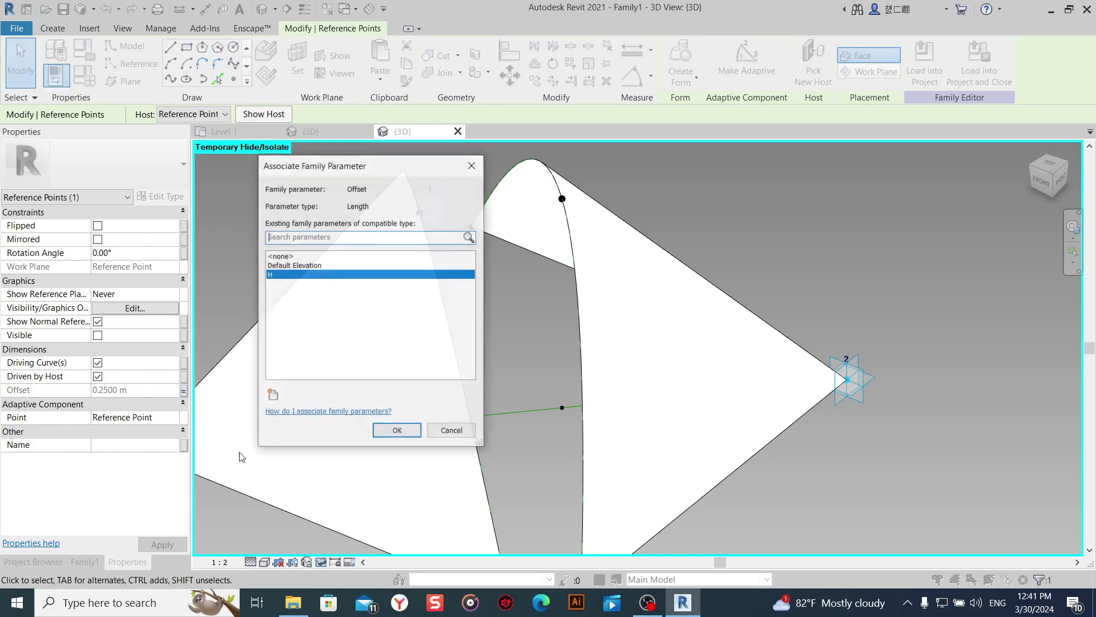
click(380, 434)
key(Escape)
scroll(484, 364, down, 3)
Place reference points at the midpoints of the top and bottom short edges.
scroll(522, 443, up, 3)
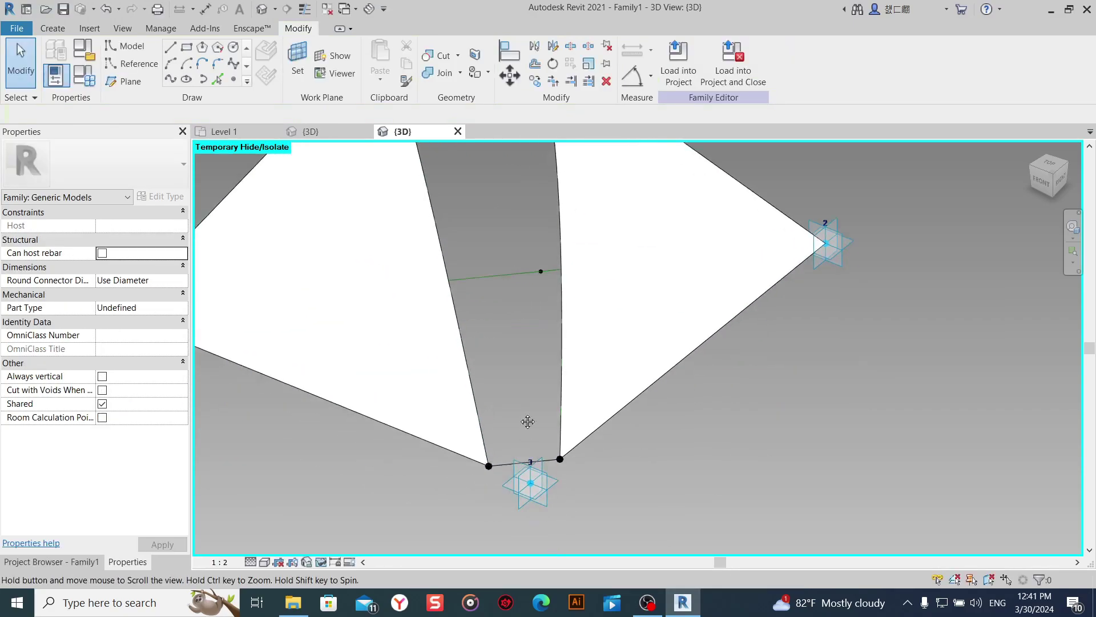
scroll(516, 443, up, 3)
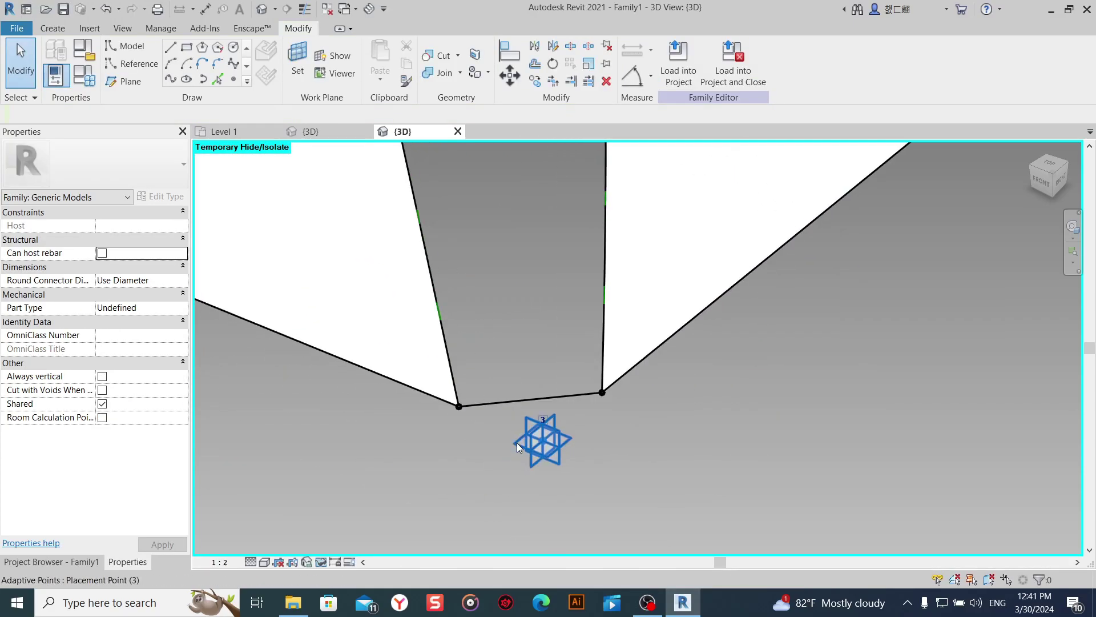
click(232, 82)
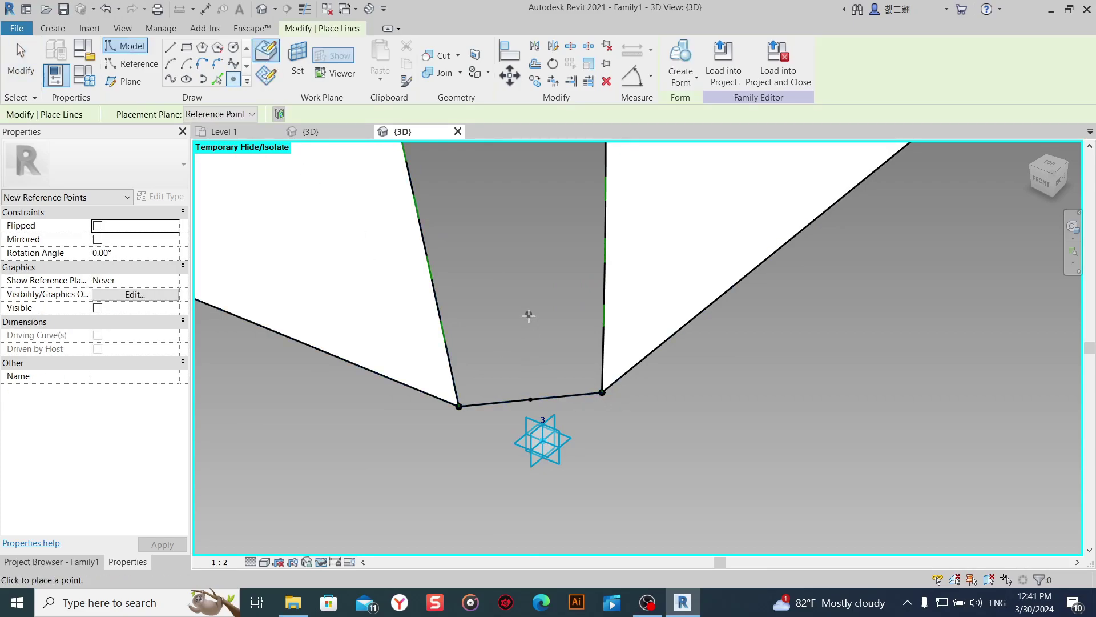
key(Escape)
key(Escape)
scroll(553, 340, down, 5)
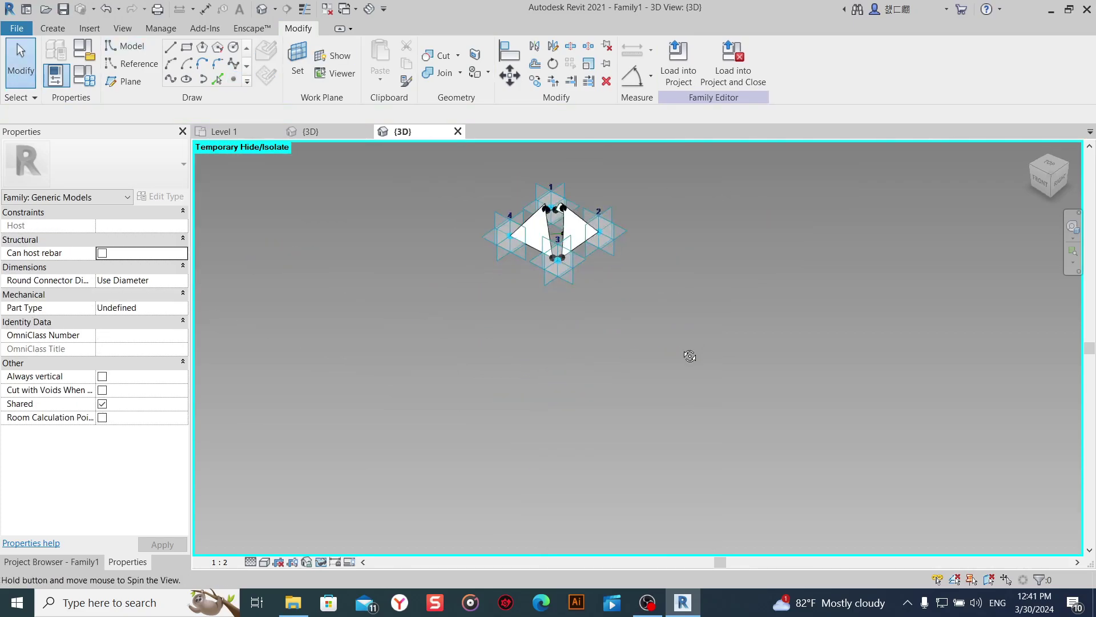
scroll(571, 213, up, 4)
scroll(567, 158, up, 3)
scroll(547, 245, up, 3)
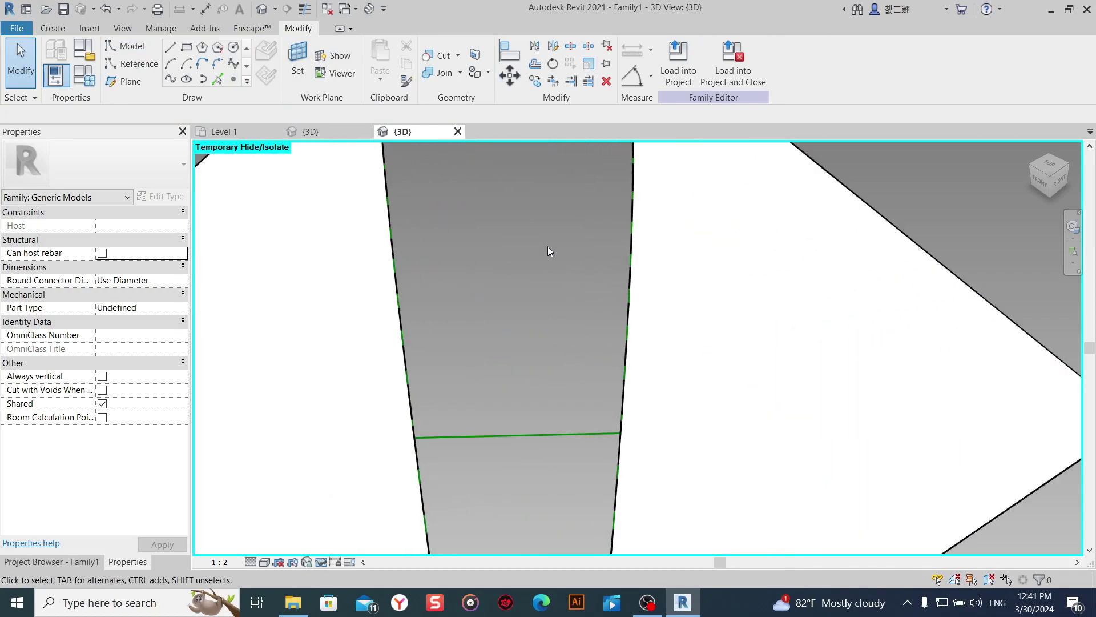
scroll(547, 246, down, 2)
click(234, 79)
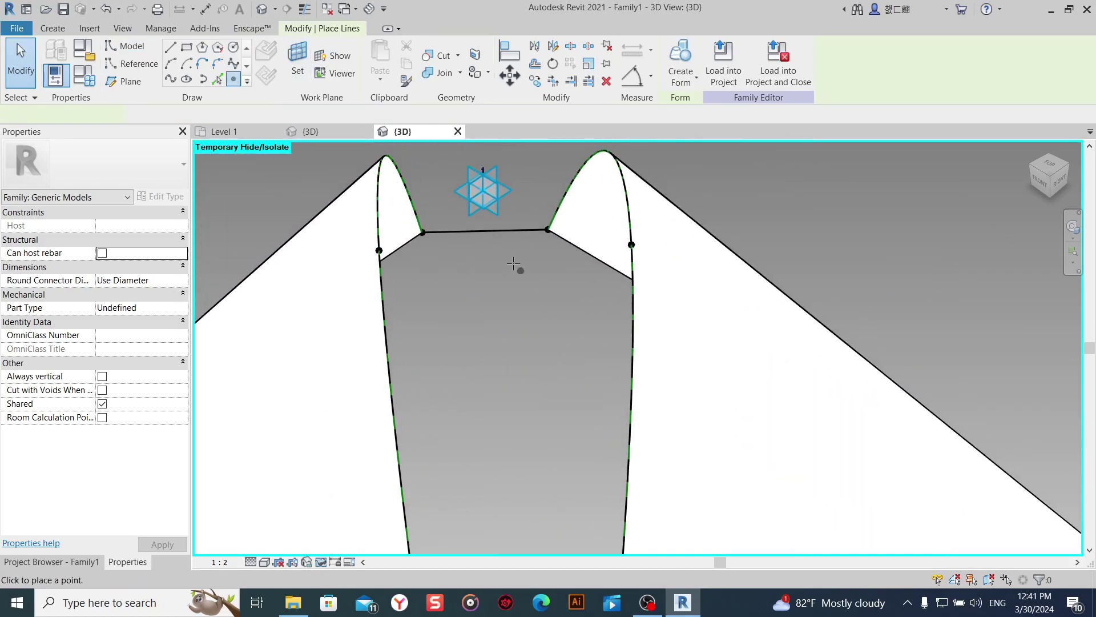
click(485, 230)
right_click(502, 288)
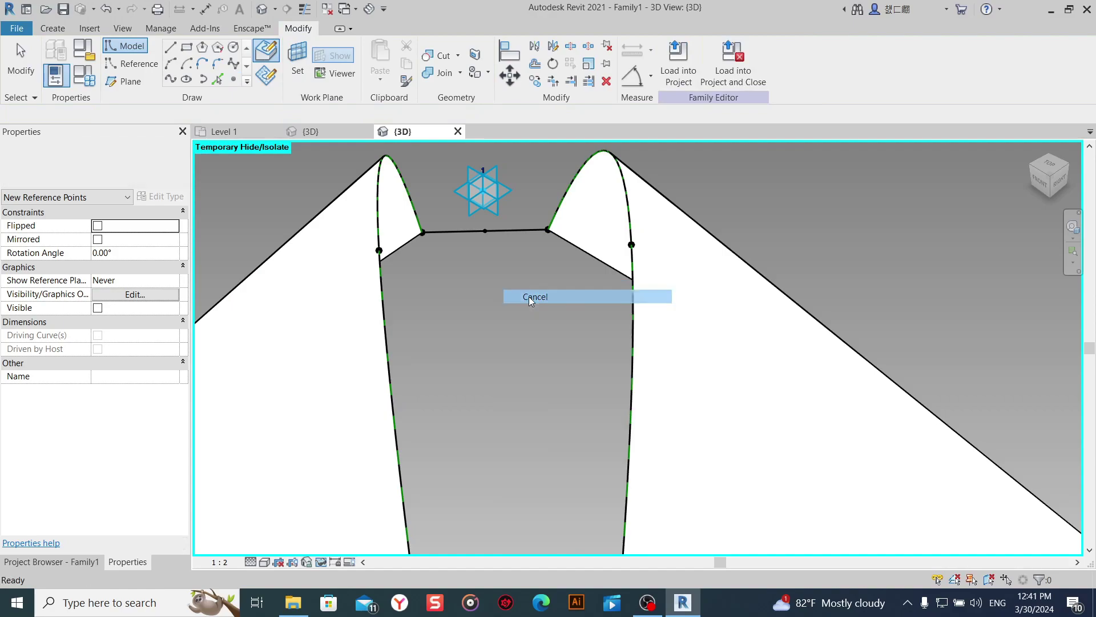
click(529, 287)
Select both midpoint points and create a 0.6364 m line through them.
mouse_move(469, 285)
mouse_down()
mouse_move(521, 202)
mouse_move(524, 220)
mouse_up()
shift+middle_drag(539, 256, 522, 457)
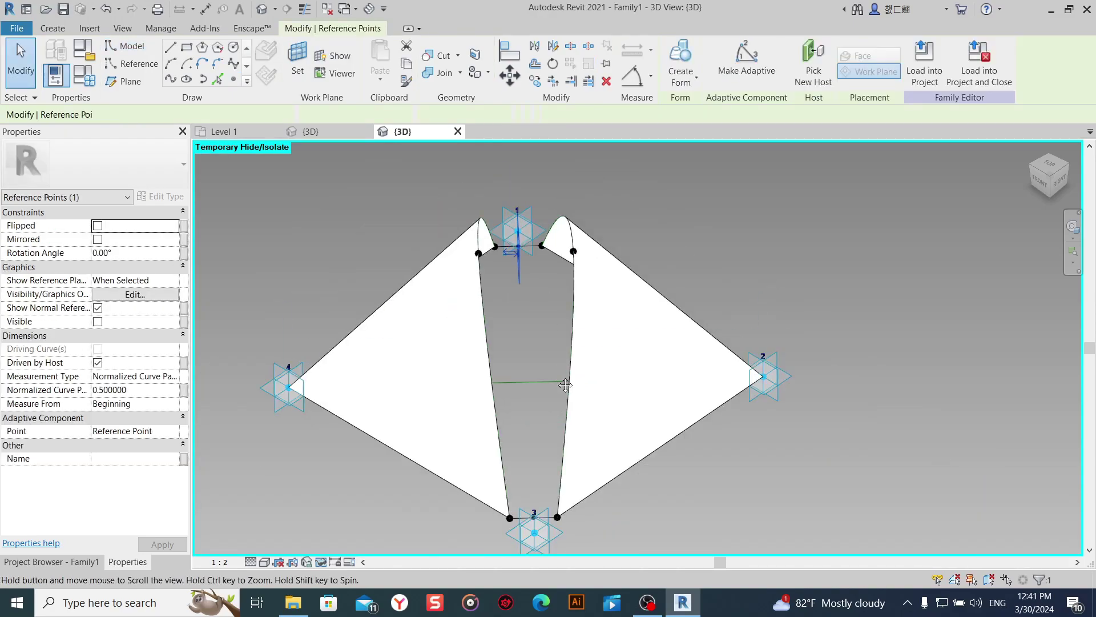
scroll(522, 458, up, 3)
drag(546, 395, 582, 338)
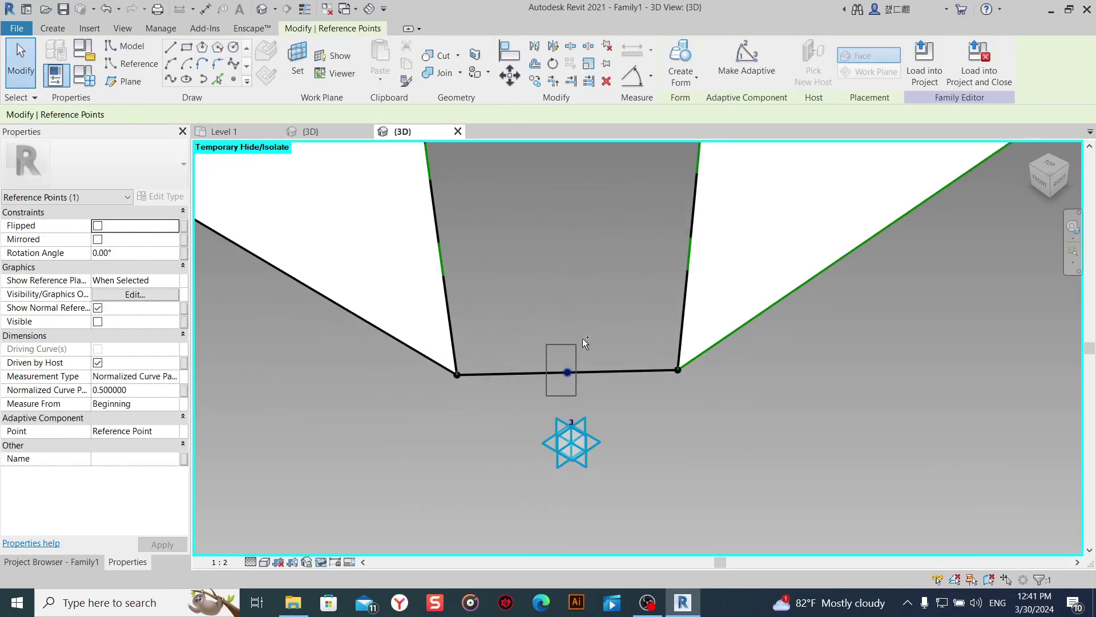
click(170, 81)
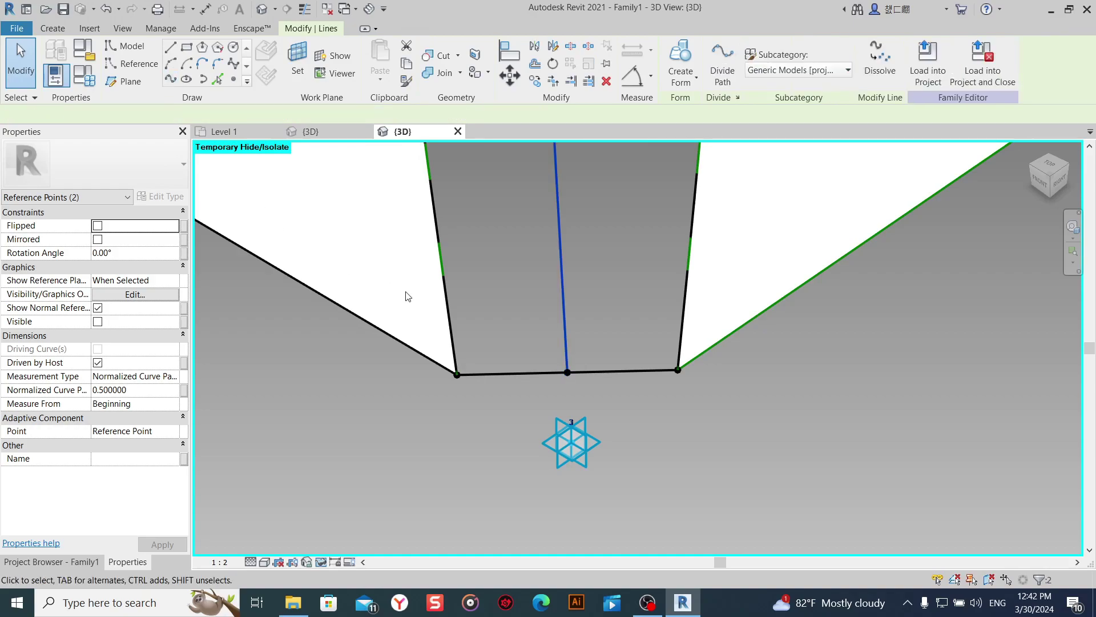
scroll(397, 422, down, 5)
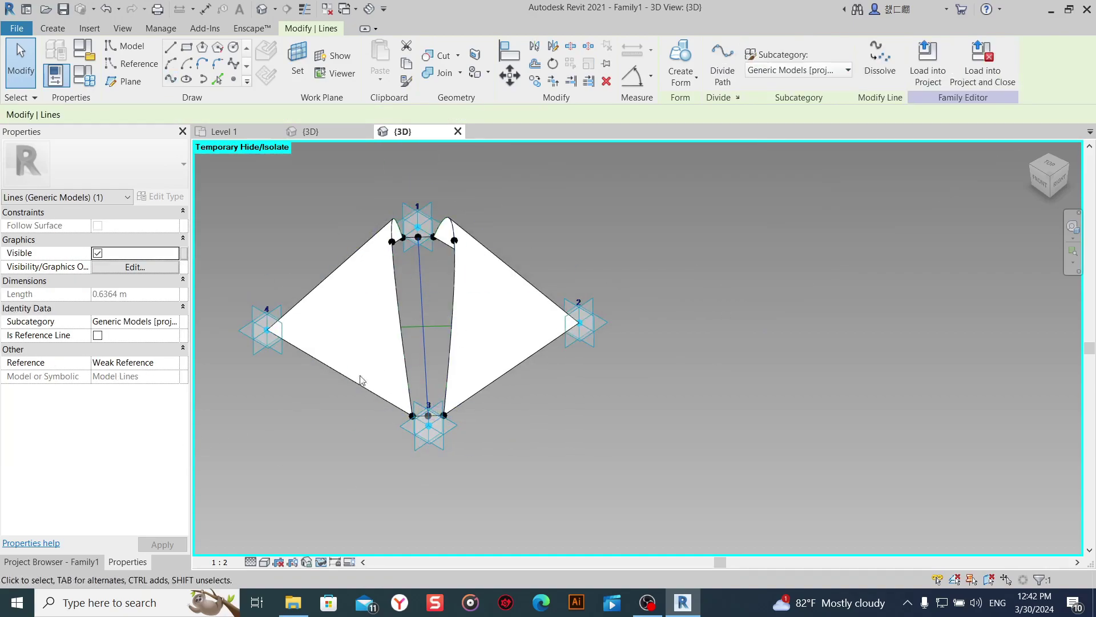
Make the midpoint line and the bottom short edge into reference lines.
click(98, 335)
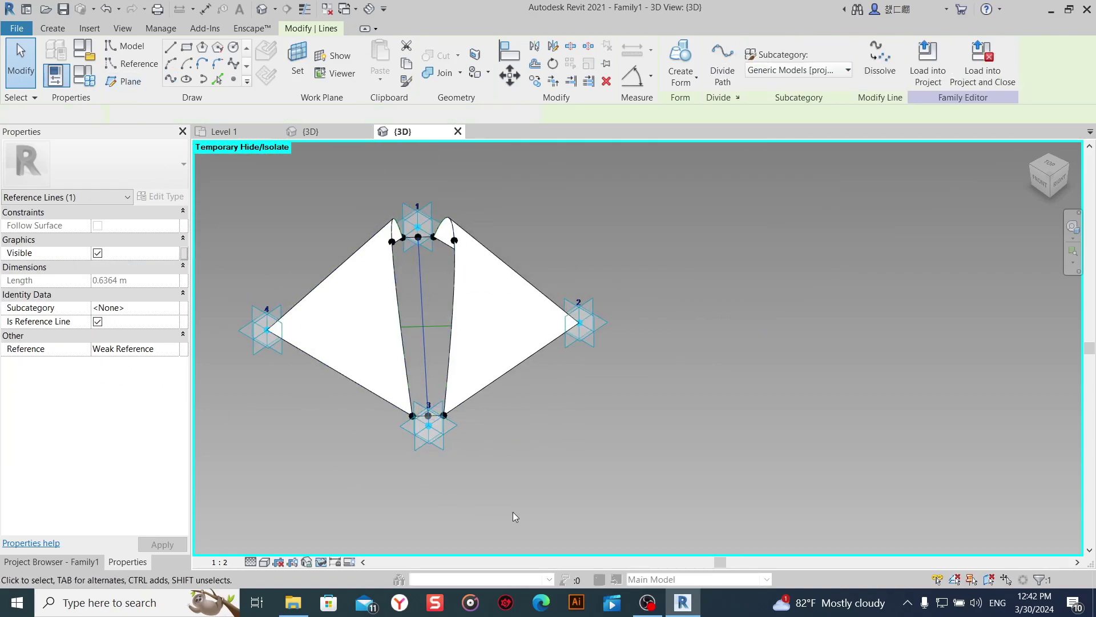
click(645, 454)
scroll(454, 363, up, 3)
middle_drag(454, 363, 515, 410)
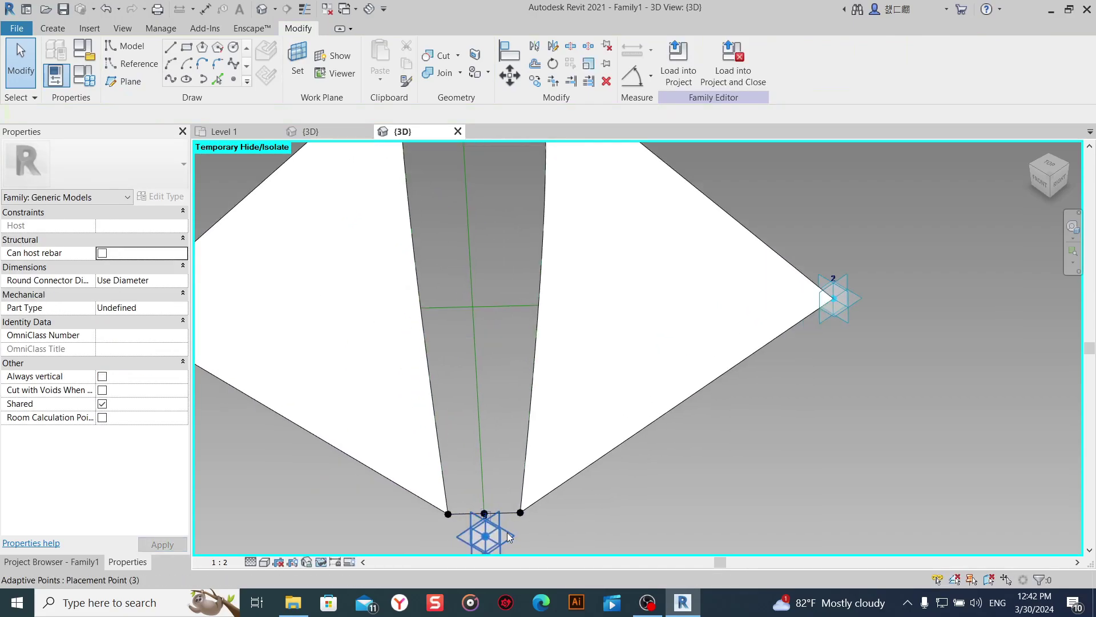
scroll(507, 532, up, 3)
click(507, 501)
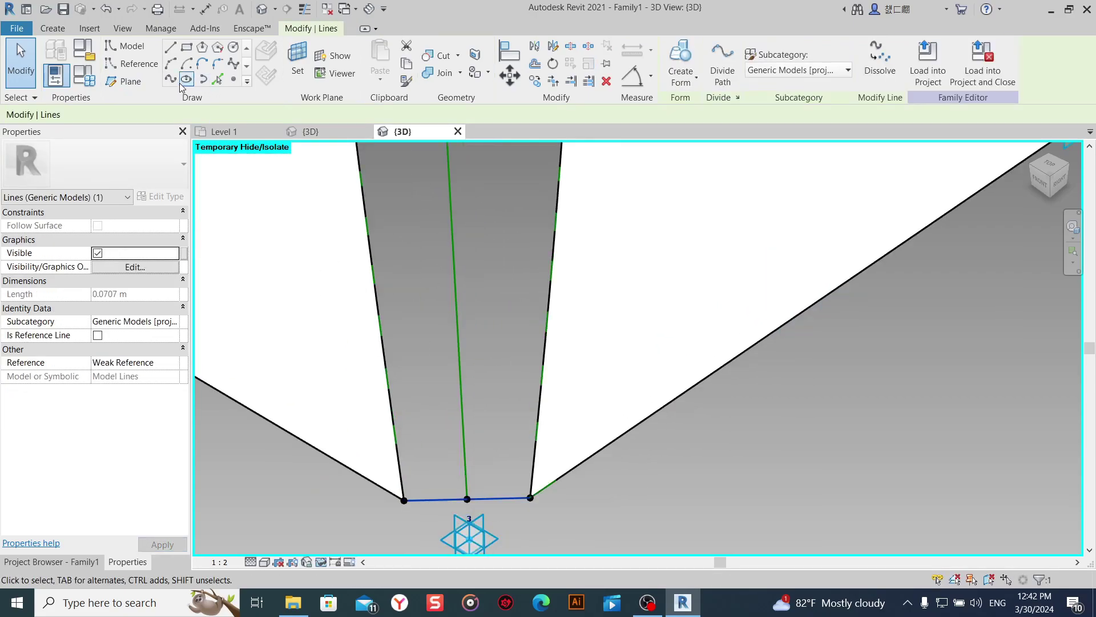
click(97, 335)
Make the top short edge line into a reference line.
scroll(412, 416, down, 2)
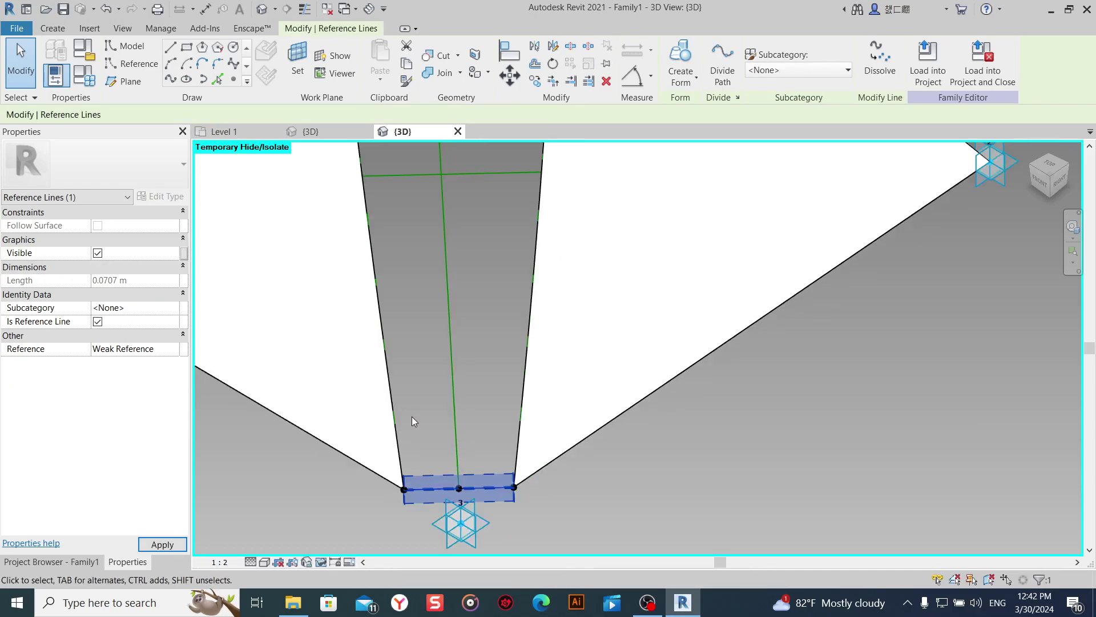
scroll(412, 416, down, 3)
middle_drag(412, 416, 454, 457)
scroll(413, 308, up, 4)
scroll(413, 308, up, 3)
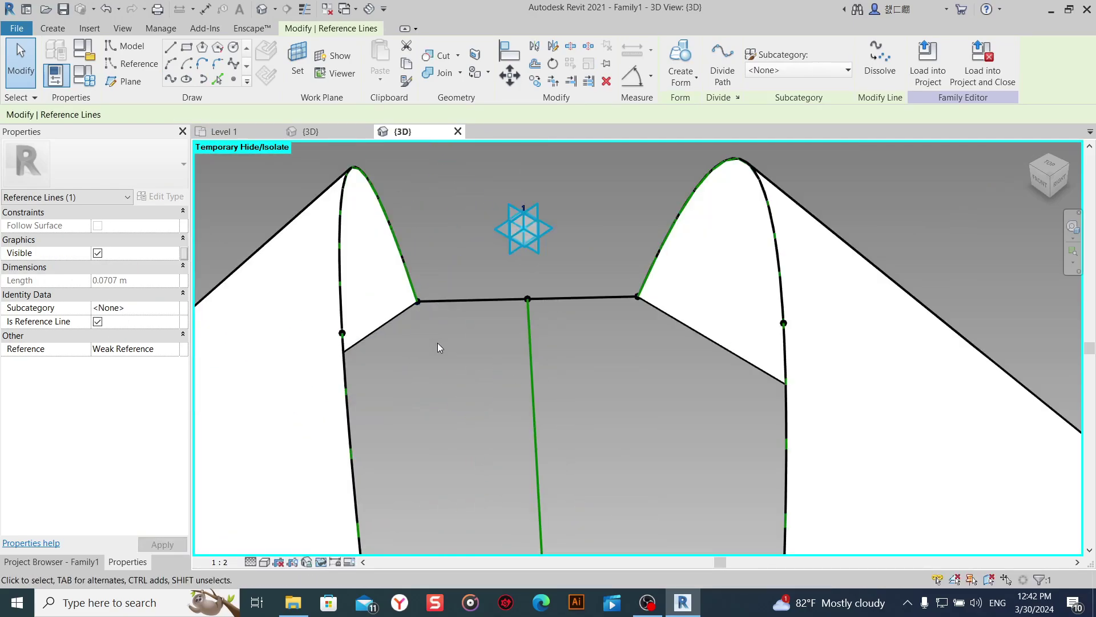
click(461, 287)
click(98, 335)
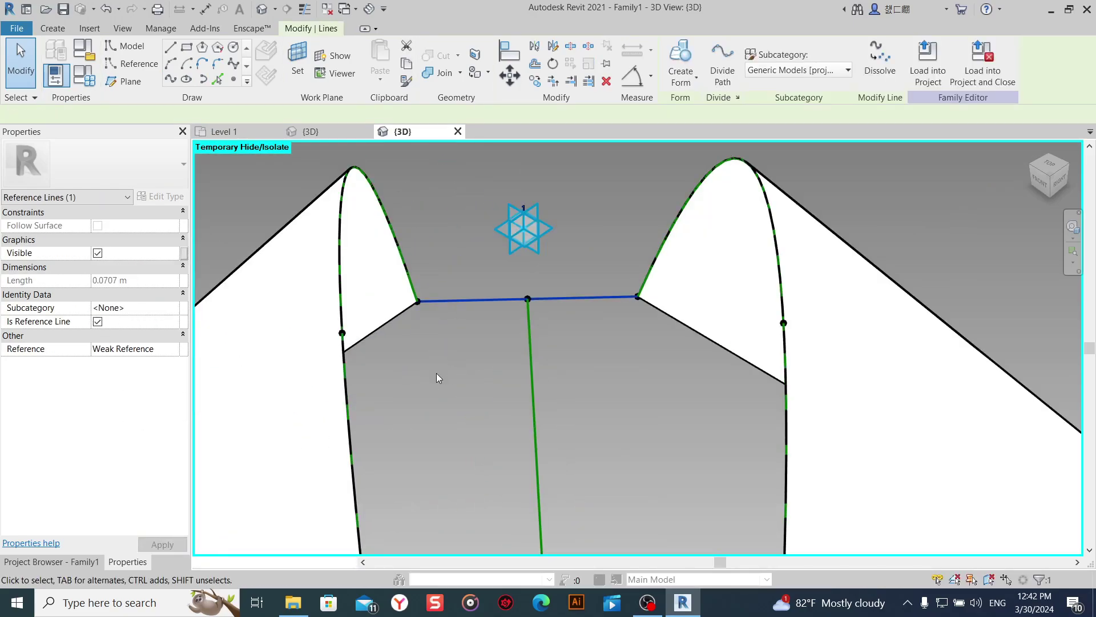
click(502, 400)
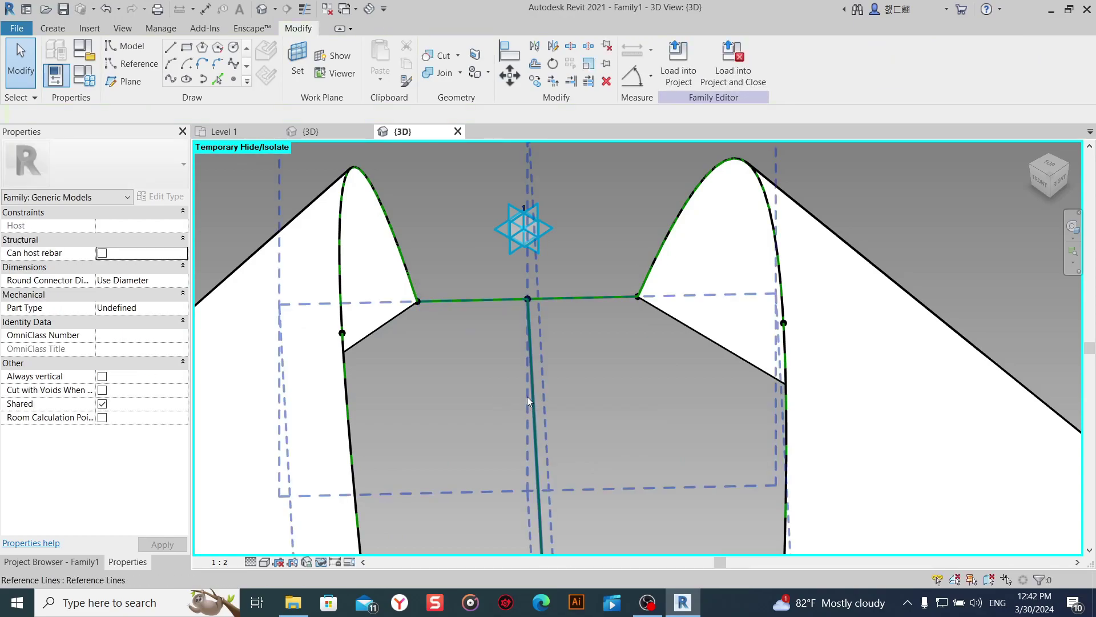
Build a surface form from the central vertical and upper connecting reference lines.
click(526, 396)
scroll(526, 396, down, 5)
scroll(512, 443, up, 2)
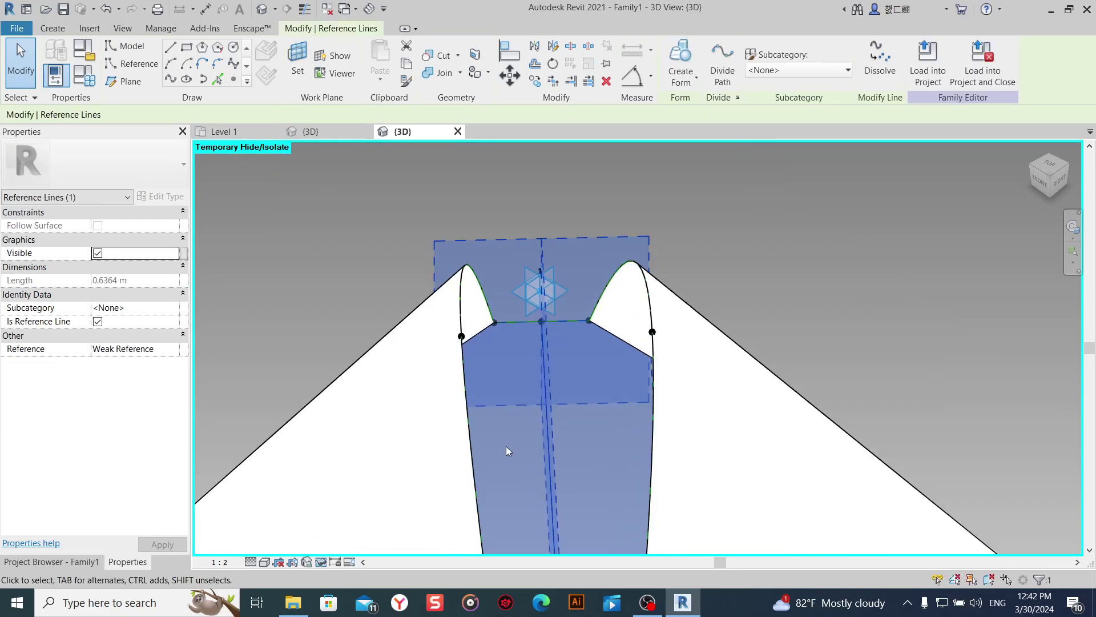
scroll(506, 446, up, 2)
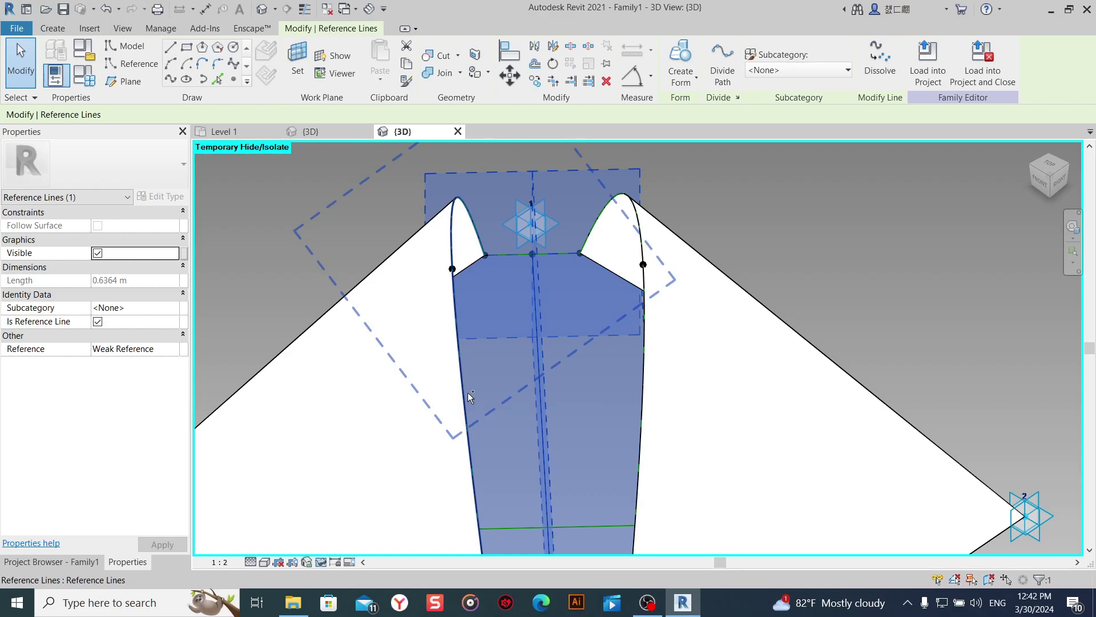
click(468, 393)
key(Escape)
scroll(576, 331, down, 3)
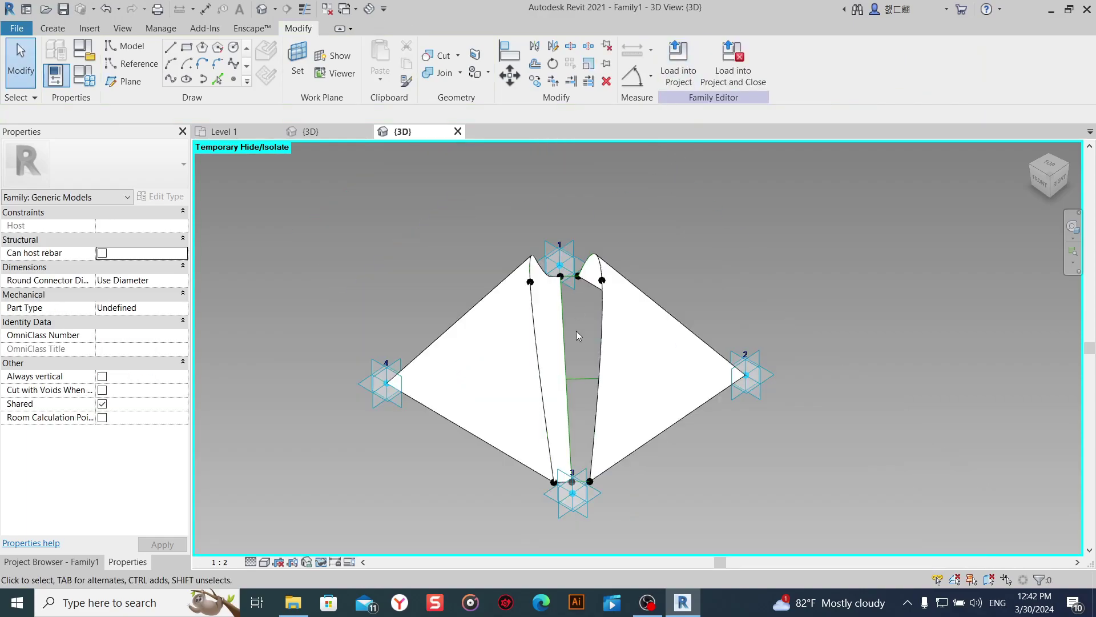
scroll(571, 354, up, 2)
click(560, 329)
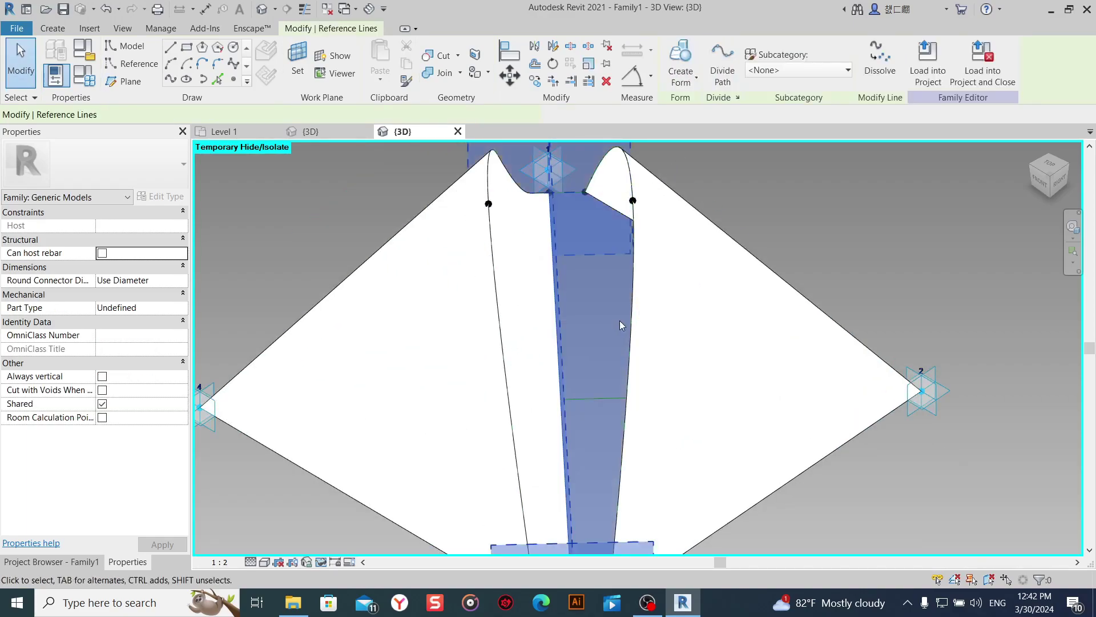
click(628, 354)
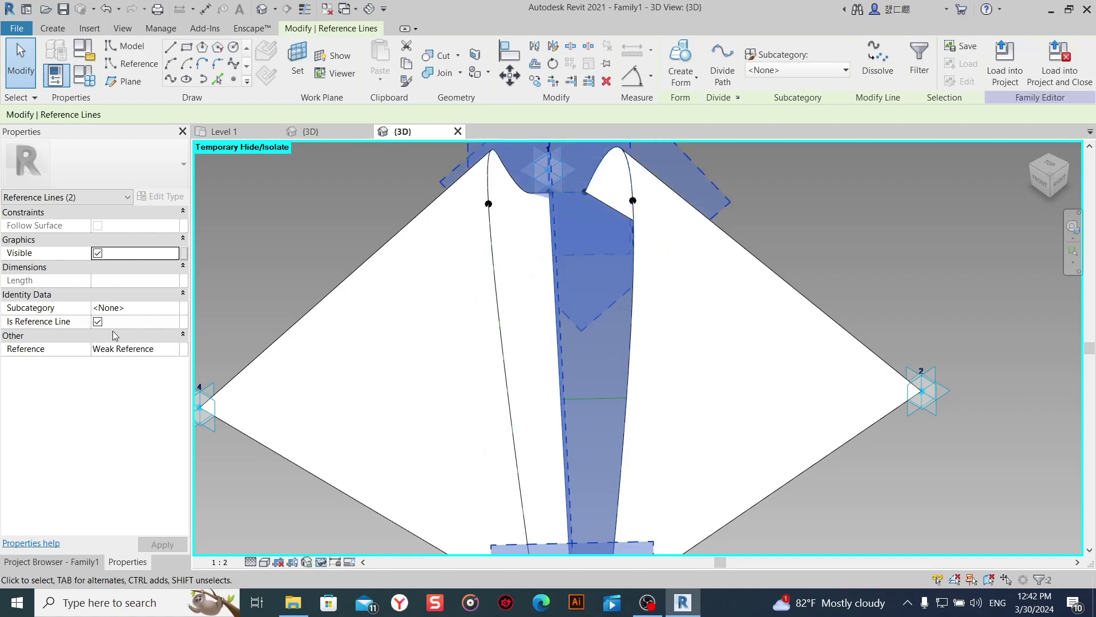
click(687, 60)
Set the nor family parameter to 0.7 and apply it.
scroll(489, 394, down, 3)
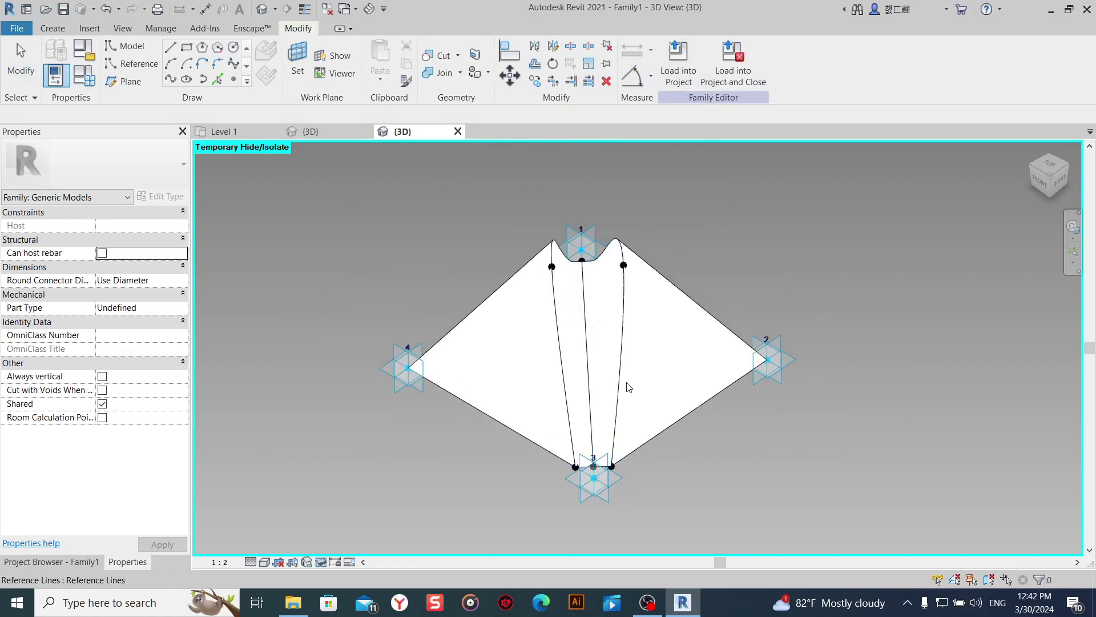
shift+middle_drag(489, 394, 558, 399)
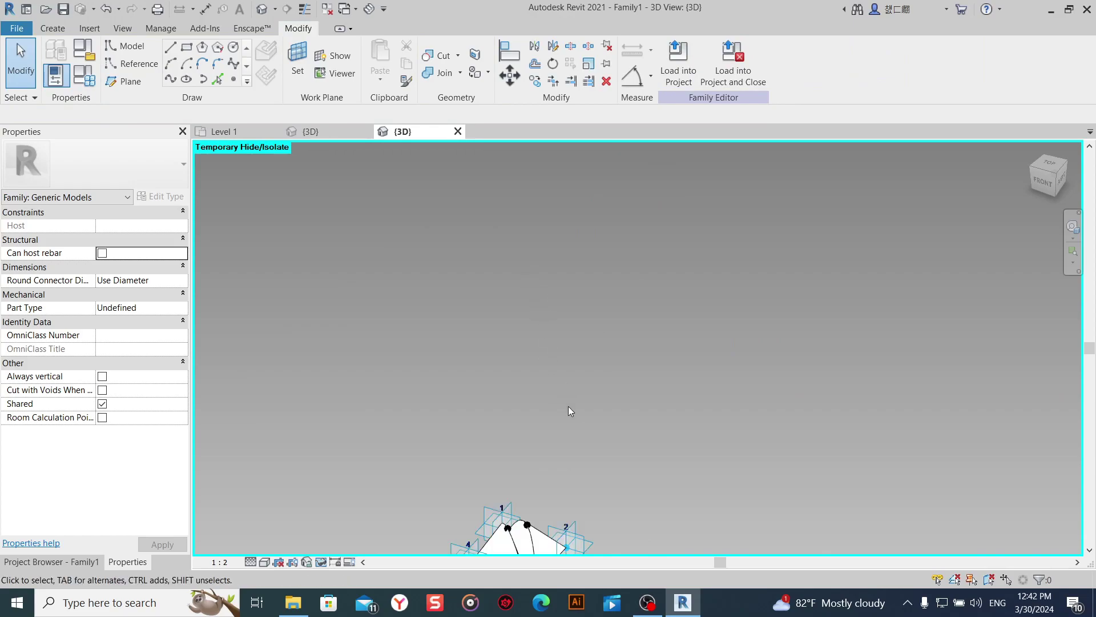
scroll(557, 399, up, 3)
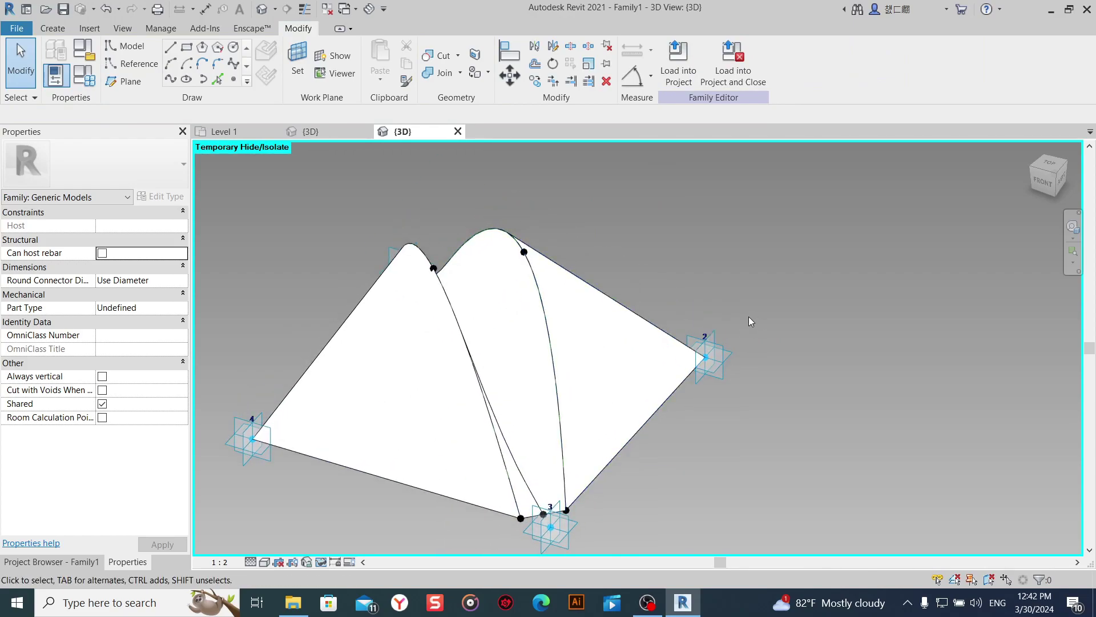
scroll(738, 299, down, 2)
scroll(735, 300, down, 2)
scroll(675, 321, up, 4)
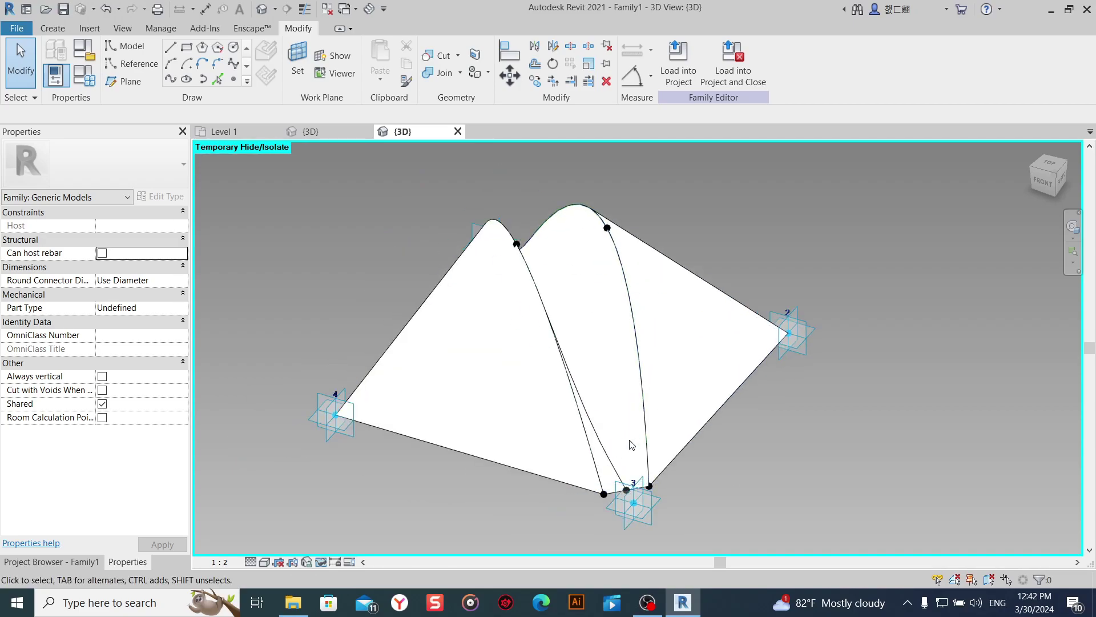
click(101, 73)
text(0.7)
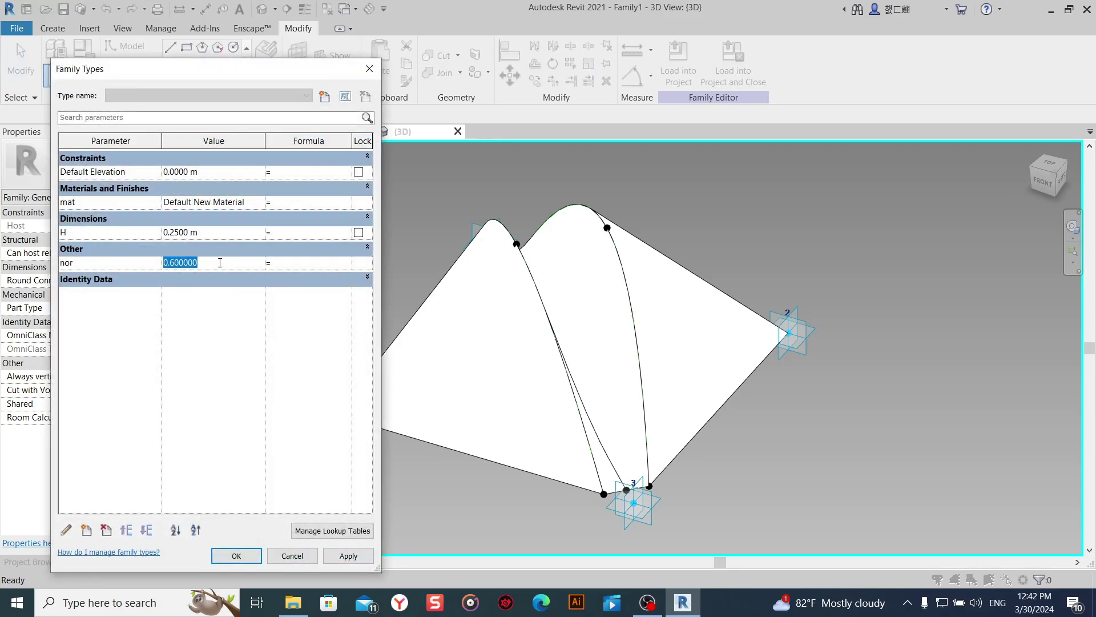
click(340, 559)
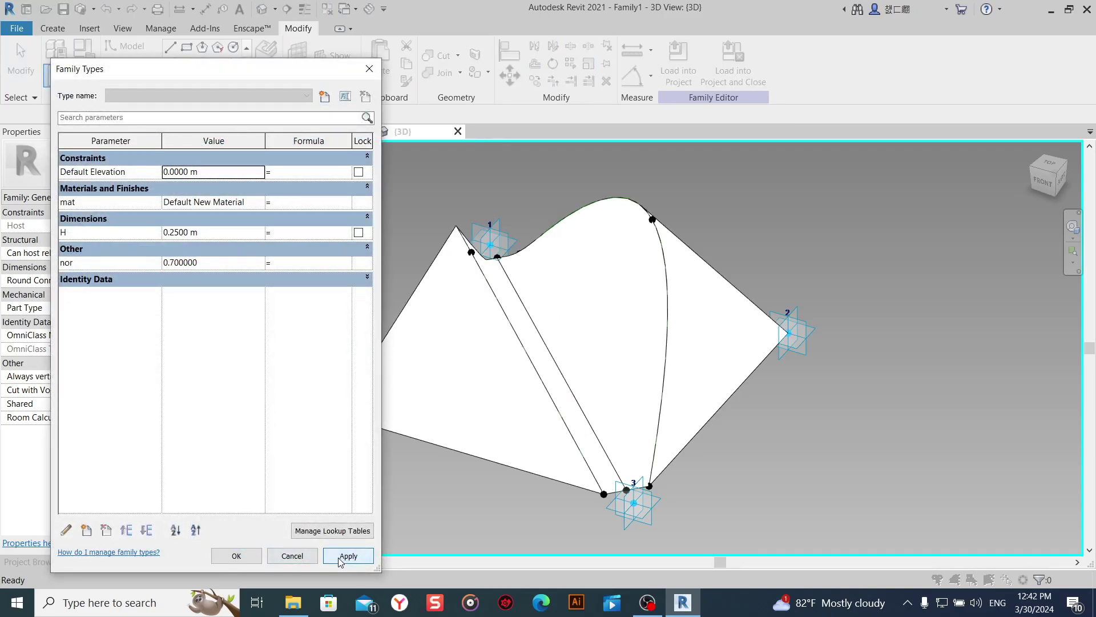
click(251, 556)
Lower the height parameter H to 0.2 m.
shift+middle_drag(728, 413, 753, 408)
shift+middle_drag(719, 372, 639, 392)
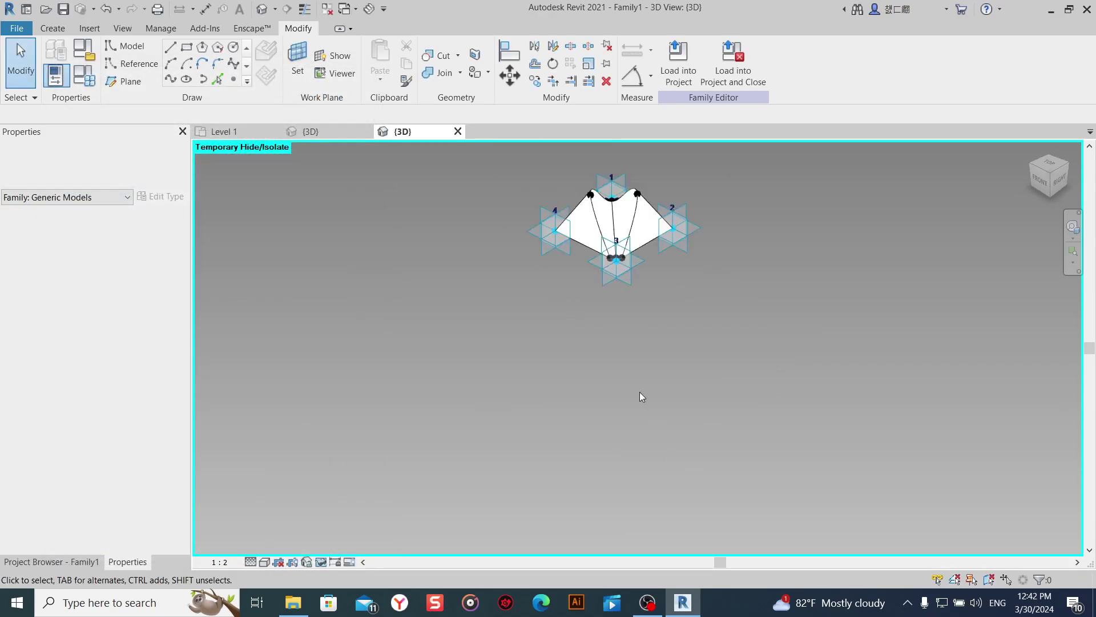
scroll(639, 392, up, 3)
scroll(616, 375, up, 2)
scroll(609, 351, down, 2)
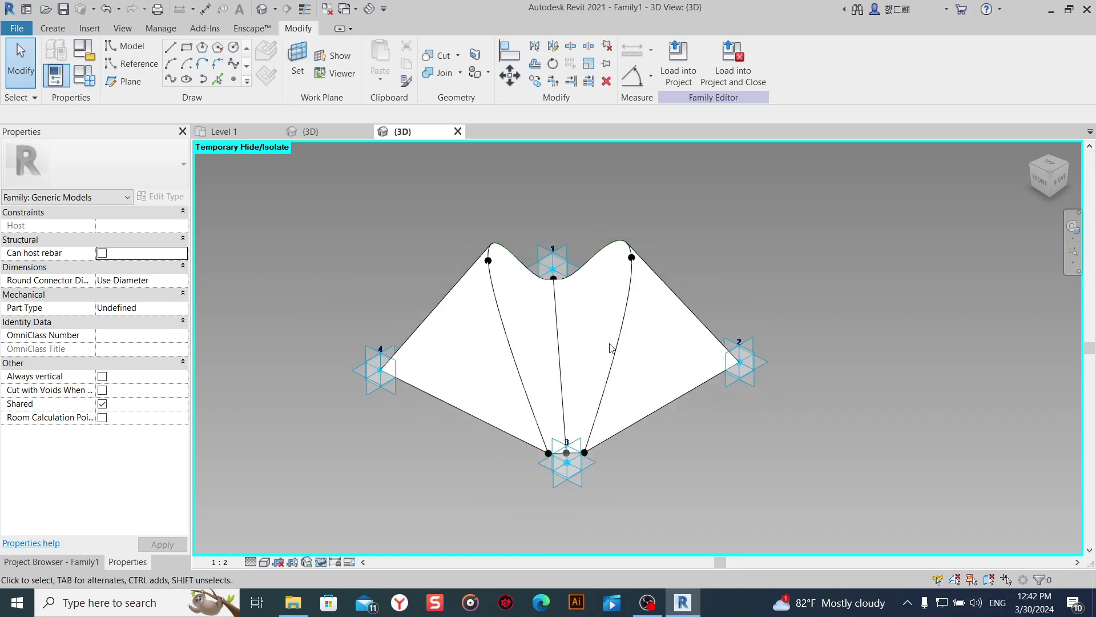
click(77, 85)
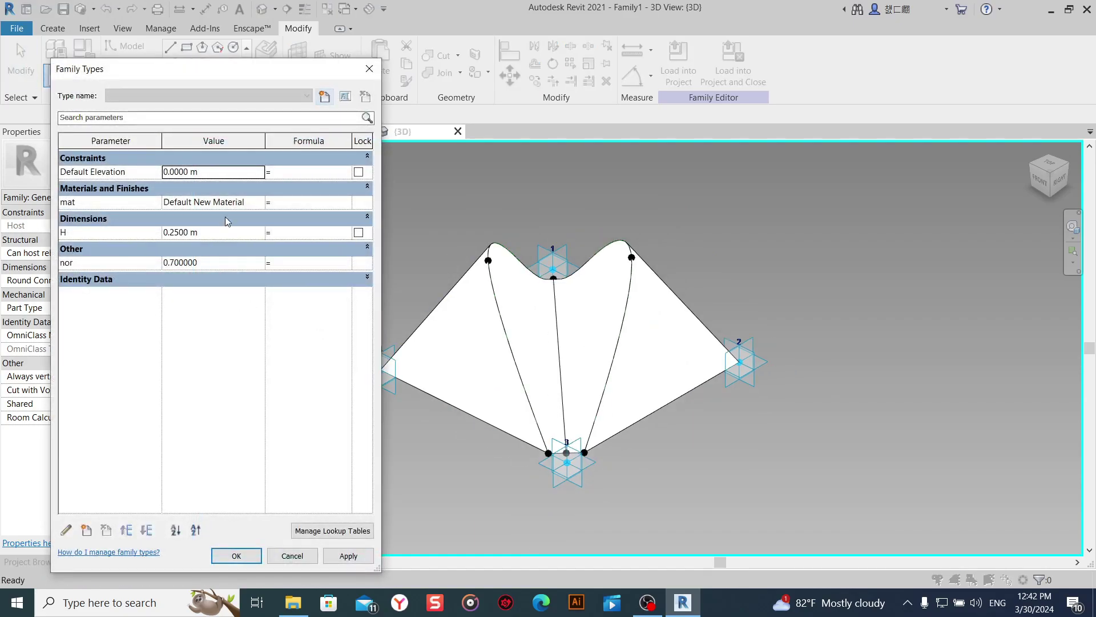
click(221, 234)
text(0)
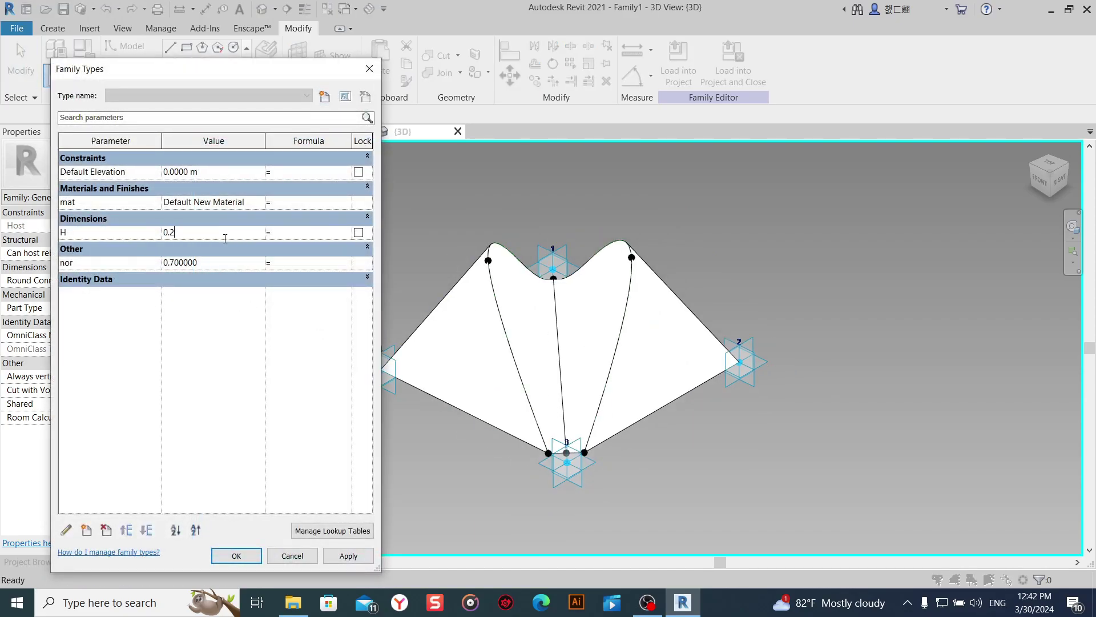
click(373, 556)
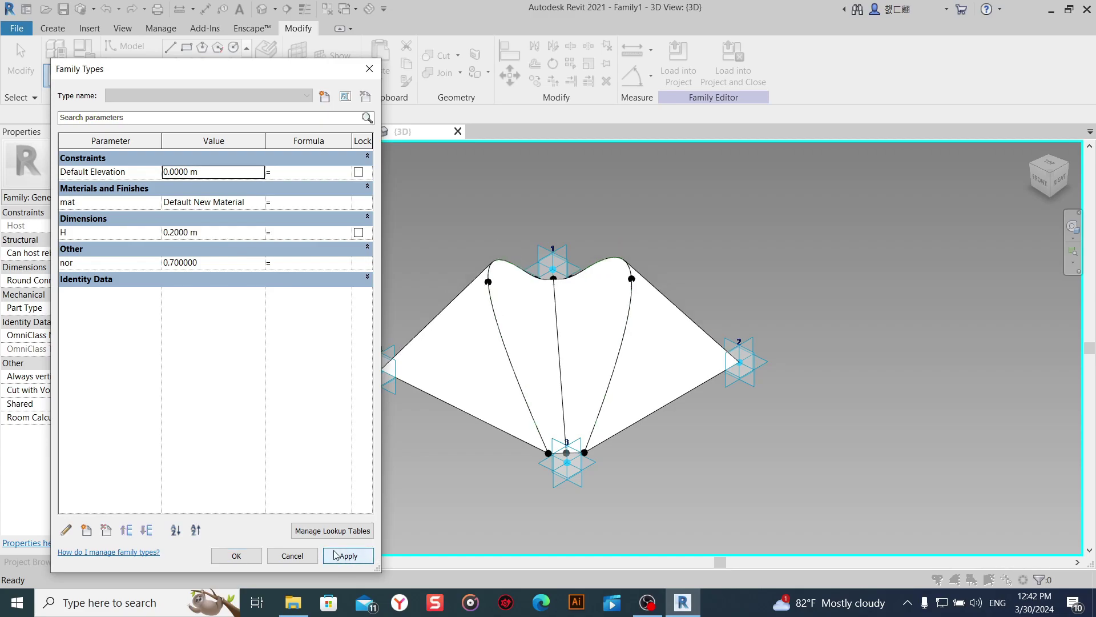
click(218, 554)
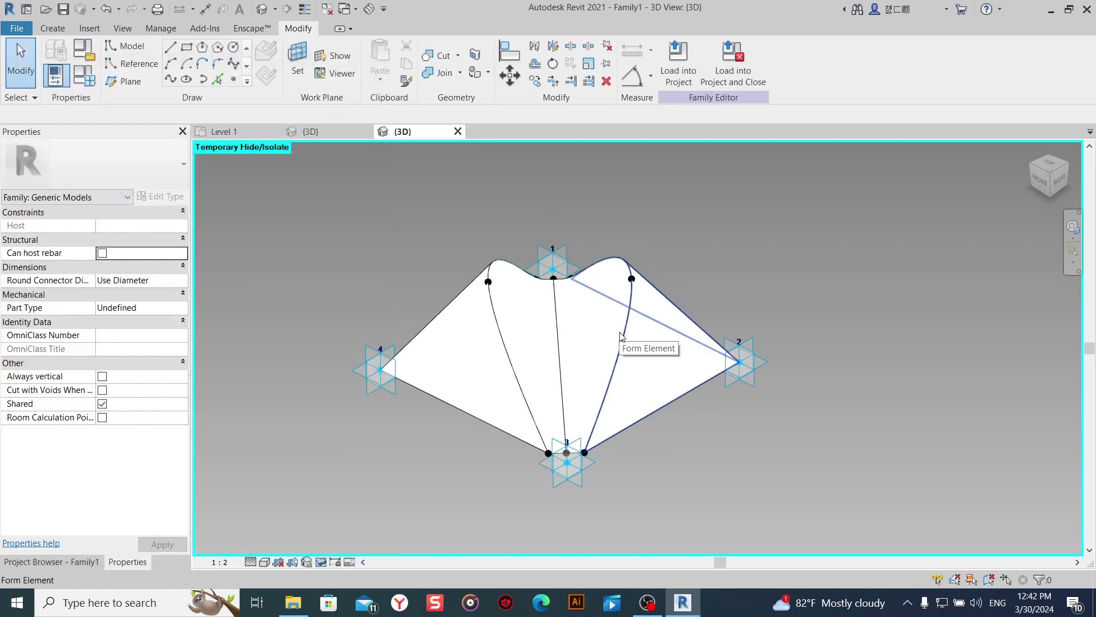
Link both faces' material to the mat family parameter.
click(593, 361)
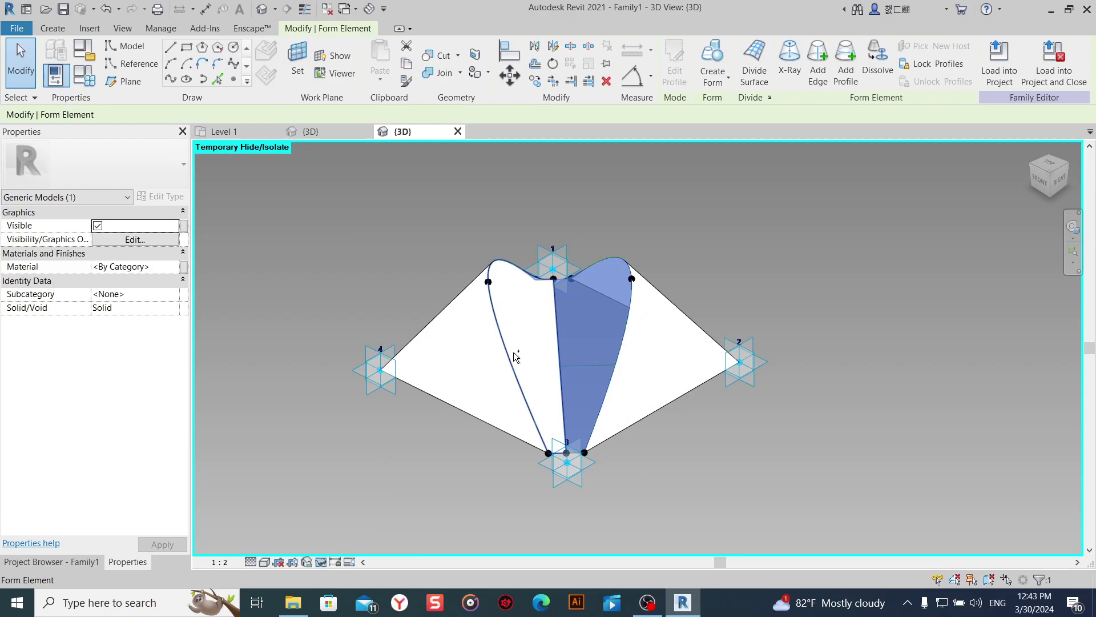
ctrl+click(513, 353)
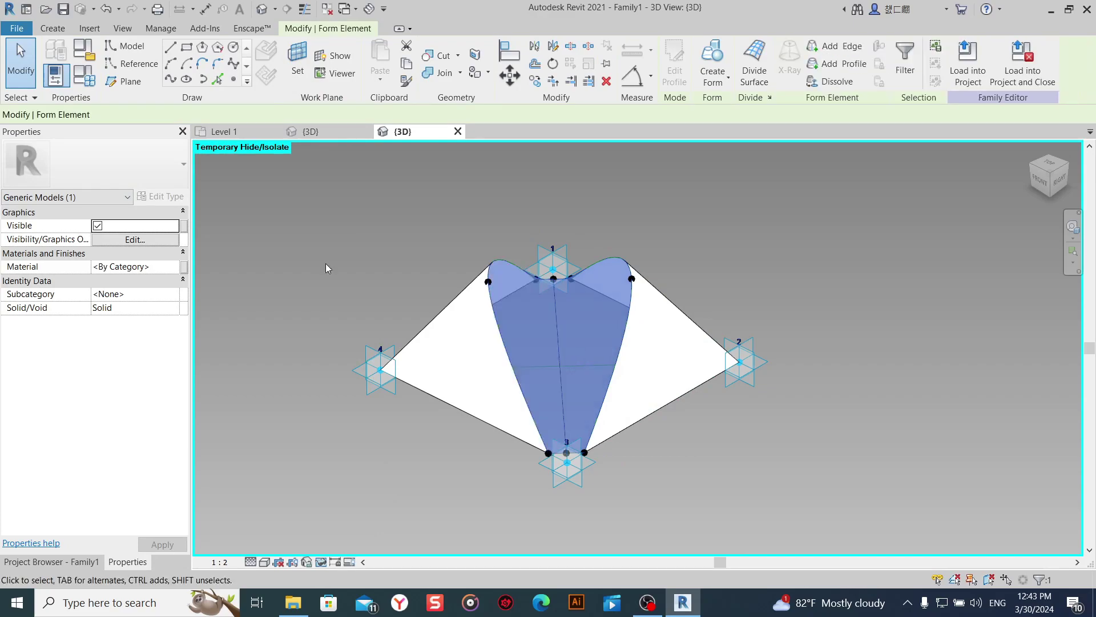
click(183, 267)
click(280, 266)
click(408, 434)
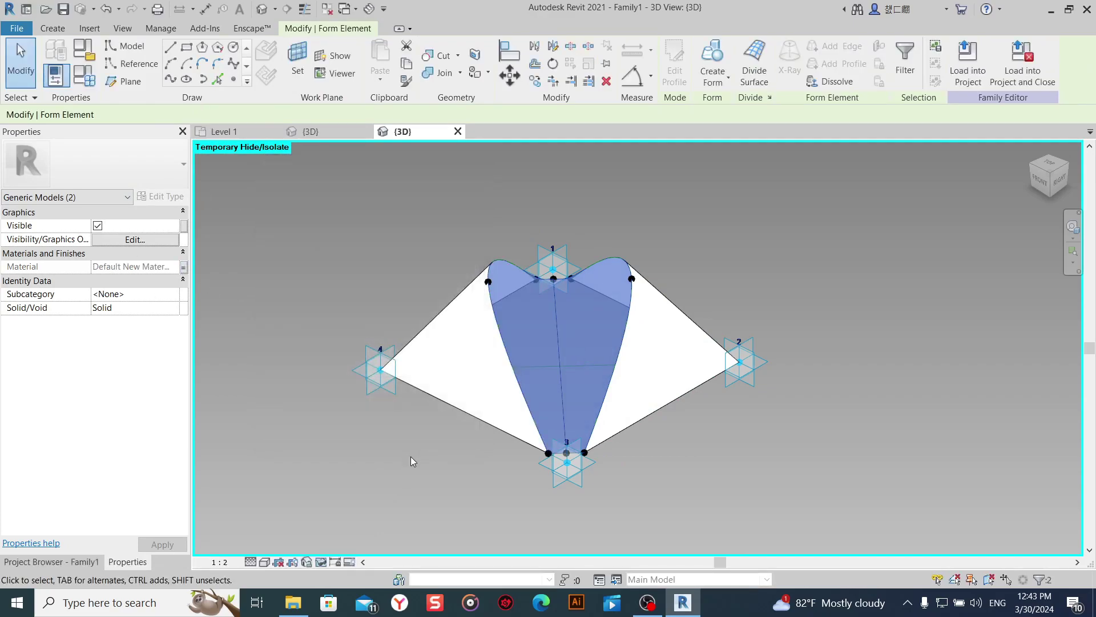
click(411, 457)
Restore all temporarily hidden elements.
scroll(384, 418, down, 3)
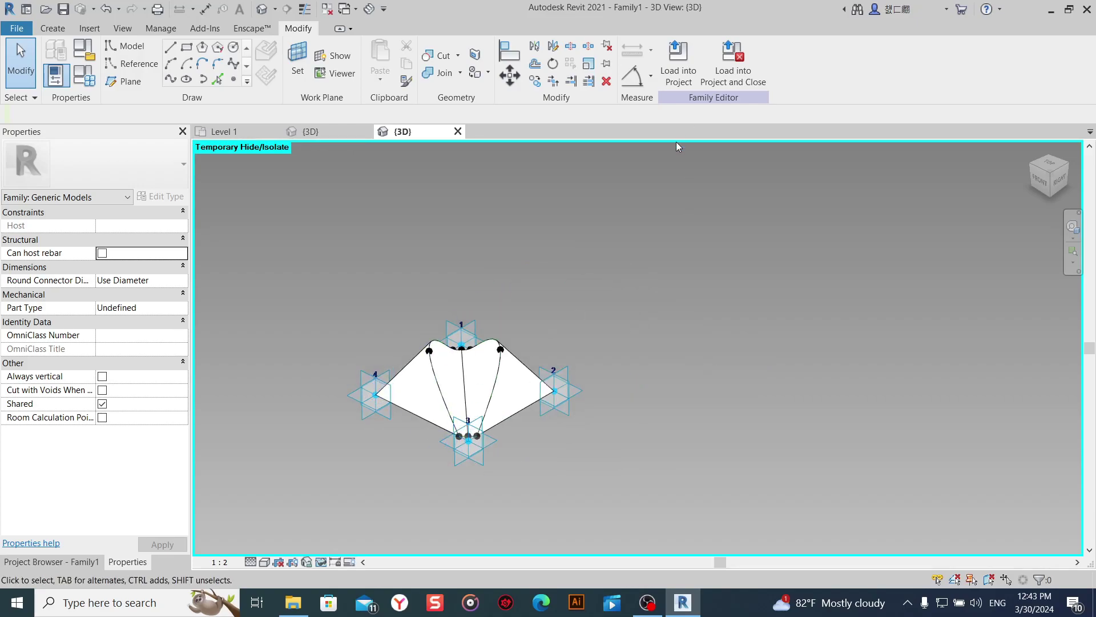
scroll(440, 481, up, 3)
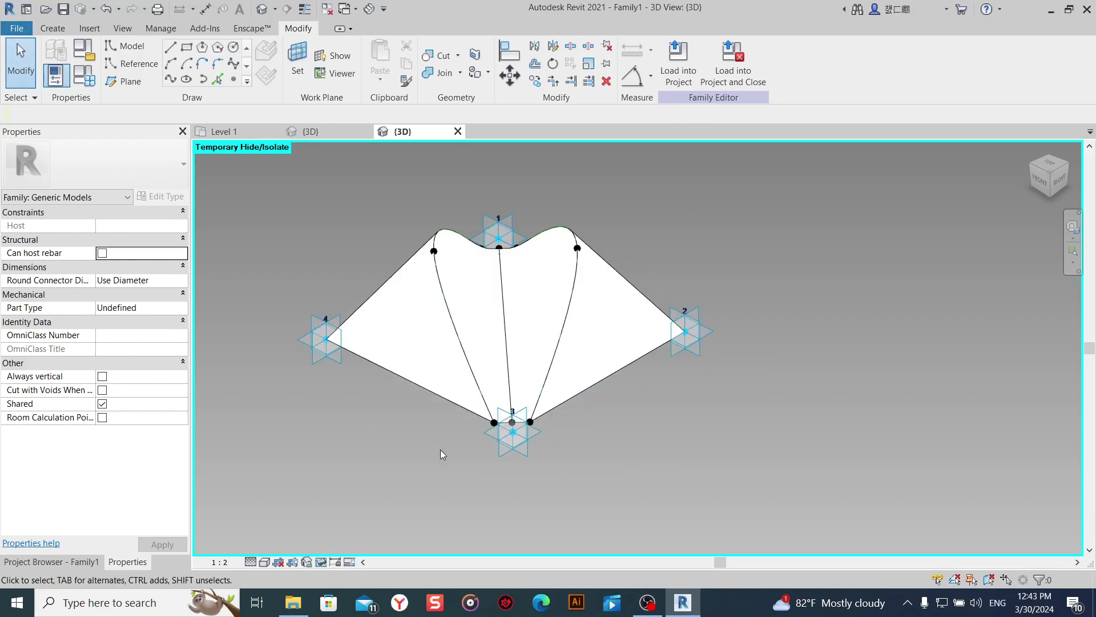
scroll(441, 451, up, 3)
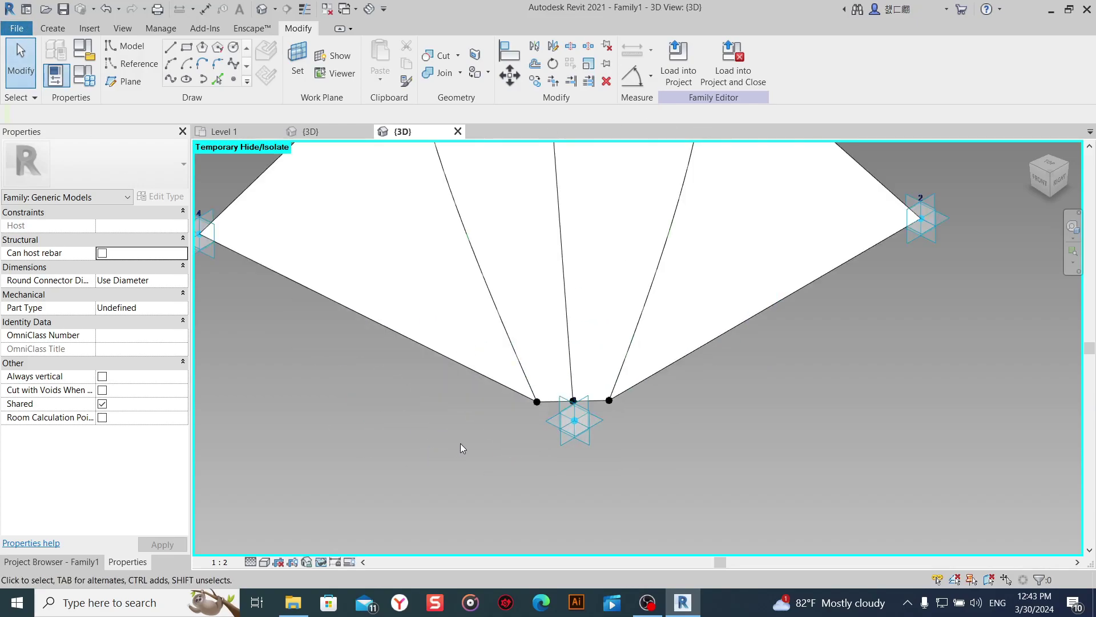
click(328, 563)
click(381, 544)
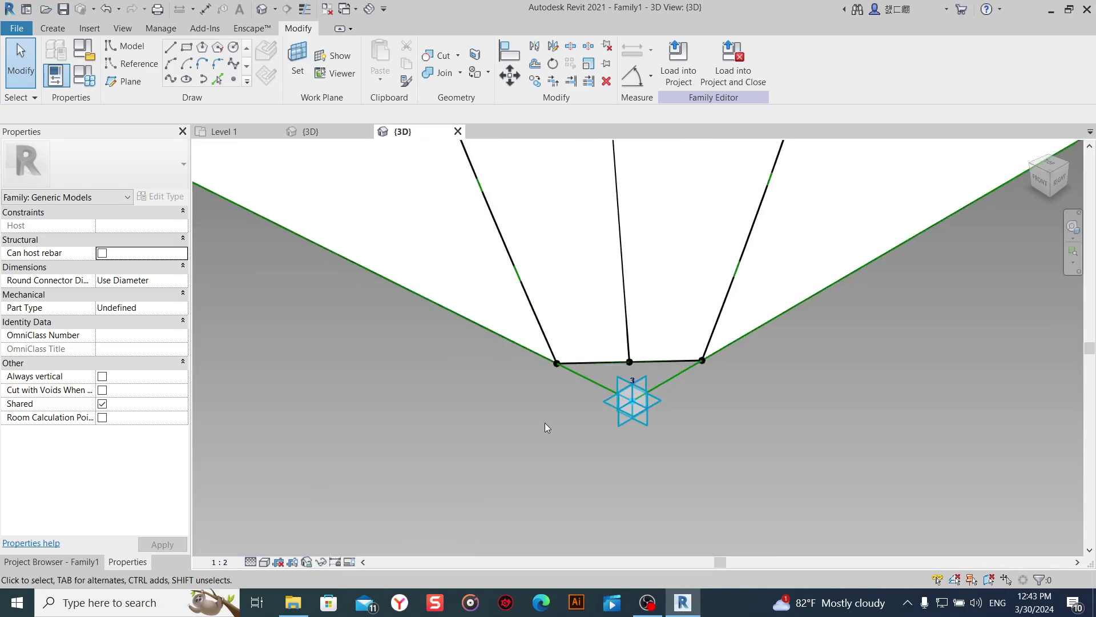
Create a surface form from the selected base reference lines.
click(584, 382)
scroll(548, 411, down, 1)
scroll(523, 430, down, 5)
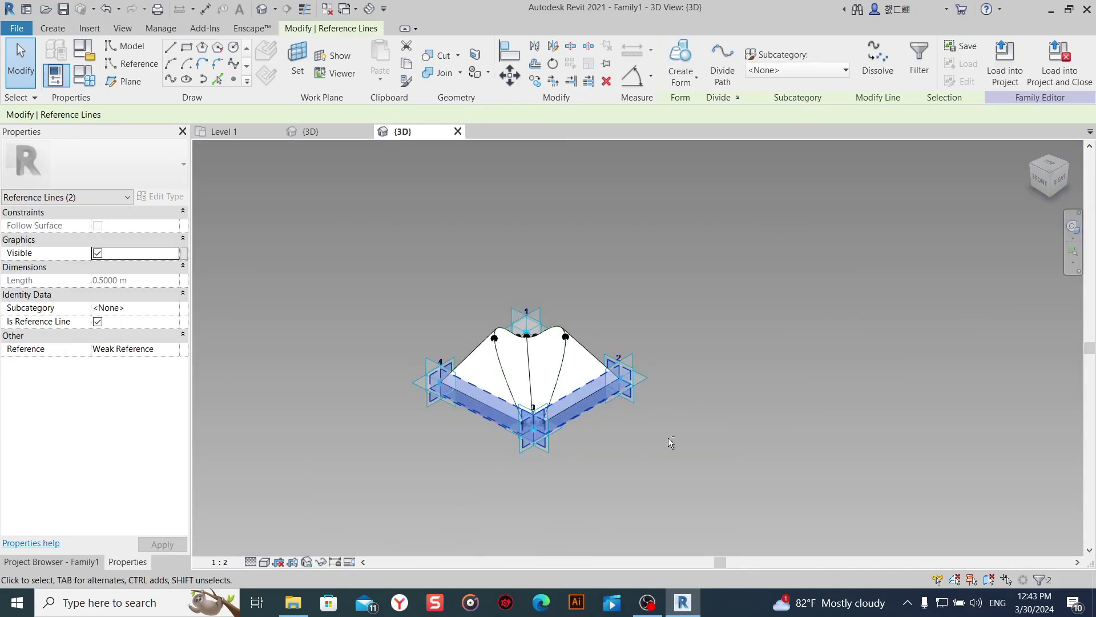
mouse_move(668, 437)
shift+middle_down()
mouse_move(866, 455)
mouse_move(499, 418)
shift+middle_up()
scroll(457, 415, up, 5)
scroll(378, 416, up, 3)
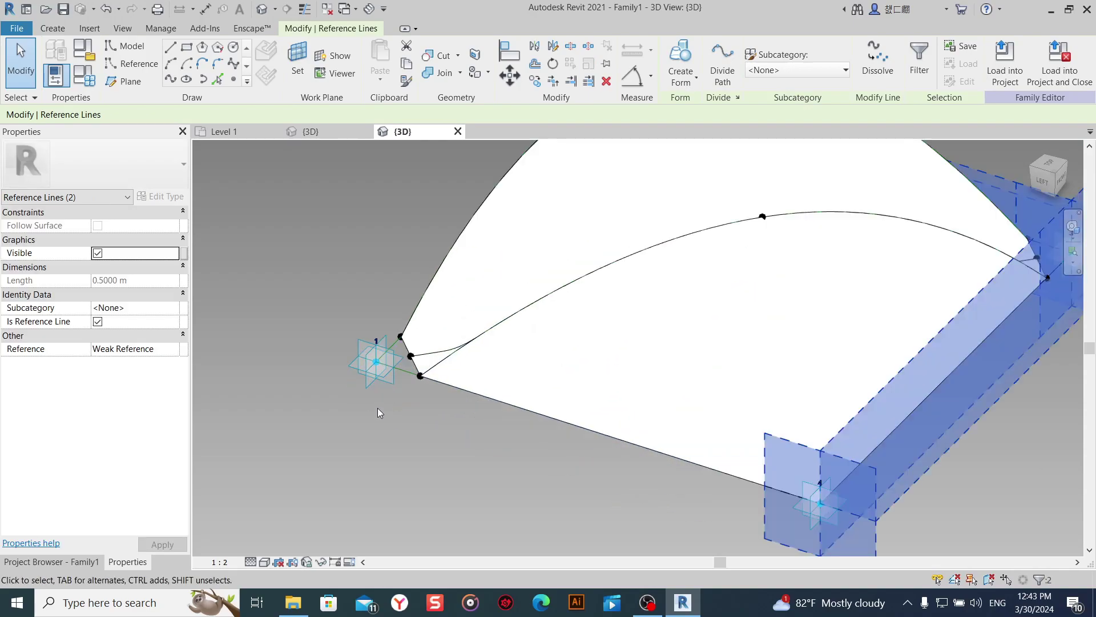
ctrl+click(403, 375)
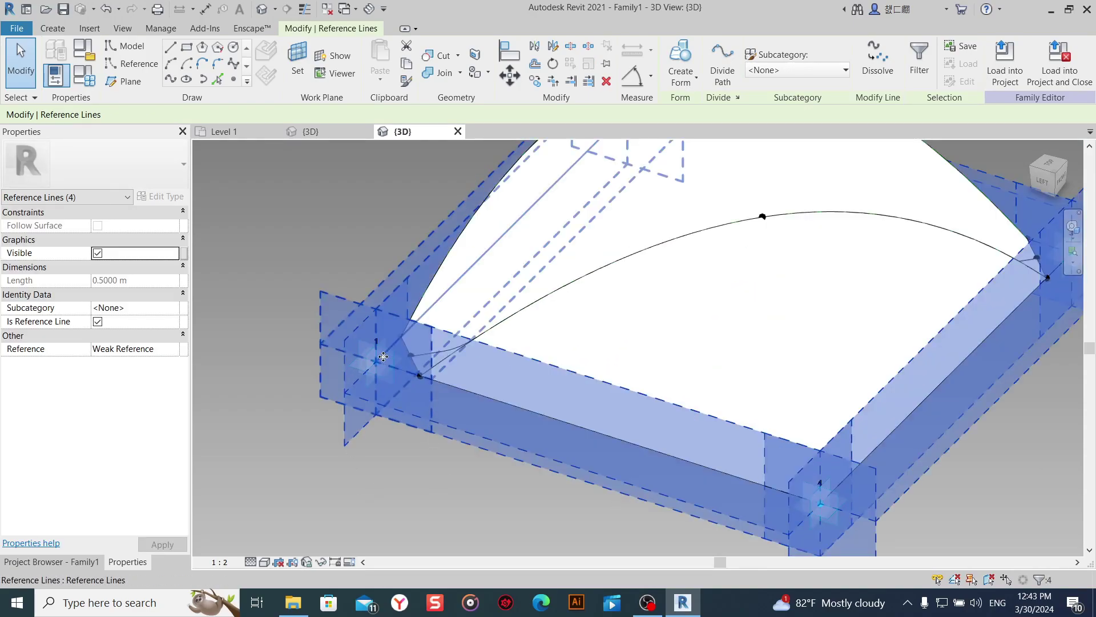
click(452, 527)
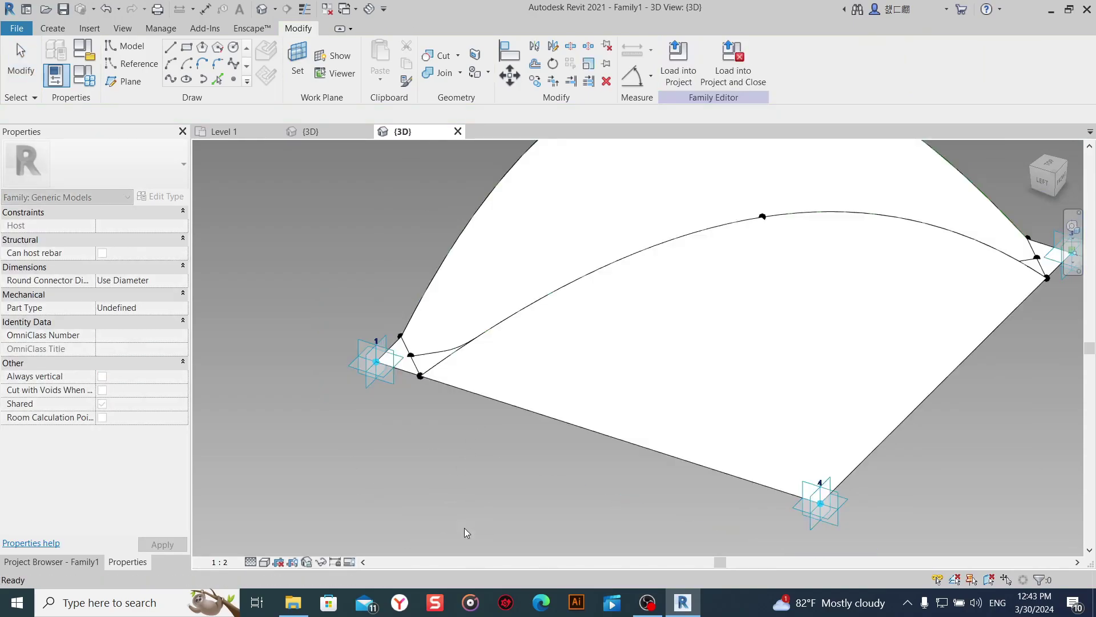
scroll(417, 372, up, 3)
scroll(408, 351, up, 2)
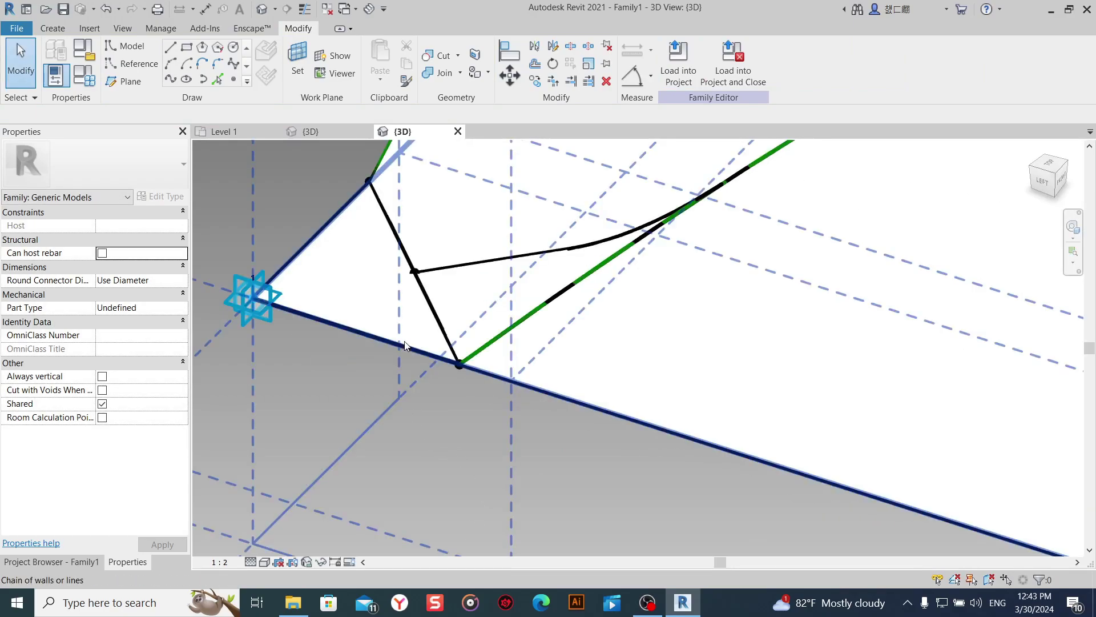
Inspect the chain of reference lines meeting at corner point 3, then deselect.
click(400, 342)
scroll(408, 378, down, 3)
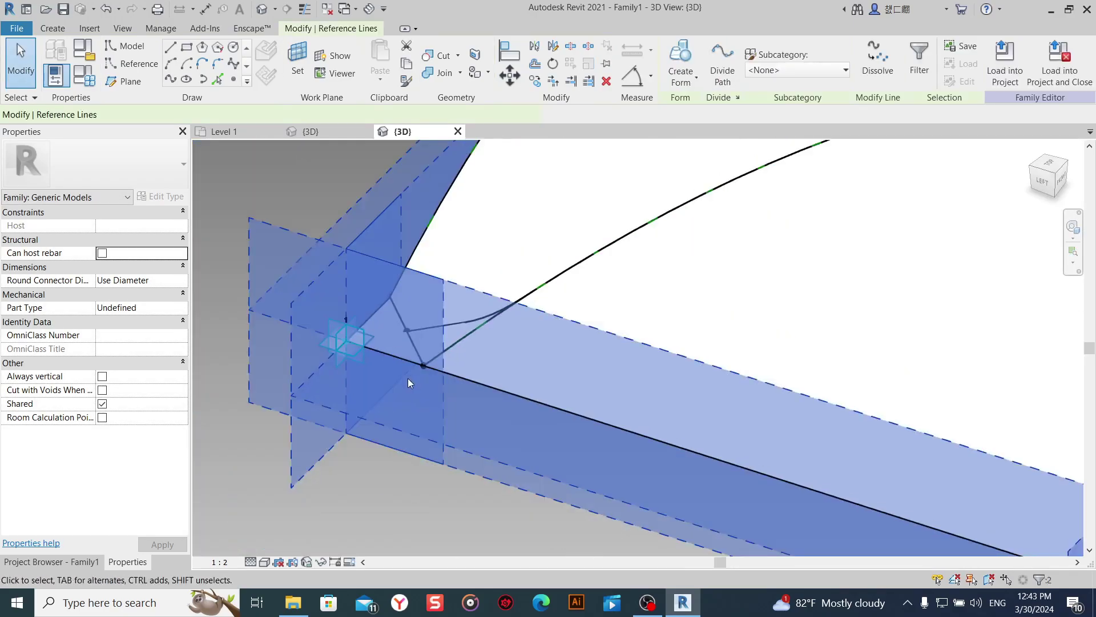
scroll(521, 440, down, 3)
shift+middle_drag(768, 414, 558, 409)
scroll(627, 482, up, 5)
shift+middle_drag(625, 483, 602, 459)
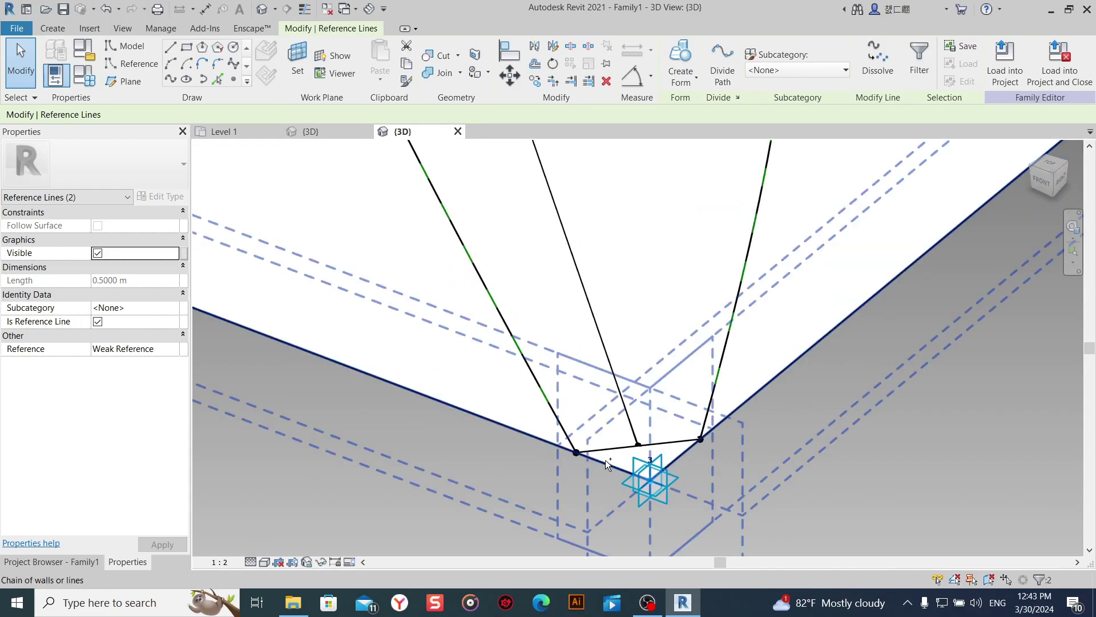
ctrl+click(605, 460)
scroll(606, 460, down, 3)
scroll(605, 461, down, 3)
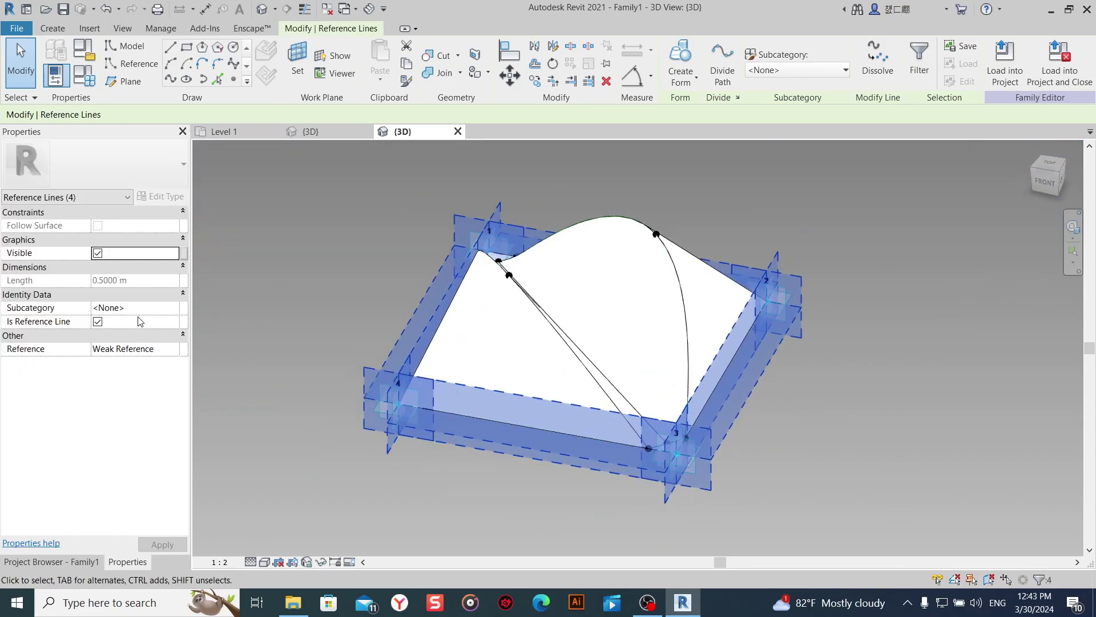
click(433, 496)
scroll(657, 453, up, 5)
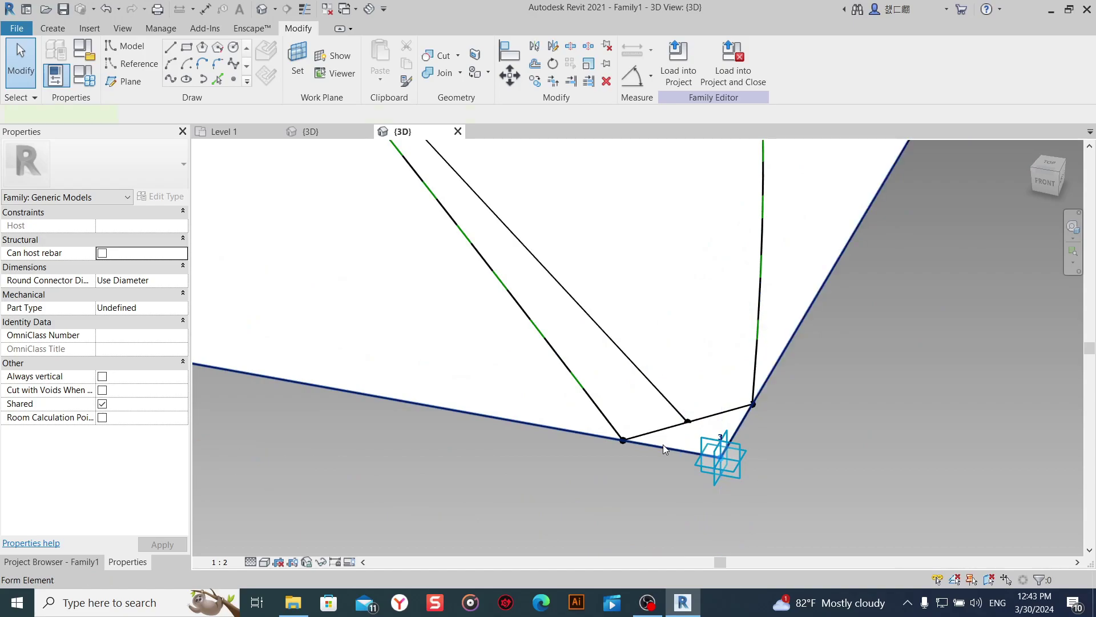
Associate the surface form's Material property with mat, then deselect it.
click(662, 445)
scroll(663, 444, down, 3)
scroll(663, 444, down, 2)
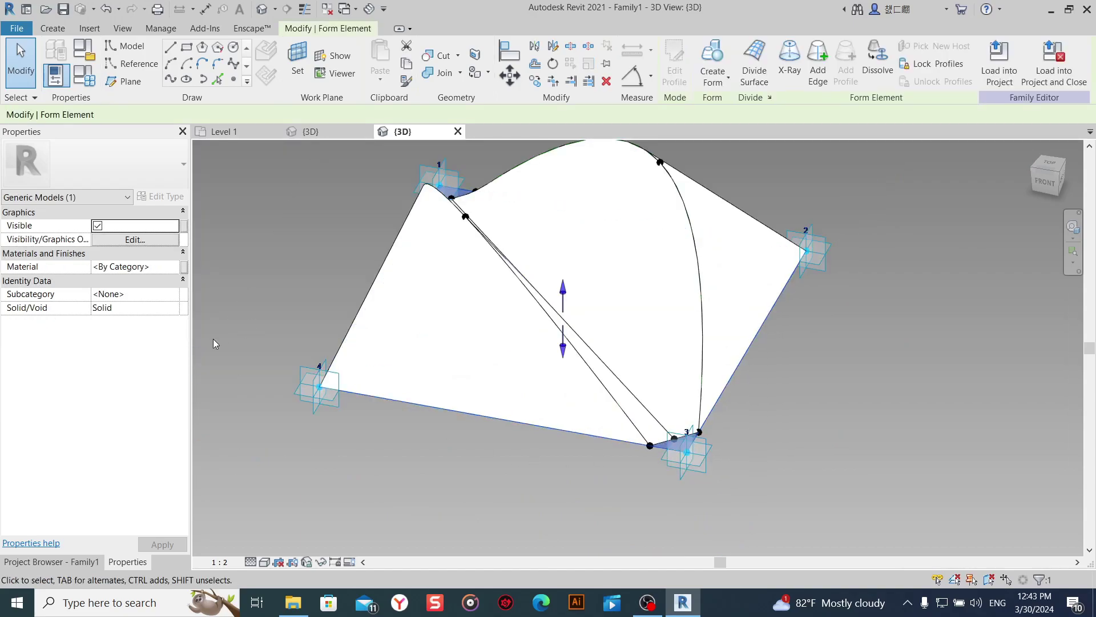
click(182, 267)
click(275, 266)
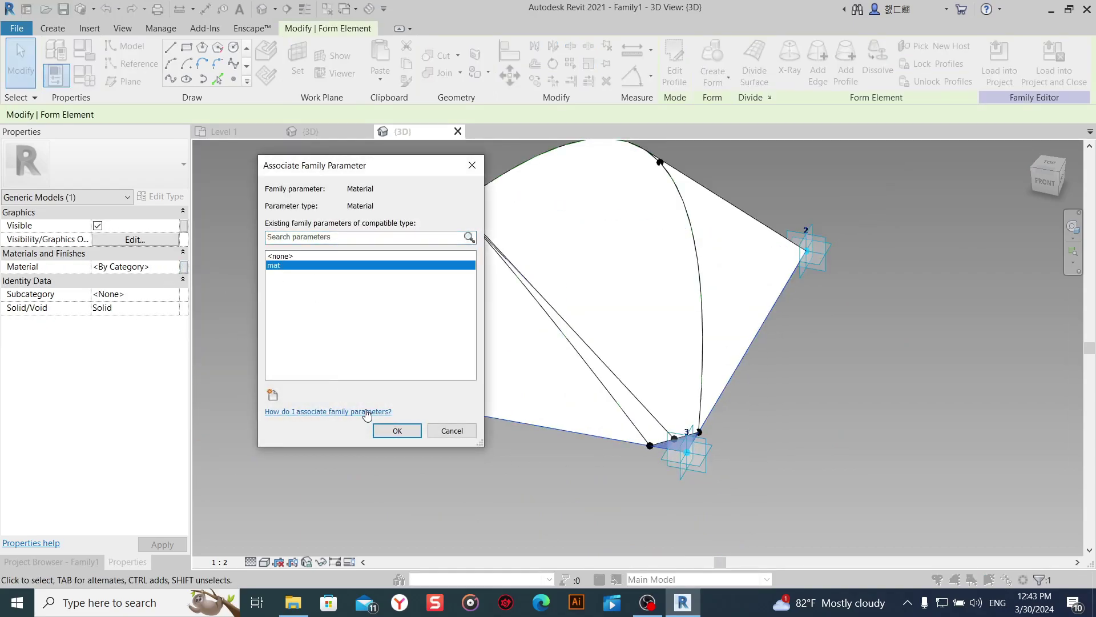
click(397, 430)
click(404, 460)
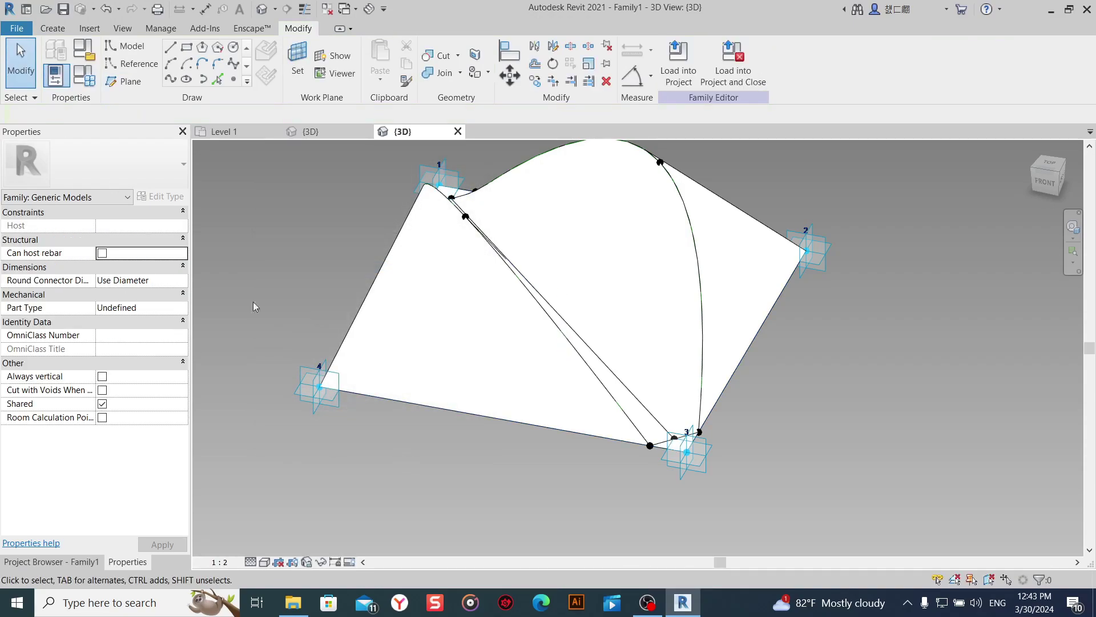
scroll(489, 334, down, 3)
shift+middle_drag(610, 371, 642, 415)
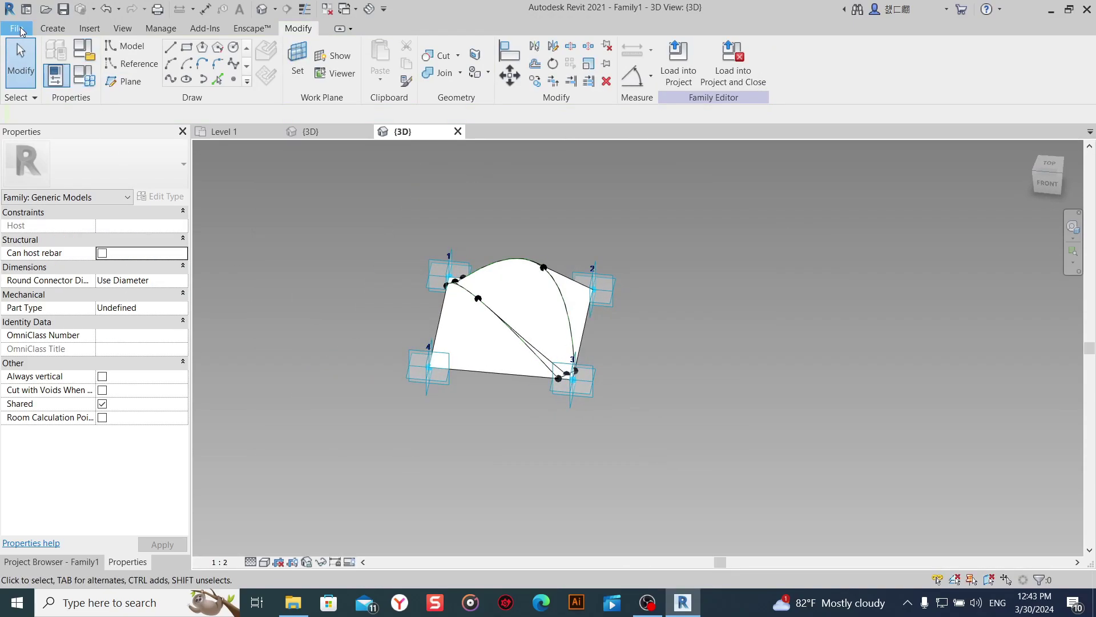
Create a new family from Metric Curtain Panel Pattern Based.rft, viewing the templates as a list.
click(17, 28)
mouse_move(52, 84)
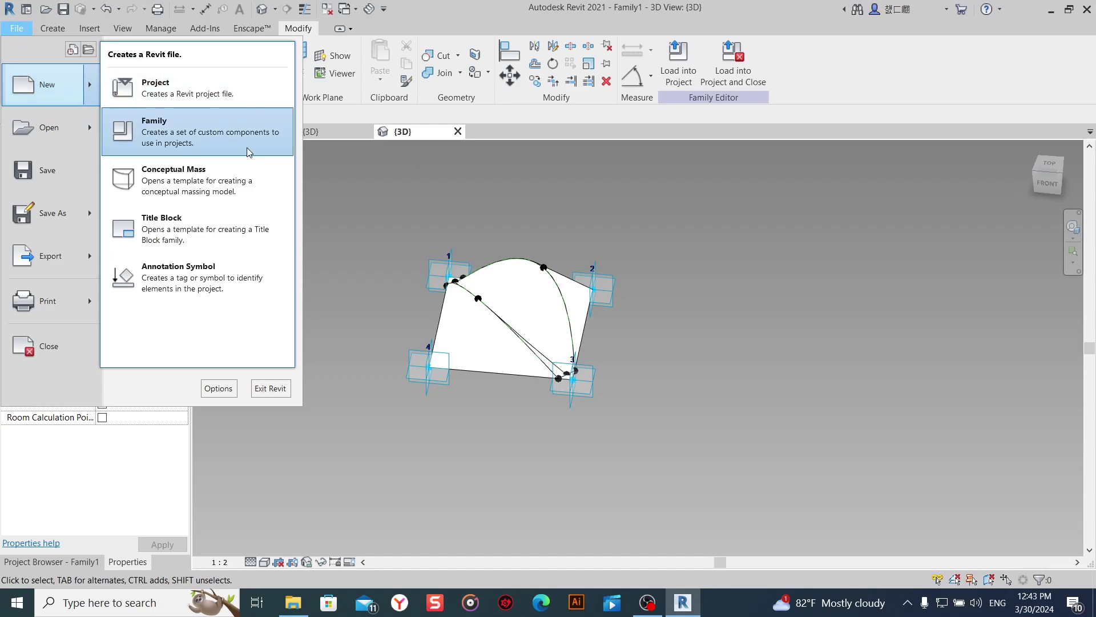
click(247, 148)
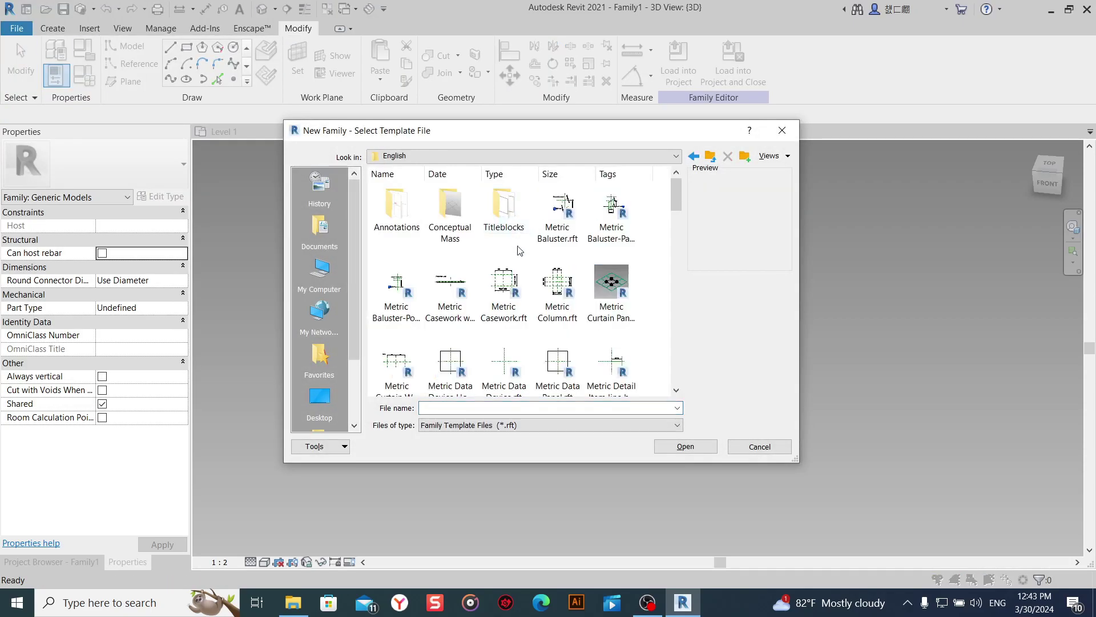
right_click(649, 293)
mouse_move(681, 303)
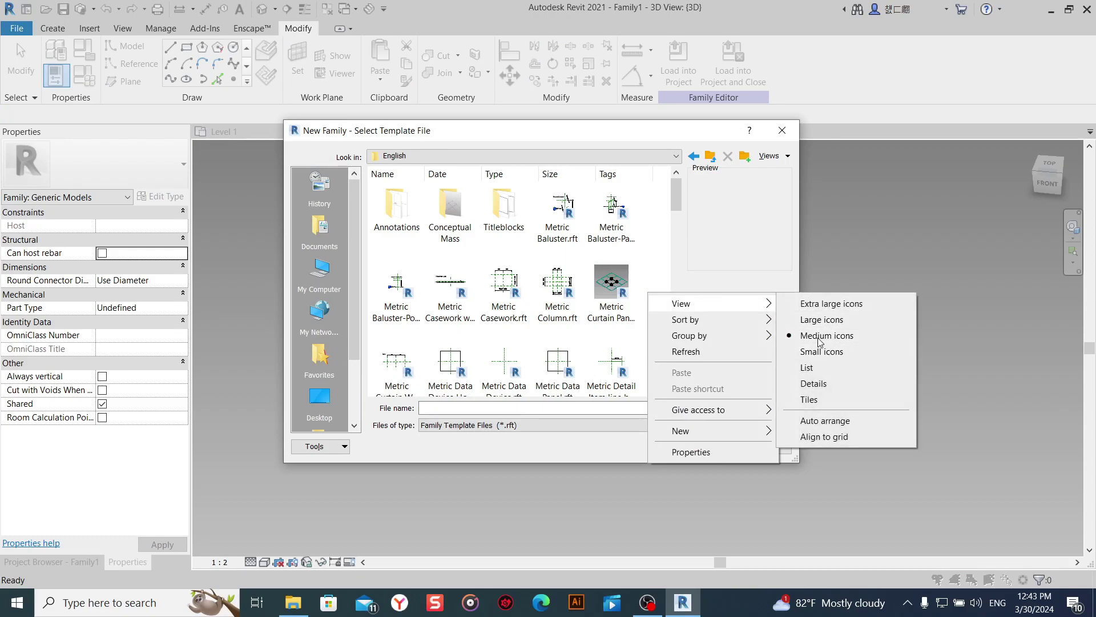
key(Escape)
key(Escape)
right_click(646, 284)
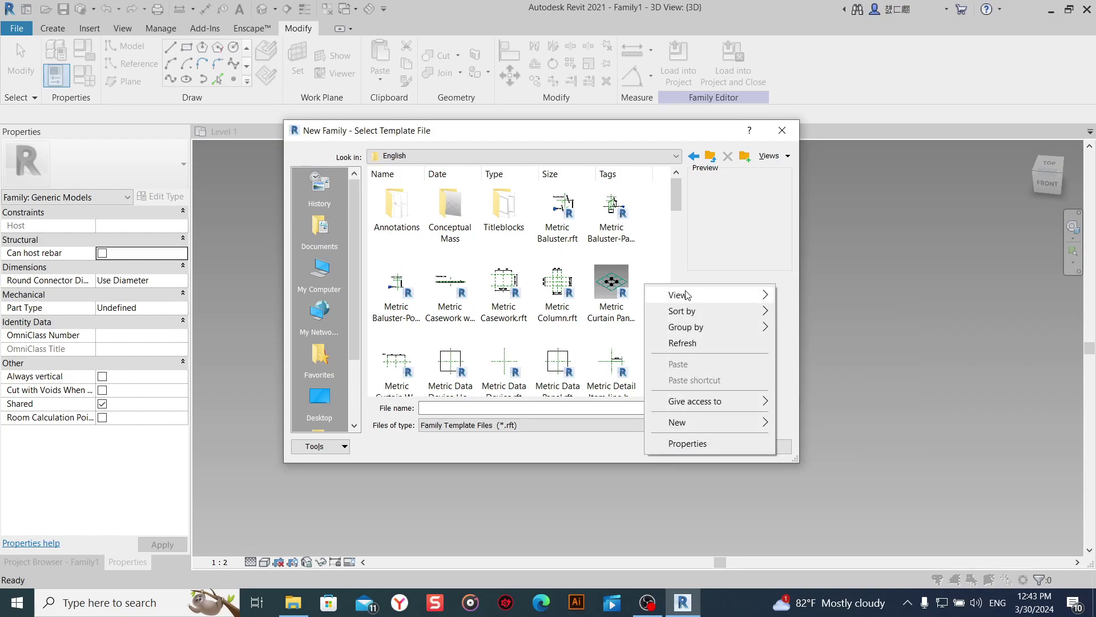
click(825, 342)
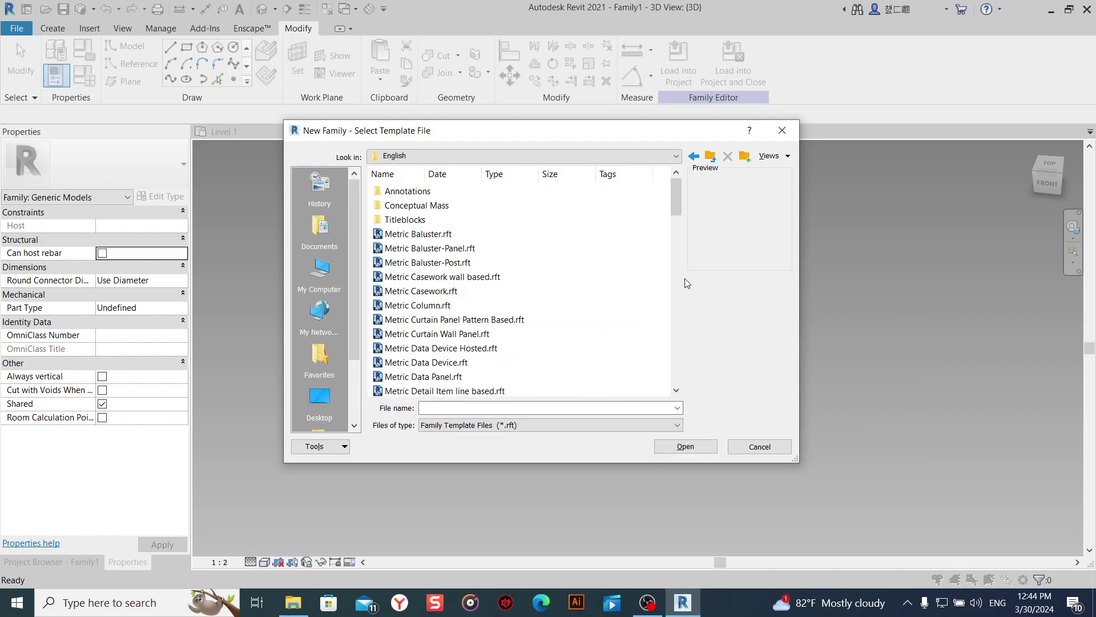
right_click(623, 268)
click(782, 311)
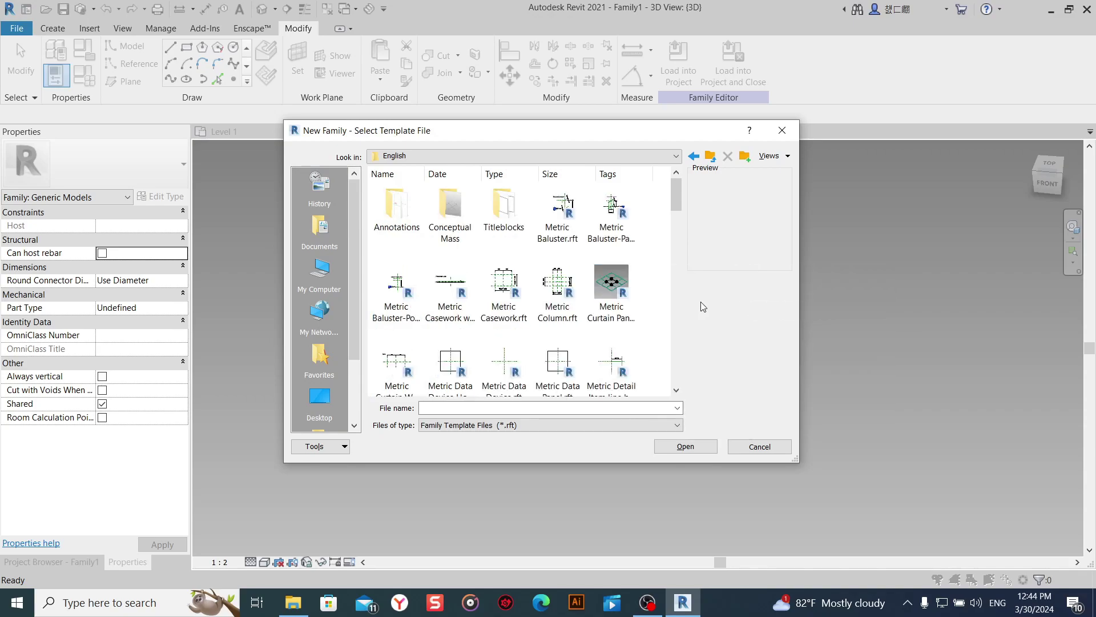
right_click(652, 293)
mouse_move(703, 302)
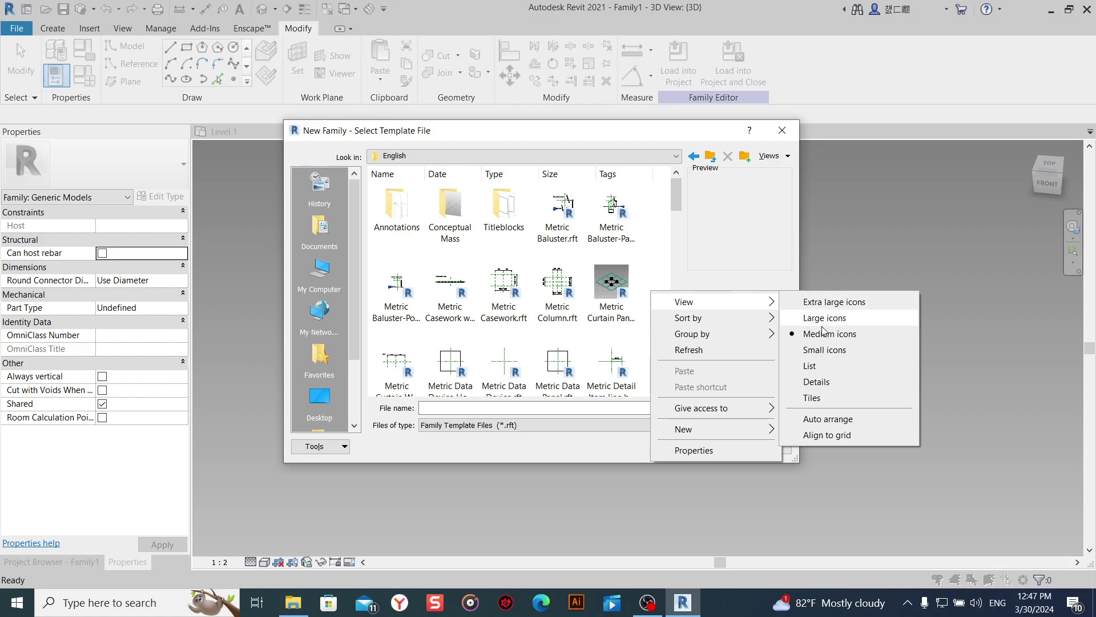
click(811, 365)
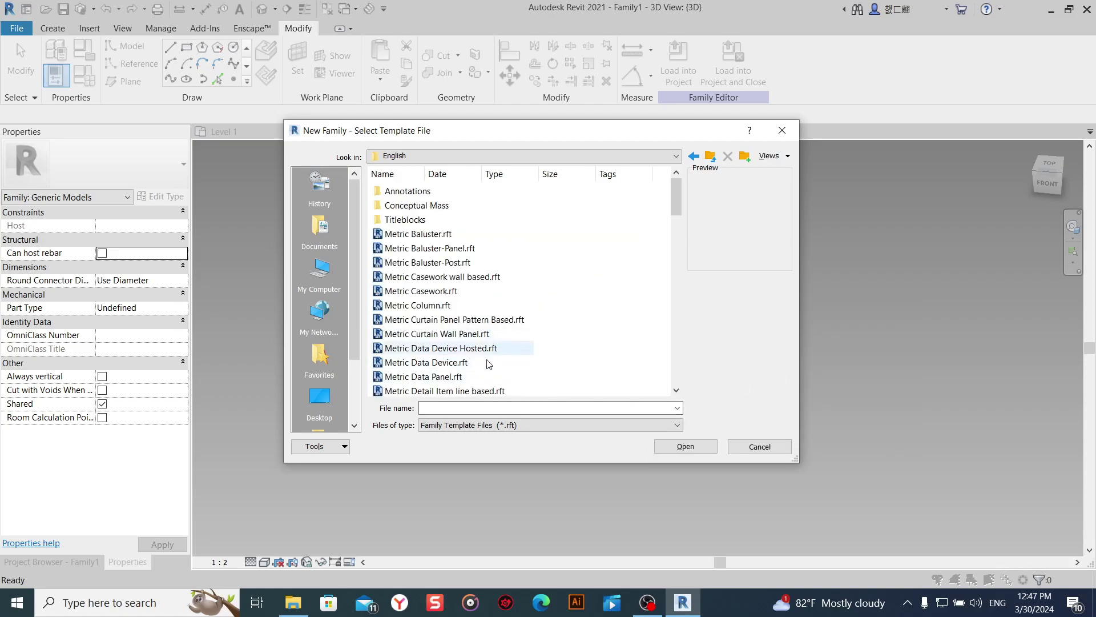
click(414, 320)
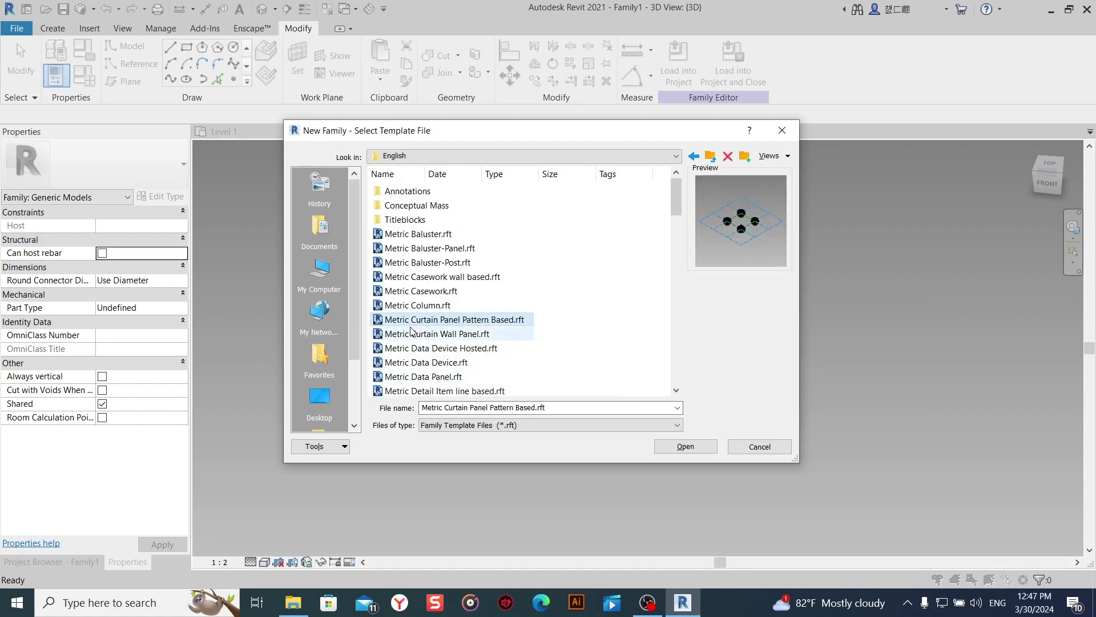
double_click(467, 321)
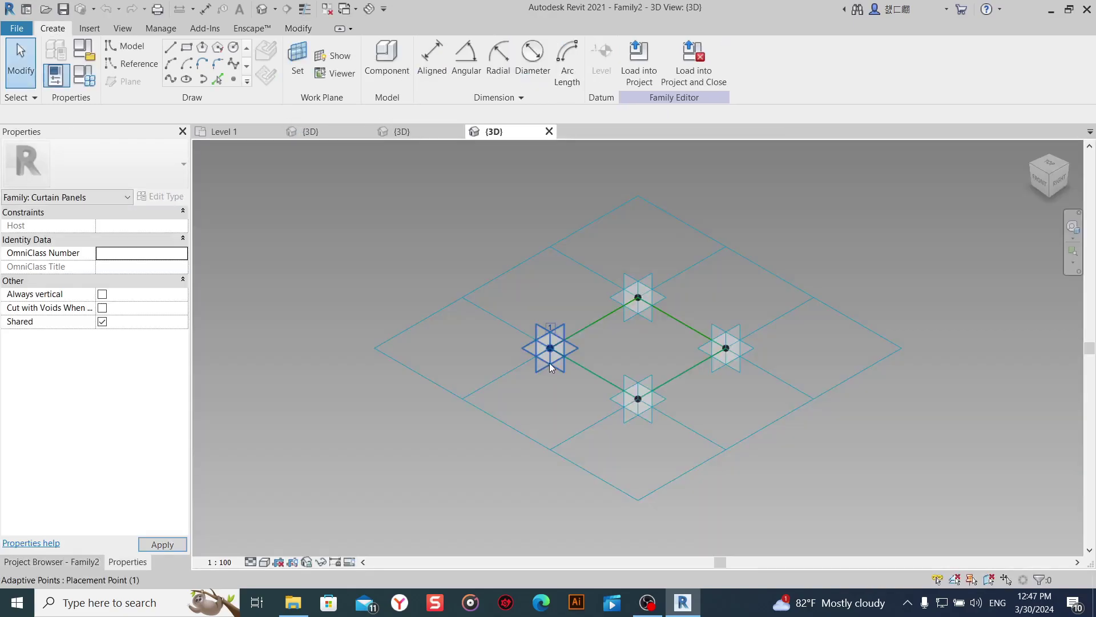
Set Family2's length units (UN) to meters with rounding to 2 decimal places.
key(u)
key(n)
click(574, 232)
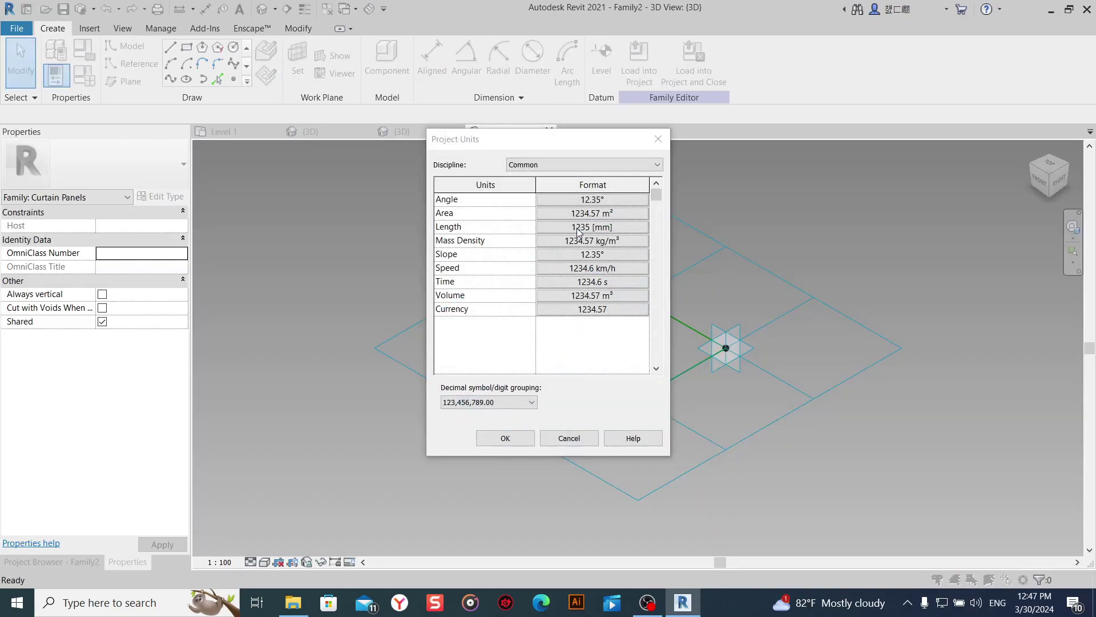
click(534, 270)
click(489, 257)
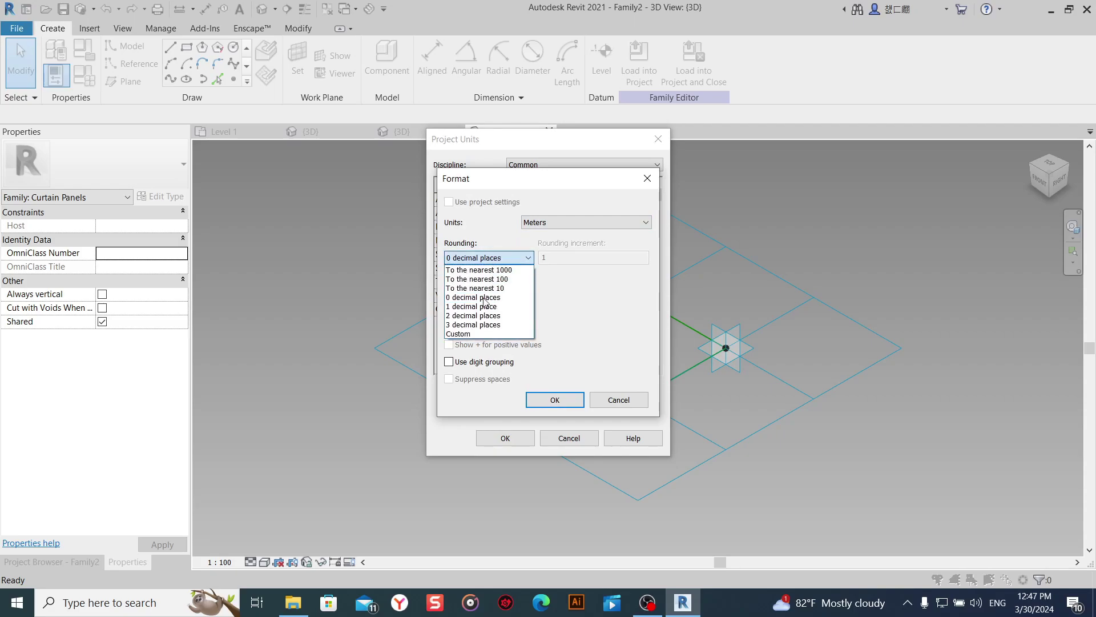
click(468, 307)
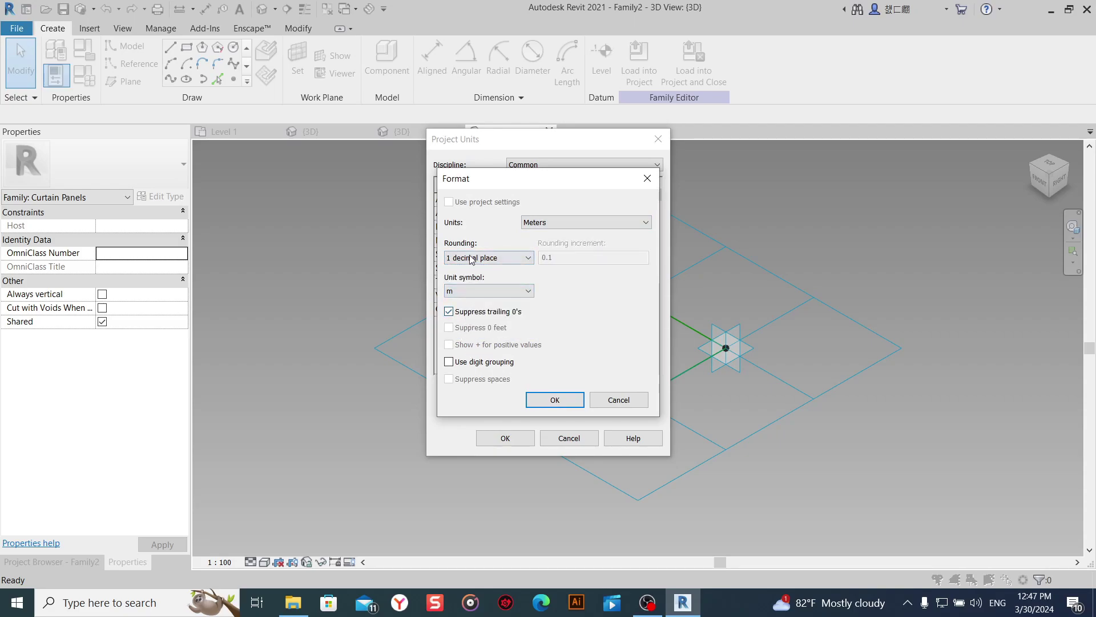
click(471, 260)
click(459, 316)
click(555, 400)
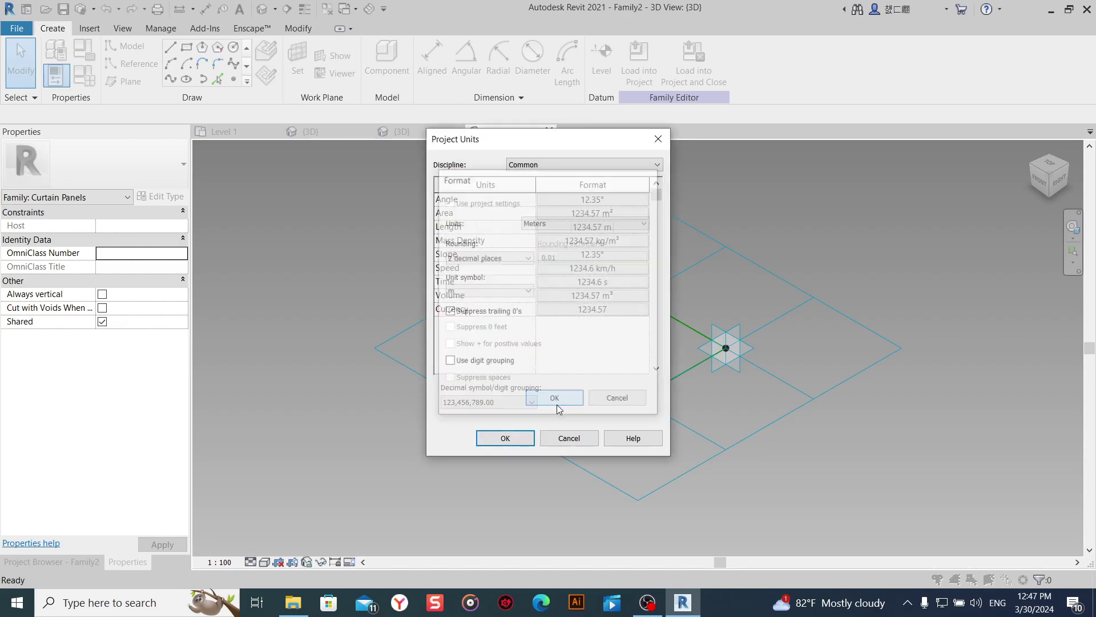
click(501, 440)
click(399, 360)
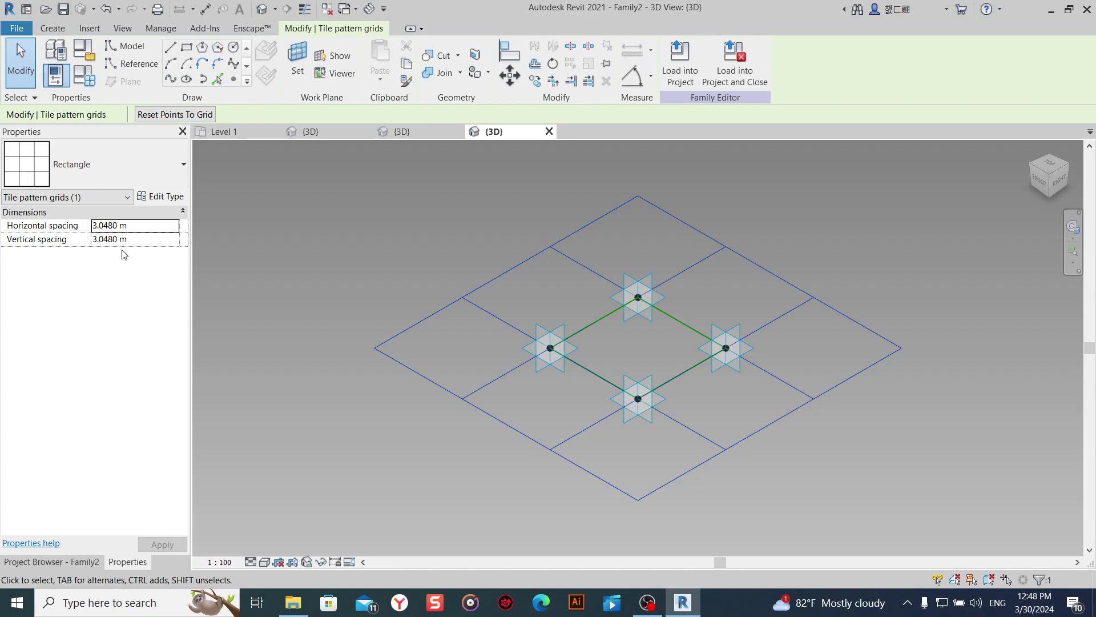
Set the tile grid spacing to 1.0000 m, view scale to 1:5 and detail level to Fine.
click(152, 225)
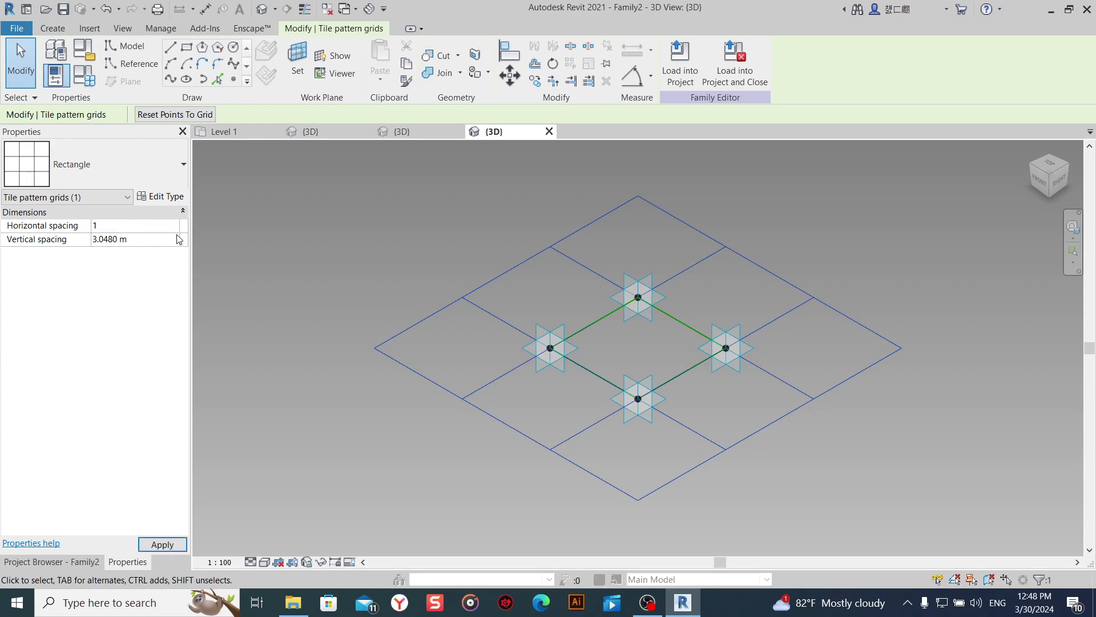
text(1)
key(Return)
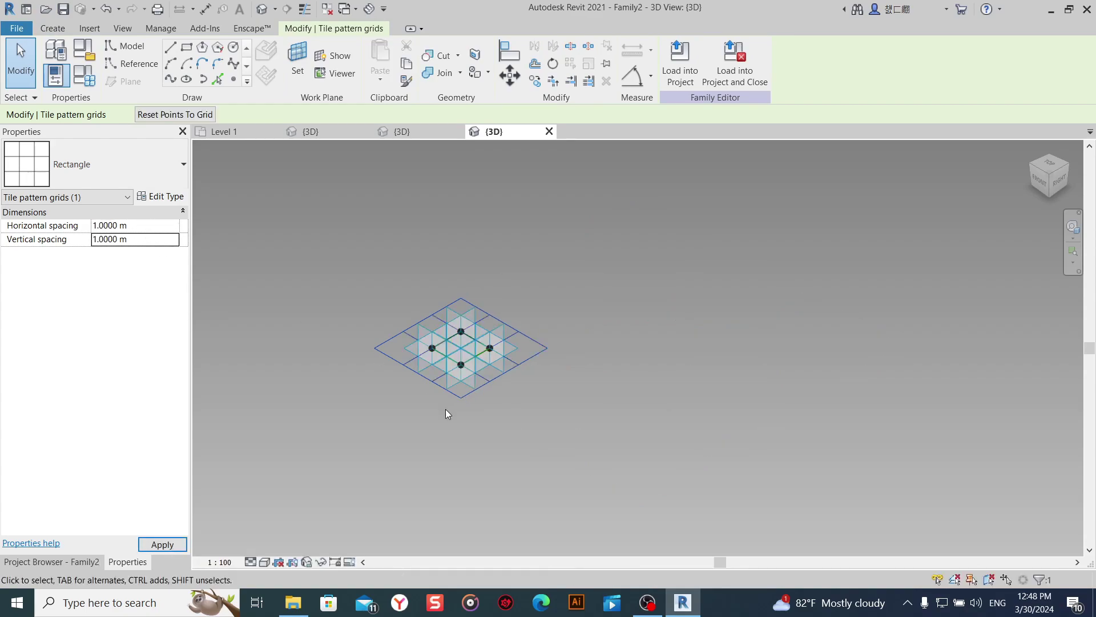
click(221, 564)
click(262, 413)
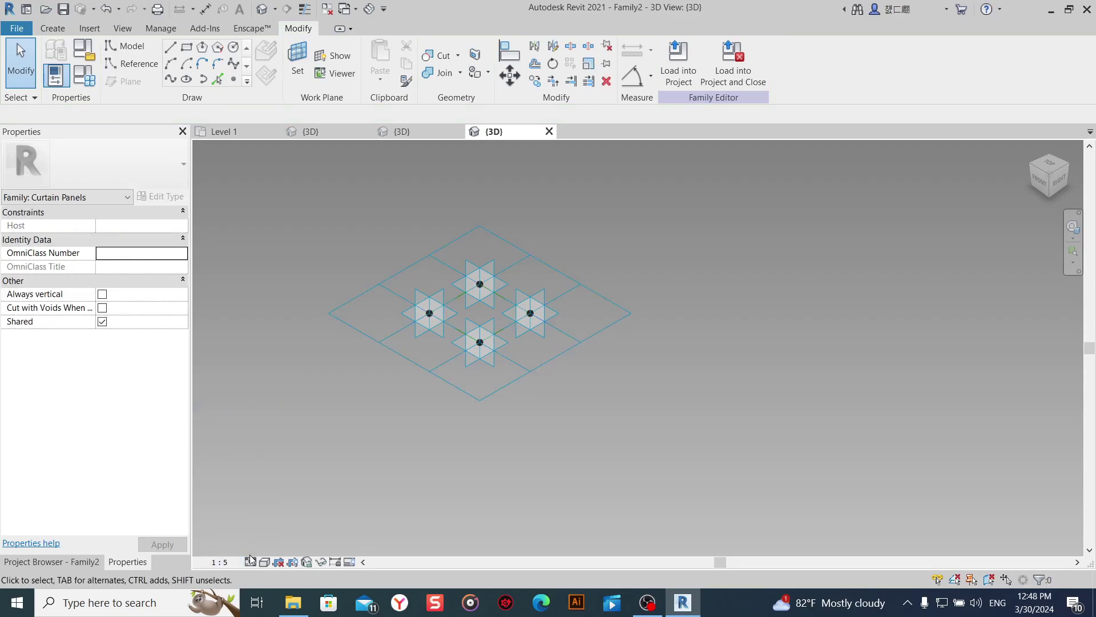
click(253, 564)
click(255, 549)
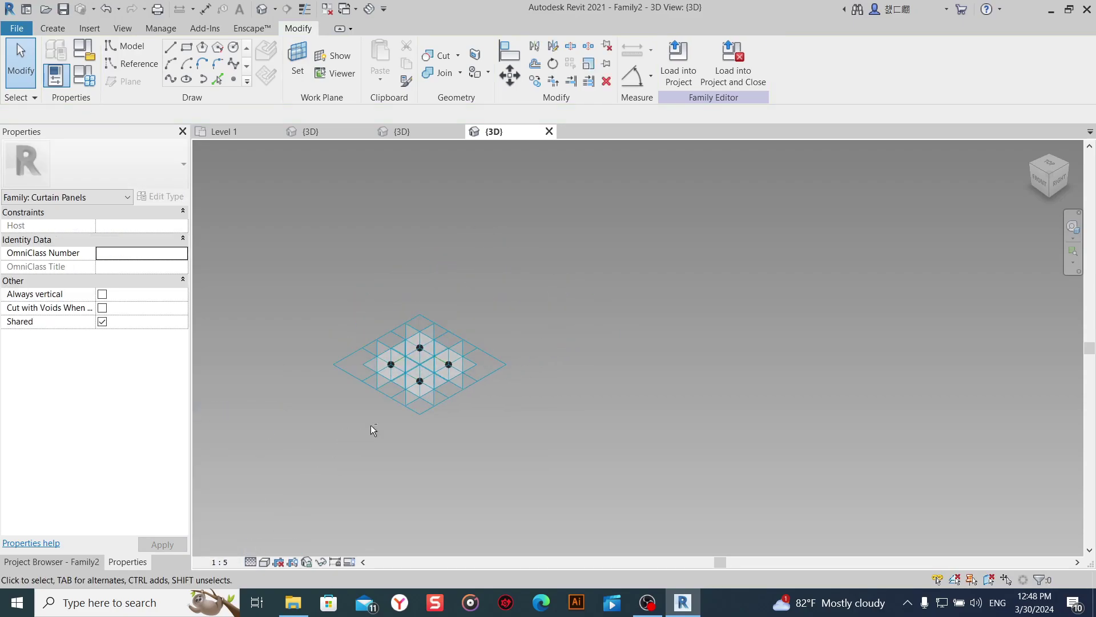
Orbit, zoom and pan to centre the four adaptive points.
shift+middle_drag(372, 433, 435, 480)
scroll(420, 385, up, 2)
scroll(421, 366, up, 3)
middle_drag(419, 355, 492, 367)
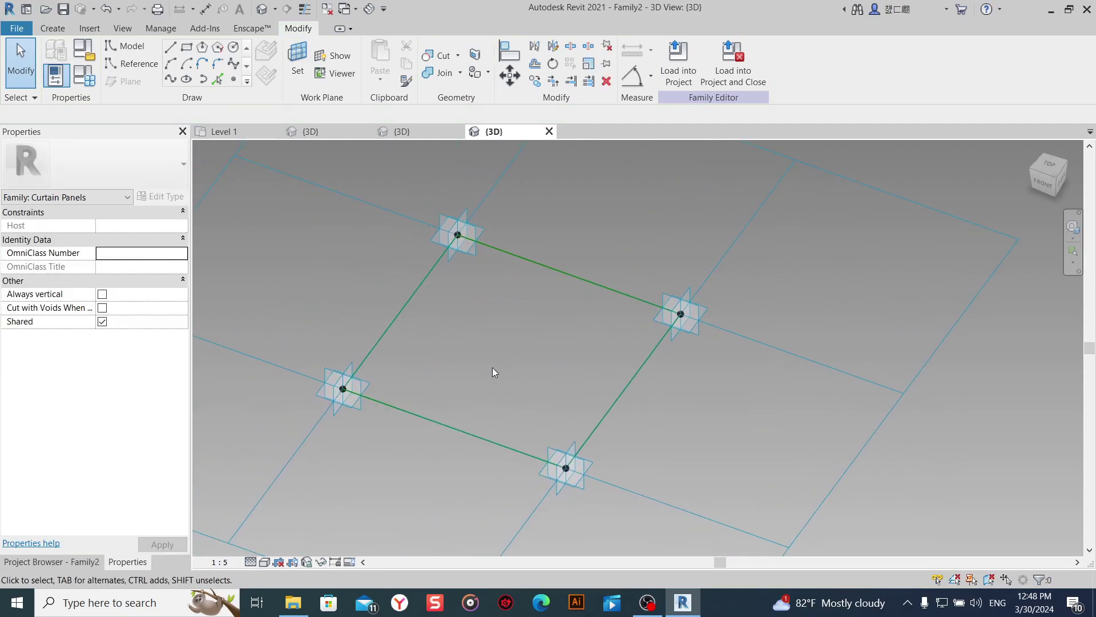
Draw a diagonal spline through two opposite corner adaptive points.
drag(508, 197, 509, 198)
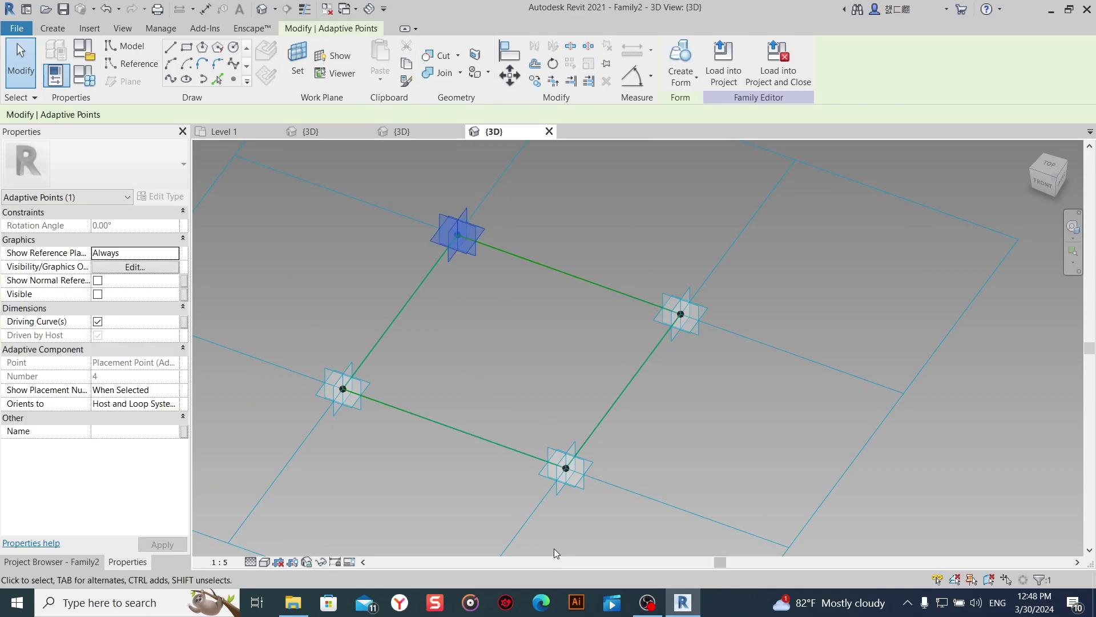
ctrl+drag(551, 523, 591, 435)
click(170, 79)
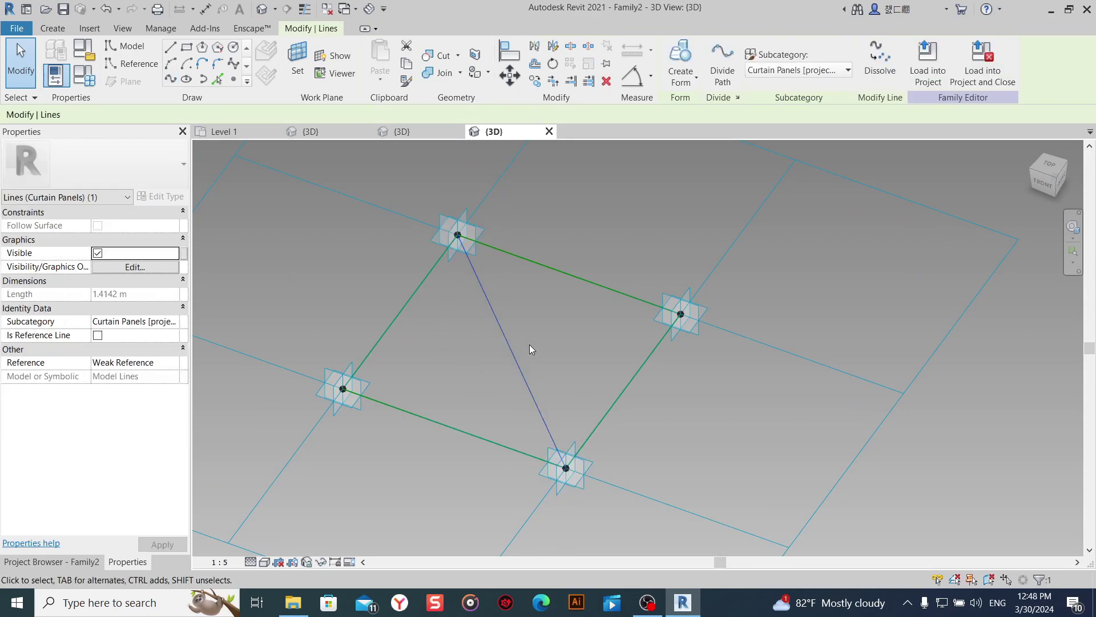
key(Escape)
Place reference points at the panel's edge midpoints.
click(233, 78)
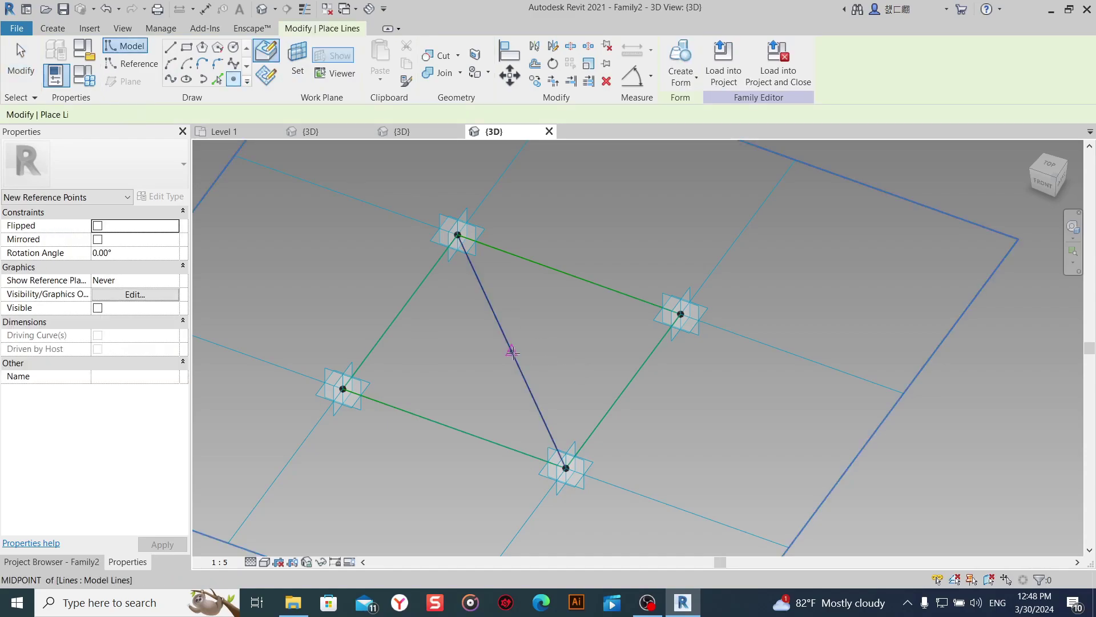
click(569, 274)
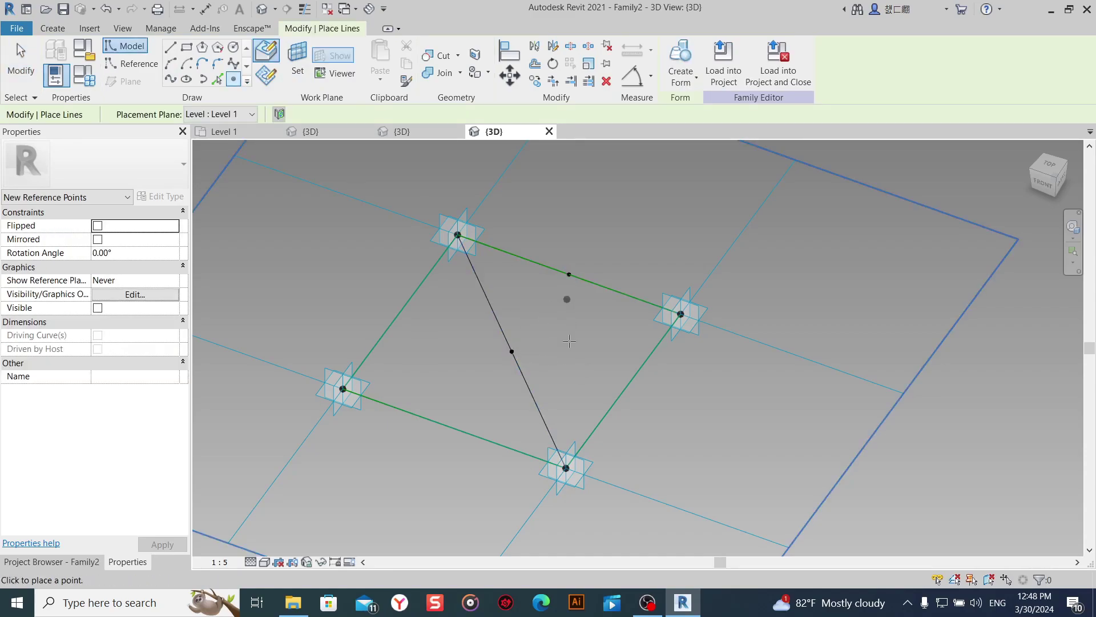
click(624, 391)
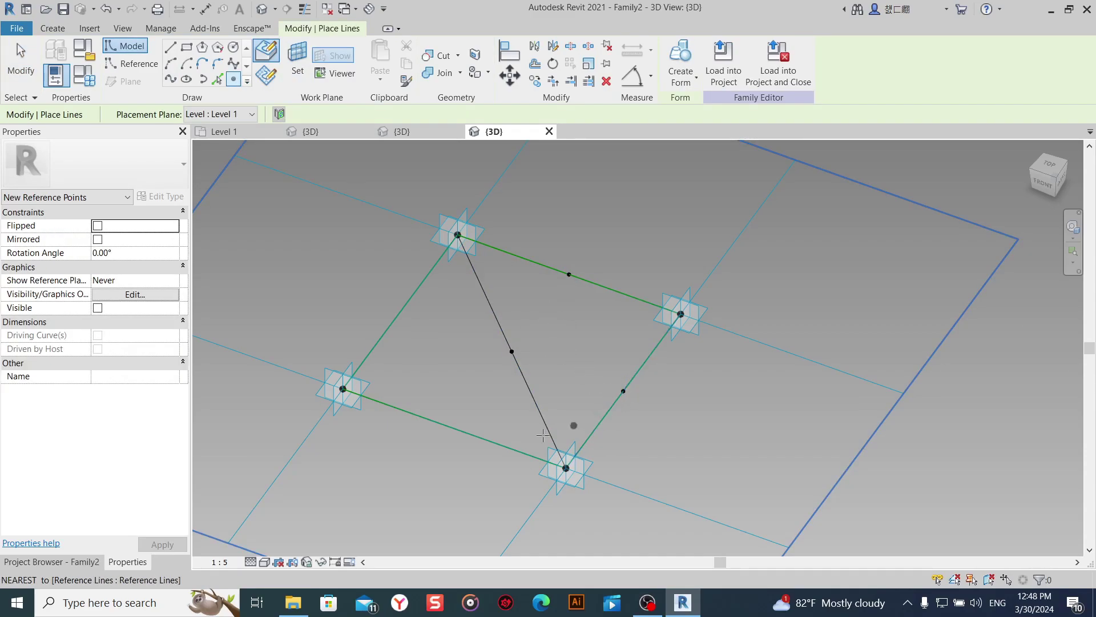
click(454, 429)
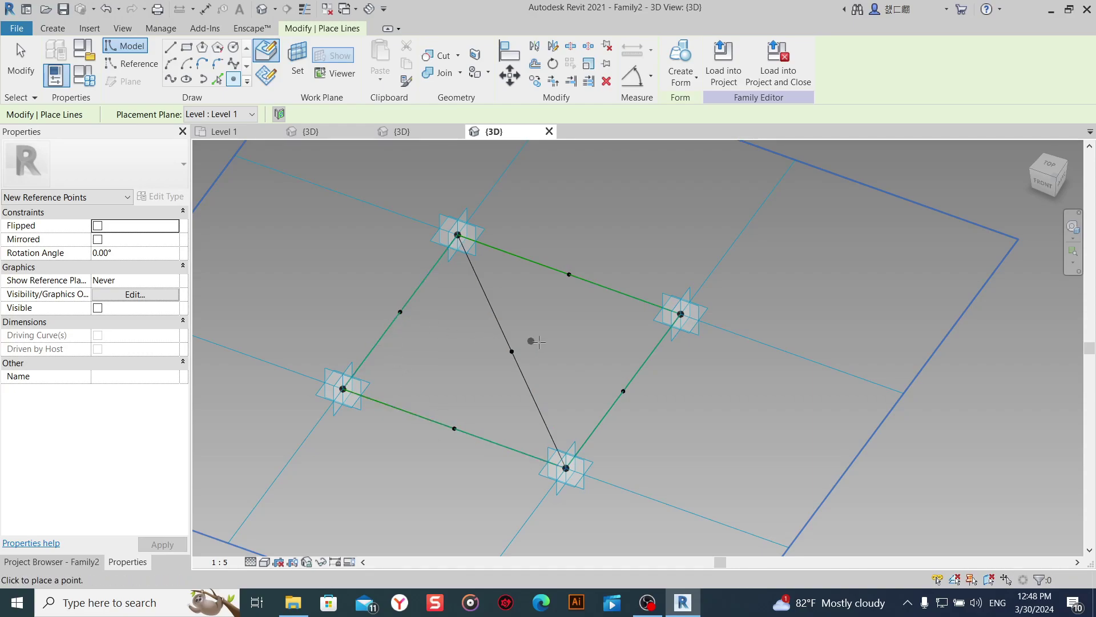
right_click(539, 307)
click(571, 315)
right_click(551, 308)
click(582, 318)
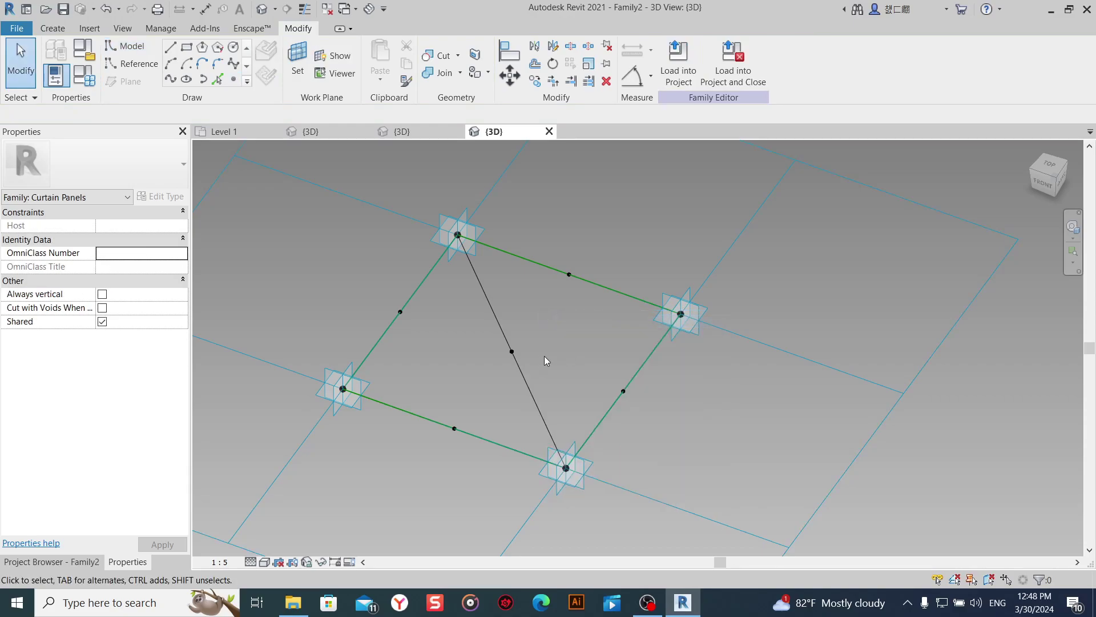
mouse_move(571, 364)
middle_down()
mouse_move(609, 360)
mouse_move(624, 402)
middle_up()
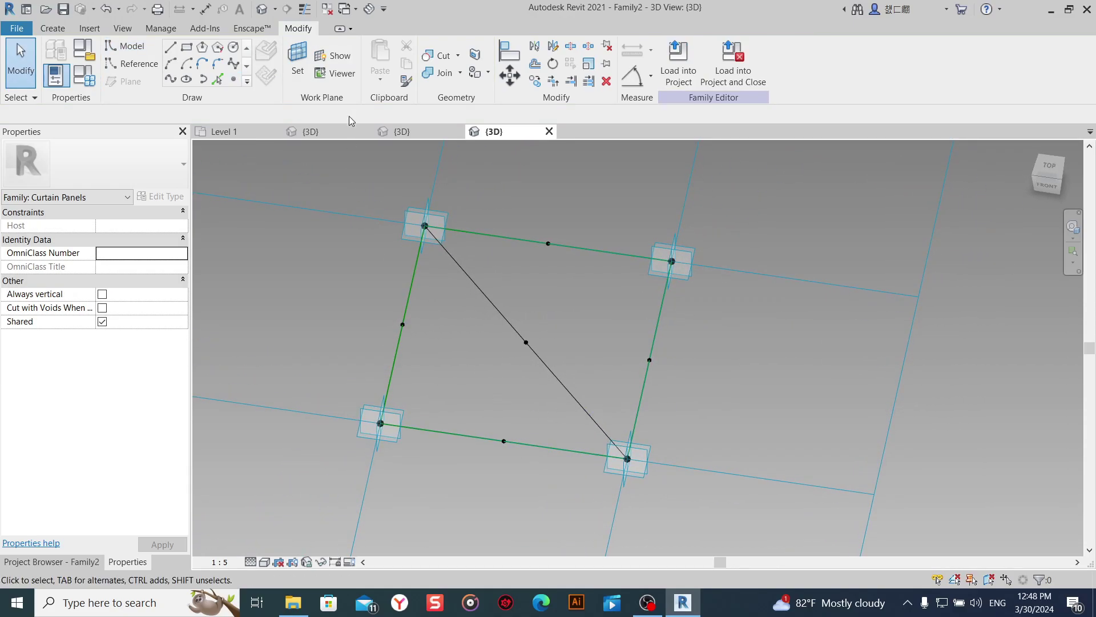
Load the Family1 curved panel into Family2.
click(419, 130)
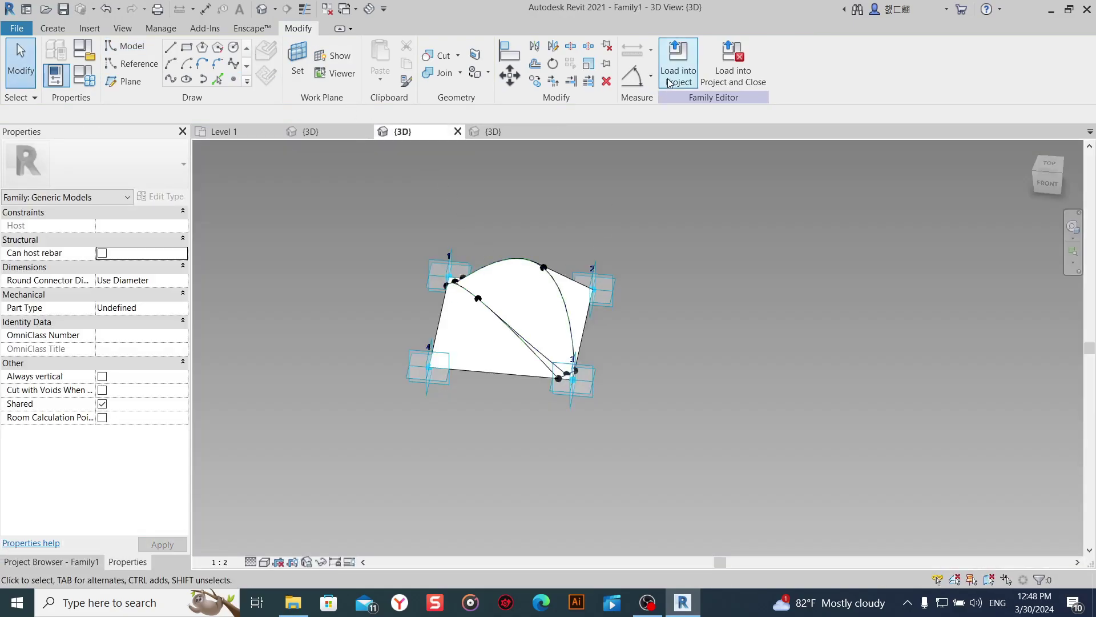
click(669, 82)
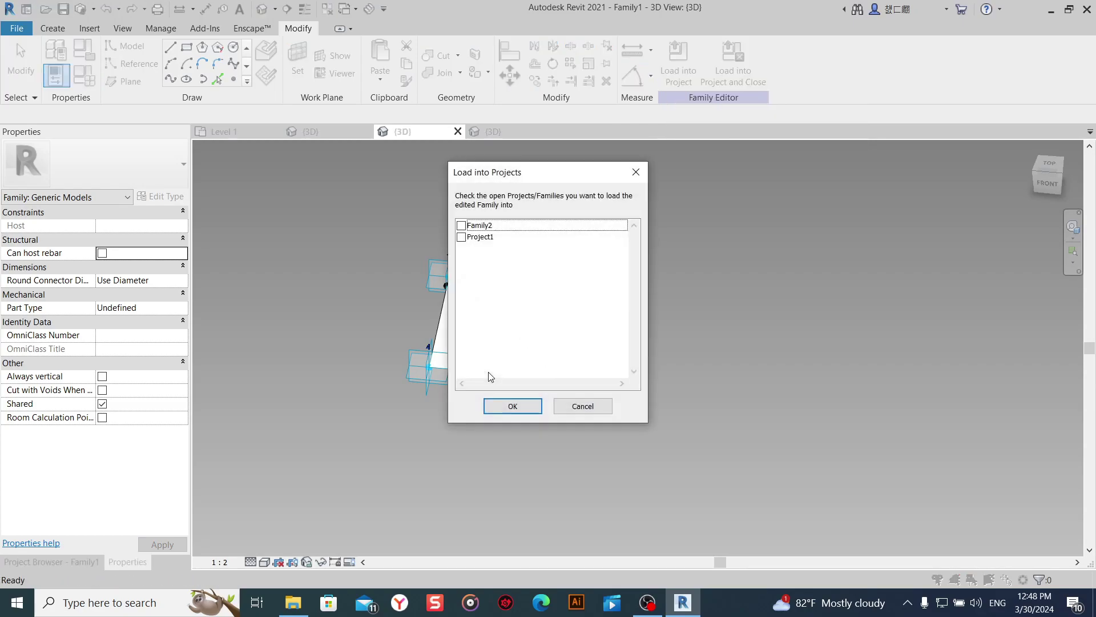
click(462, 226)
click(512, 406)
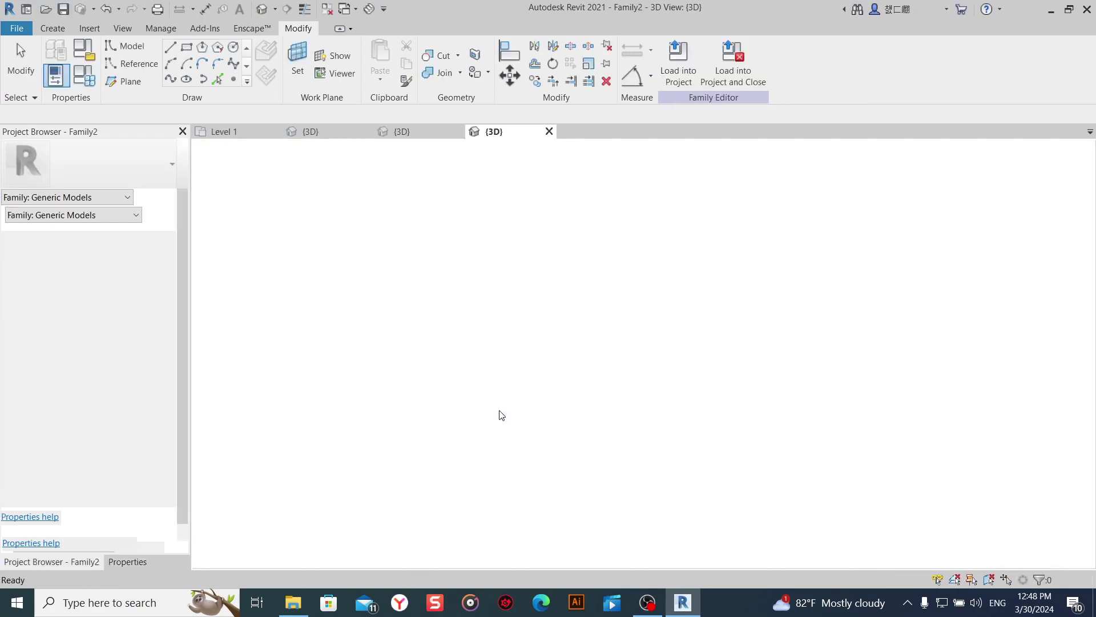
Place Family1 panels in the lower-left and upper-right quadrants, snapping to corners and midpoints.
scroll(491, 411, up, 2)
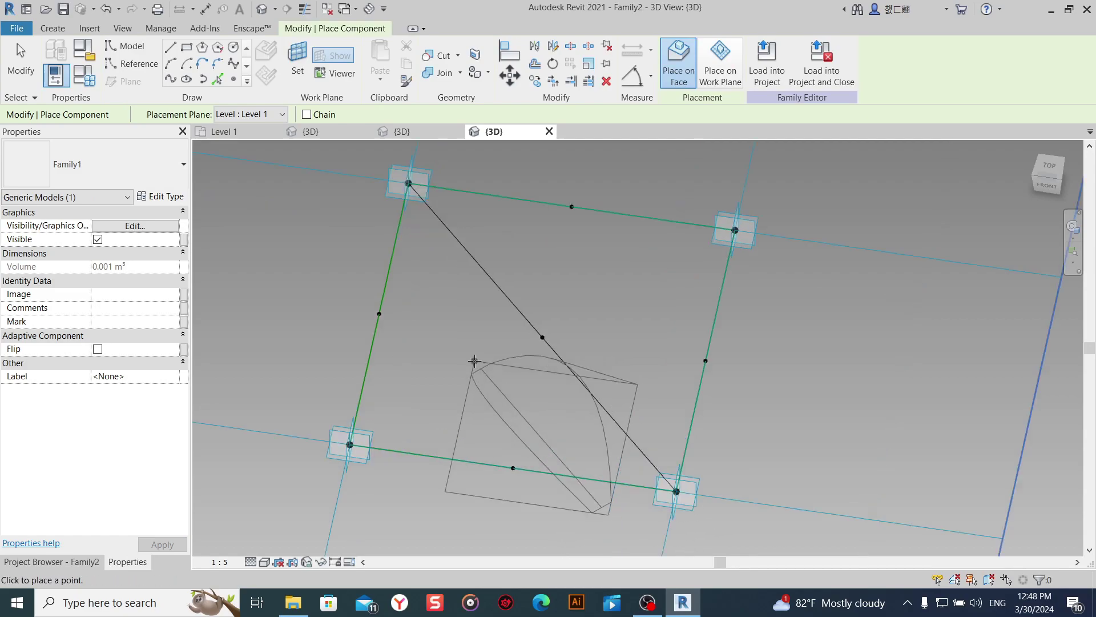
scroll(468, 365, up, 2)
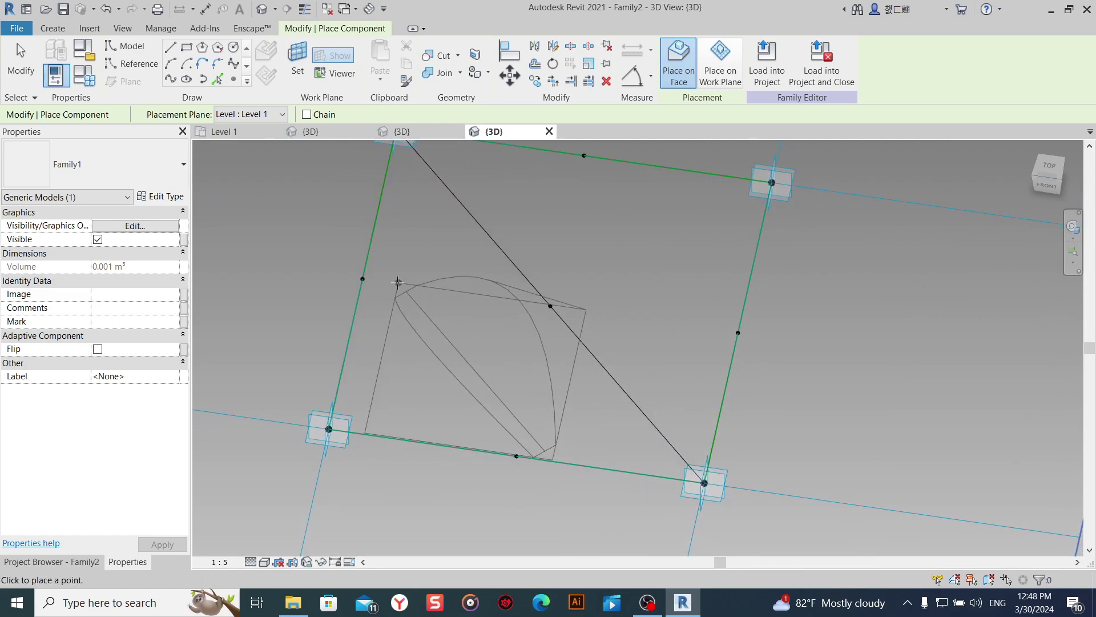
click(363, 278)
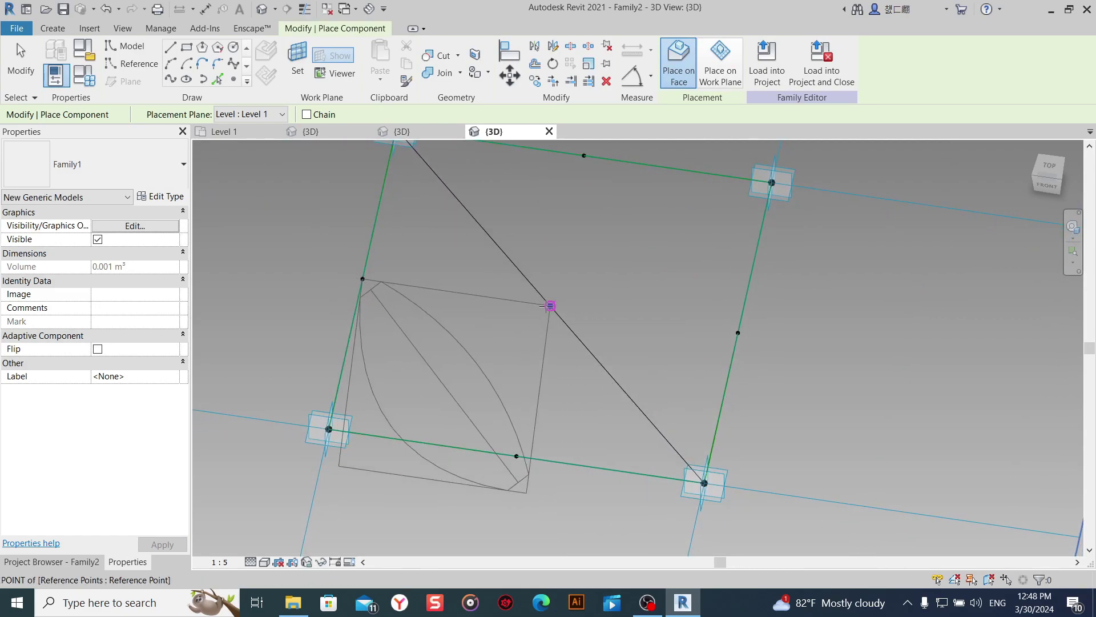
click(550, 305)
click(517, 455)
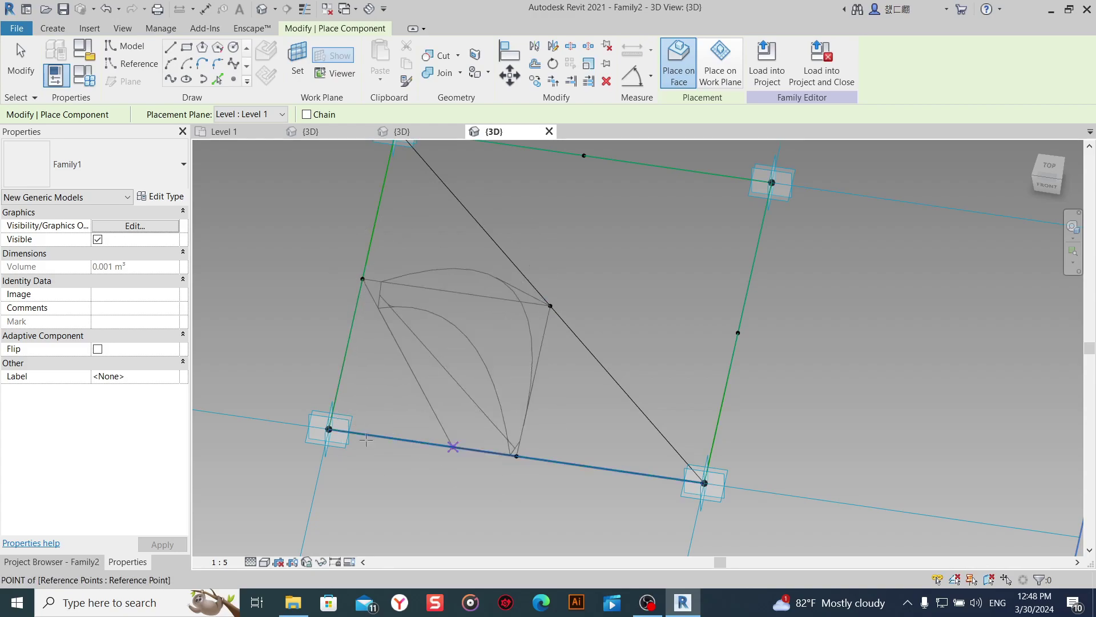
click(321, 432)
scroll(554, 331, up, 3)
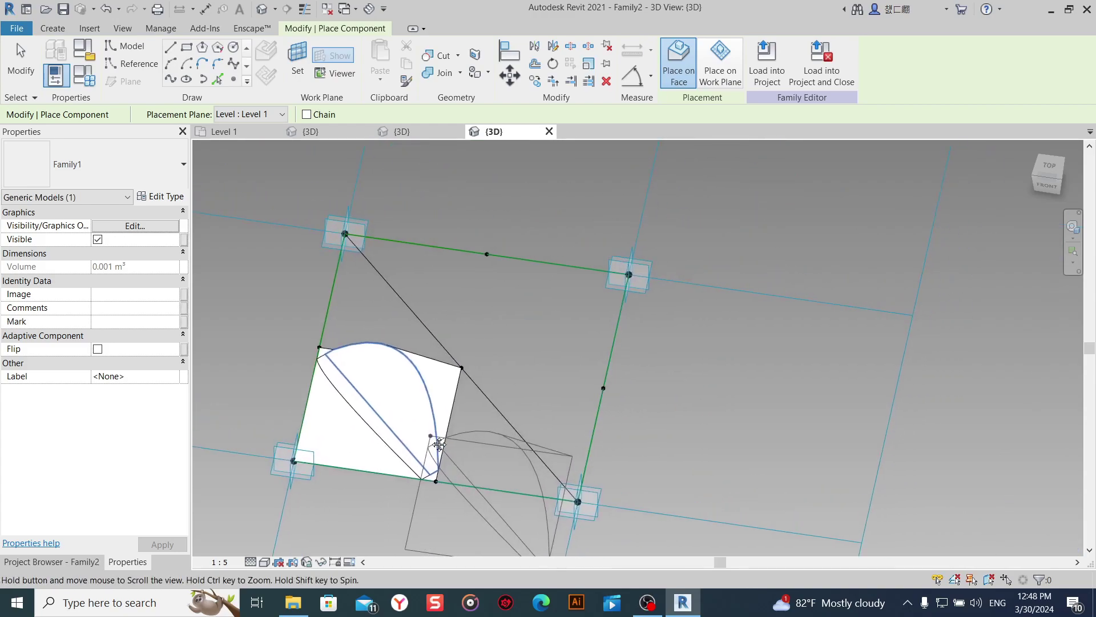
scroll(554, 332, up, 2)
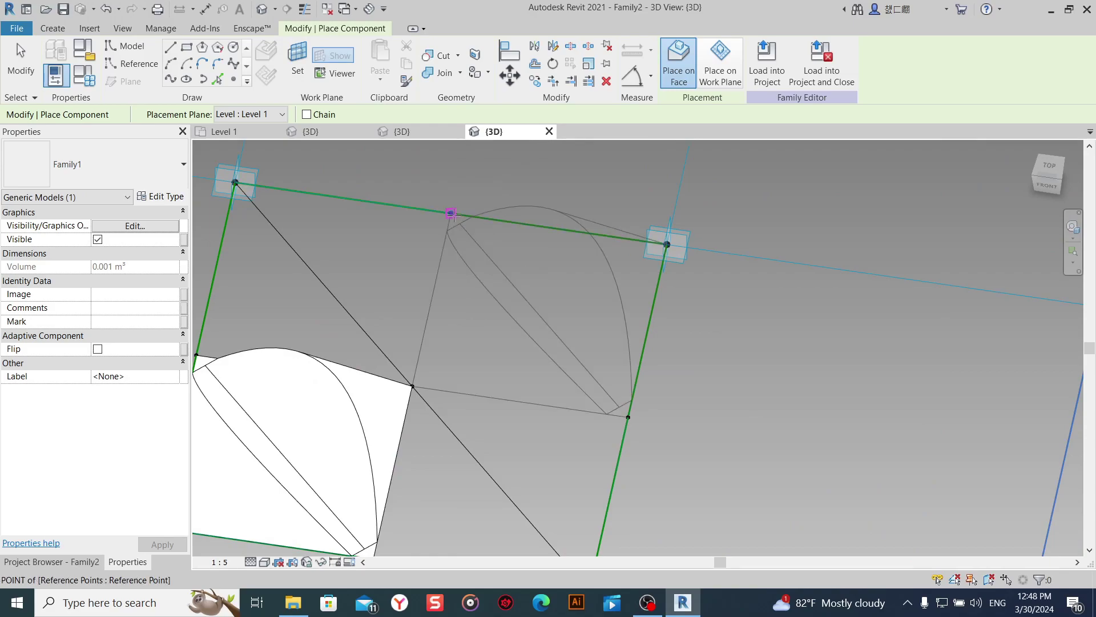
click(451, 213)
click(667, 245)
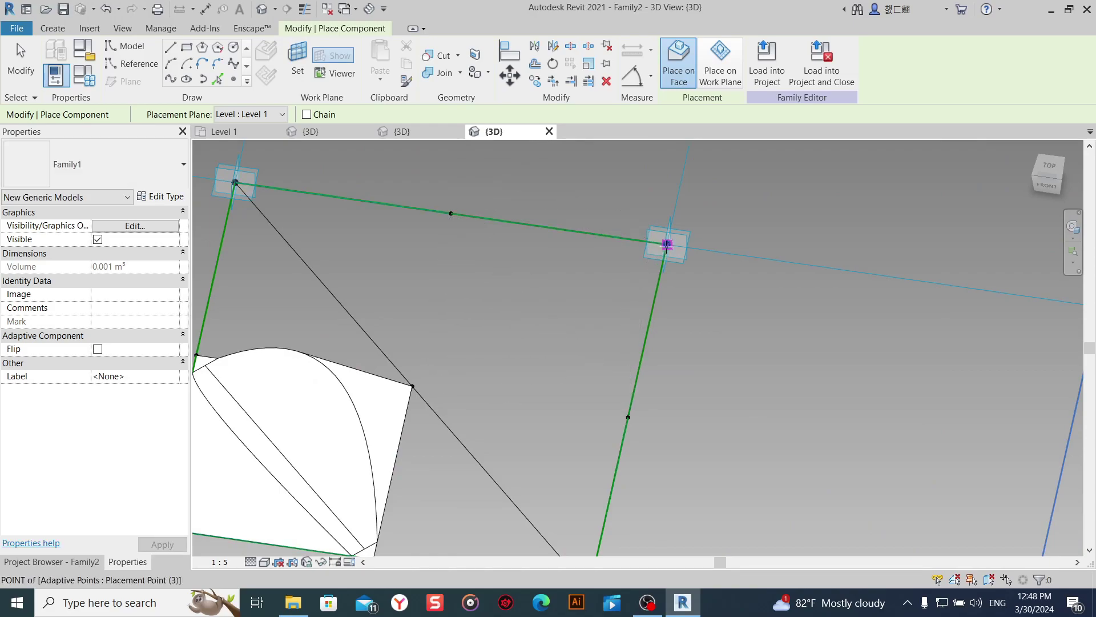
click(628, 417)
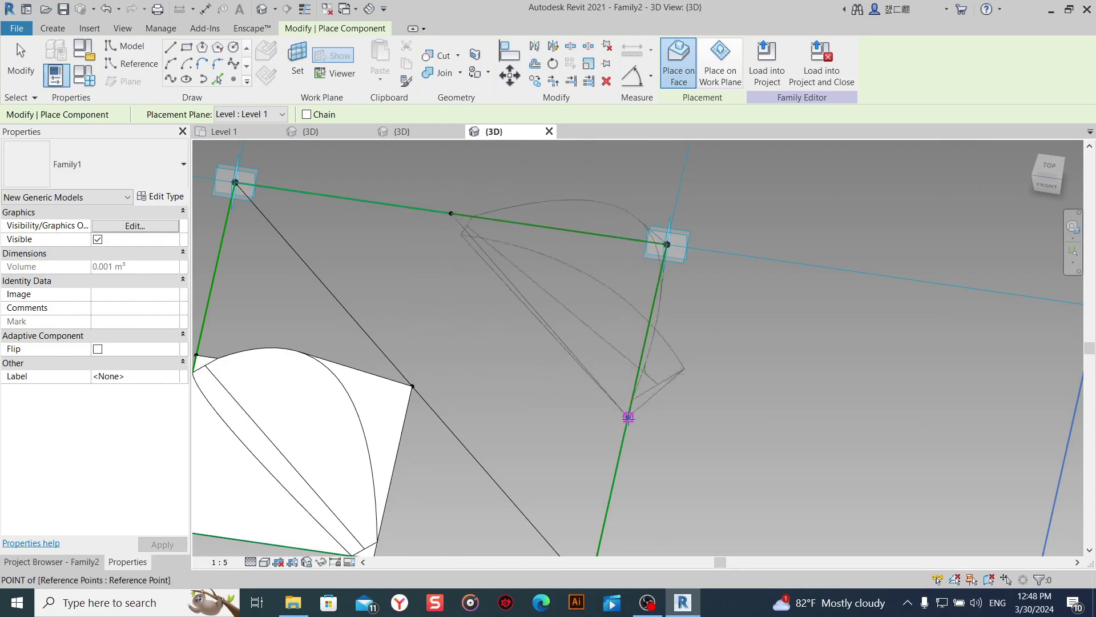
click(412, 386)
Place Family1 panels in the lower-right and upper-left quadrants, then end placement.
scroll(509, 364, down, 3)
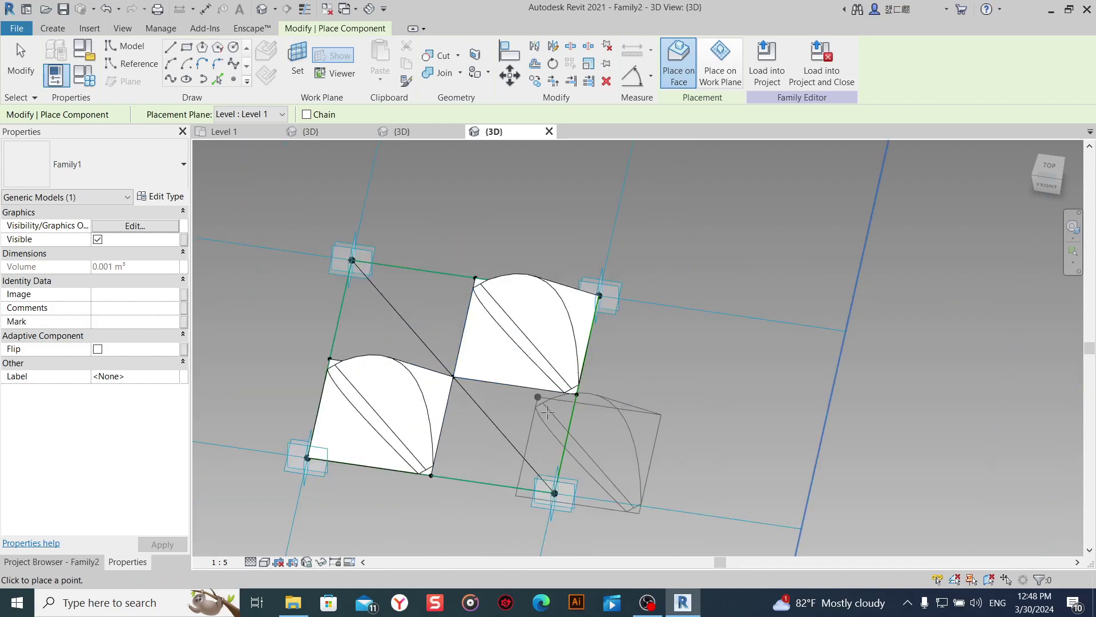
scroll(525, 472, up, 2)
scroll(516, 443, up, 1)
scroll(526, 396, up, 1)
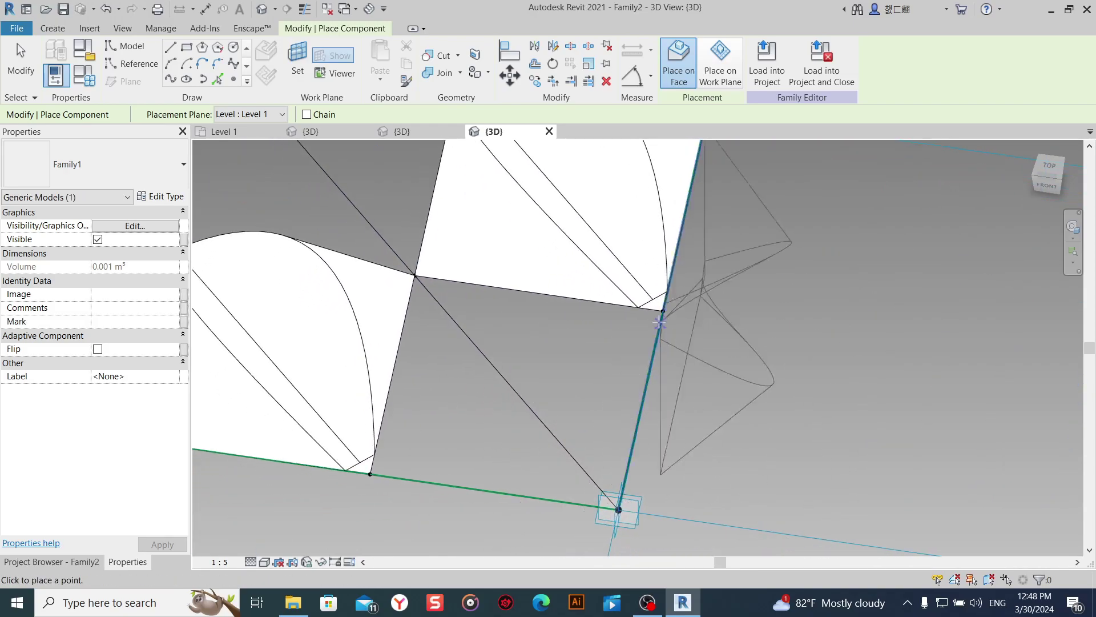
click(663, 310)
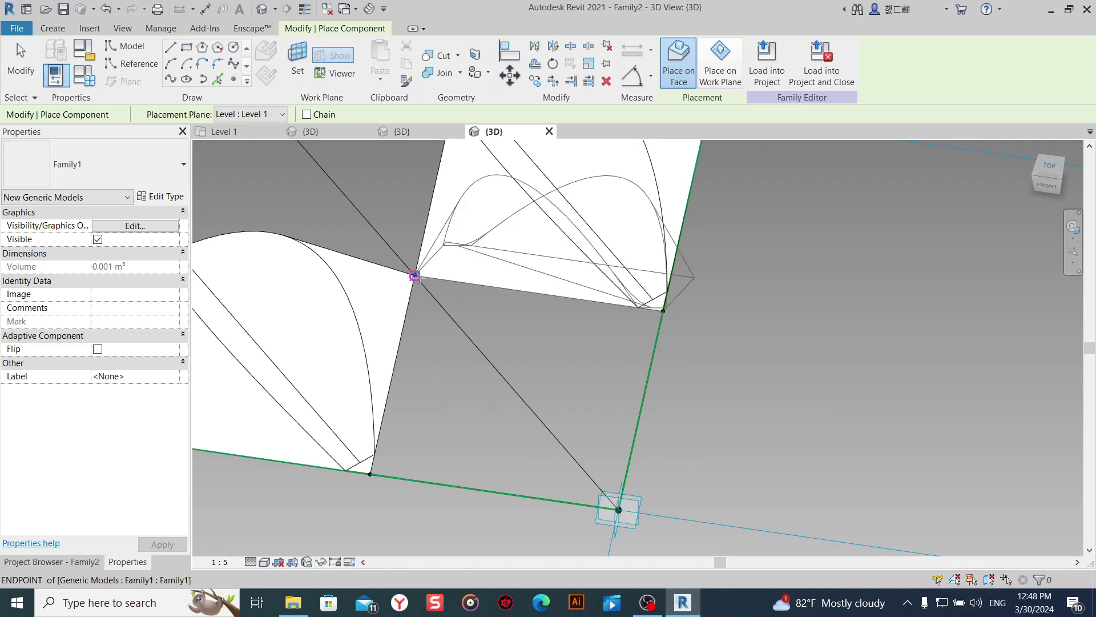
click(414, 276)
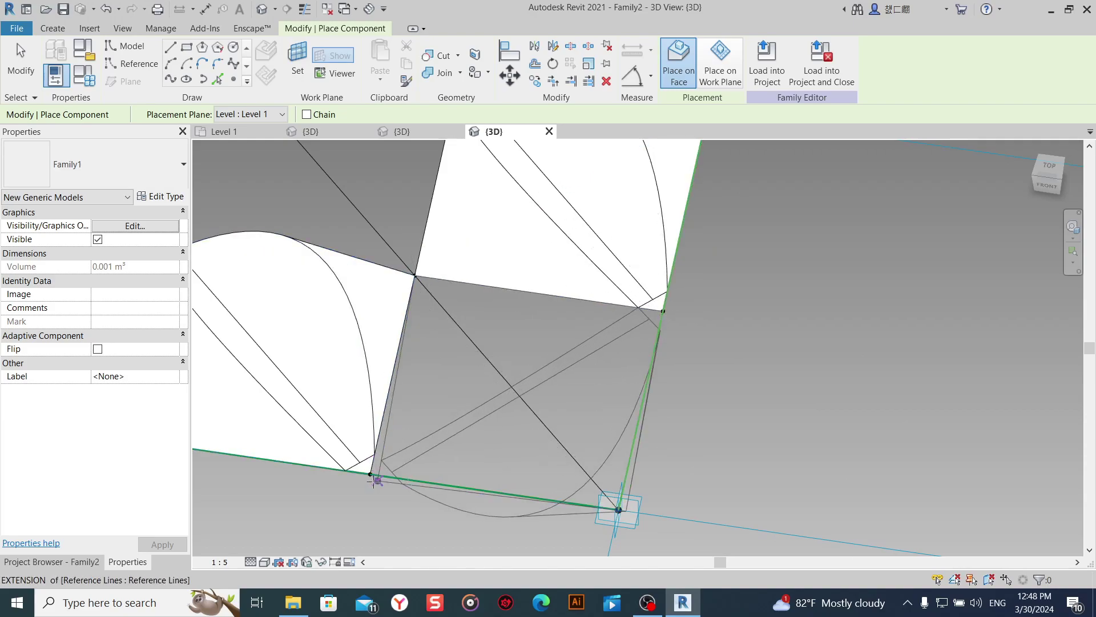
click(370, 475)
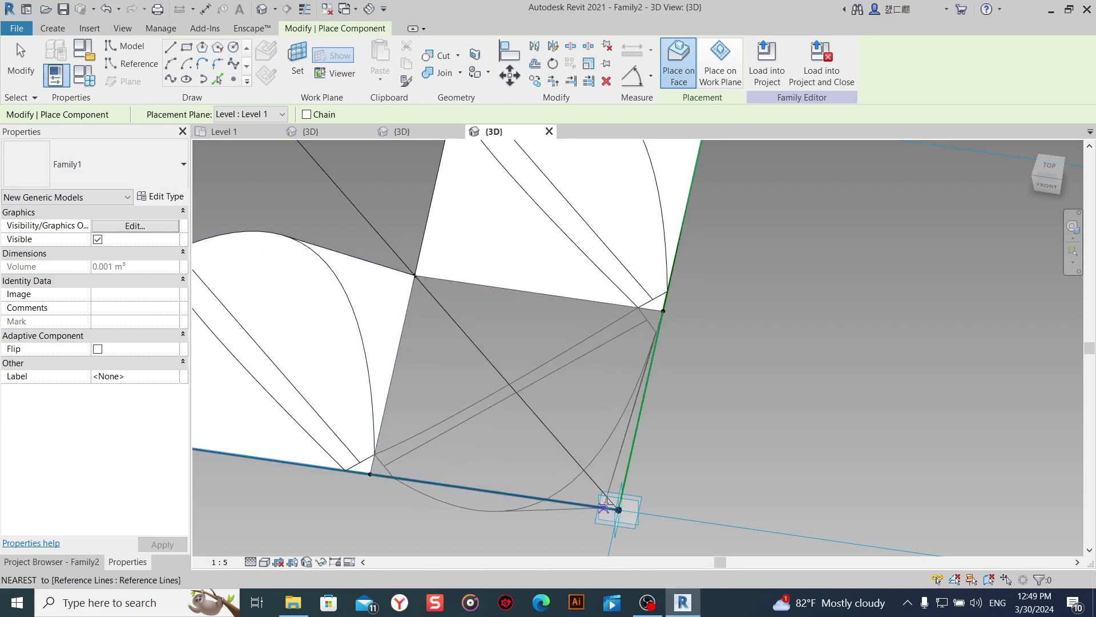
click(619, 509)
scroll(613, 456, down, 2)
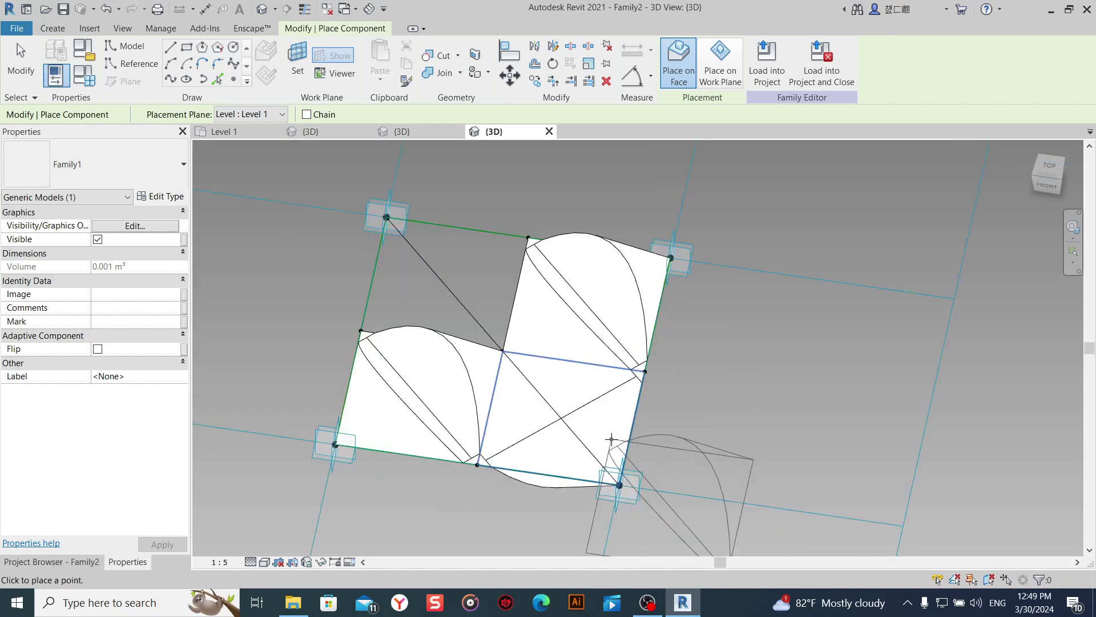
scroll(448, 309, up, 1)
scroll(444, 342, up, 1)
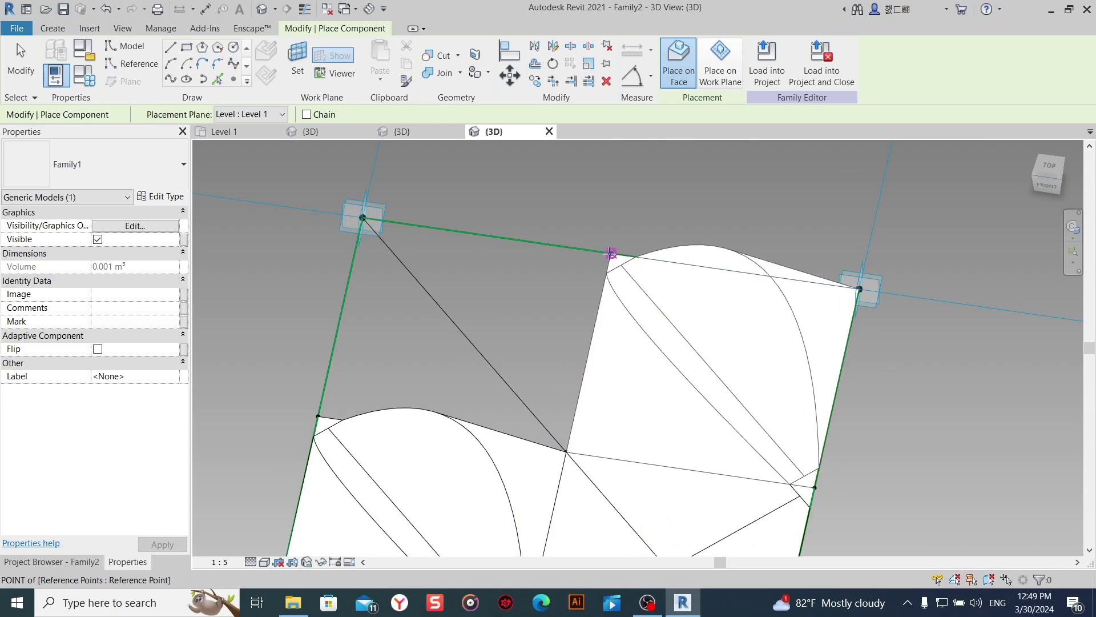
click(611, 253)
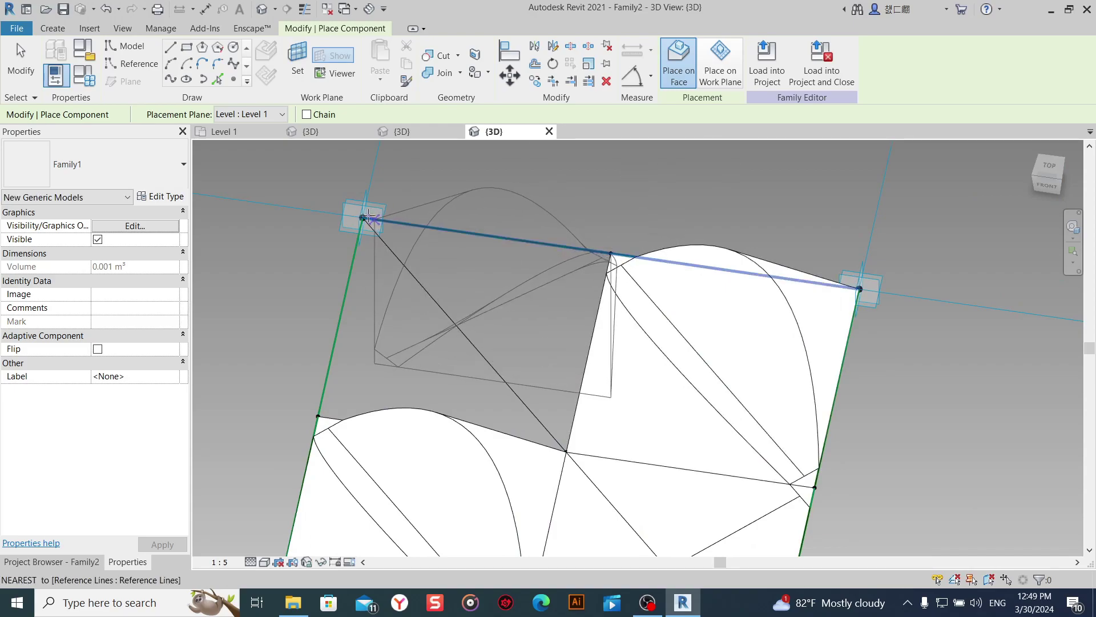
click(364, 217)
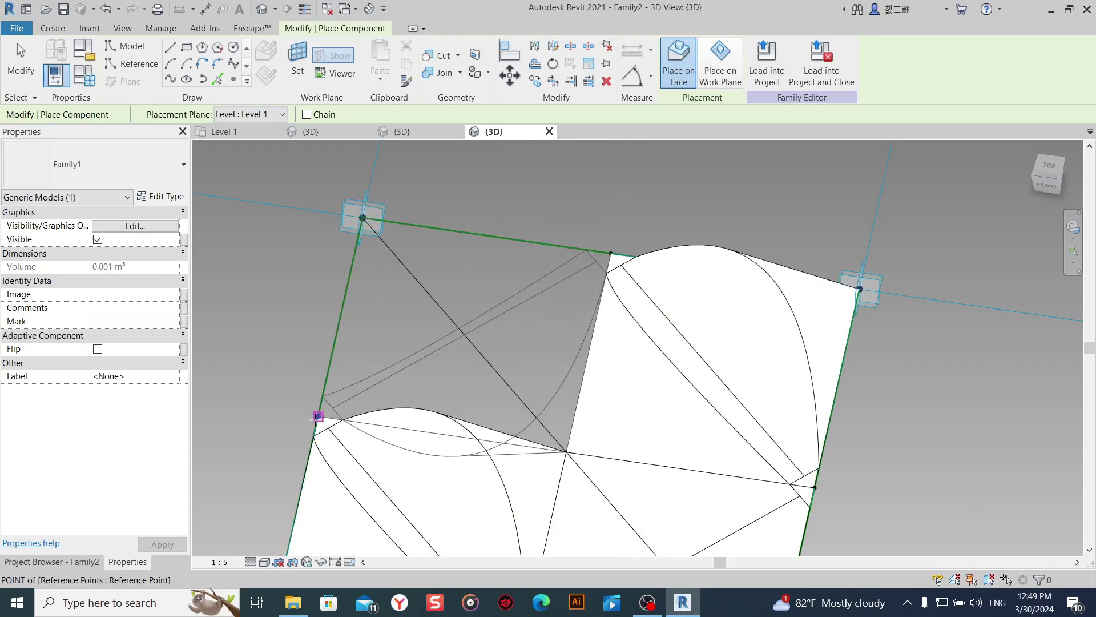
click(318, 415)
click(565, 451)
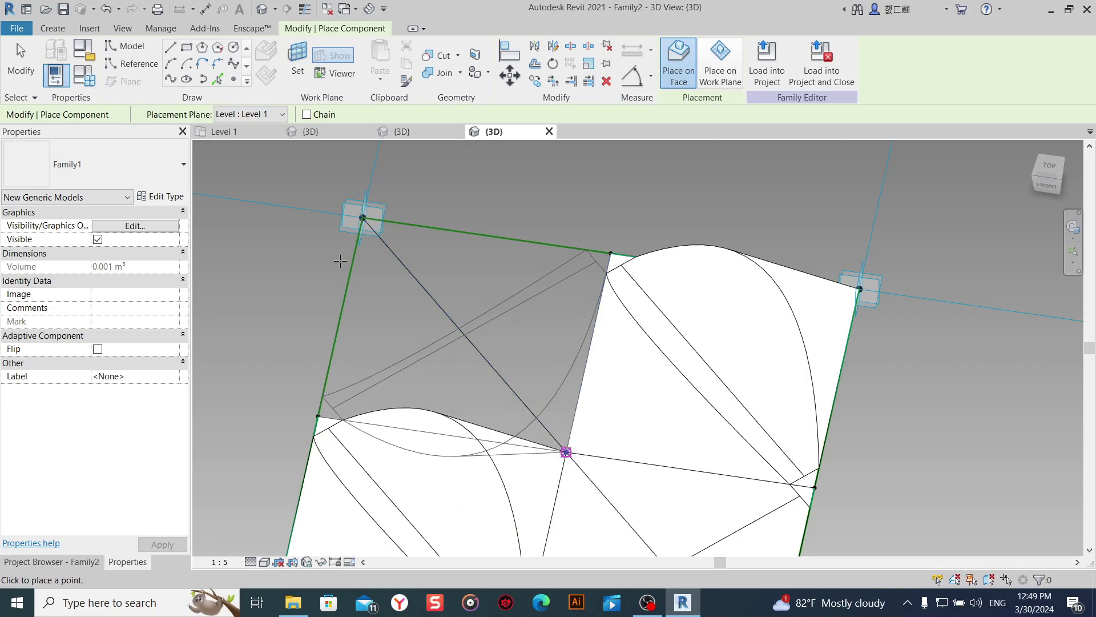
right_click(467, 186)
click(488, 193)
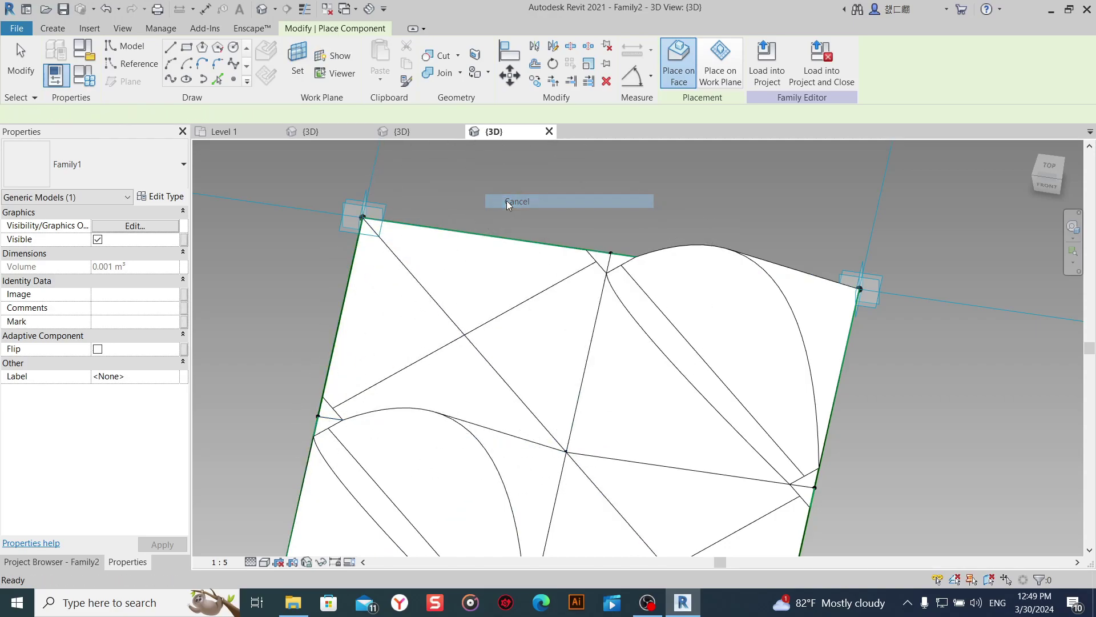
scroll(508, 199, down, 3)
Tick Flip for the two diagonal Family1 panels, then reselect the lower-right one.
shift+middle_drag(551, 304, 571, 331)
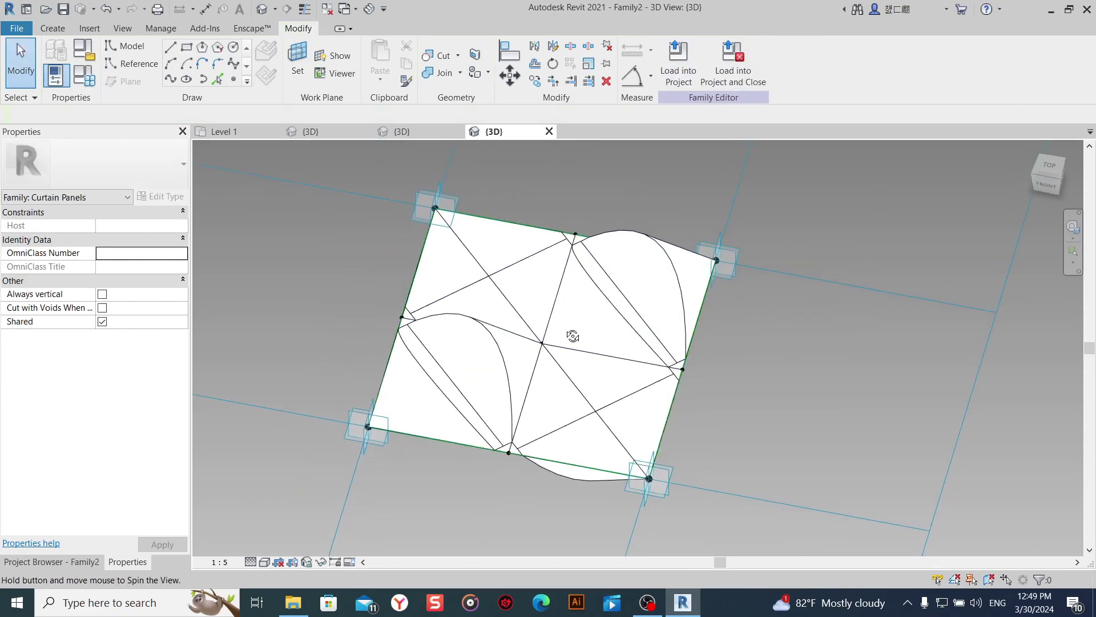
click(567, 467)
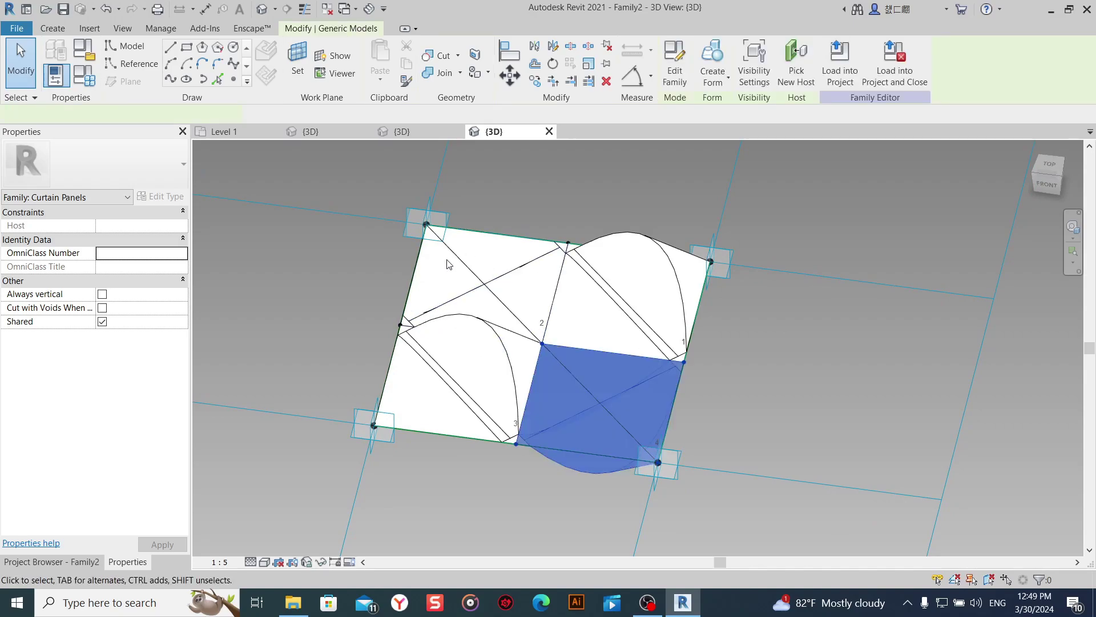
ctrl+click(475, 286)
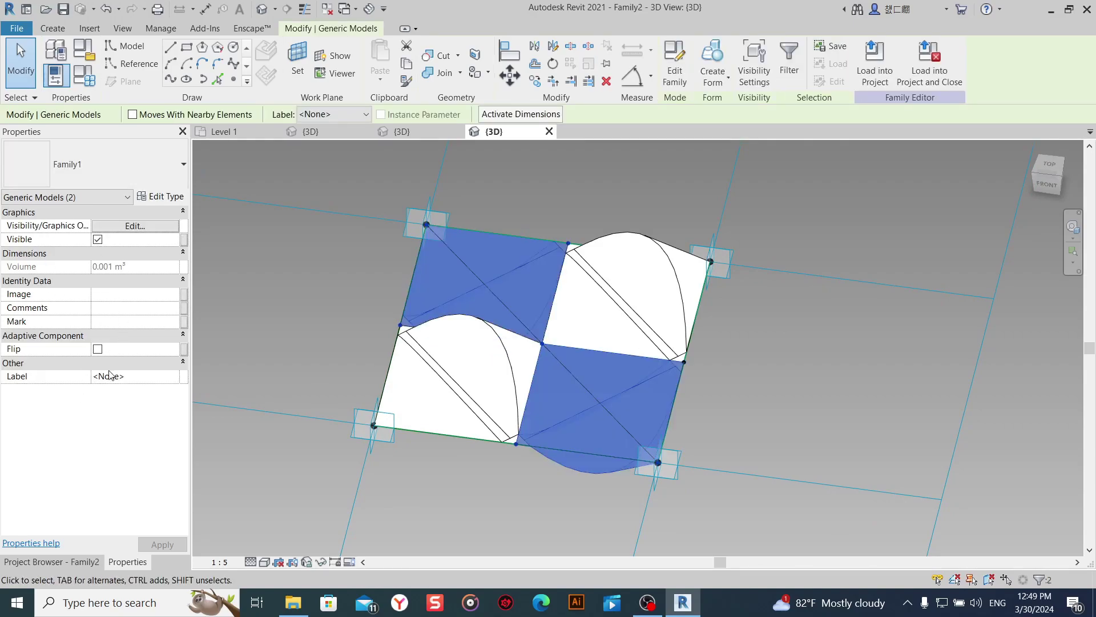
click(338, 375)
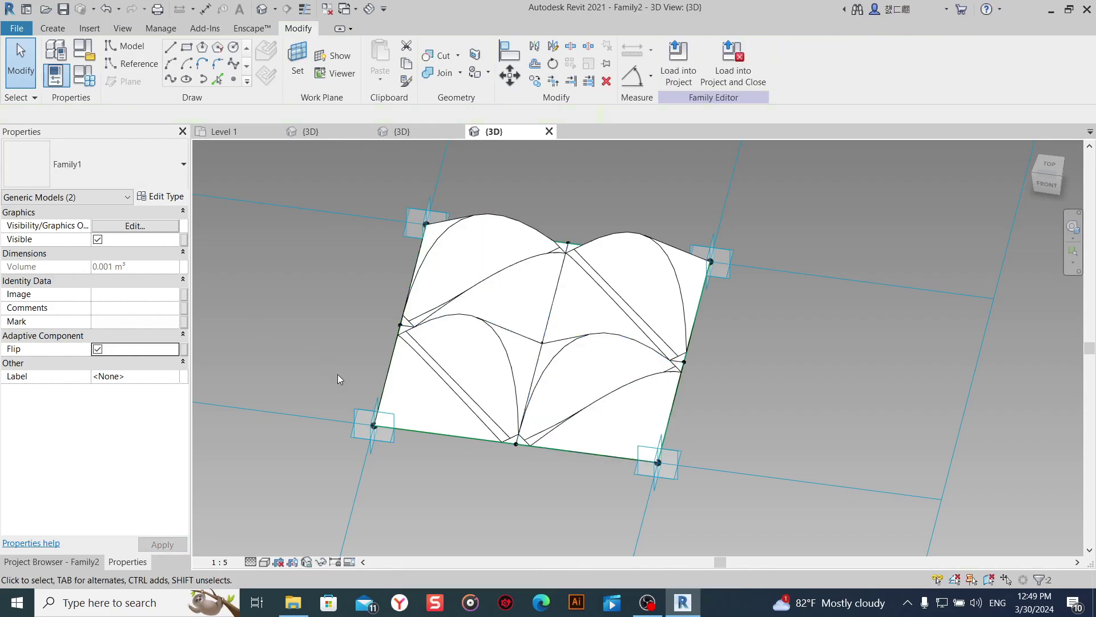
shift+middle_drag(416, 429, 576, 341)
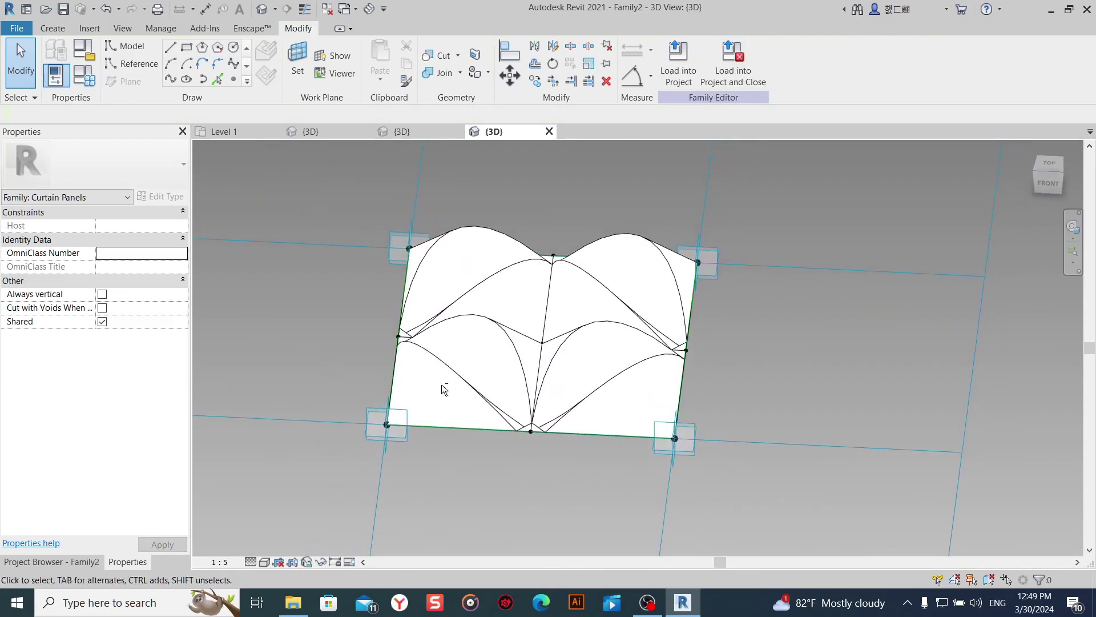
click(568, 341)
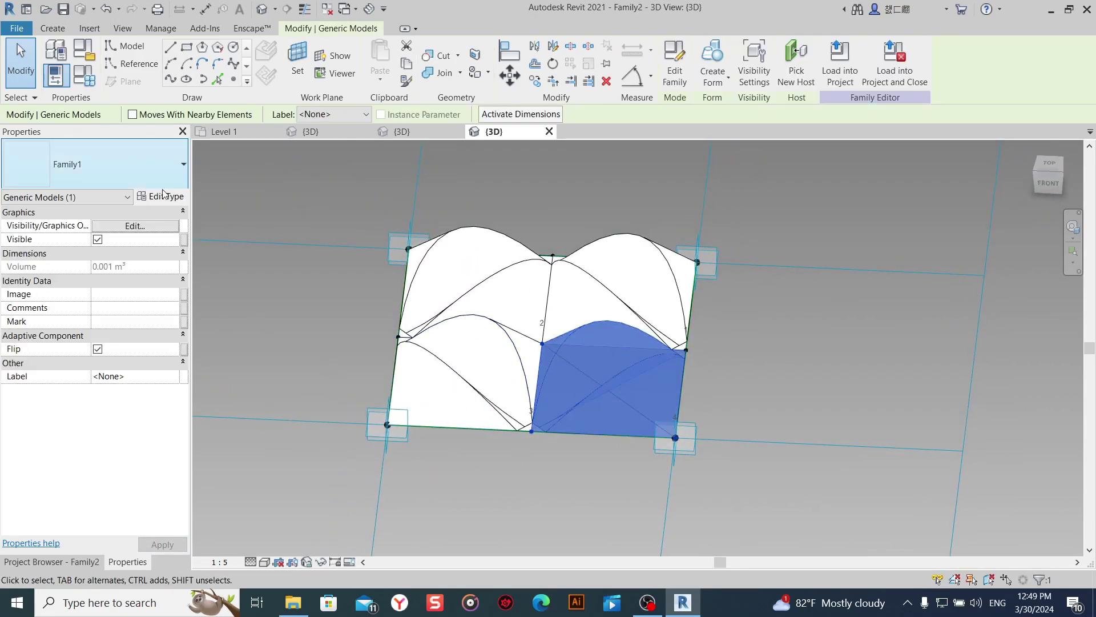
Set Family1's type parameters H to 0.14 m and nor to 0.65.
click(180, 196)
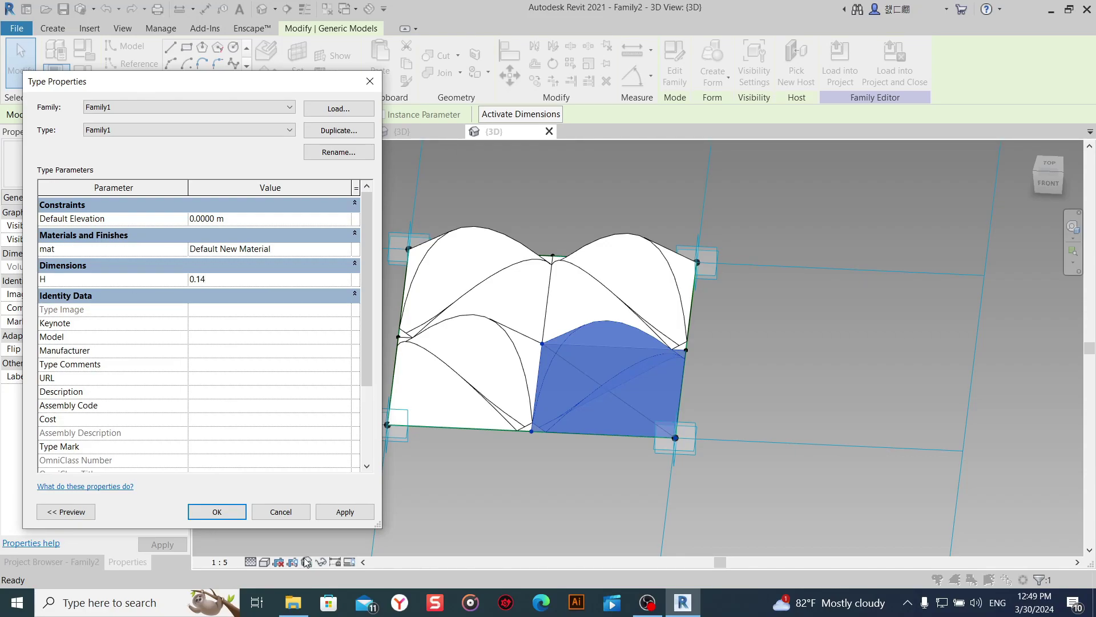
click(342, 519)
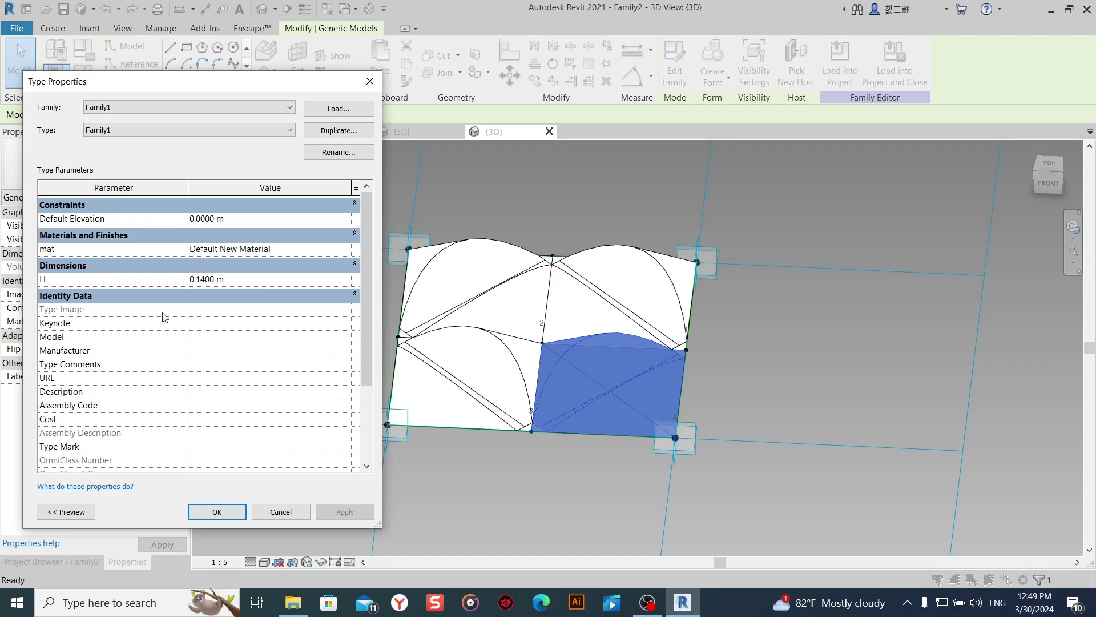
scroll(211, 376, down, 2)
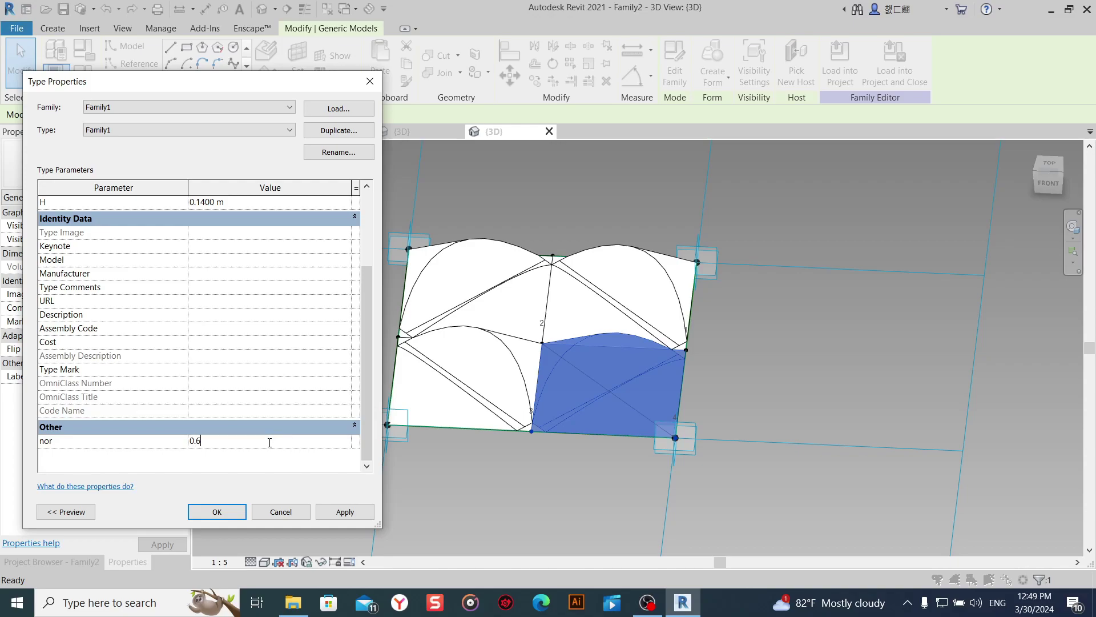
click(346, 511)
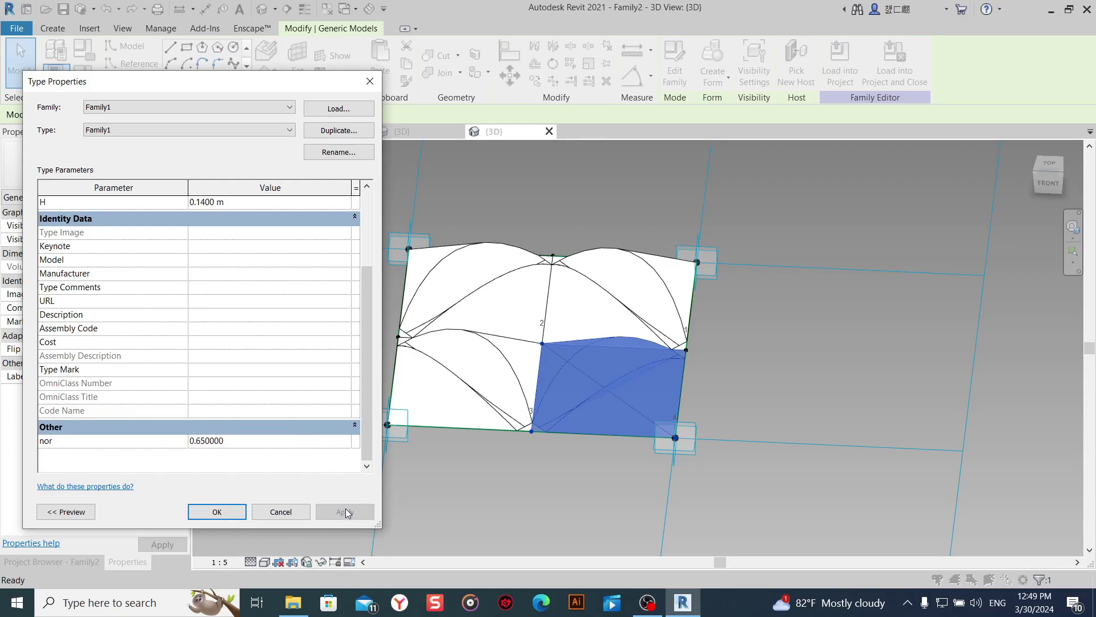
click(263, 513)
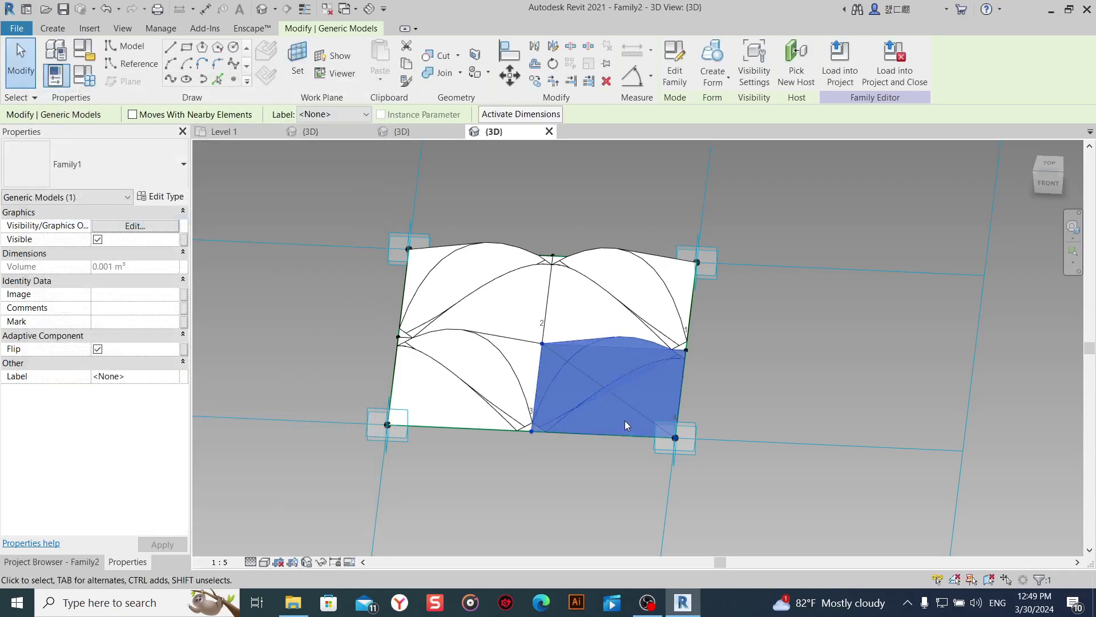
Orbit, pan and zoom around the folded panel to inspect it.
middle_drag(625, 420, 748, 310)
scroll(747, 310, down, 5)
scroll(499, 377, up, 5)
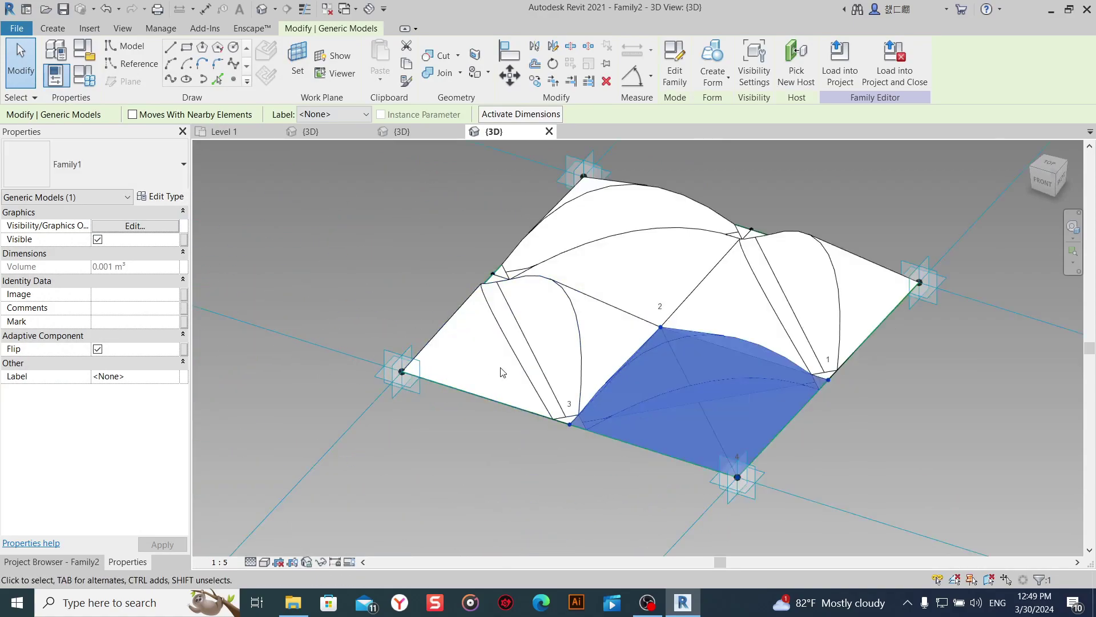
scroll(499, 377, up, 5)
middle_drag(499, 377, 483, 375)
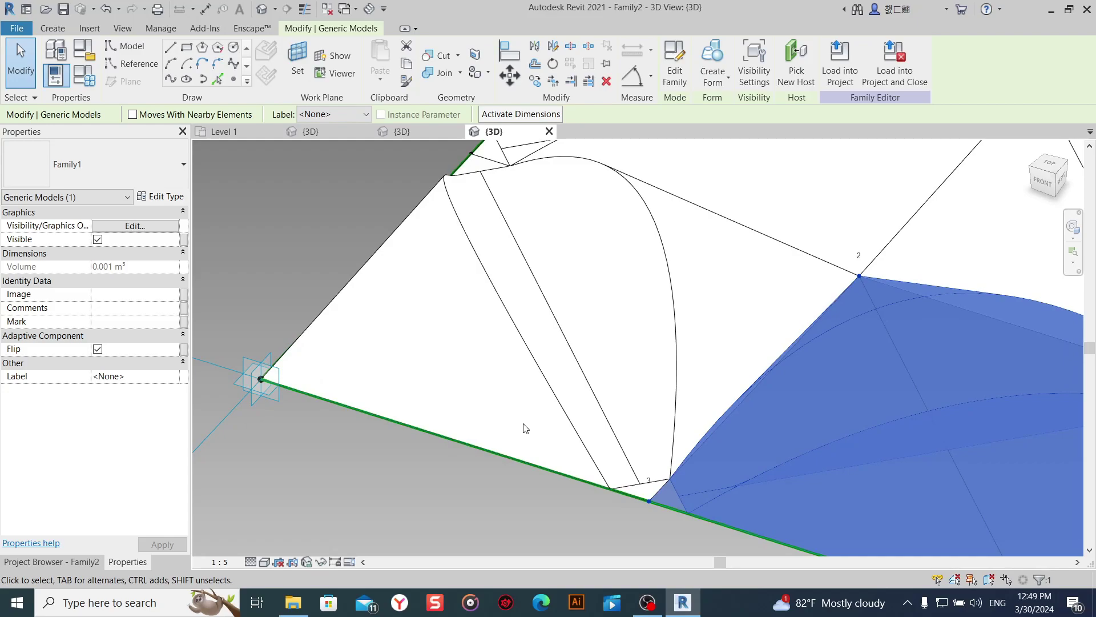
scroll(547, 422, down, 3)
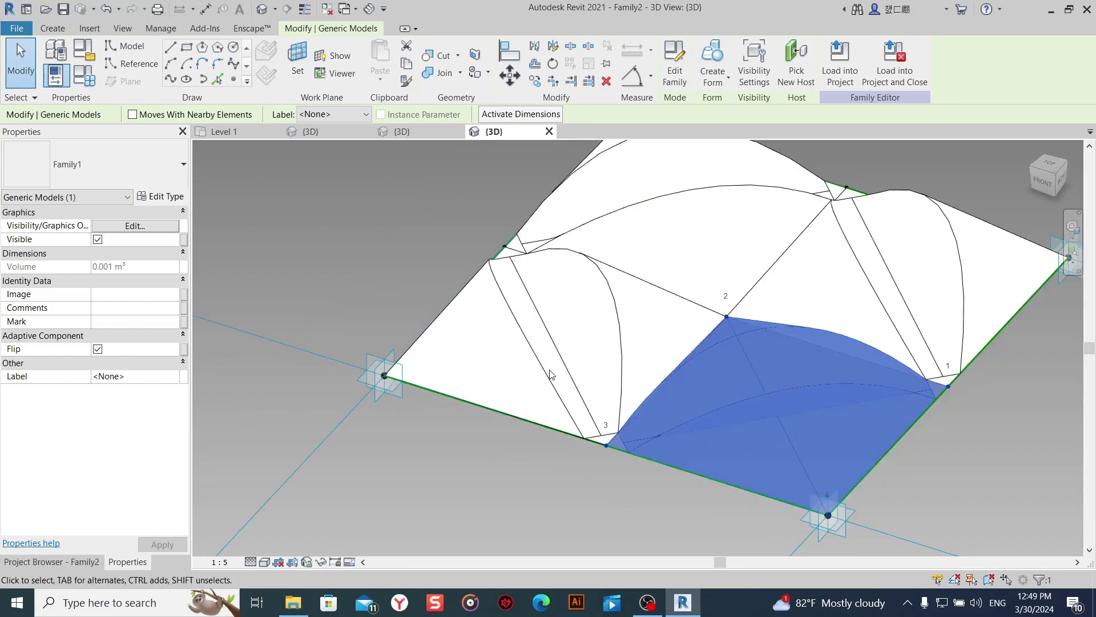
scroll(549, 400, down, 3)
mouse_move(550, 395)
shift+middle_down()
mouse_move(644, 384)
mouse_move(782, 344)
mouse_move(535, 405)
shift+middle_up()
click(701, 405)
scroll(756, 377, down, 3)
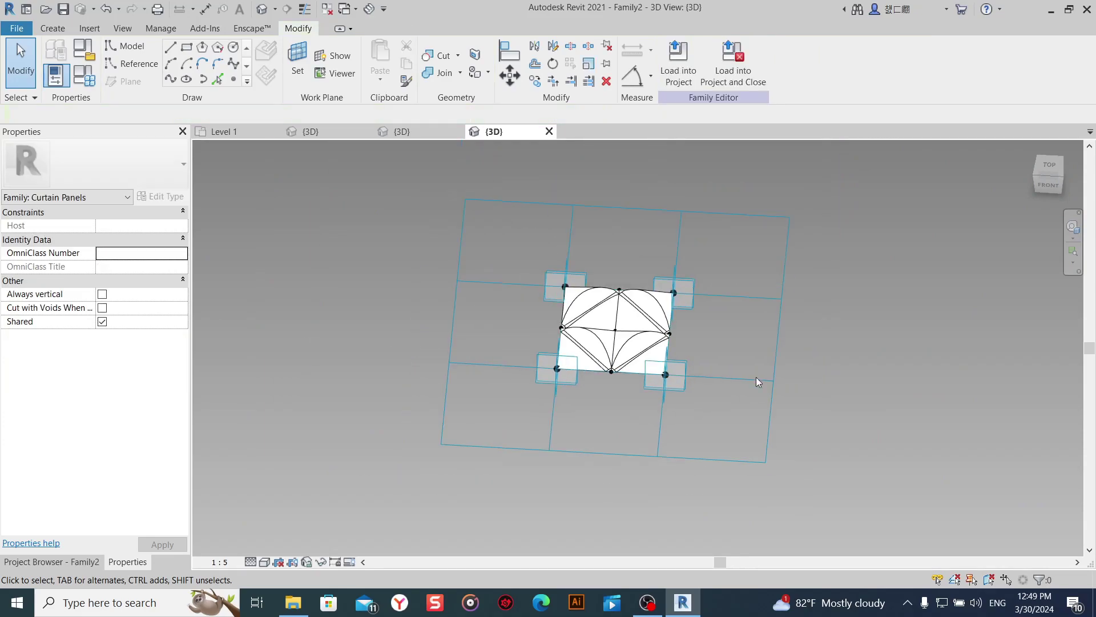
scroll(353, 473, down, 1)
Switch the visual style to Shaded, check the folds, and load Family2 into a project.
click(253, 565)
click(279, 543)
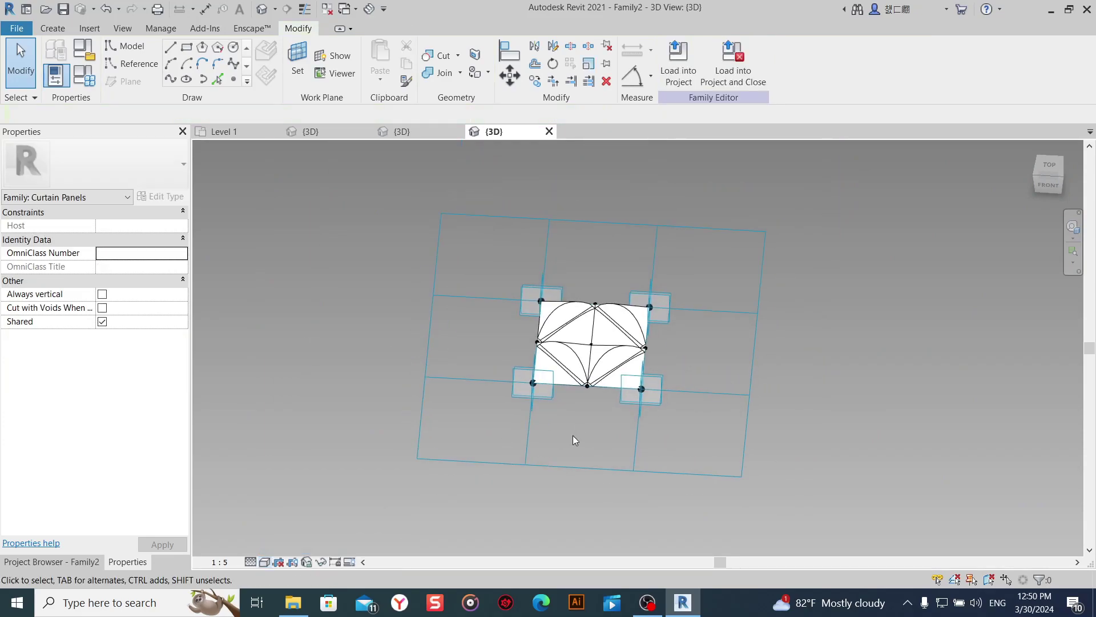
scroll(661, 358, up, 2)
mouse_move(661, 358)
shift+middle_down()
mouse_move(657, 394)
mouse_move(653, 355)
shift+middle_up()
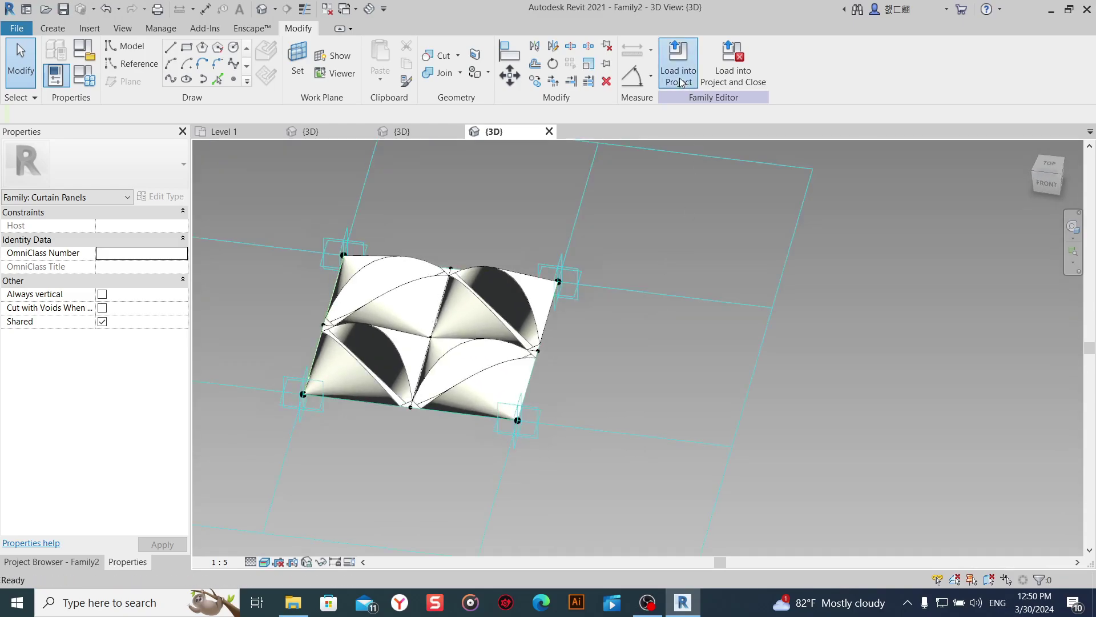
click(678, 63)
Load Family2 into Project1, apply it to the divided surface wall, and finish the mass.
click(461, 236)
click(512, 406)
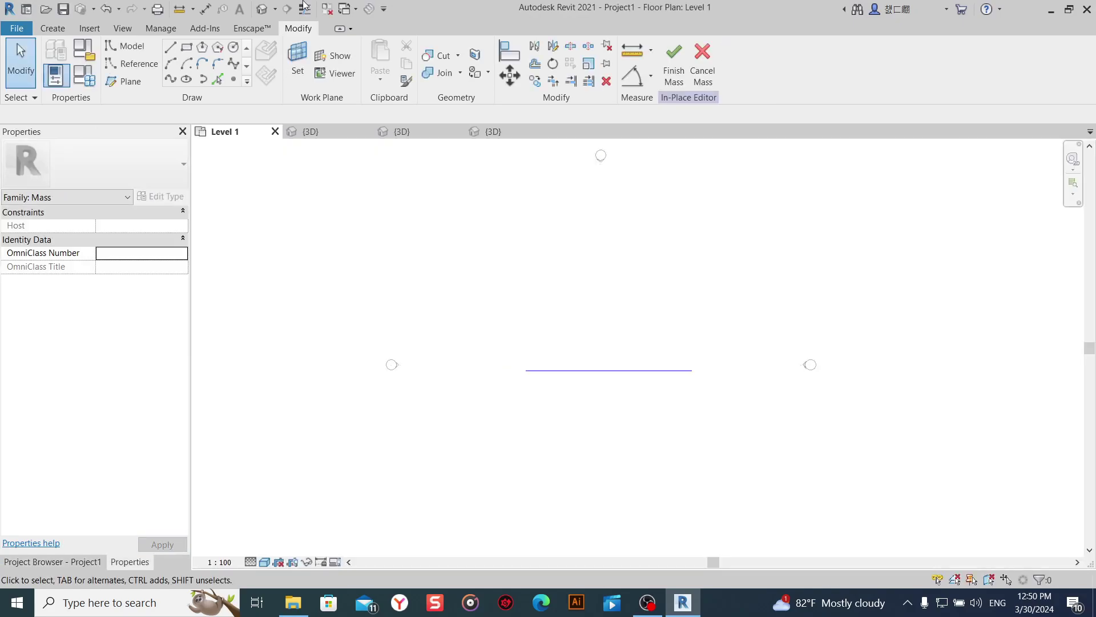
click(259, 8)
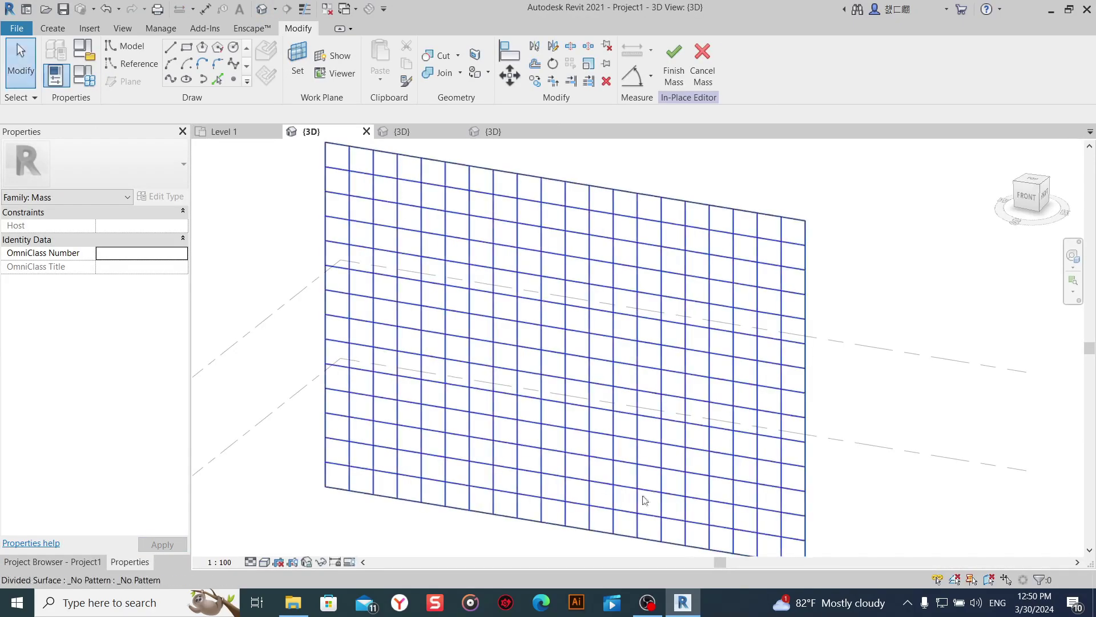
click(627, 343)
click(121, 182)
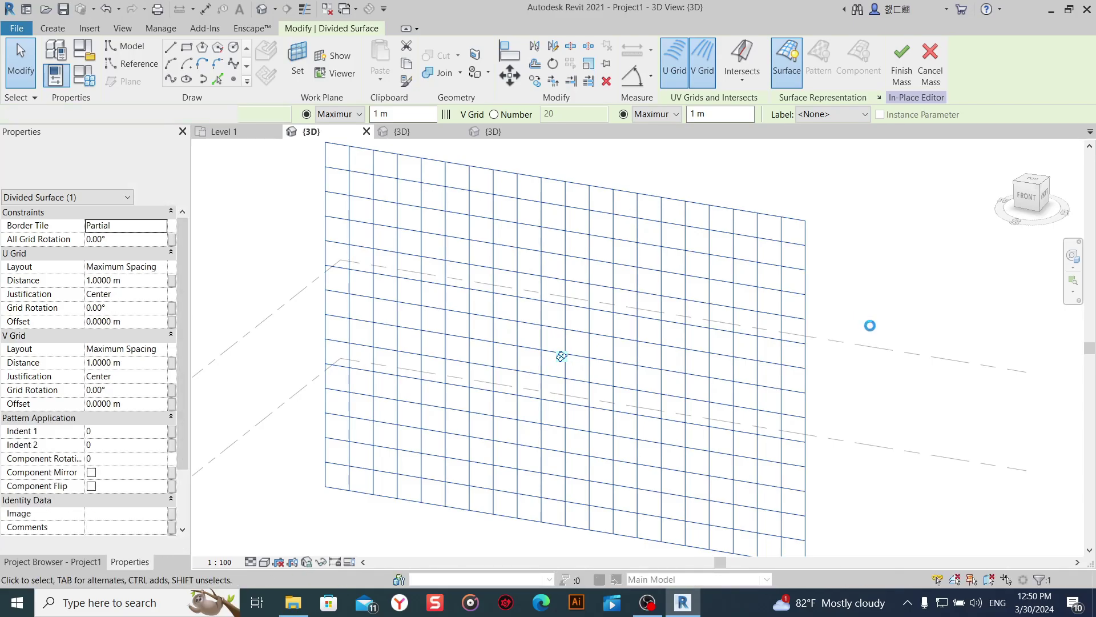
click(879, 401)
shift+middle_drag(879, 401, 778, 216)
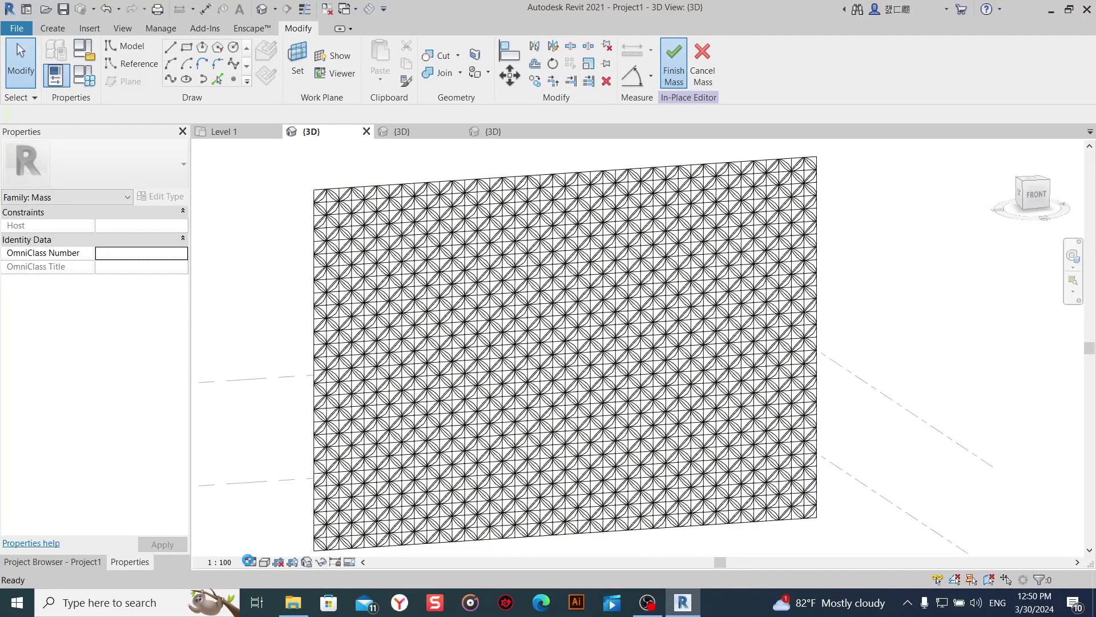
click(674, 63)
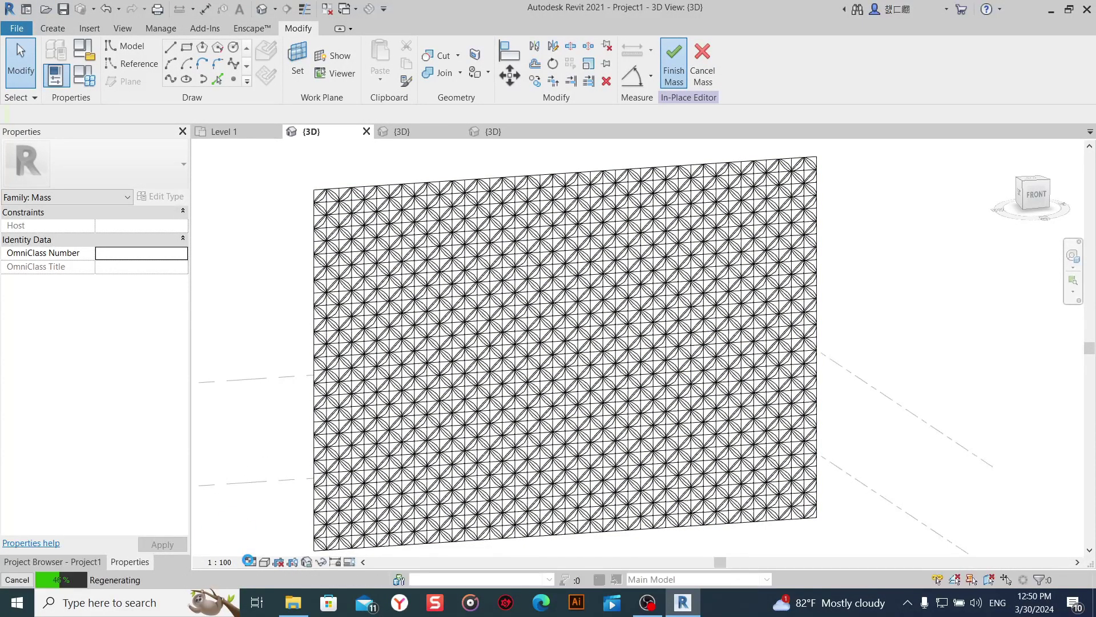
Turn on shadows in the Graphic Display Options.
click(262, 564)
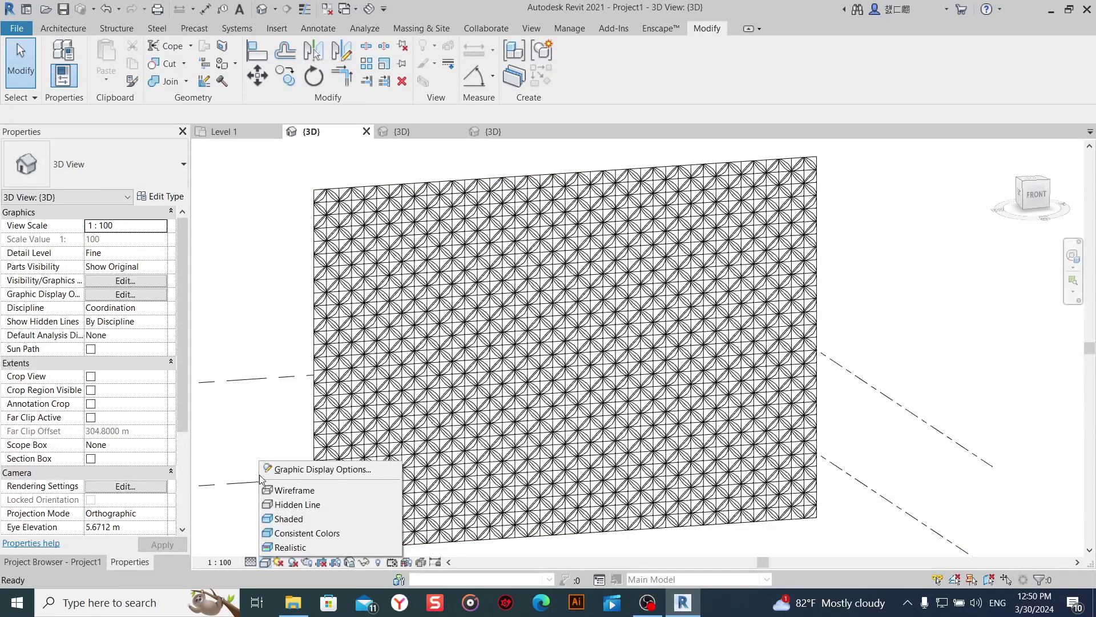
click(302, 469)
click(139, 262)
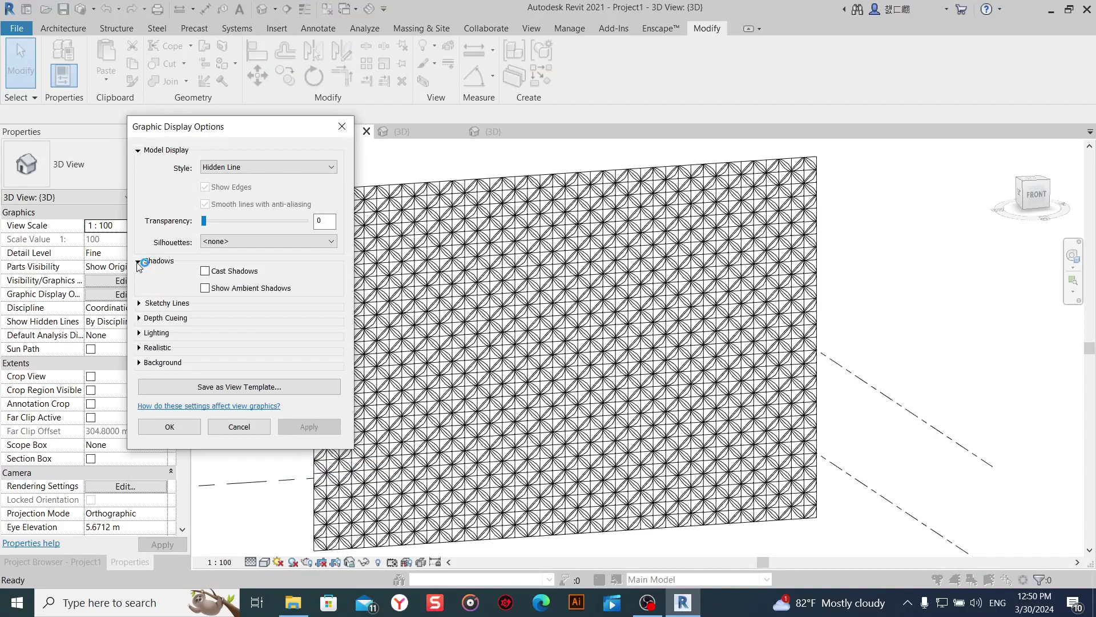
click(170, 429)
Switch the folded-panel wall to the Shaded visual style.
click(264, 563)
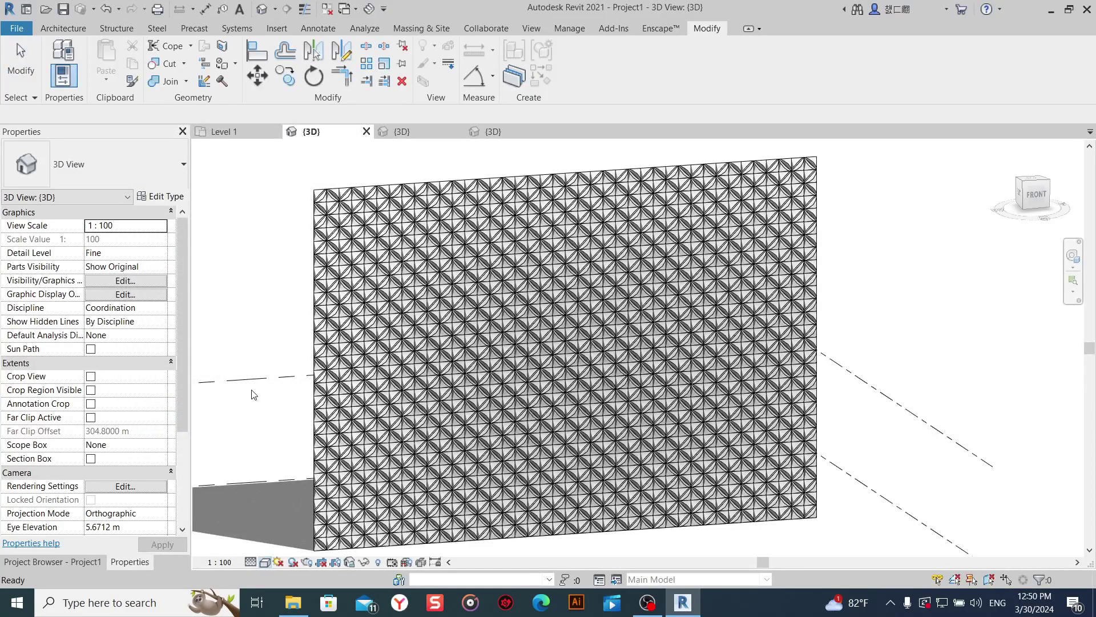
scroll(465, 534, up, 2)
scroll(465, 531, up, 2)
scroll(522, 533, up, 2)
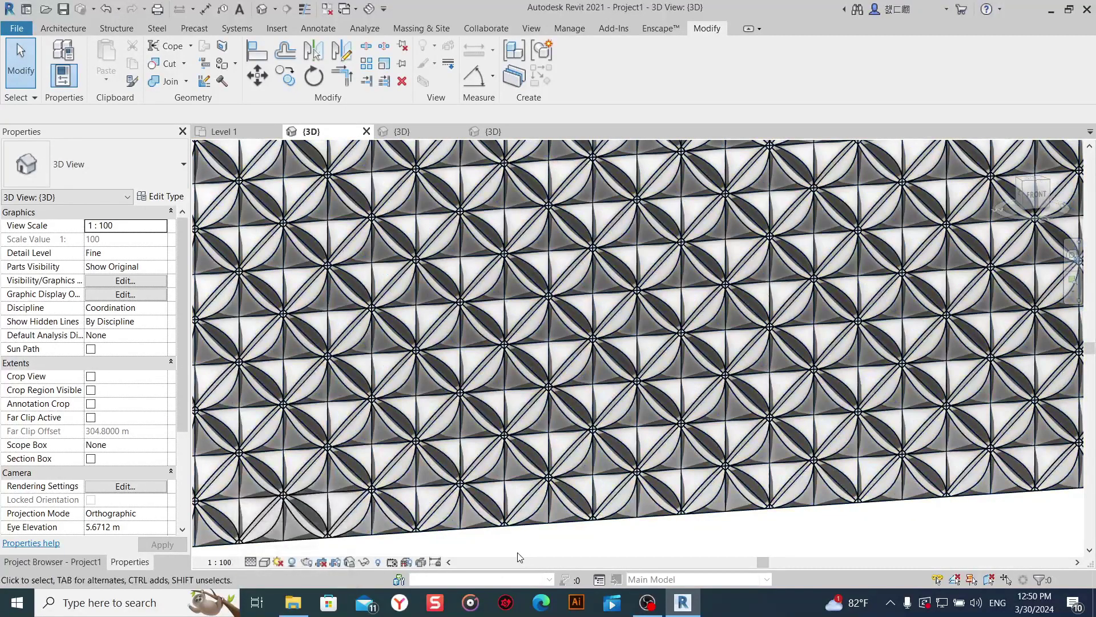
click(265, 563)
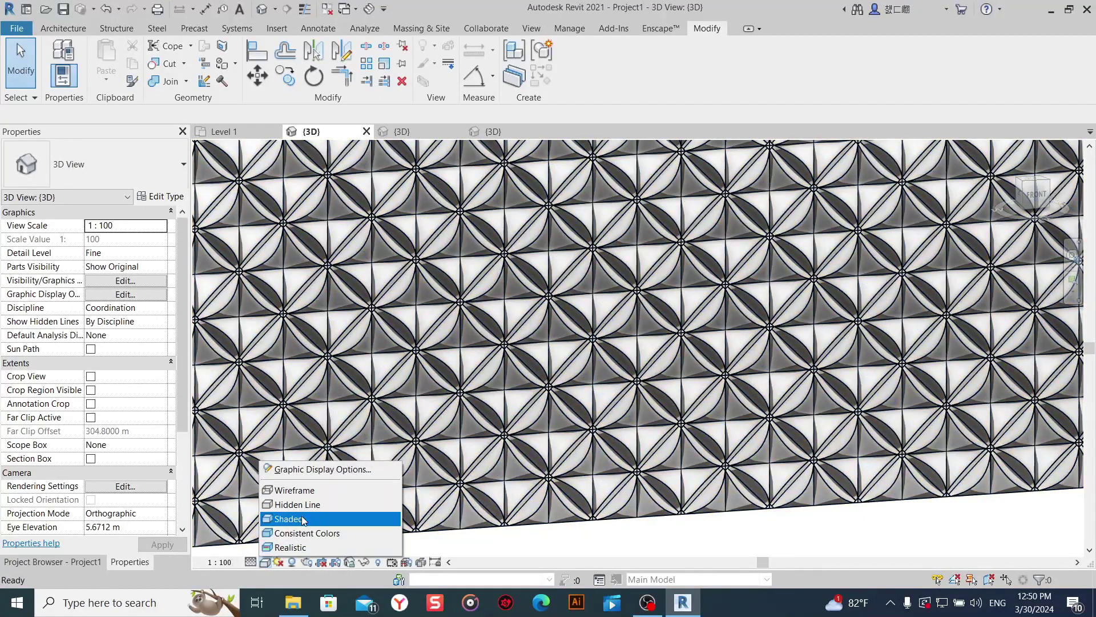
click(303, 520)
Orbit, zoom and pan so the whole wall is seen front-on.
scroll(719, 534, down, 3)
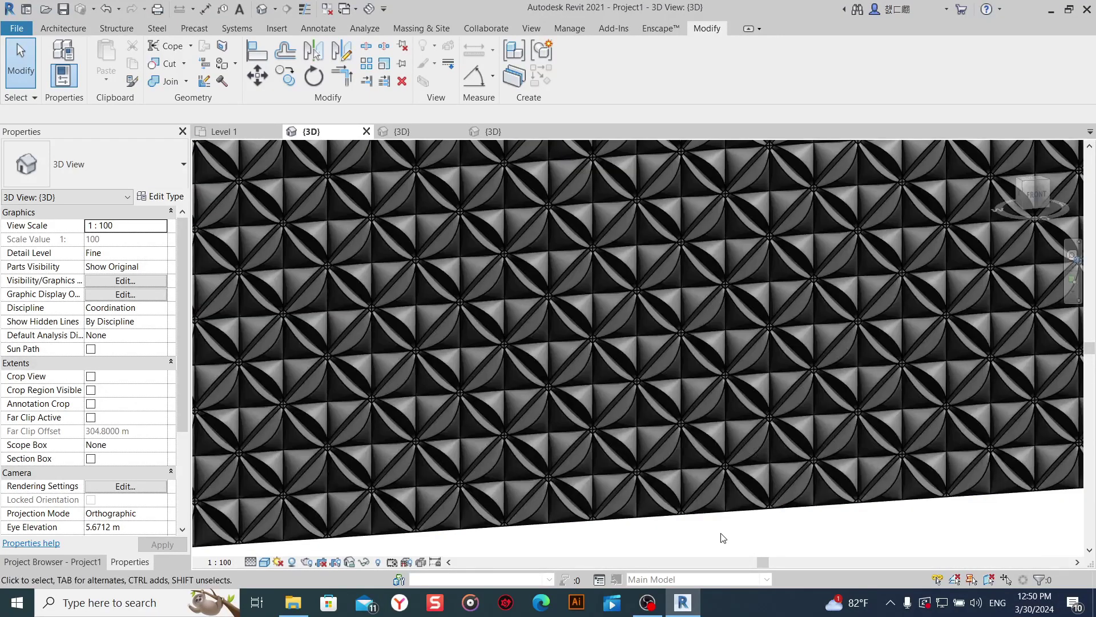
scroll(720, 533, down, 2)
scroll(742, 535, down, 2)
mouse_move(779, 537)
shift+middle_down()
mouse_move(860, 542)
mouse_move(799, 498)
shift+middle_up()
scroll(969, 280, up, 2)
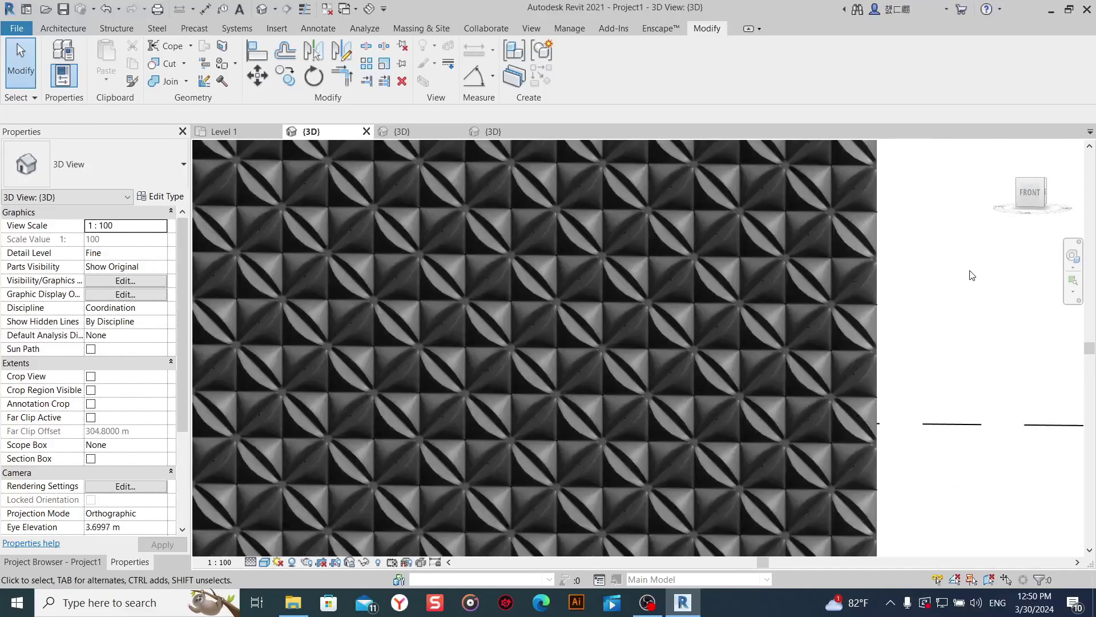
scroll(972, 273, down, 2)
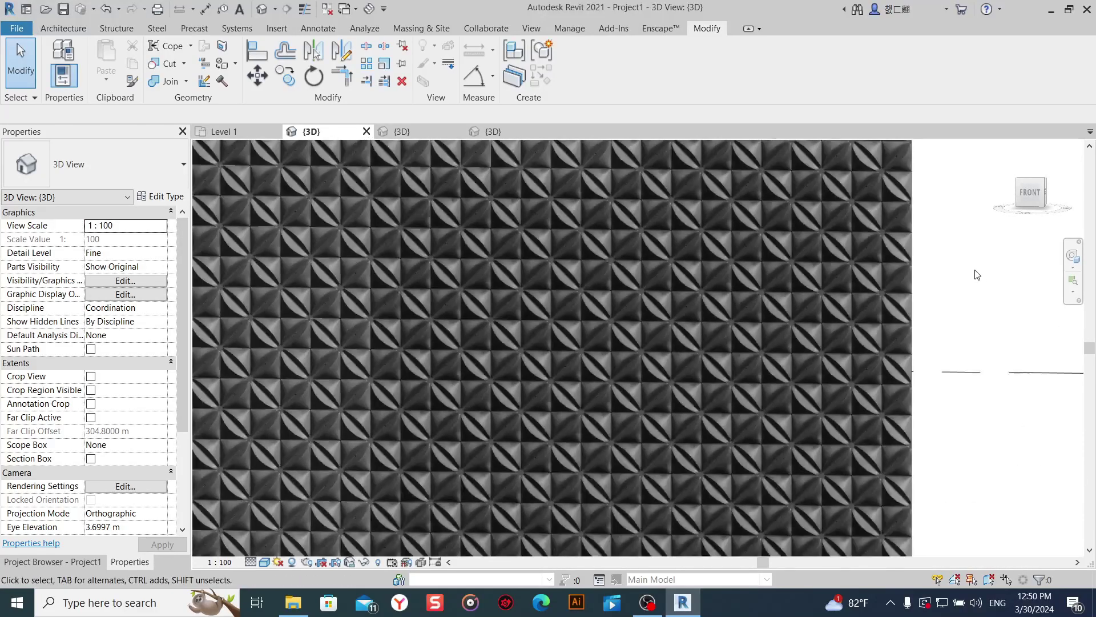
middle_drag(974, 272, 1009, 376)
scroll(1064, 460, down, 1)
scroll(1057, 421, down, 1)
scroll(1045, 400, down, 2)
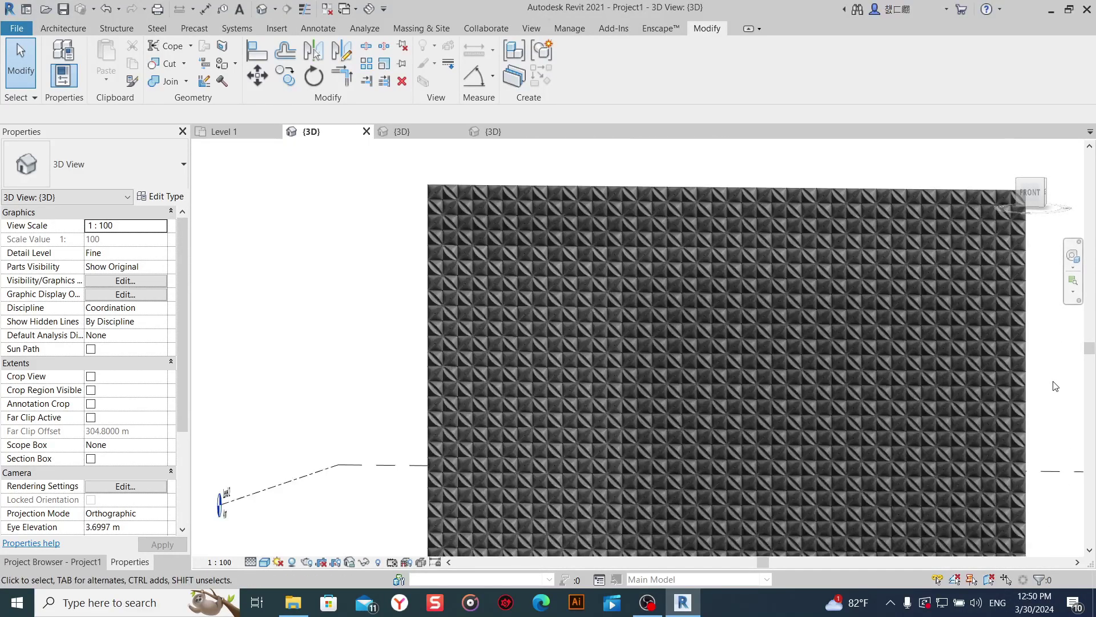
mouse_move(1035, 334)
middle_down()
mouse_move(884, 290)
mouse_move(852, 268)
middle_up()
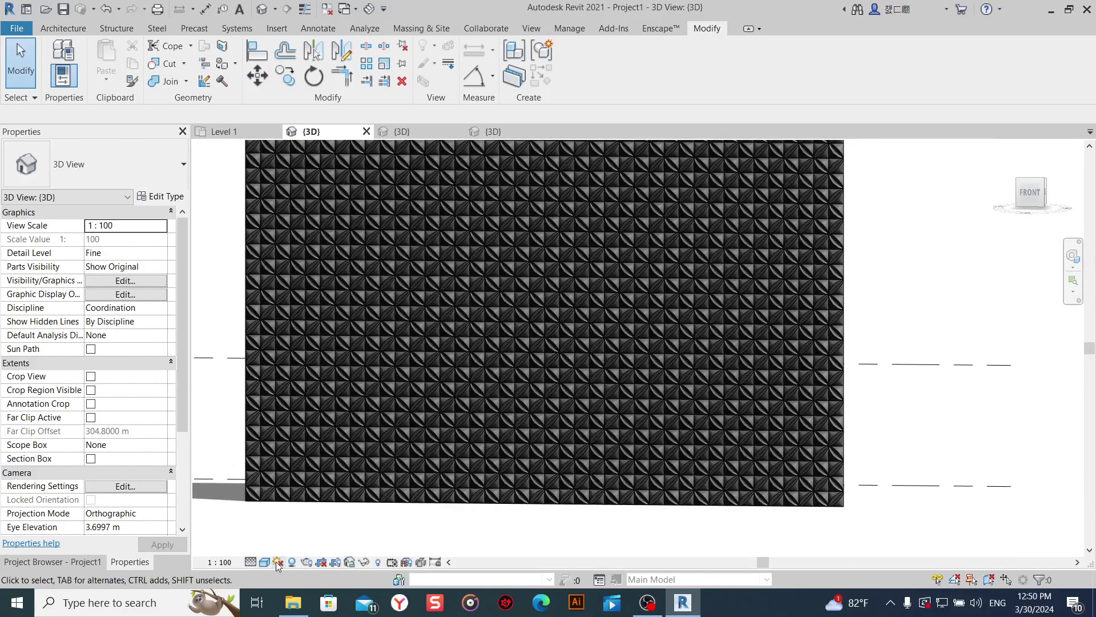
Apply the Realistic style and orbit close in to inspect the Family2 folded tiles.
click(264, 565)
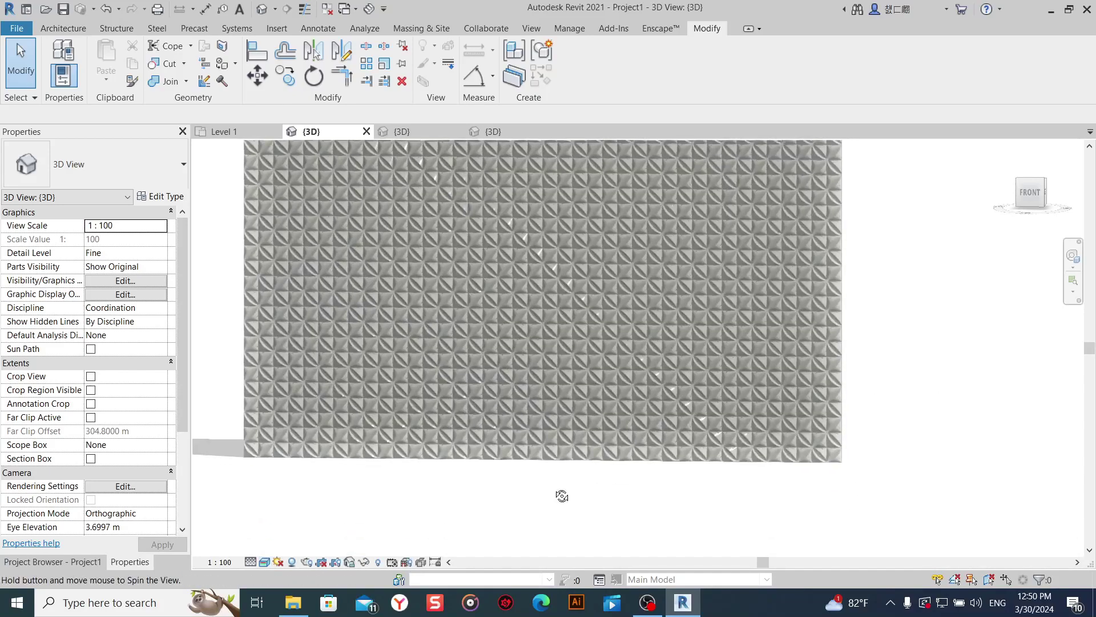
mouse_move(562, 494)
shift+middle_down()
mouse_move(656, 508)
mouse_move(682, 559)
mouse_move(632, 489)
shift+middle_up()
scroll(631, 490, up, 5)
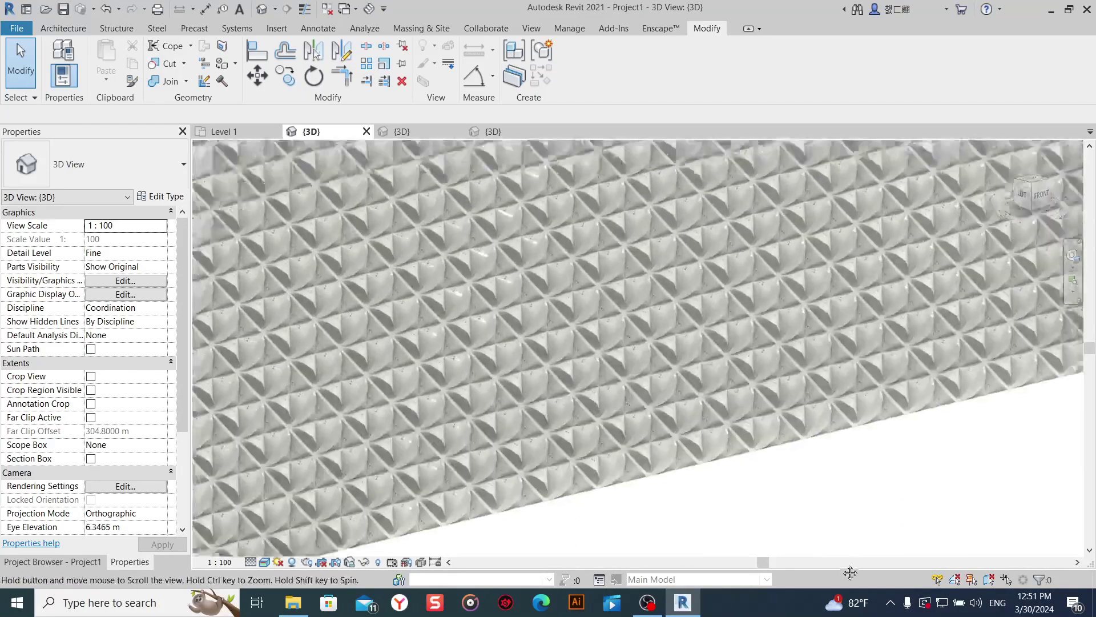
scroll(747, 503, up, 3)
middle_drag(747, 503, 949, 506)
scroll(293, 306, up, 2)
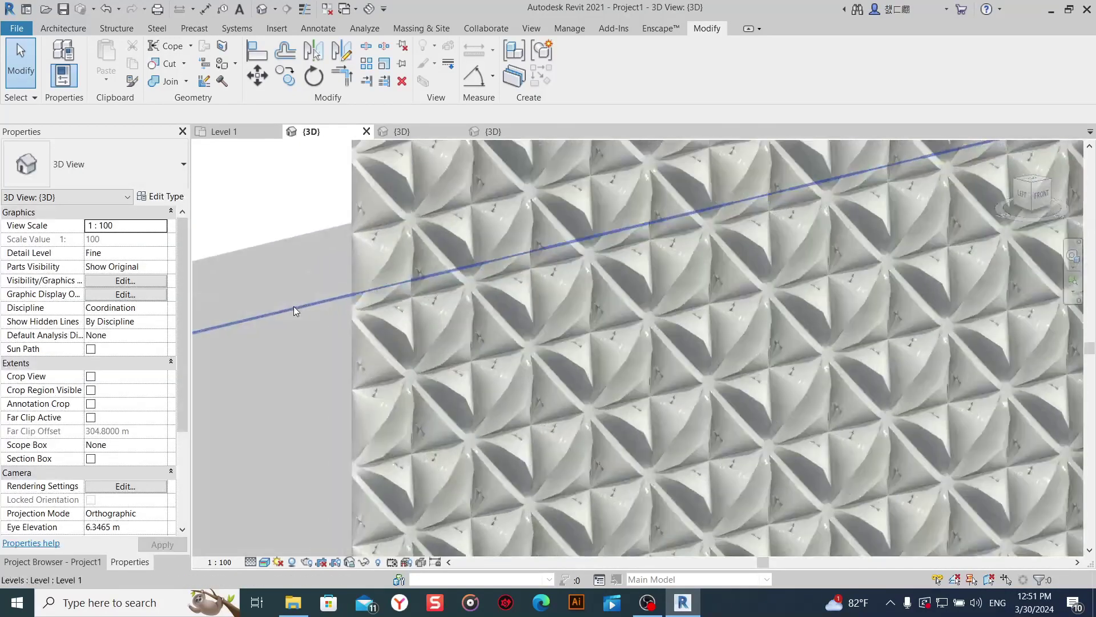
scroll(286, 311, up, 1)
scroll(238, 312, up, 1)
scroll(236, 309, up, 2)
scroll(228, 300, down, 2)
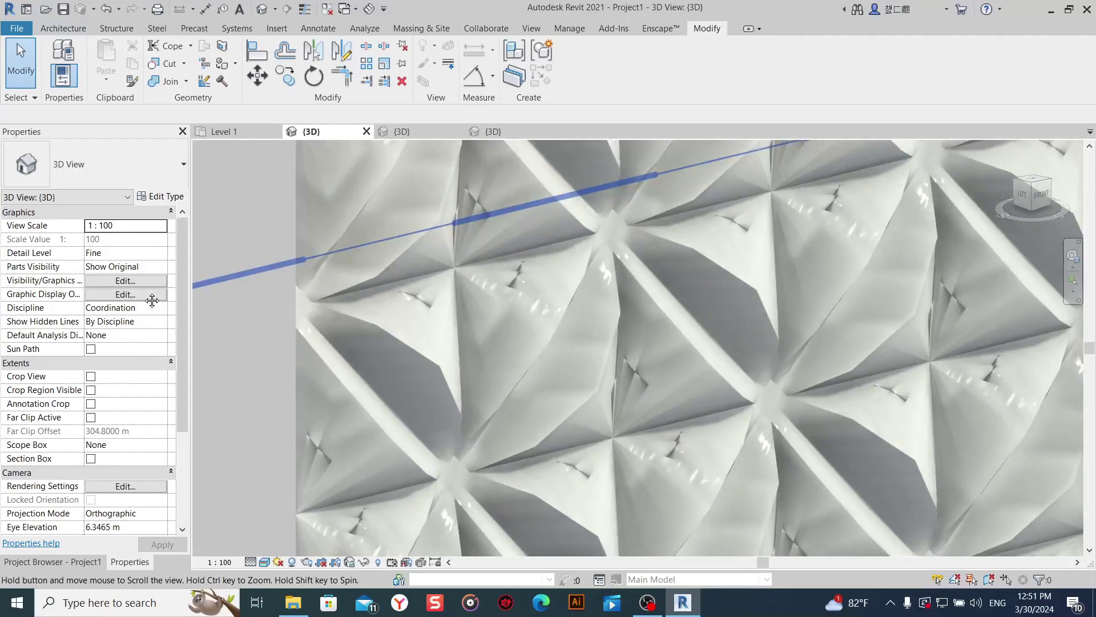
scroll(219, 291, down, 2)
mouse_move(220, 291)
shift+middle_down()
mouse_move(249, 261)
mouse_move(142, 331)
mouse_move(137, 297)
shift+middle_up()
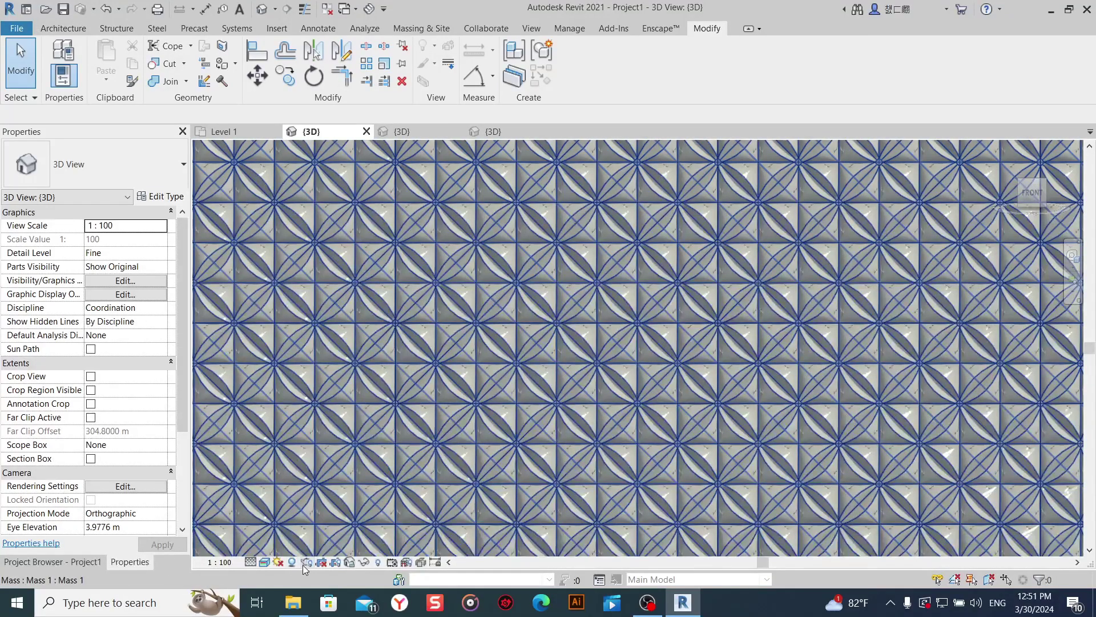
Render the view at High quality, stop it near 7%, and close the Rendering dialog.
click(303, 564)
drag(86, 11, 60, 15)
click(106, 75)
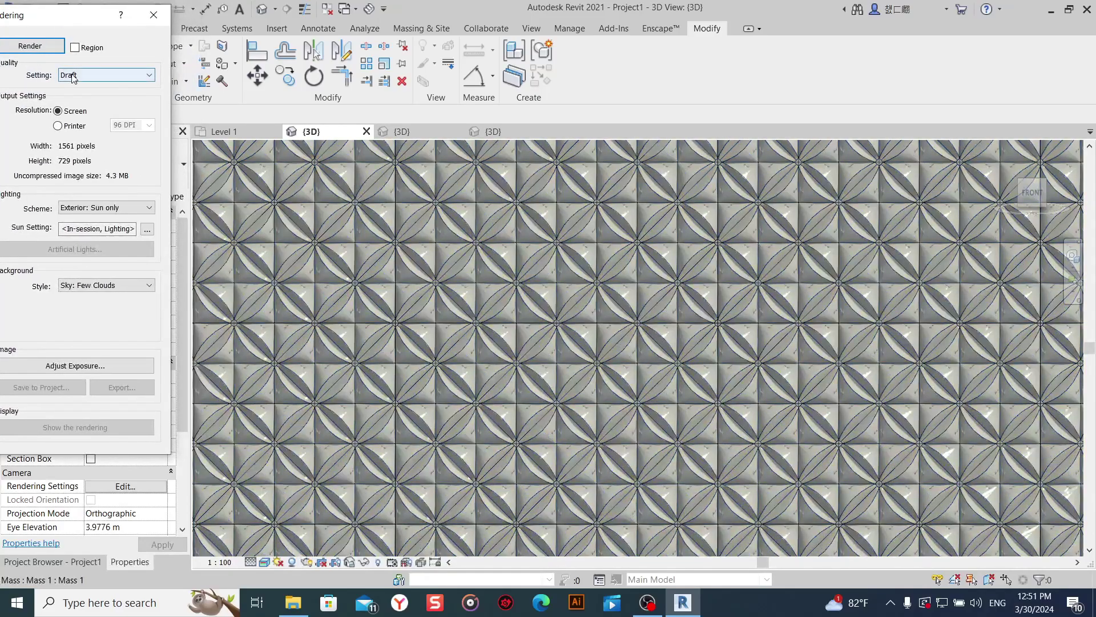
click(69, 106)
click(30, 45)
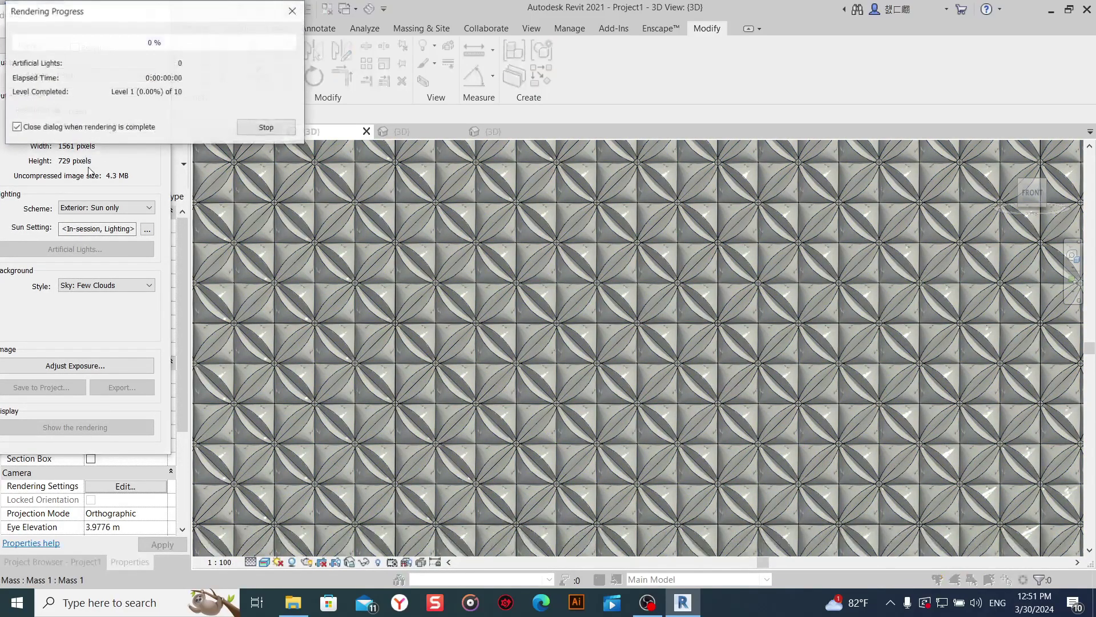
drag(219, 20, 75, 19)
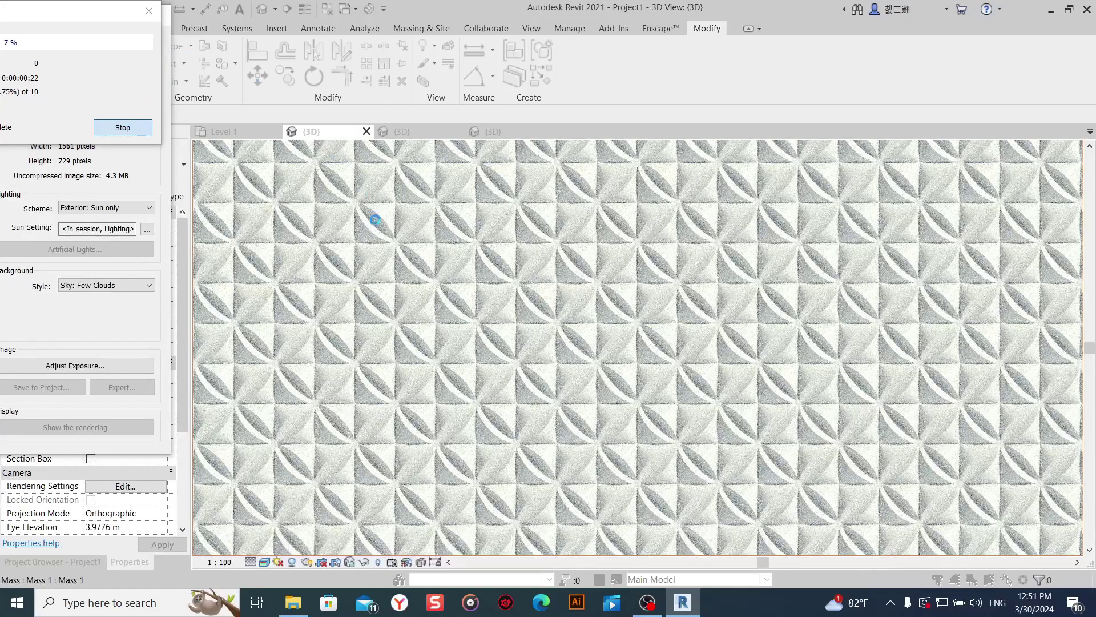
click(594, 308)
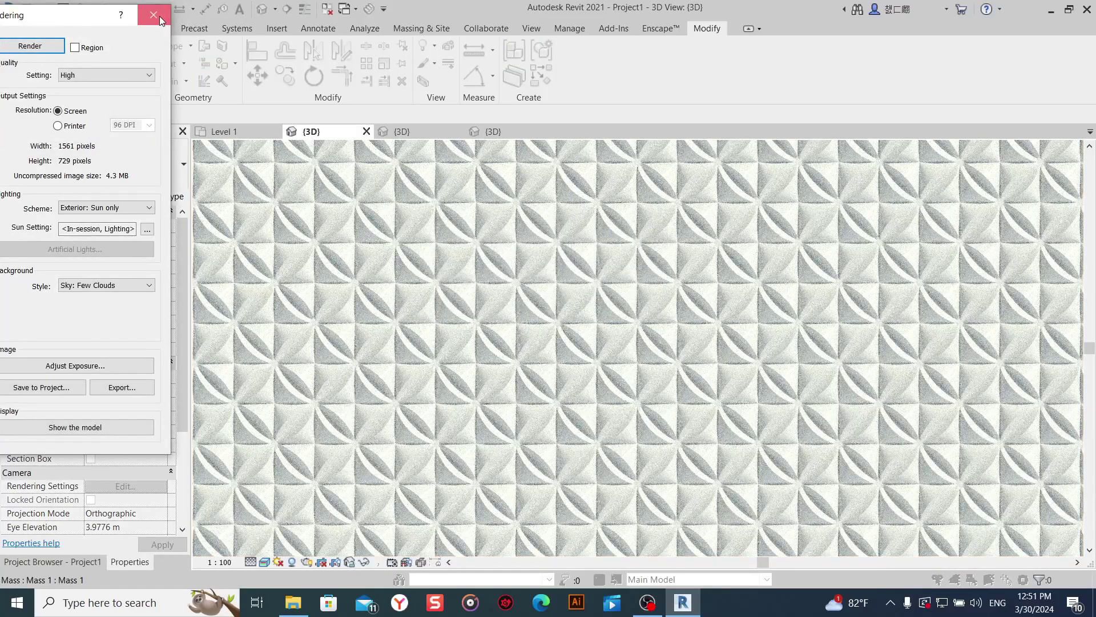
click(159, 15)
Orbit and zoom the wall into an angled view.
scroll(683, 478, down, 5)
shift+middle_drag(683, 478, 691, 472)
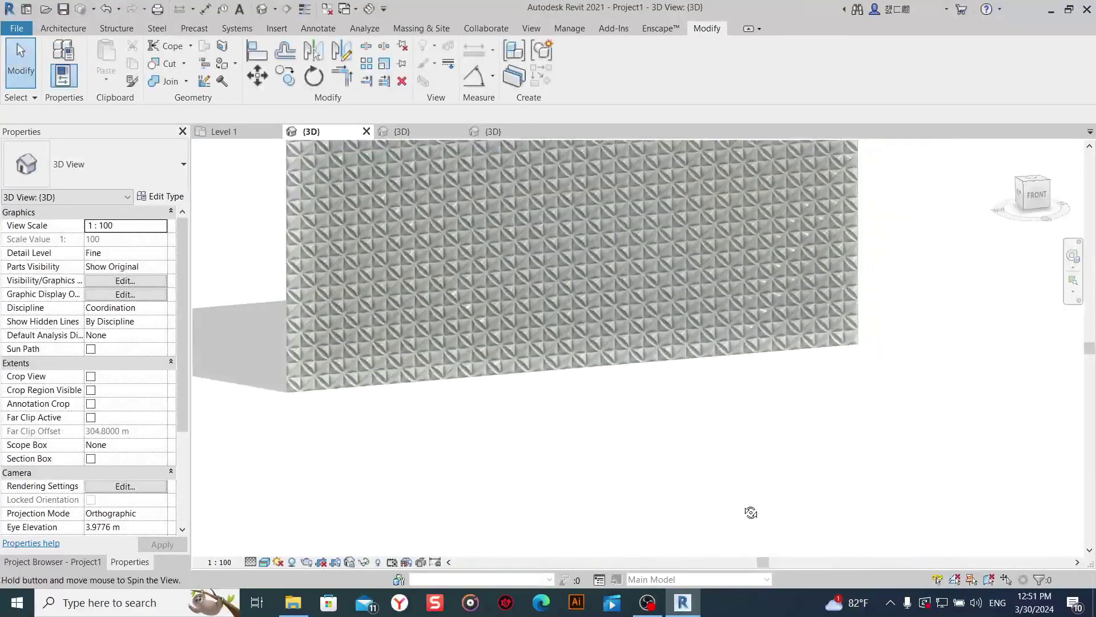
scroll(798, 563, up, 5)
scroll(587, 462, down, 3)
scroll(756, 526, down, 2)
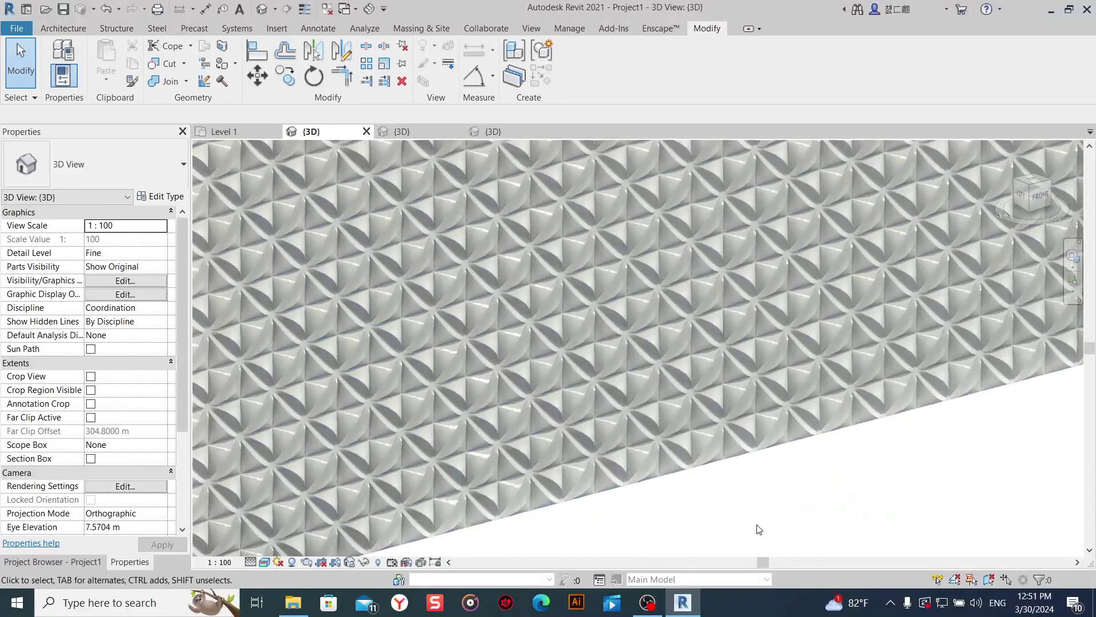
scroll(851, 516, down, 3)
scroll(851, 548, down, 2)
scroll(1005, 266, up, 2)
scroll(982, 245, up, 3)
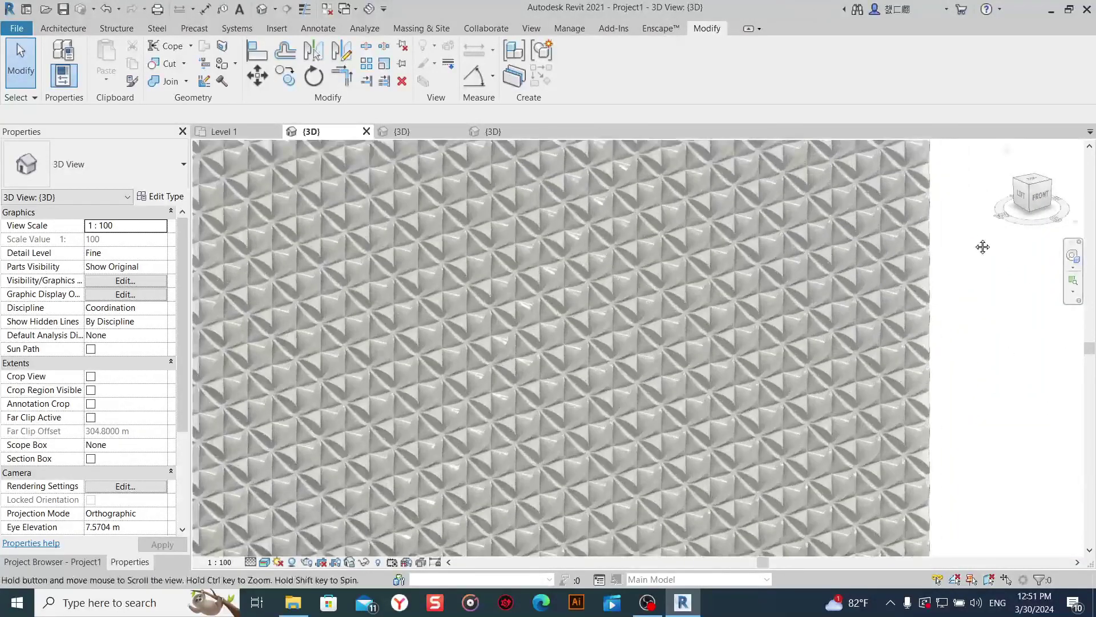
scroll(1057, 354, up, 2)
scroll(976, 228, up, 3)
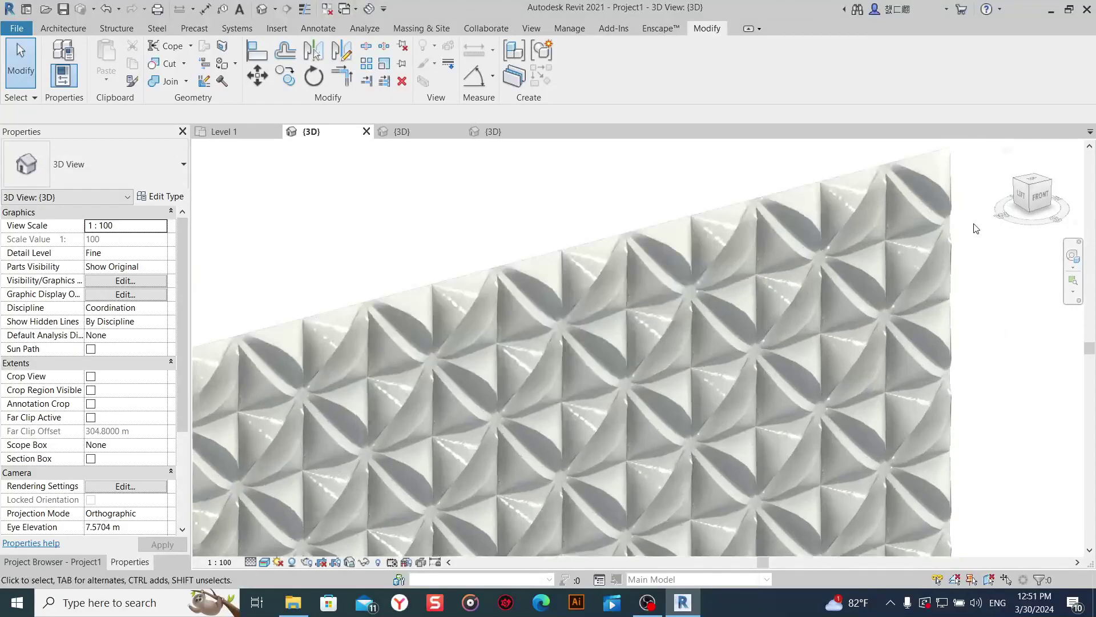
Uncheck Show Edges in the Graphic Display Options, keeping shadows on.
click(266, 560)
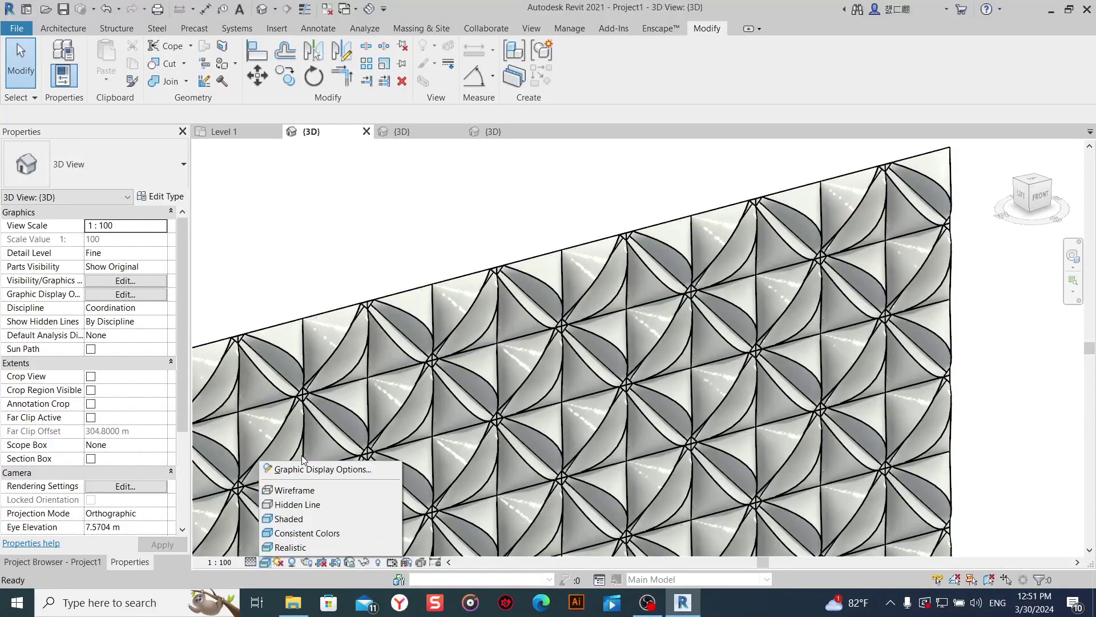
click(292, 472)
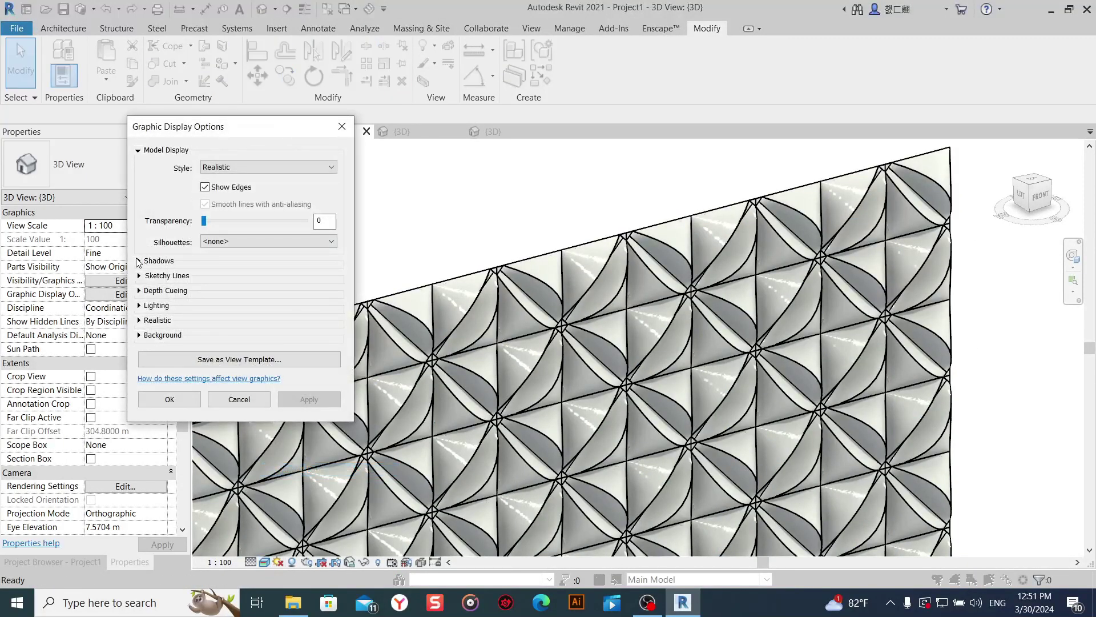
click(139, 261)
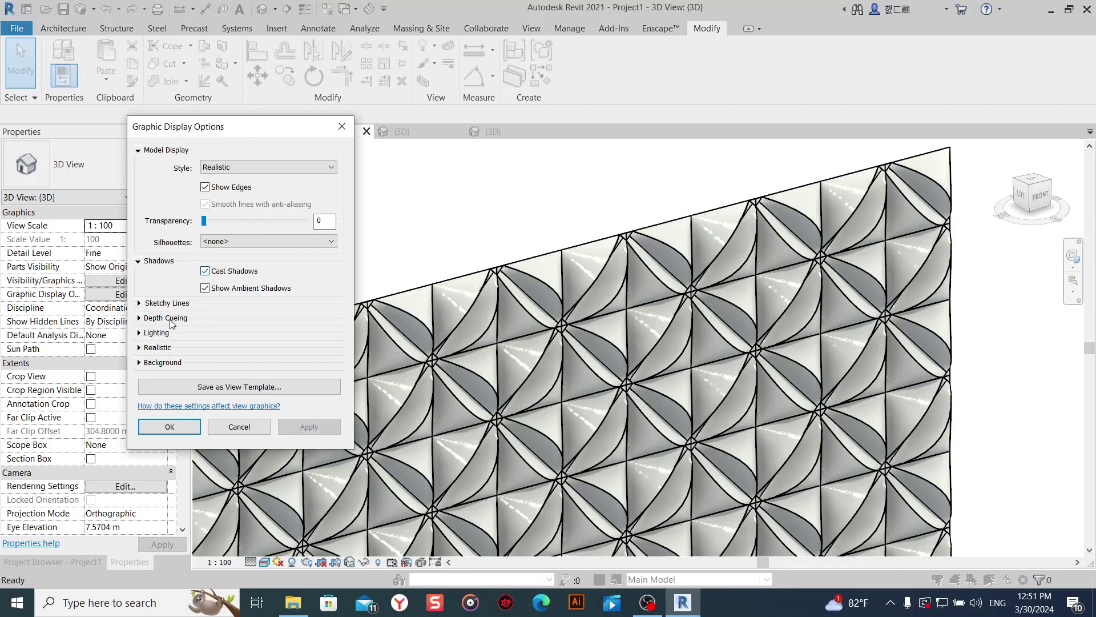
click(172, 425)
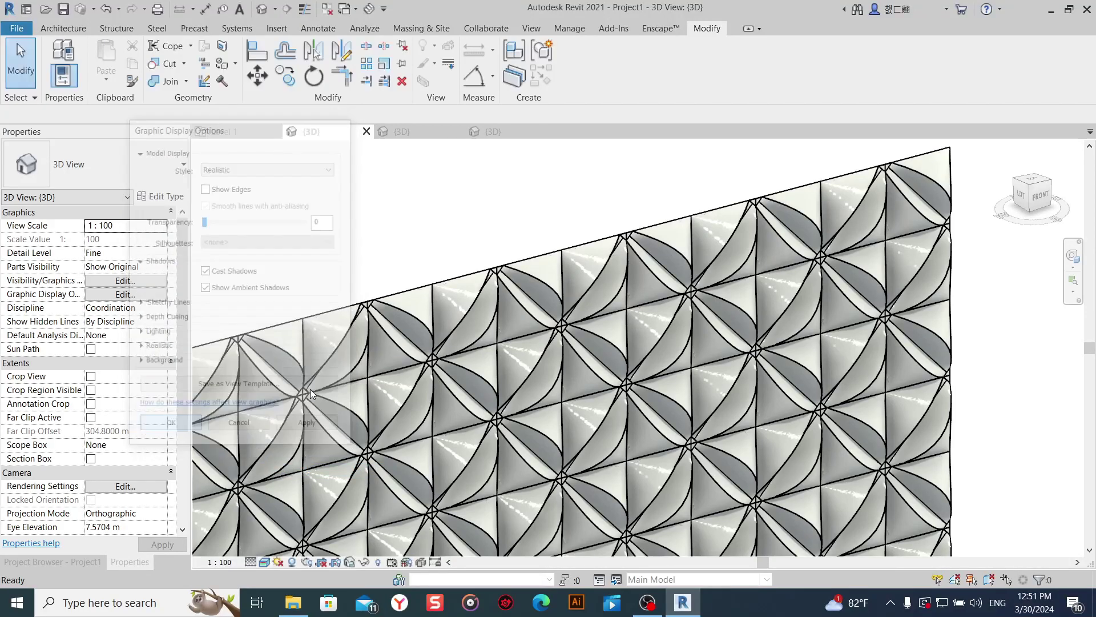
Pan and orbit across the edgeless close-up of the folded panels.
scroll(443, 171, up, 3)
middle_drag(443, 171, 411, 98)
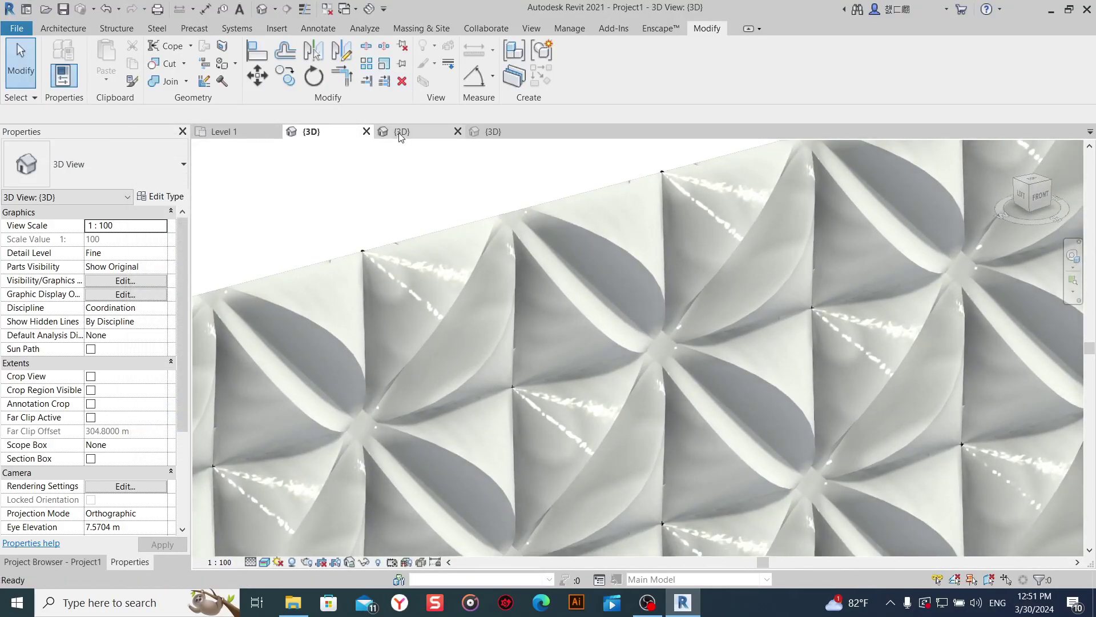
scroll(405, 144, down, 3)
mouse_move(405, 144)
shift+middle_down()
mouse_move(400, 122)
mouse_move(416, 203)
mouse_move(406, 91)
shift+middle_up()
scroll(417, 204, up, 3)
scroll(583, 215, down, 2)
scroll(584, 214, down, 2)
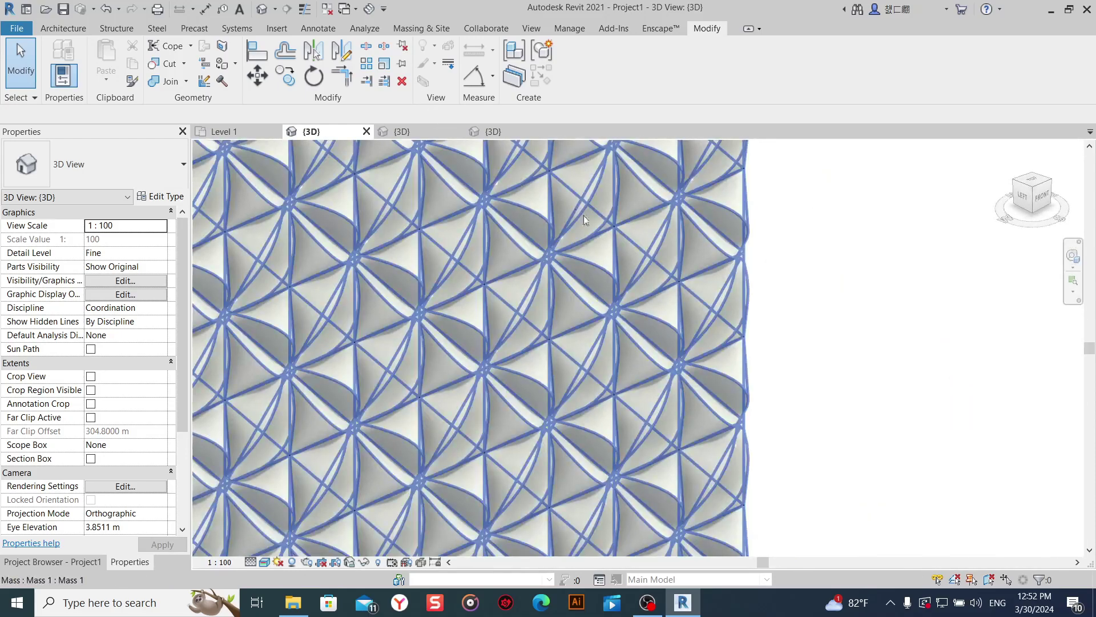
mouse_move(584, 215)
middle_down()
mouse_move(800, 238)
mouse_move(915, 365)
middle_up()
click(265, 561)
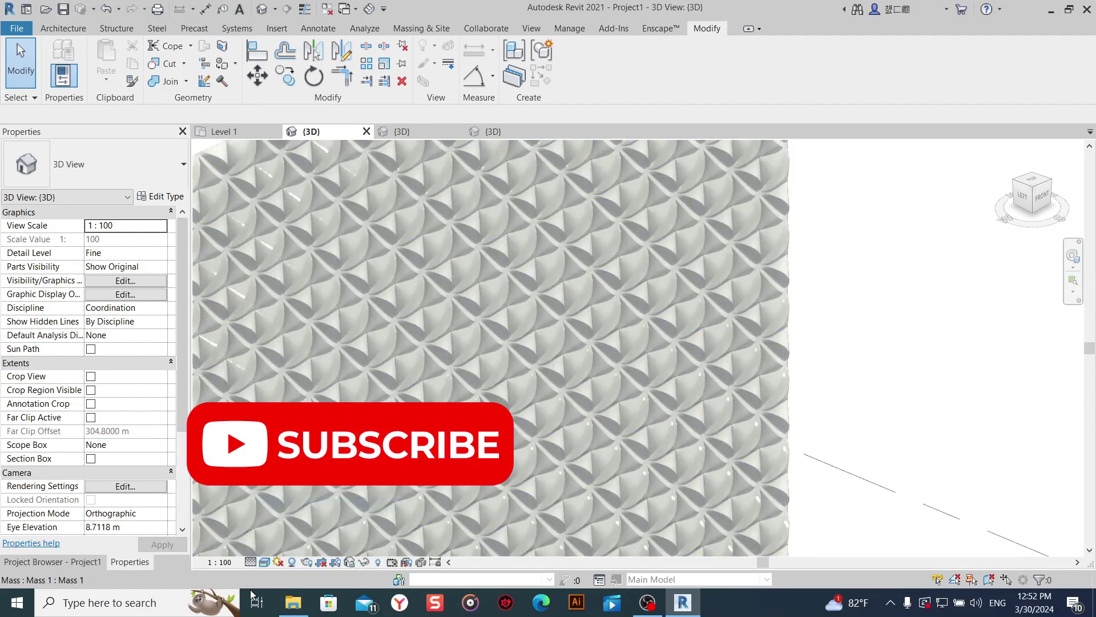
click(264, 563)
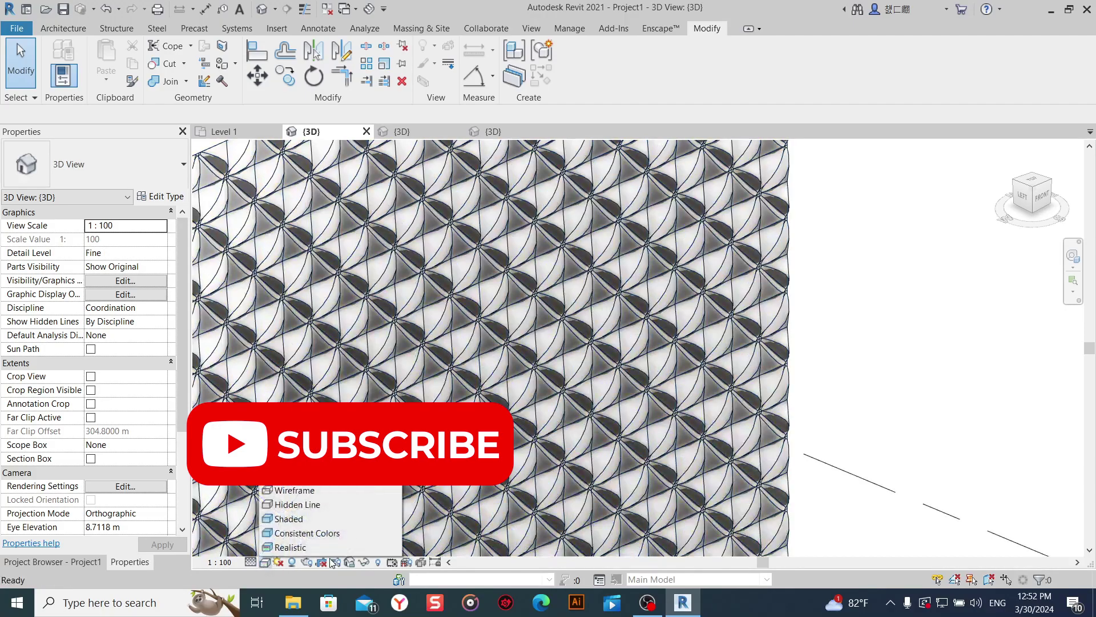
click(302, 517)
mouse_move(910, 377)
shift+middle_down()
mouse_move(743, 239)
mouse_move(885, 335)
shift+middle_up()
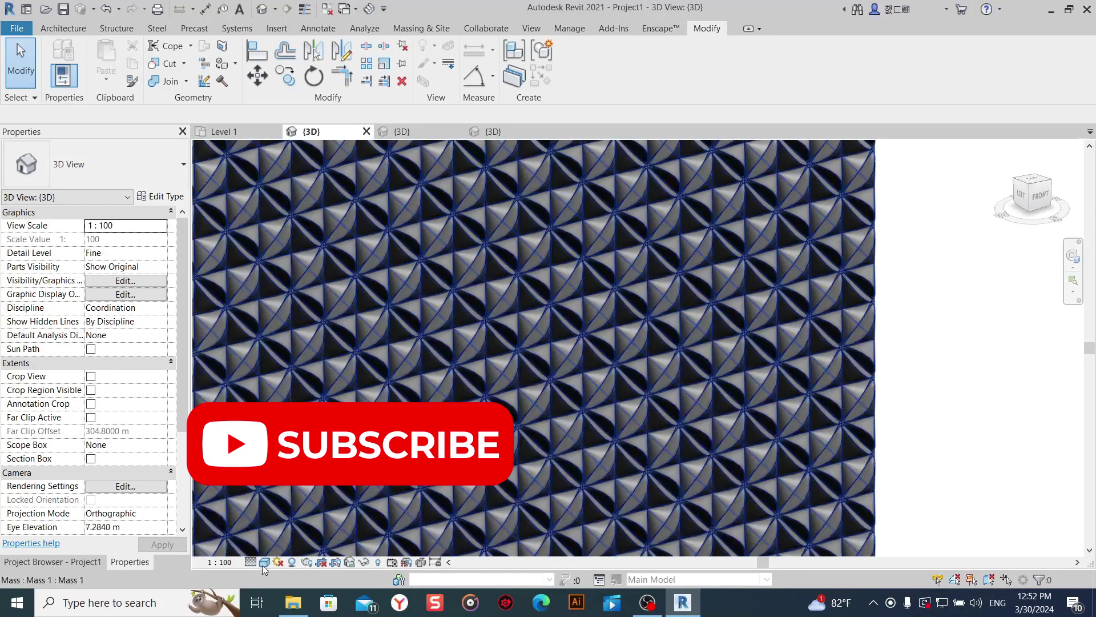
click(309, 561)
click(309, 542)
mouse_move(1011, 305)
middle_down()
mouse_move(1034, 311)
mouse_move(887, 213)
mouse_move(946, 170)
middle_up()
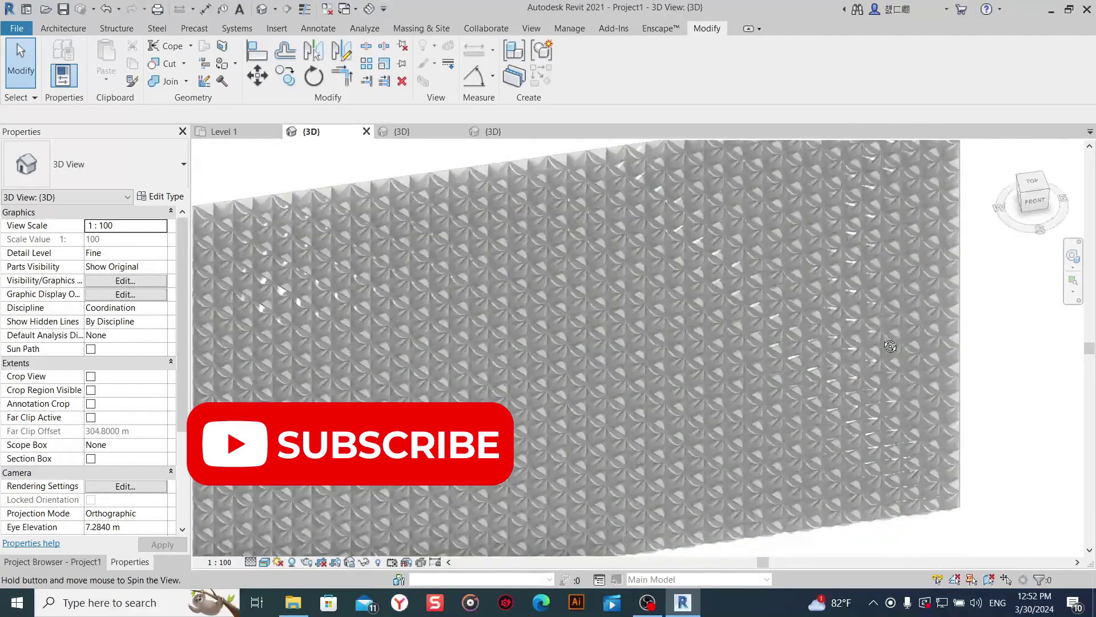
mouse_move(947, 170)
shift+middle_down()
mouse_move(969, 455)
mouse_move(1010, 335)
shift+middle_up()
scroll(968, 455, up, 3)
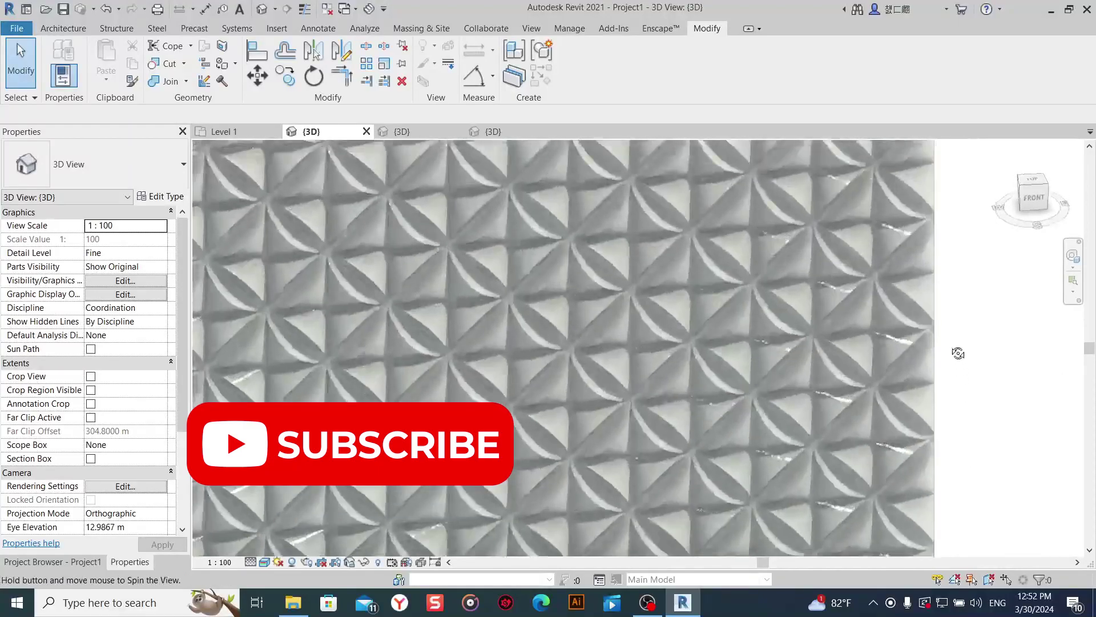